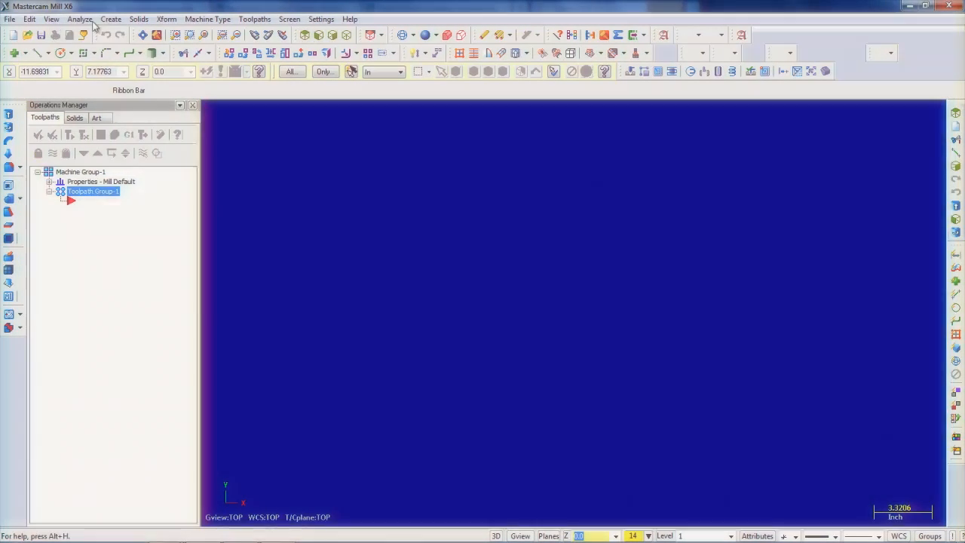
Draw a horizontal line 6 inches long from the origin in the positive X direction
{"action": "left_click", "coordinate": [111, 19]}
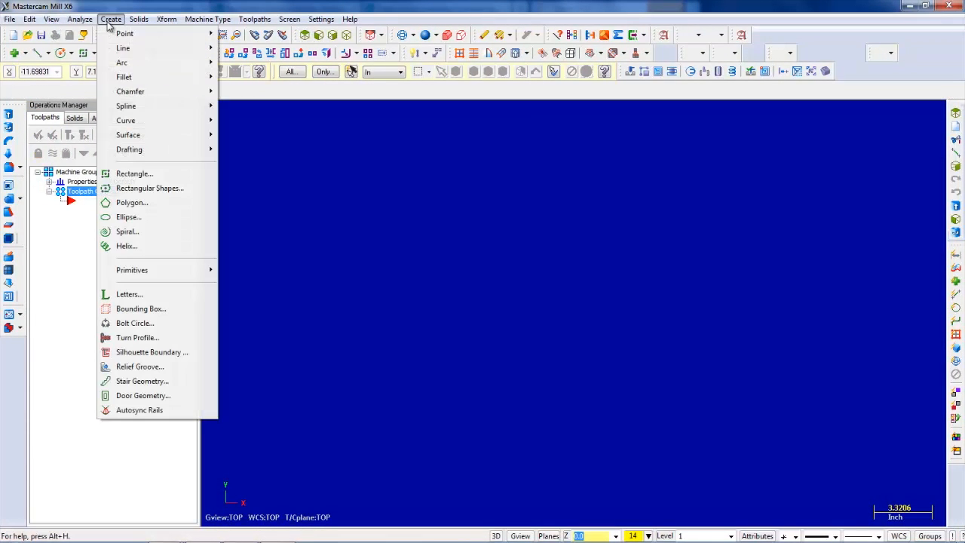
{"action": "mouse_move", "coordinate": [196, 50]}
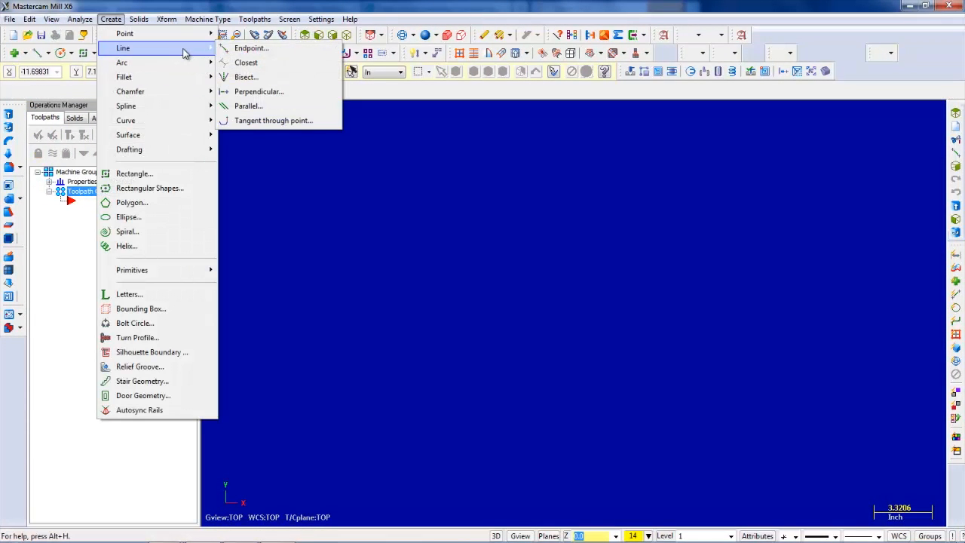
{"action": "left_click", "coordinate": [241, 48]}
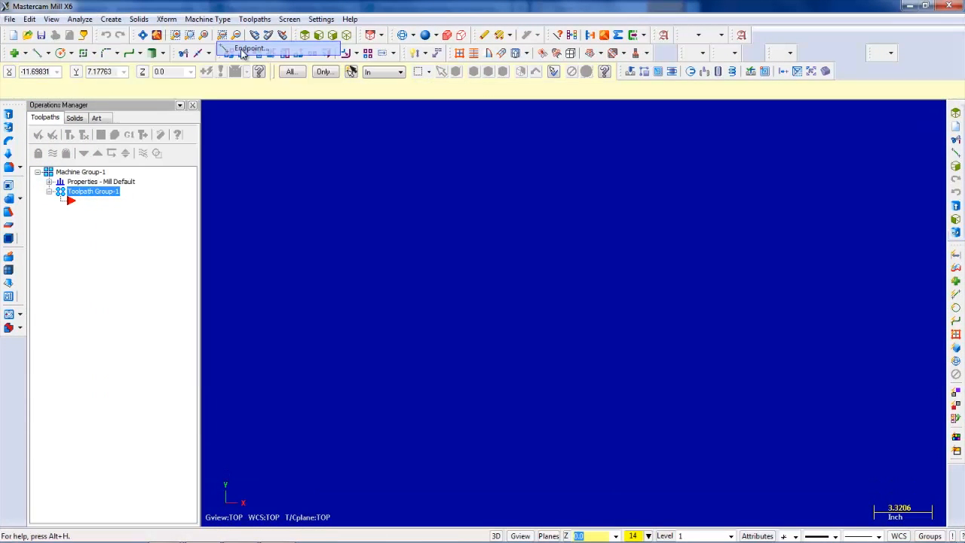
{"action": "left_click", "coordinate": [39, 71]}
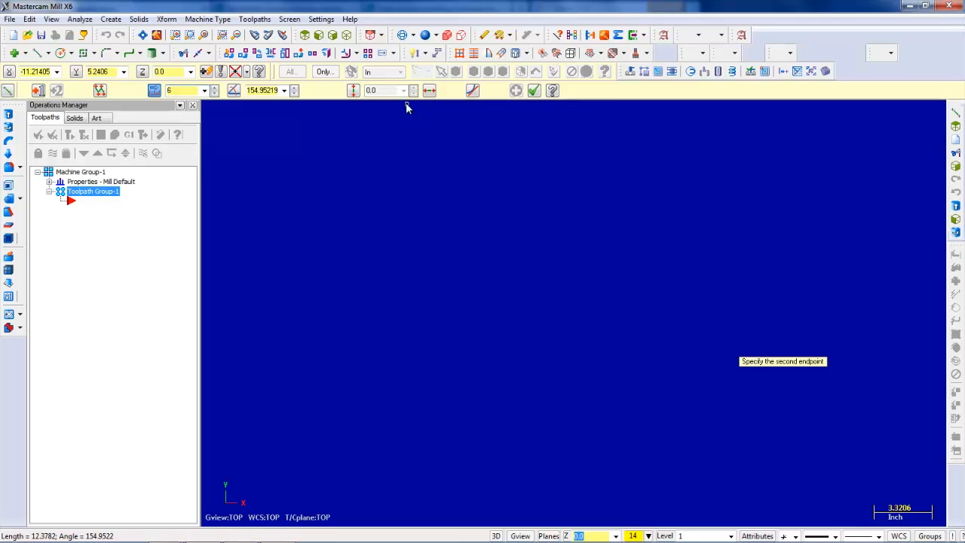
{"action": "left_click", "coordinate": [429, 92]}
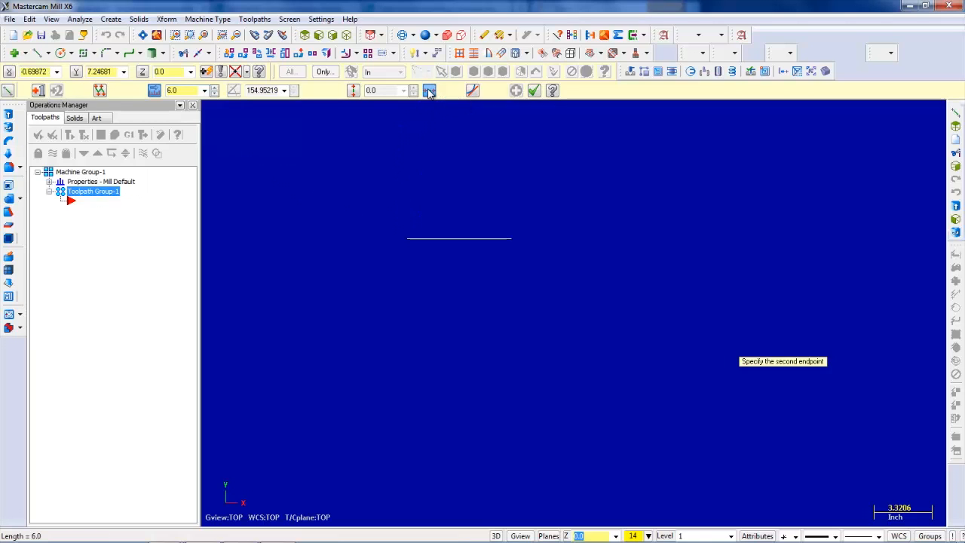
{"action": "left_click", "coordinate": [519, 238]}
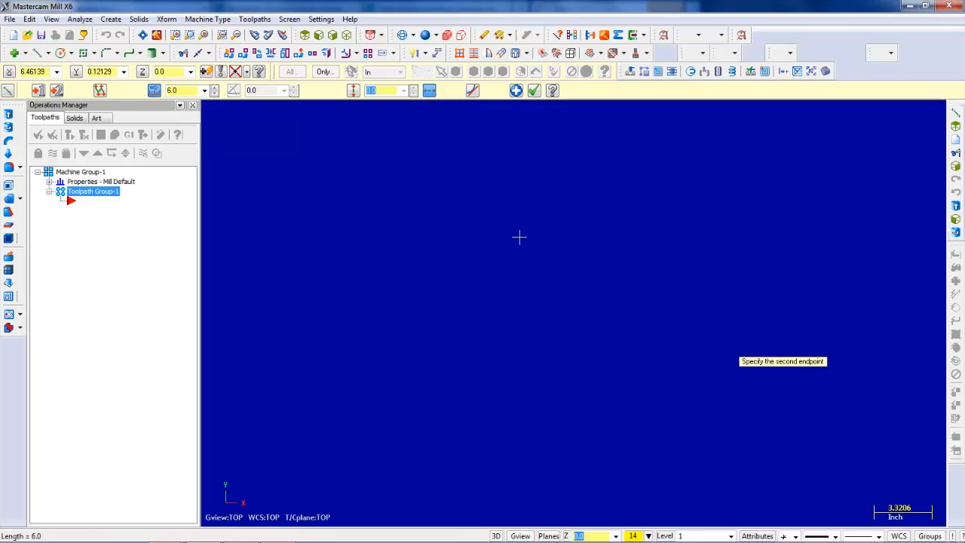
Draw a vertical line 2.5 inches long upward from the left endpoint of the horizontal line
{"action": "left_click", "coordinate": [452, 370]}
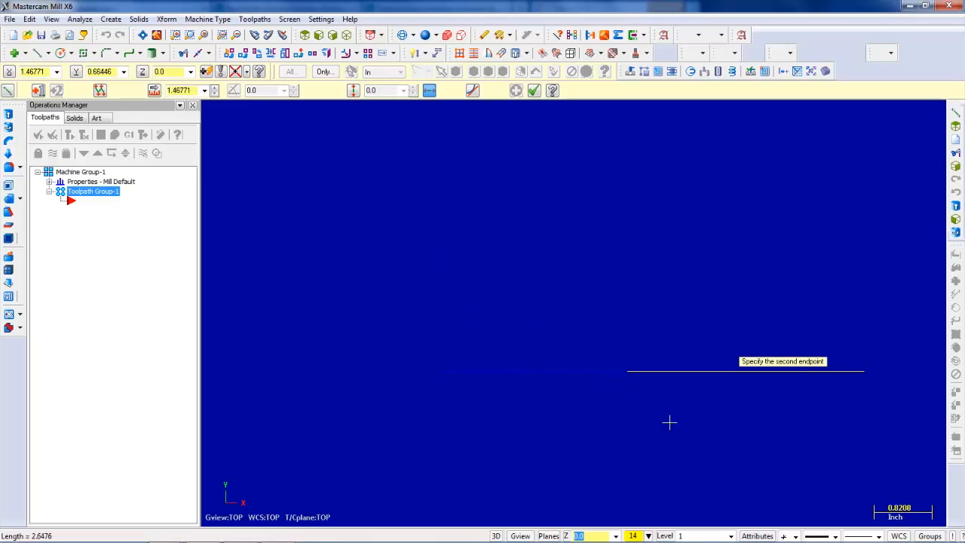
{"action": "left_click", "coordinate": [429, 91]}
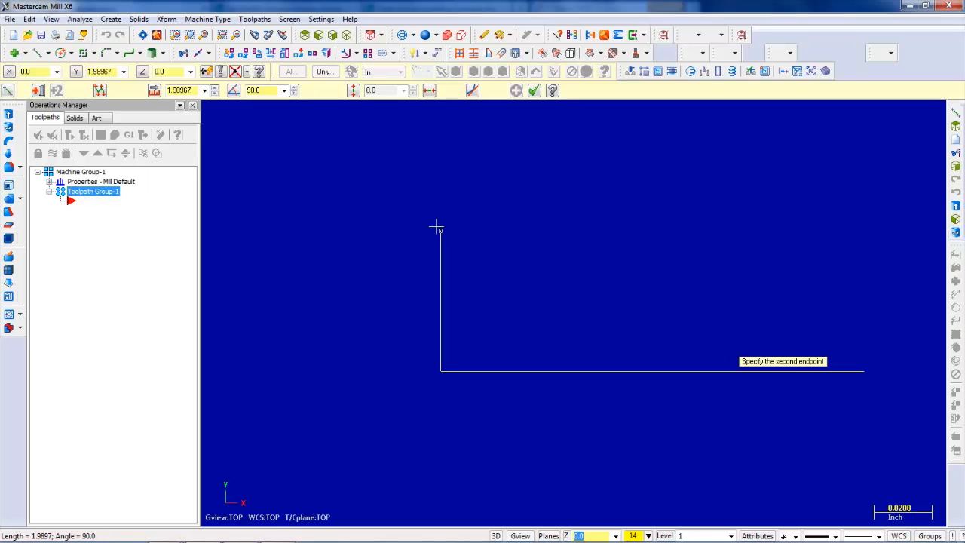
{"action": "left_click", "coordinate": [179, 89]}
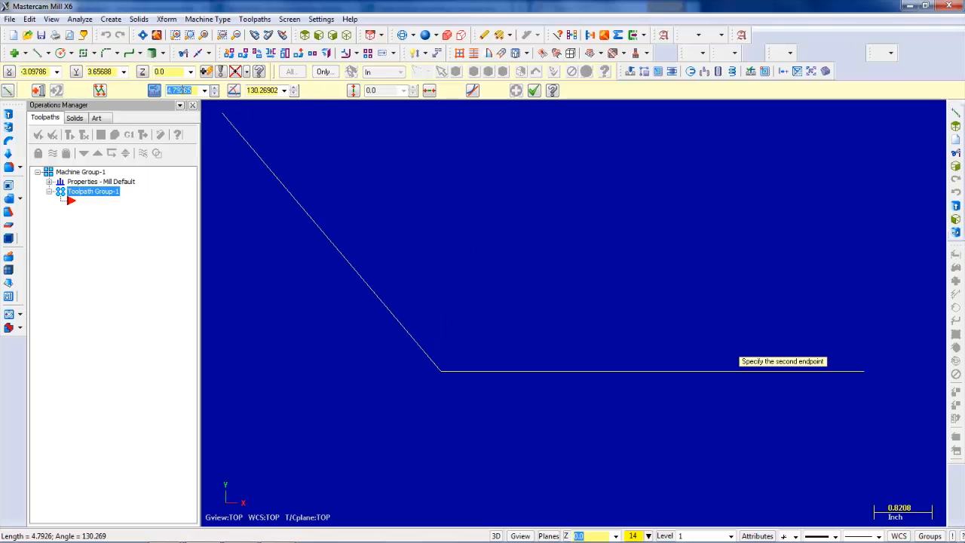
{"action": "type", "text": "2.5"}
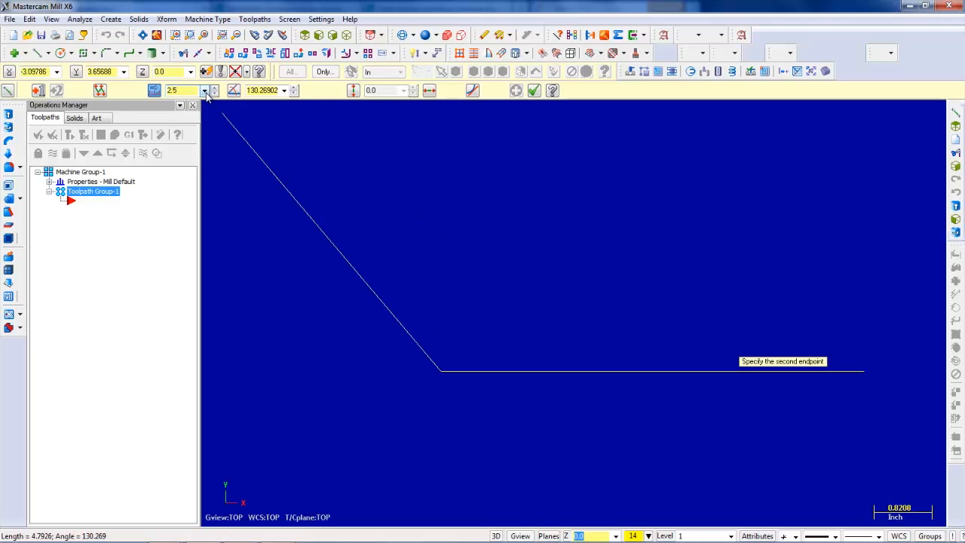
{"action": "key", "text": "Return"}
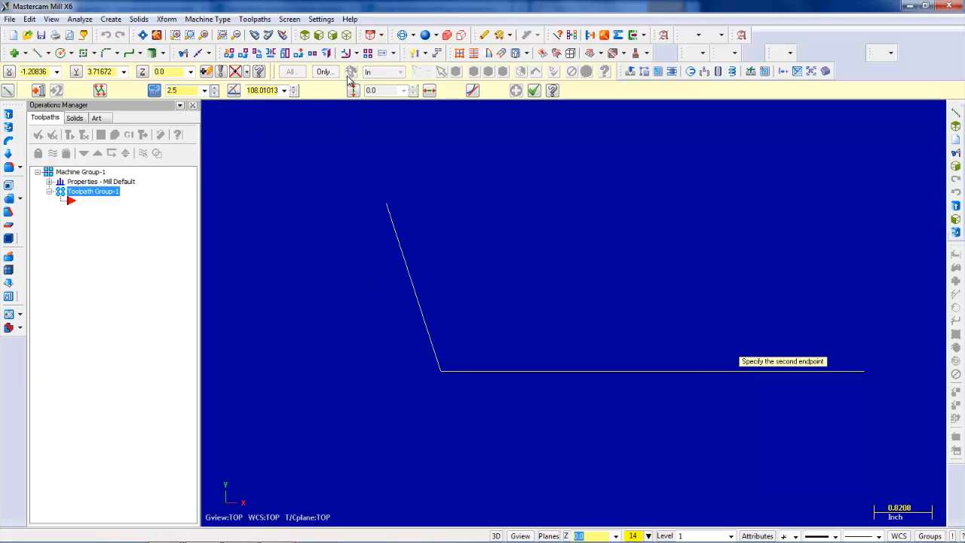
{"action": "left_click", "coordinate": [352, 91]}
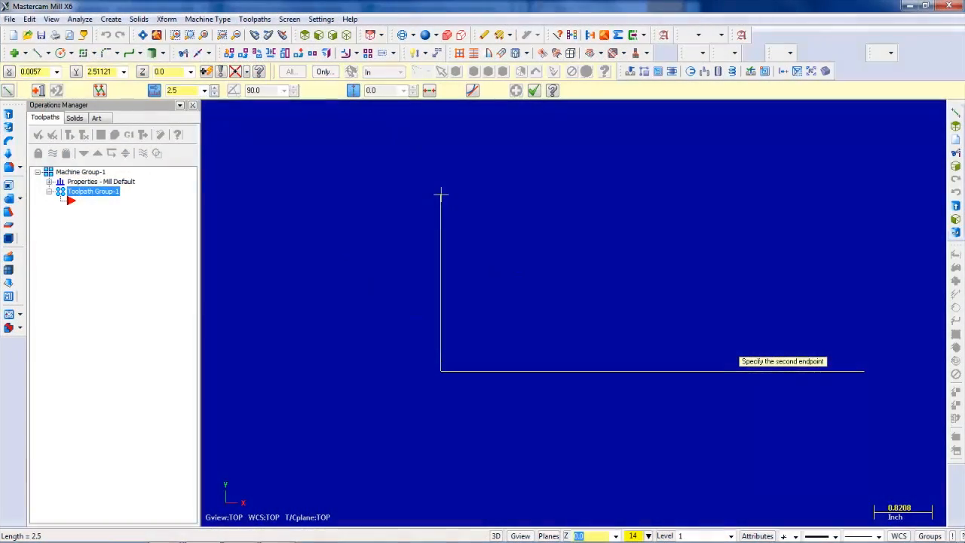
{"action": "left_click", "coordinate": [442, 194]}
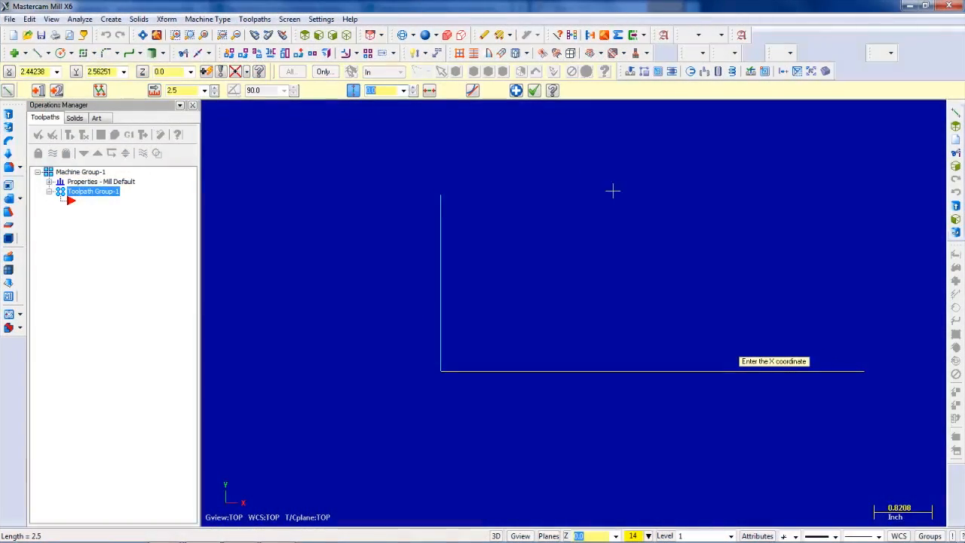
Draw a 6.0-inch horizontal line rightward from the vertical line's upper endpoint and close the rectangle with a line down its right side
{"action": "left_click", "coordinate": [442, 196]}
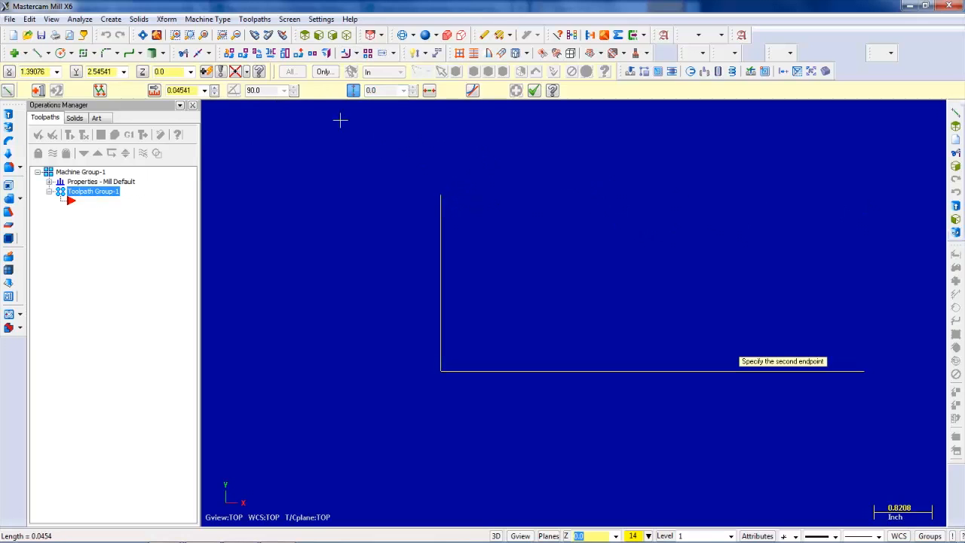
{"action": "left_click", "coordinate": [356, 91]}
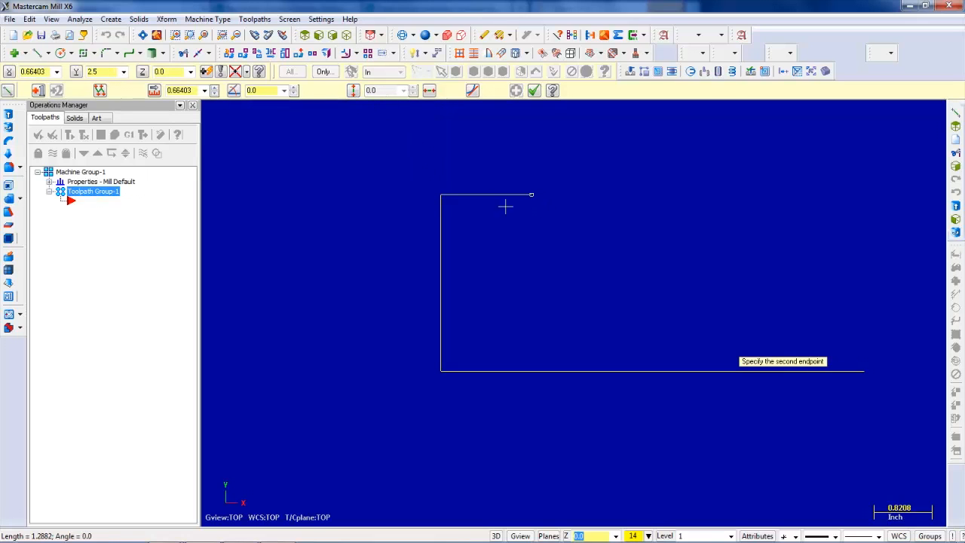
{"action": "double_click", "coordinate": [181, 89]}
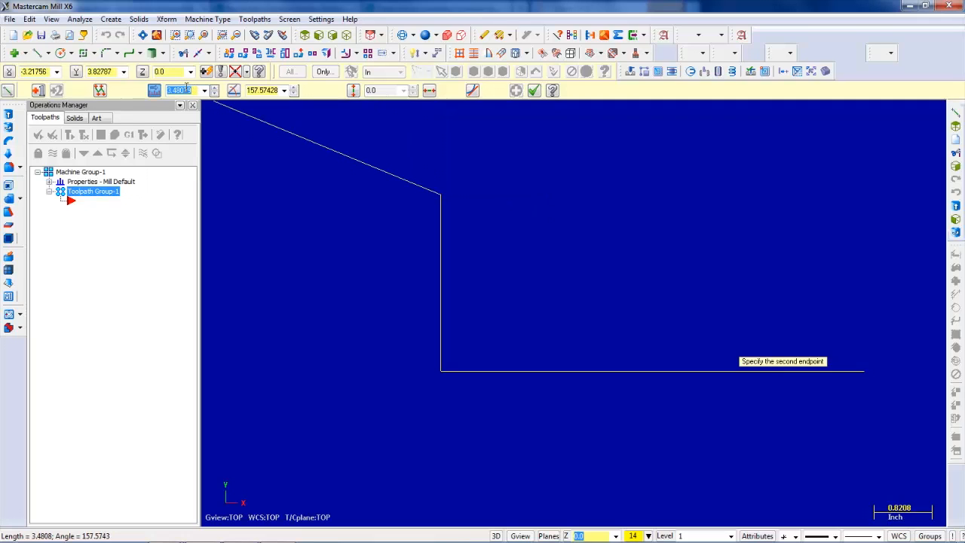
{"action": "type", "text": "6.0"}
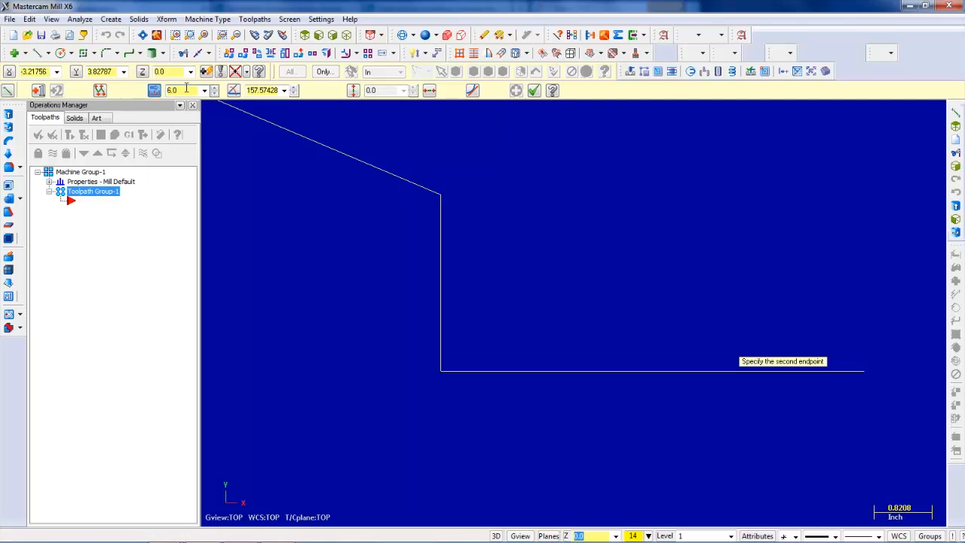
{"action": "left_click", "coordinate": [867, 199]}
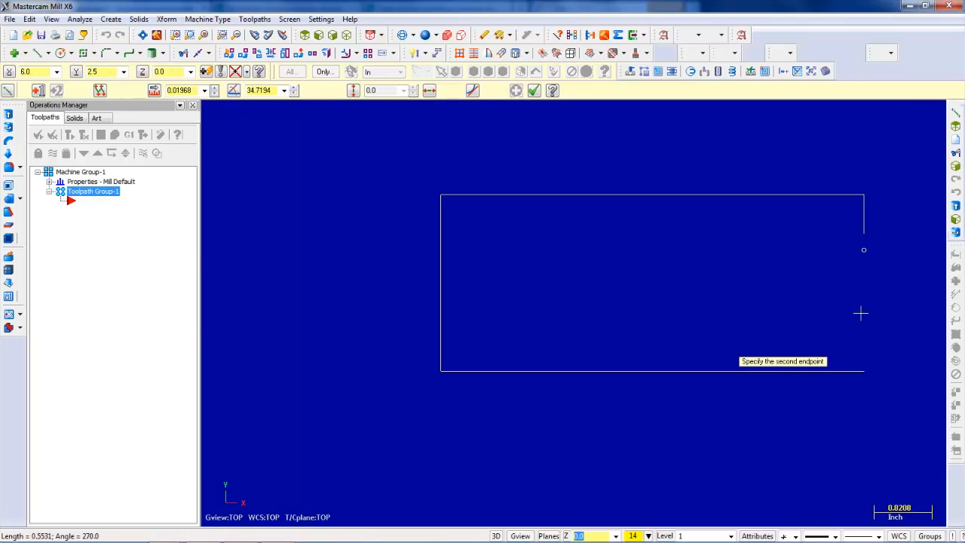
{"action": "left_click", "coordinate": [865, 373]}
{"action": "scroll", "coordinate": [771, 302], "scroll_direction": "down", "scroll_amount": 1}
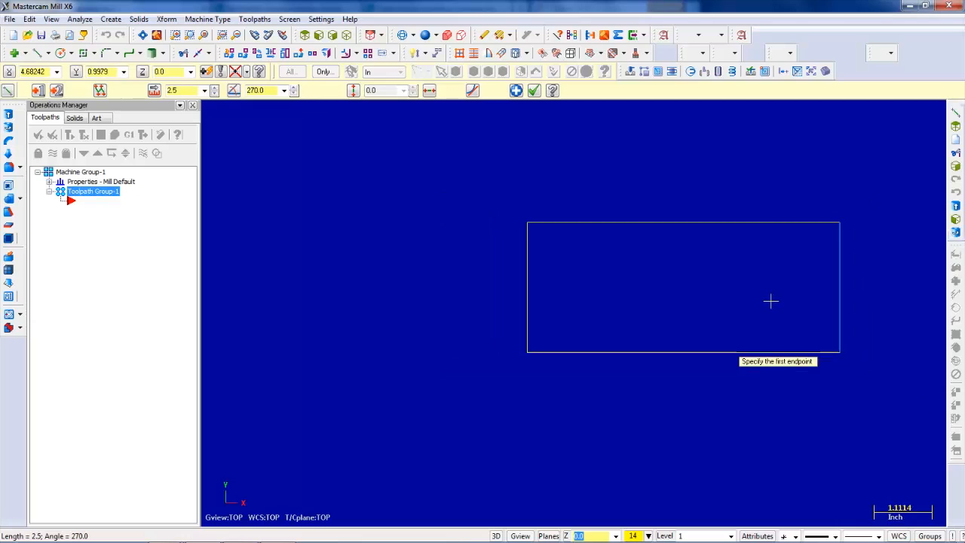
{"action": "scroll", "coordinate": [770, 301], "scroll_direction": "down", "scroll_amount": 2}
{"action": "scroll", "coordinate": [461, 269], "scroll_direction": "up", "scroll_amount": 1}
{"action": "scroll", "coordinate": [462, 269], "scroll_direction": "down", "scroll_amount": 1}
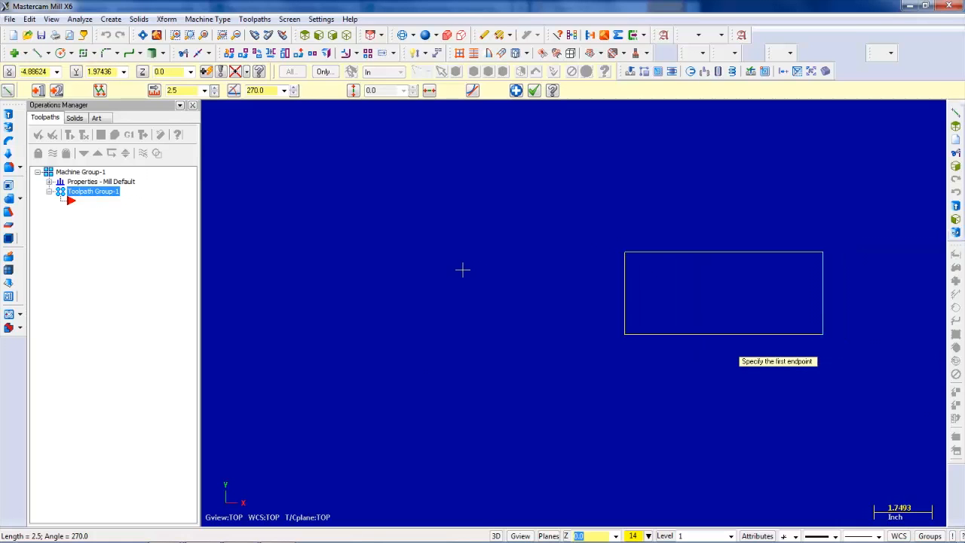
{"action": "scroll", "coordinate": [793, 256], "scroll_direction": "up", "scroll_amount": 3}
{"action": "scroll", "coordinate": [758, 302], "scroll_direction": "up", "scroll_amount": 2}
{"action": "scroll", "coordinate": [758, 302], "scroll_direction": "down", "scroll_amount": 1}
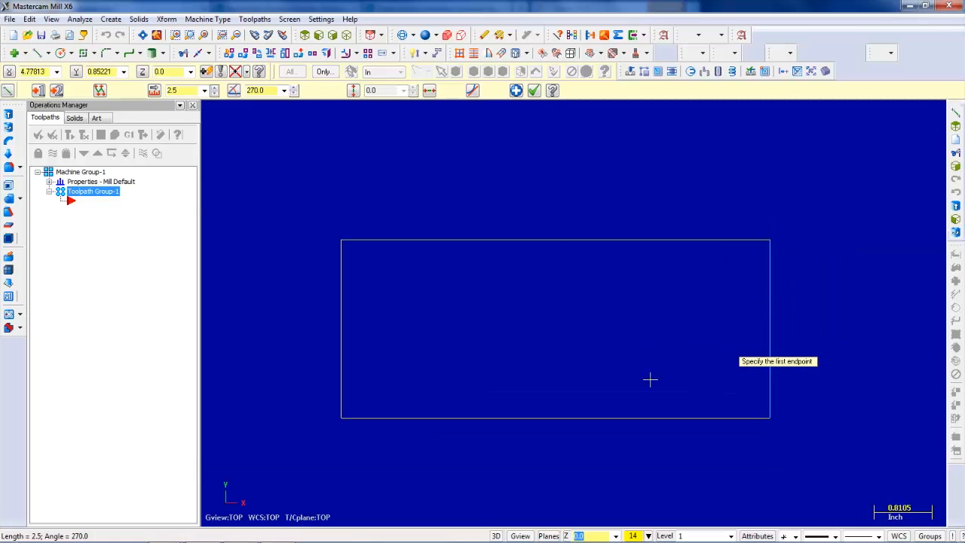
{"action": "scroll", "coordinate": [634, 354], "scroll_direction": "up", "scroll_amount": 2}
{"action": "scroll", "coordinate": [513, 360], "scroll_direction": "down", "scroll_amount": 1}
{"action": "scroll", "coordinate": [491, 412], "scroll_direction": "up", "scroll_amount": 1}
{"action": "scroll", "coordinate": [491, 412], "scroll_direction": "down", "scroll_amount": 1}
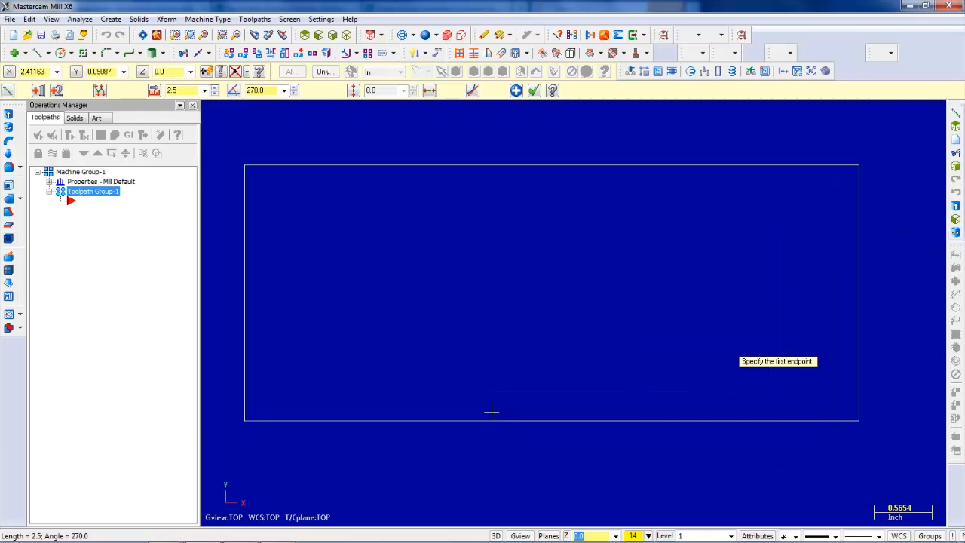
{"action": "scroll", "coordinate": [513, 388], "scroll_direction": "down", "scroll_amount": 1}
{"action": "scroll", "coordinate": [579, 279], "scroll_direction": "up", "scroll_amount": 1}
{"action": "scroll", "coordinate": [580, 269], "scroll_direction": "down", "scroll_amount": 1}
{"action": "scroll", "coordinate": [464, 202], "scroll_direction": "up", "scroll_amount": 1}
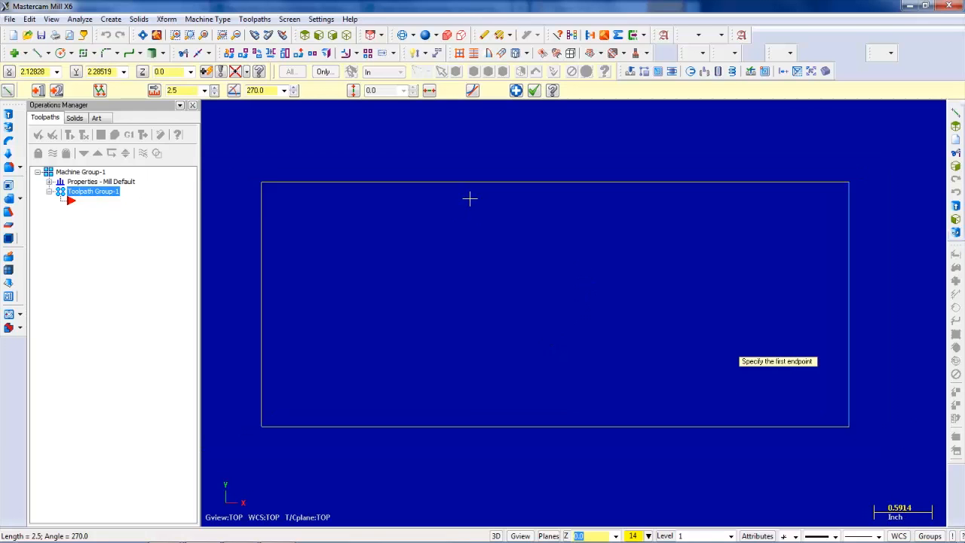
{"action": "scroll", "coordinate": [470, 198], "scroll_direction": "up", "scroll_amount": 1}
{"action": "scroll", "coordinate": [469, 199], "scroll_direction": "down", "scroll_amount": 1}
{"action": "scroll", "coordinate": [469, 198], "scroll_direction": "up", "scroll_amount": 1}
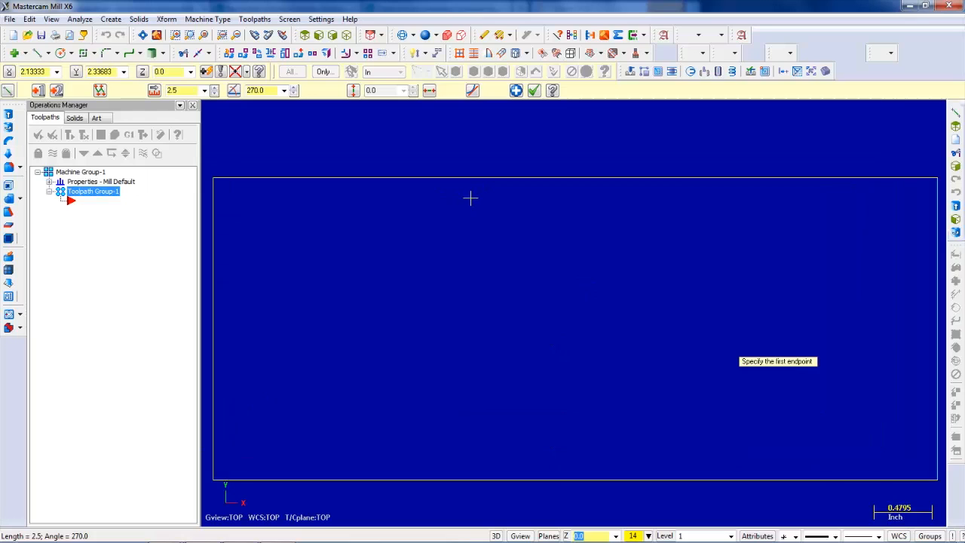
{"action": "scroll", "coordinate": [470, 198], "scroll_direction": "down", "scroll_amount": 1}
Accept the rectangle's last line and finish the line command
{"action": "left_click", "coordinate": [534, 91]}
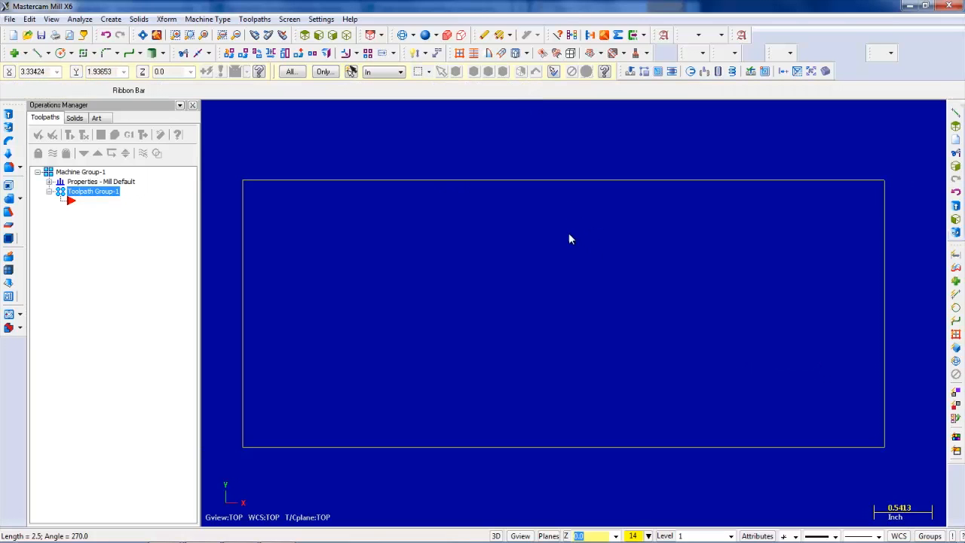
{"action": "left_click", "coordinate": [111, 19]}
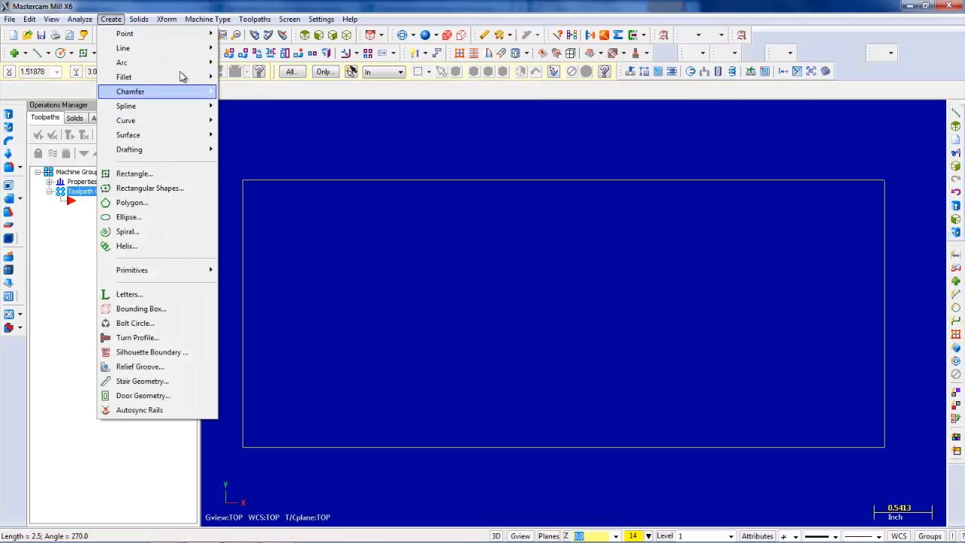
{"action": "mouse_move", "coordinate": [171, 35]}
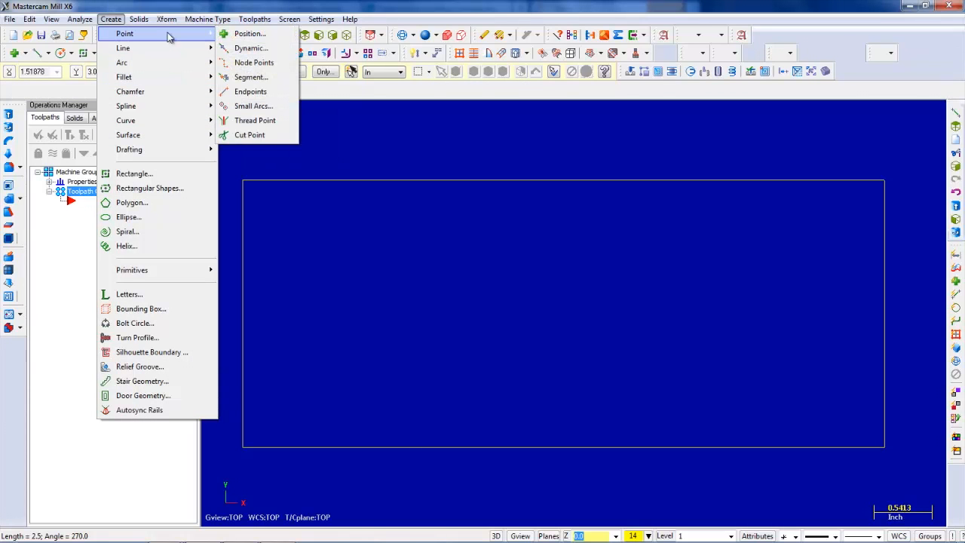
{"action": "mouse_move", "coordinate": [174, 54]}
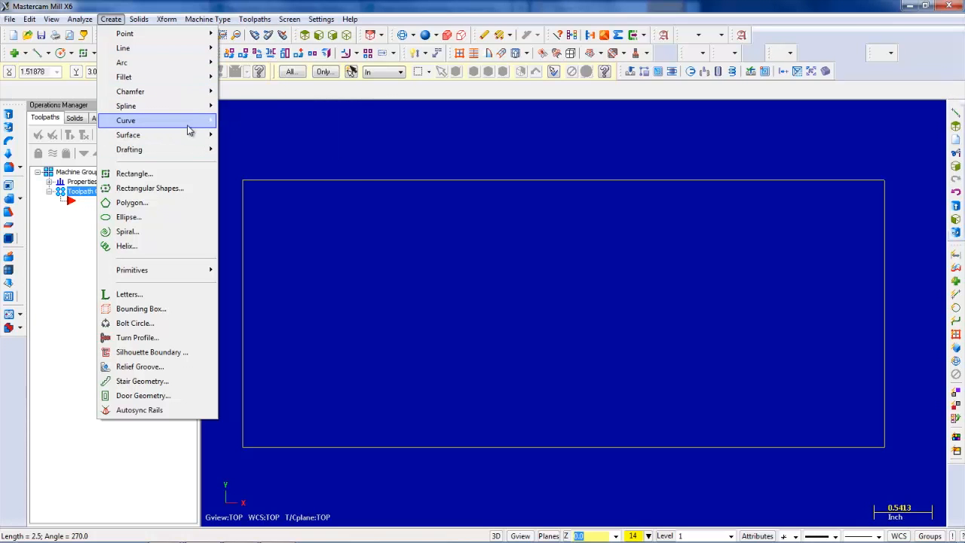
{"action": "left_click", "coordinate": [458, 135]}
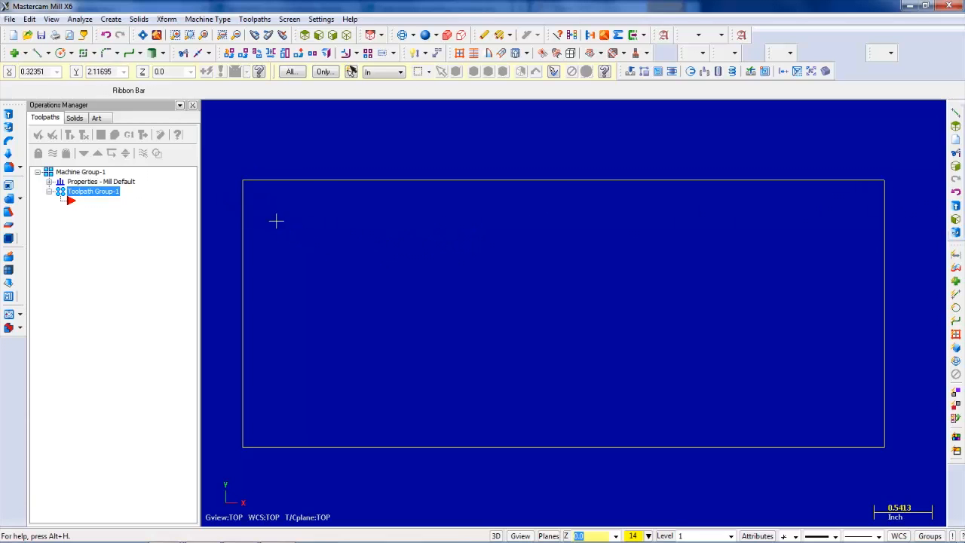
Start an ellipse with its base point at the rectangle's centre, X 3.0, Y 1.25
{"action": "left_click", "coordinate": [112, 19]}
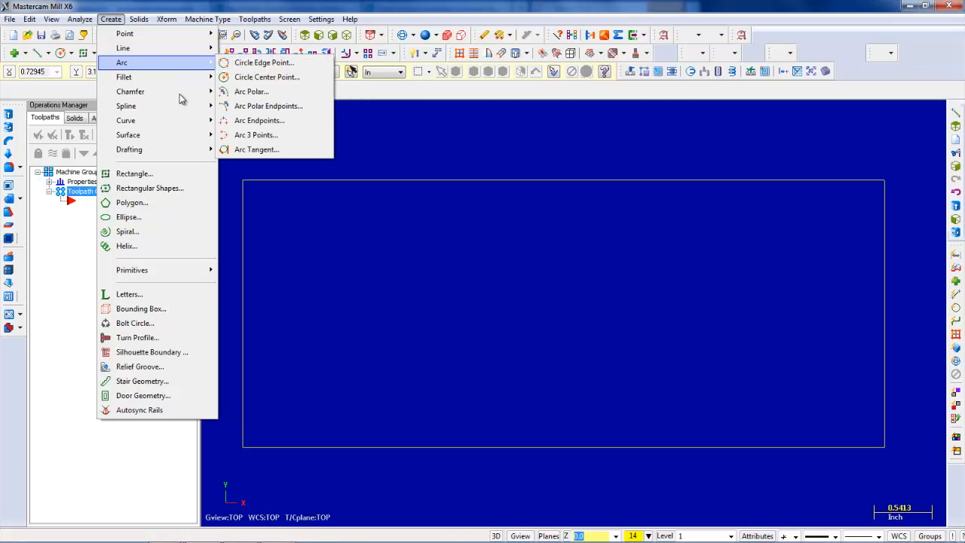
{"action": "mouse_move", "coordinate": [181, 126]}
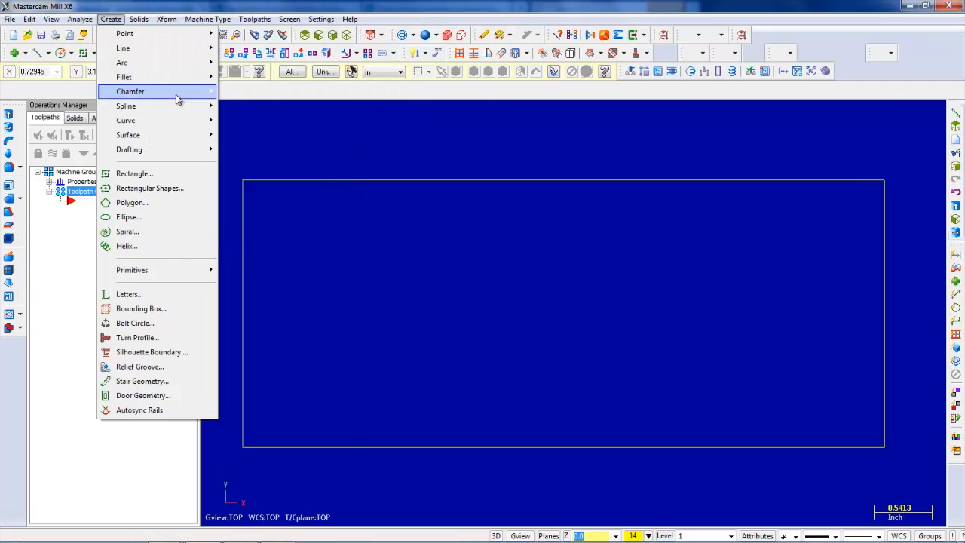
{"action": "left_click", "coordinate": [188, 220]}
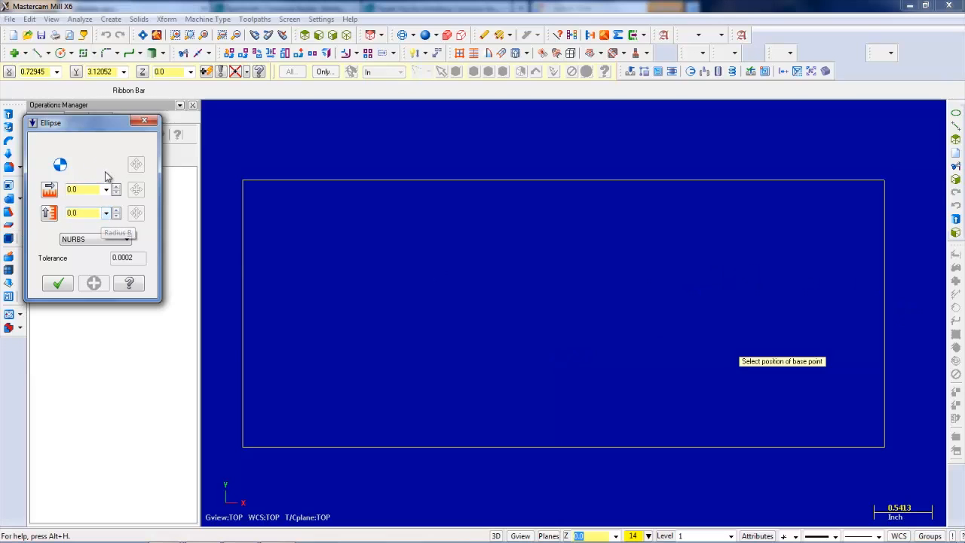
{"action": "left_click", "coordinate": [35, 71]}
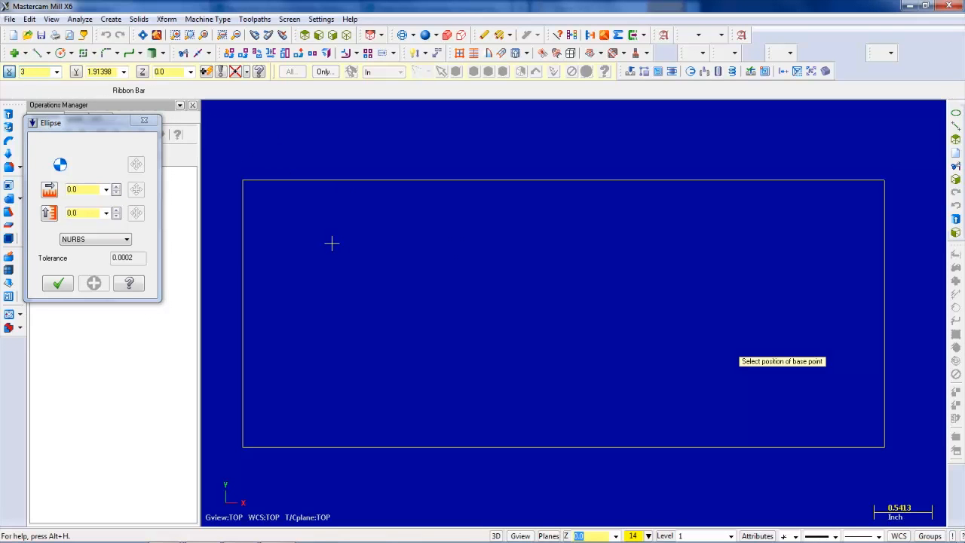
{"action": "key", "text": "Tab"}
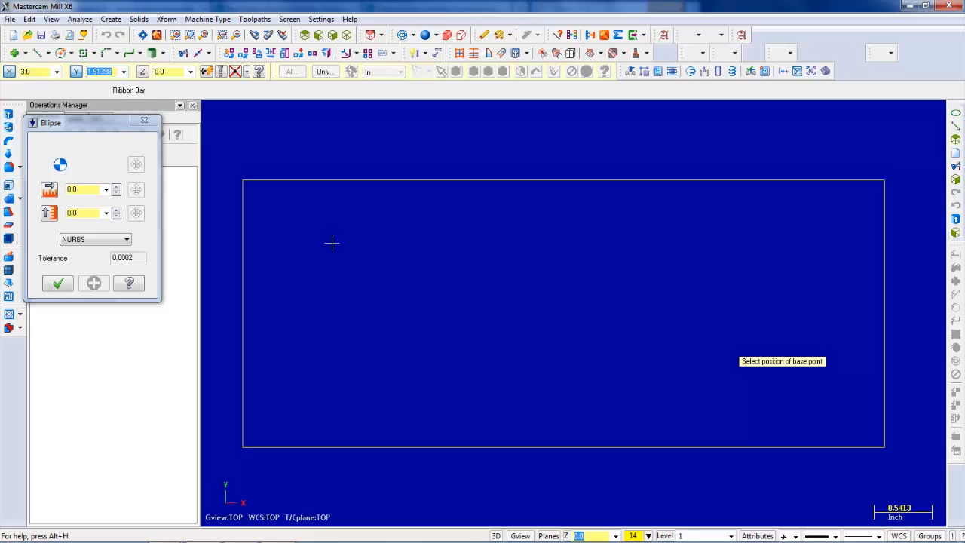
{"action": "type", "text": "1.25"}
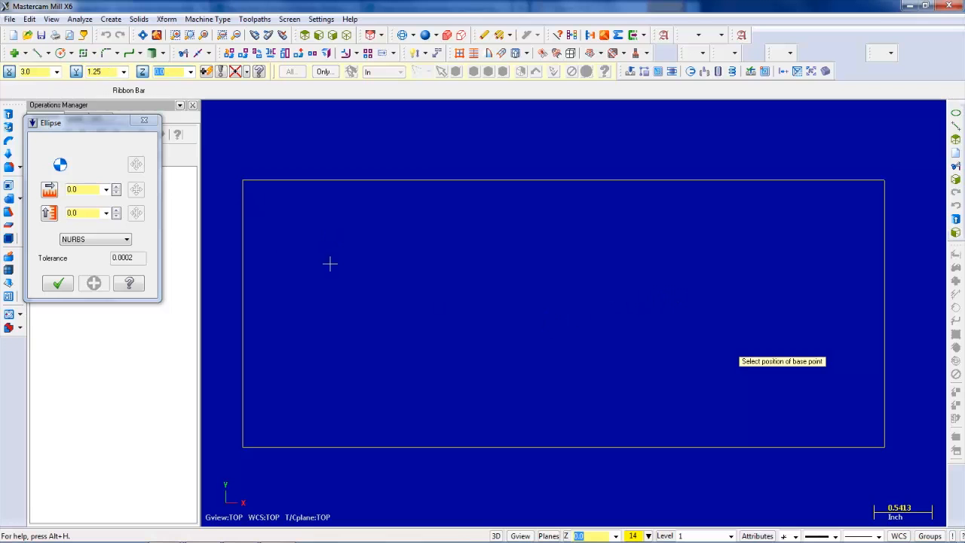
{"action": "key", "text": "Return"}
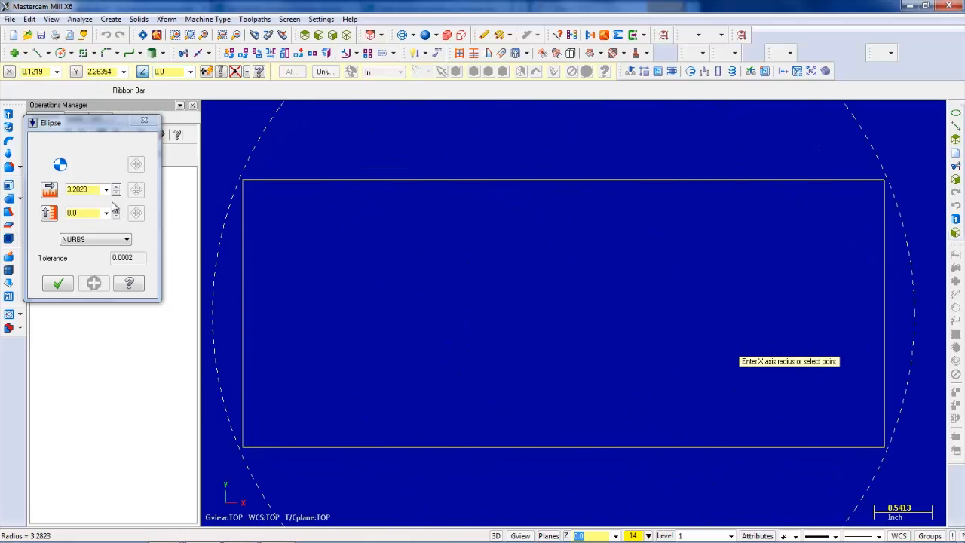
Set the ellipse's X radius to 3.0 and Y radius to 1.25 inches, and accept it
{"action": "left_click", "coordinate": [89, 189]}
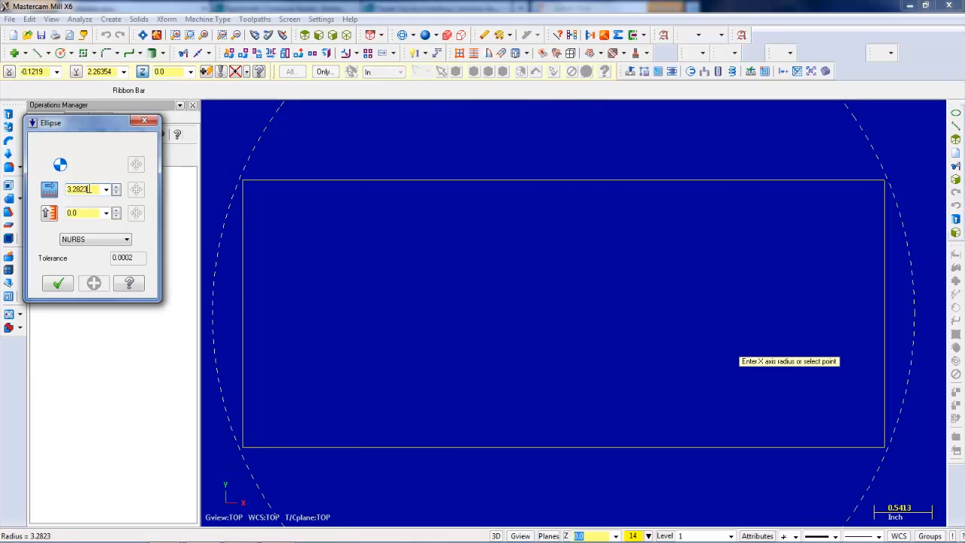
{"action": "key", "text": "BackSpace"}
{"action": "key", "text": "BackSpace"}
{"action": "key", "text": "BackSpace"}
{"action": "key", "text": "BackSpace"}
{"action": "key", "text": "Return"}
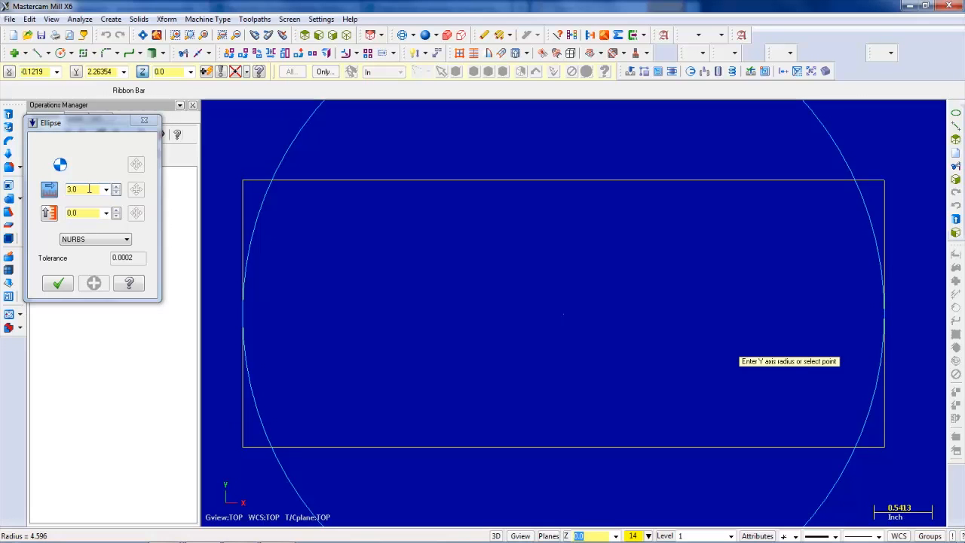
{"action": "left_click", "coordinate": [88, 214]}
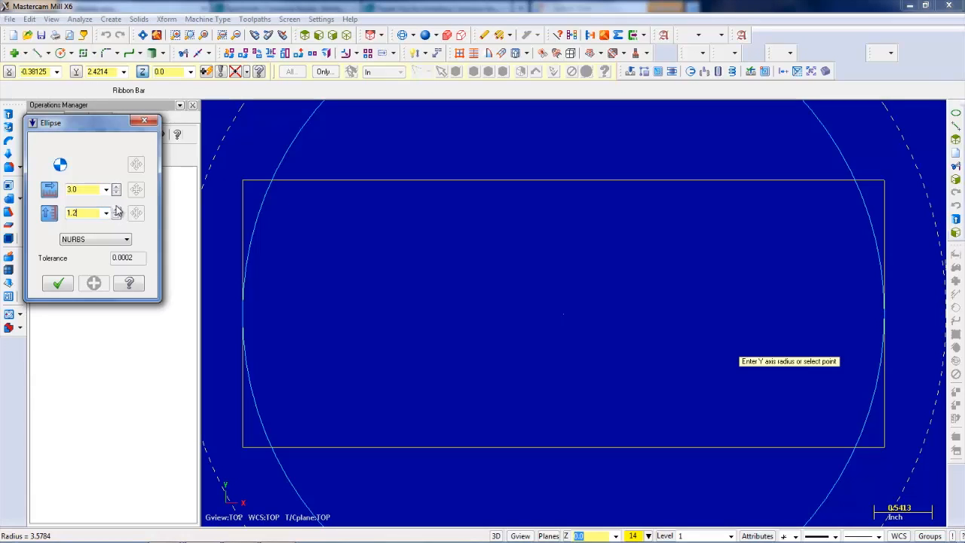
{"action": "type", "text": "1.2"}
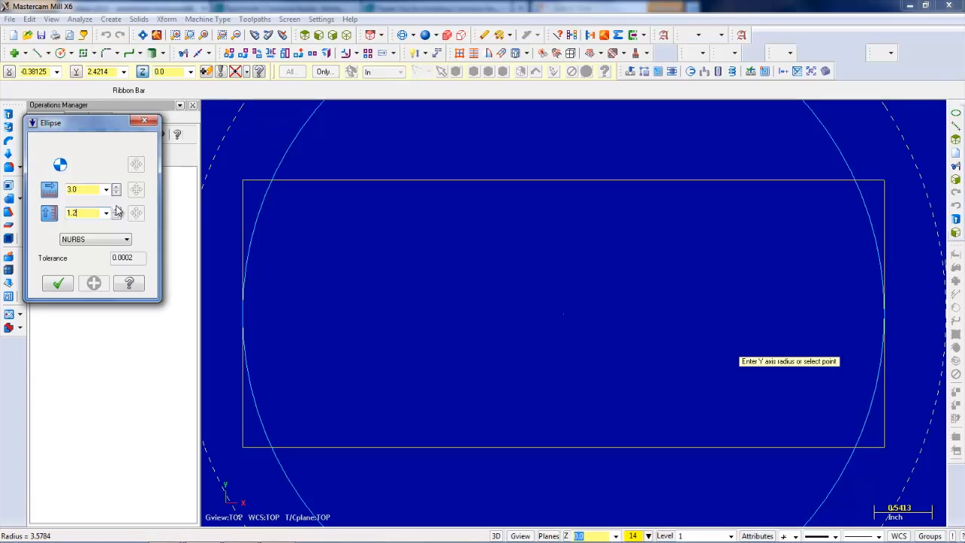
{"action": "type", "text": "5"}
{"action": "key", "text": "Return"}
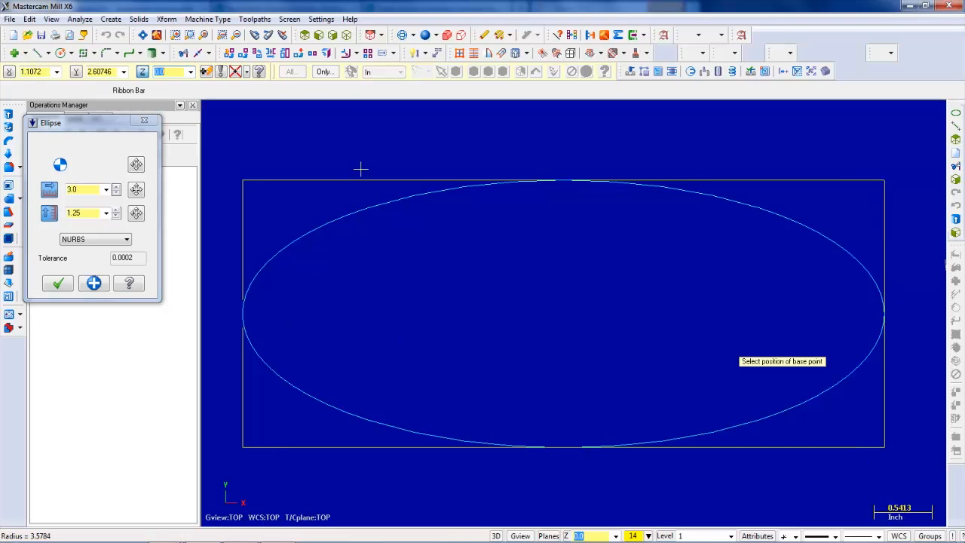
{"action": "left_click", "coordinate": [51, 287]}
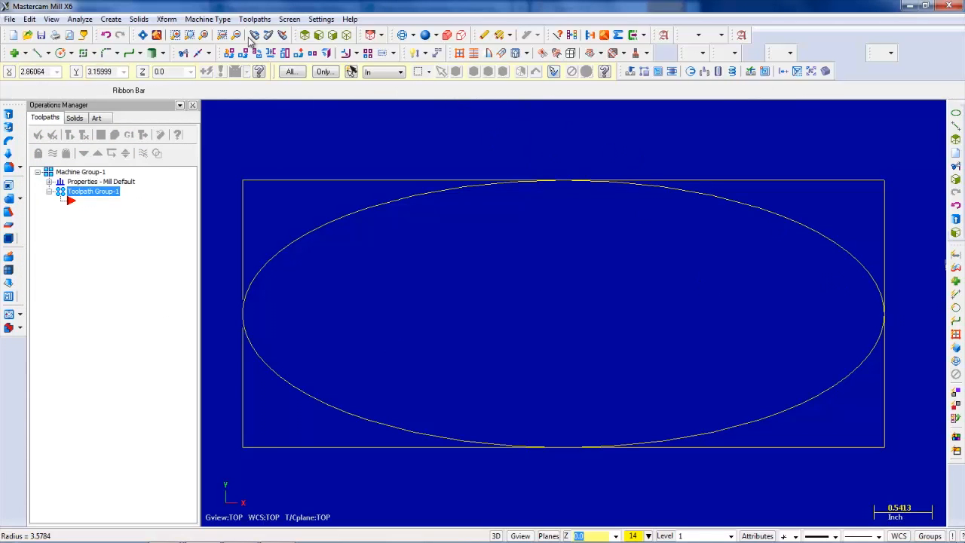
Start a second ellipse with its base point at the same centre, X 3.0, Y 1.25
{"action": "left_click", "coordinate": [50, 19]}
{"action": "left_click", "coordinate": [117, 6]}
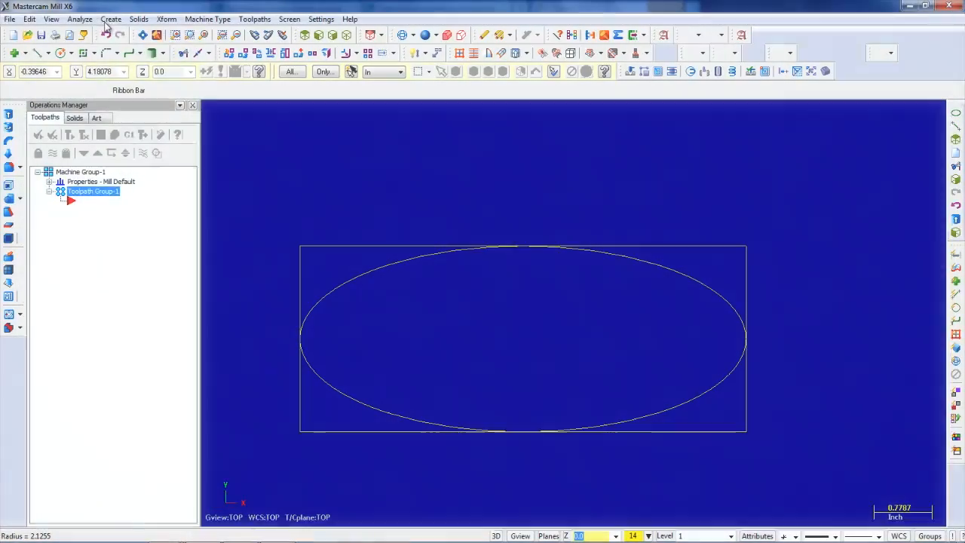
{"action": "left_click", "coordinate": [110, 19]}
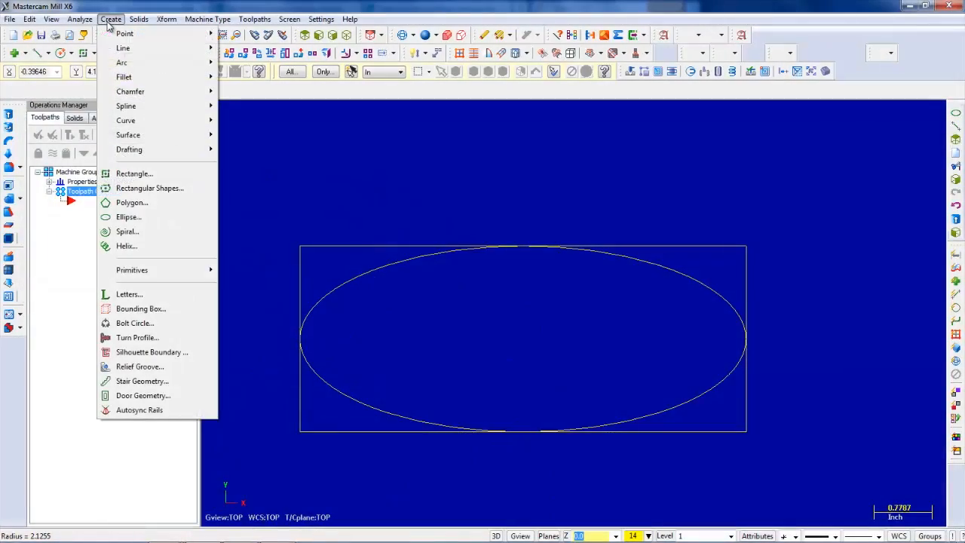
{"action": "left_click", "coordinate": [128, 217]}
{"action": "left_click", "coordinate": [34, 71]}
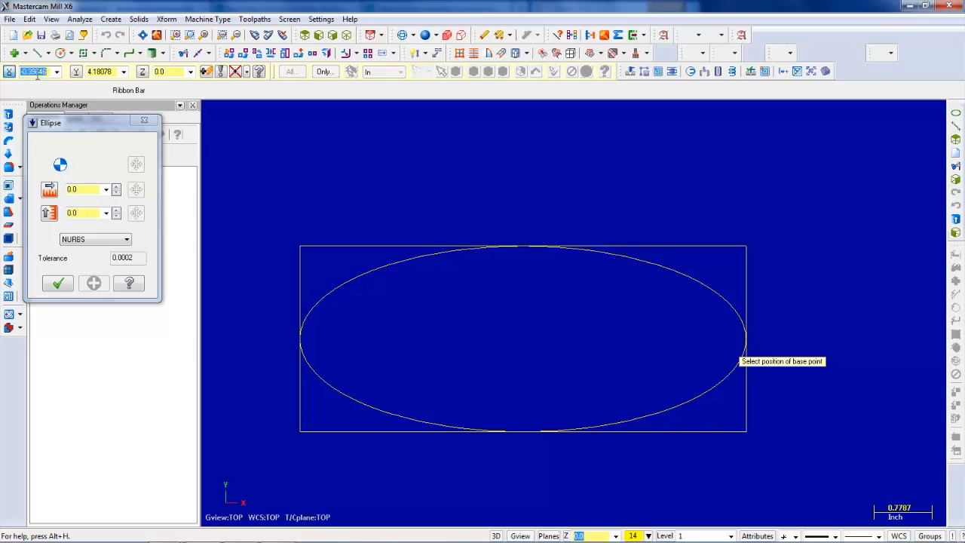
{"action": "type", "text": "3"}
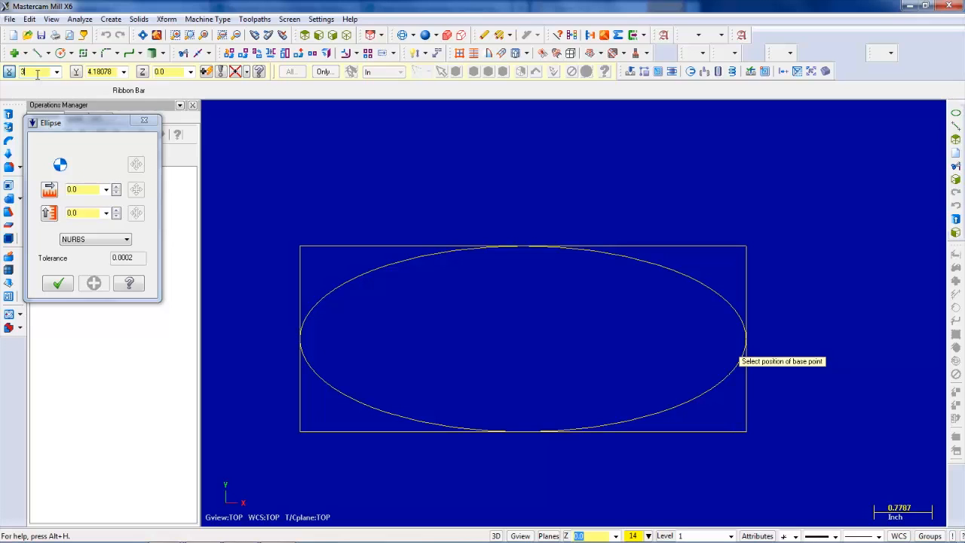
{"action": "key", "text": "Tab"}
{"action": "type", "text": "1"}
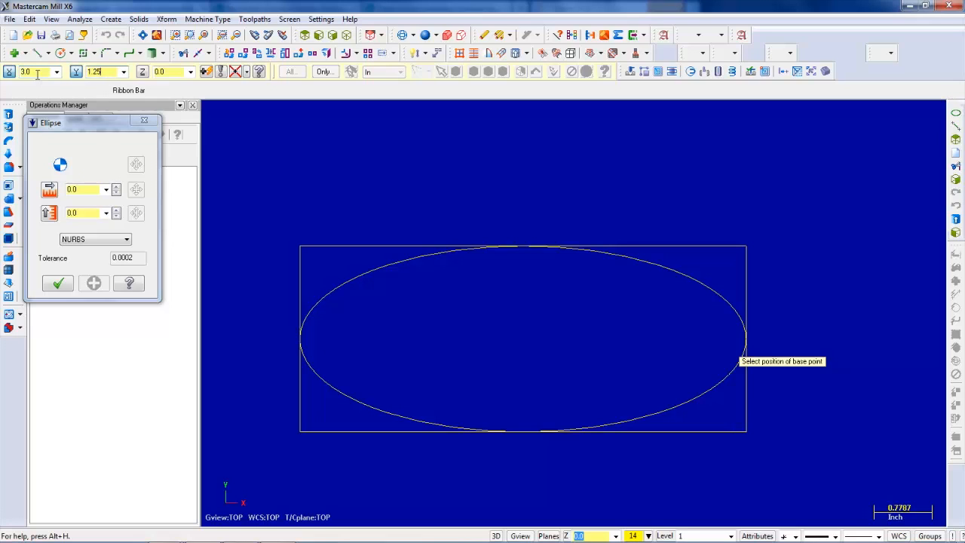
{"action": "type", "text": ".25"}
{"action": "key", "text": "Tab"}
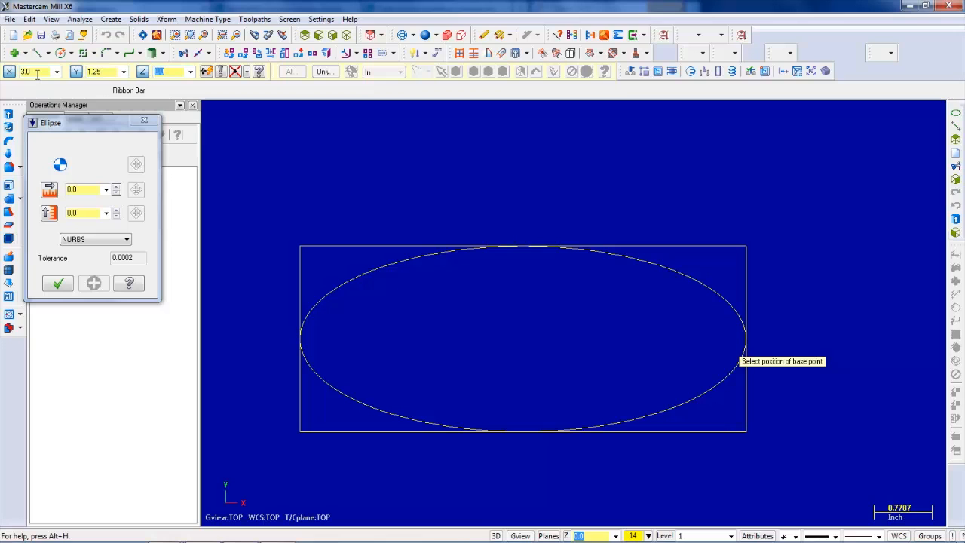
{"action": "key", "text": "Return"}
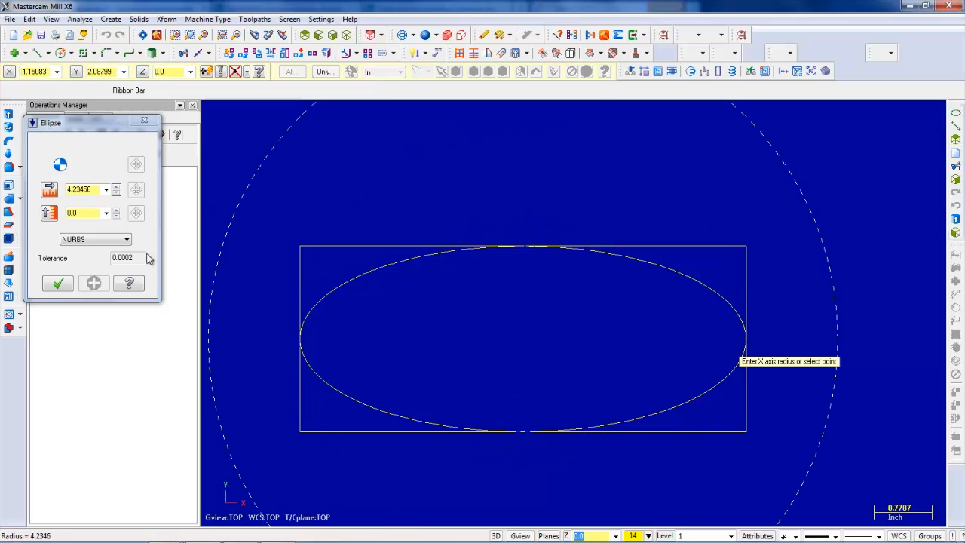
Give the second ellipse an X radius of 2.9 and a Y radius of 1.15 inches, and accept it
{"action": "left_click", "coordinate": [89, 189]}
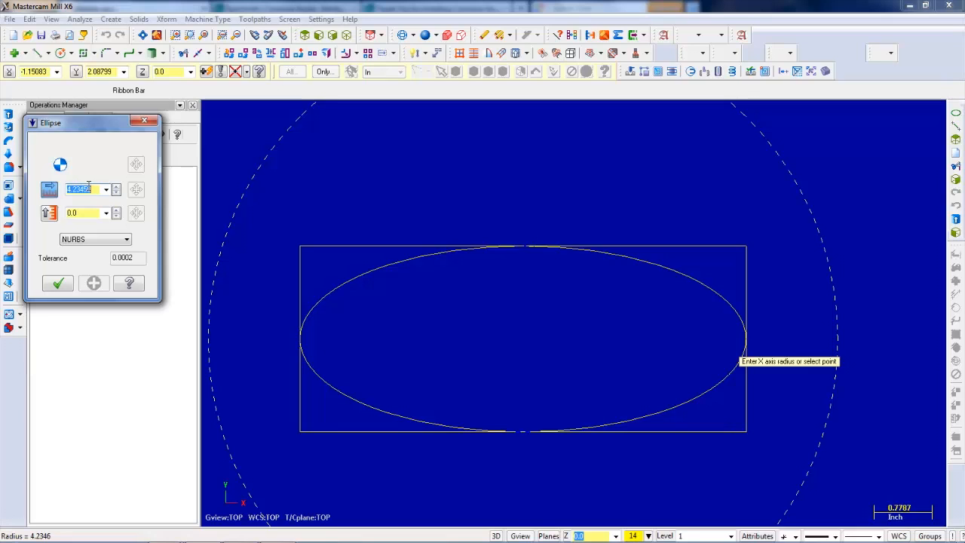
{"action": "type", "text": "2.9"}
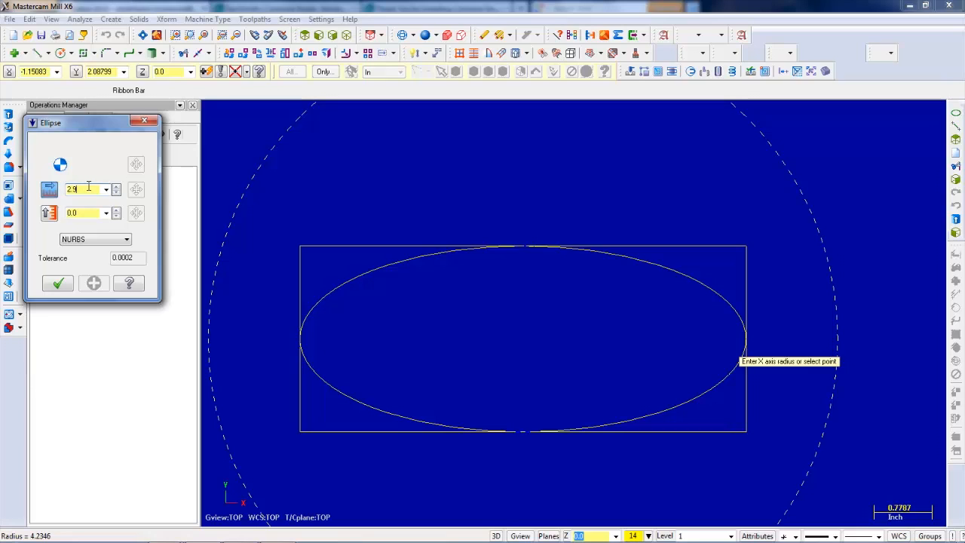
{"action": "key", "text": "Return"}
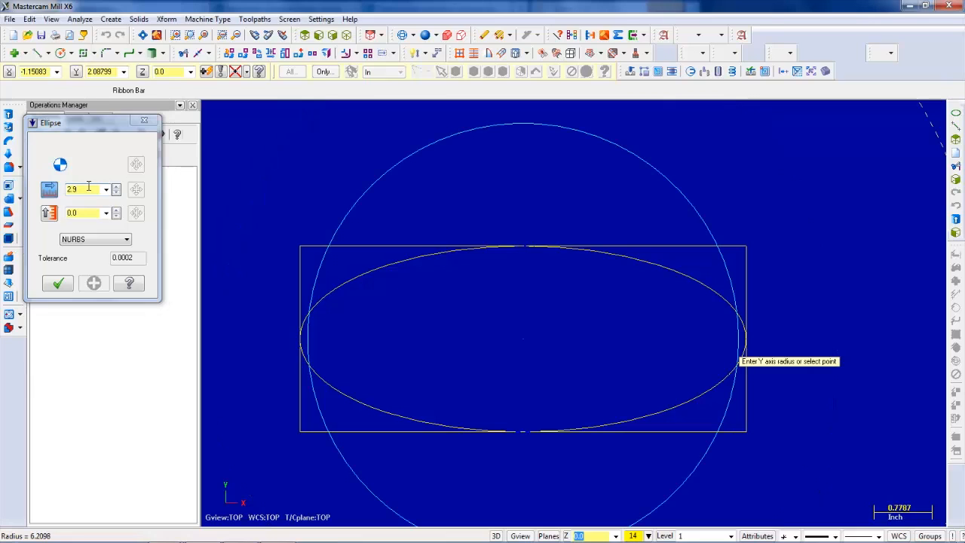
{"action": "left_click", "coordinate": [86, 213]}
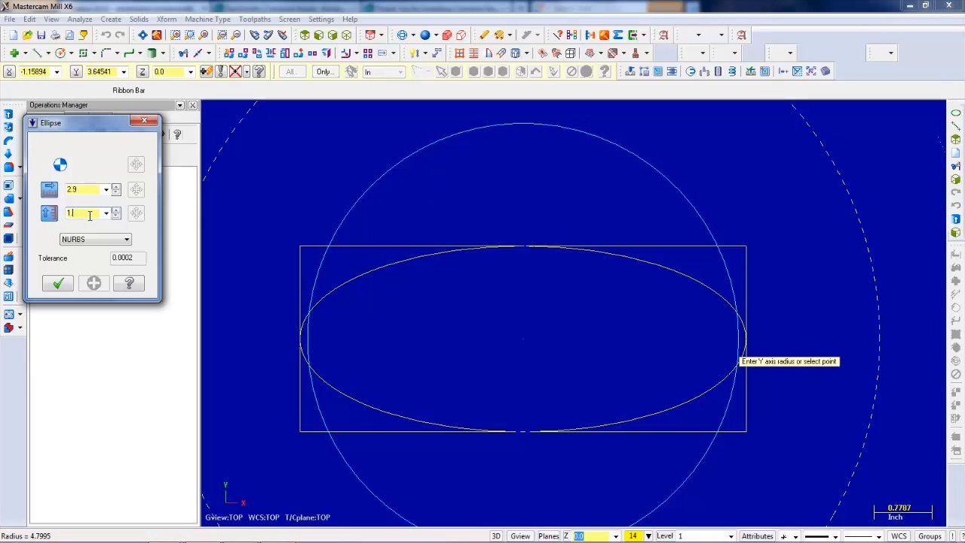
{"action": "type", "text": "1.15"}
{"action": "key", "text": "Return"}
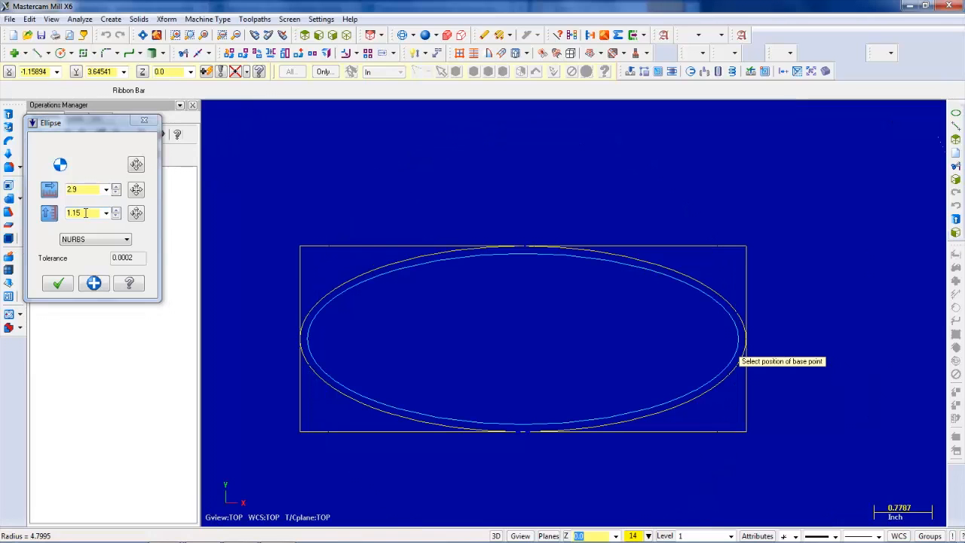
{"action": "left_click", "coordinate": [58, 283]}
Create lettering that reads "My name is" with the person's first name on a second line, and accept the text settings
{"action": "scroll", "coordinate": [518, 341], "scroll_direction": "down", "scroll_amount": 1}
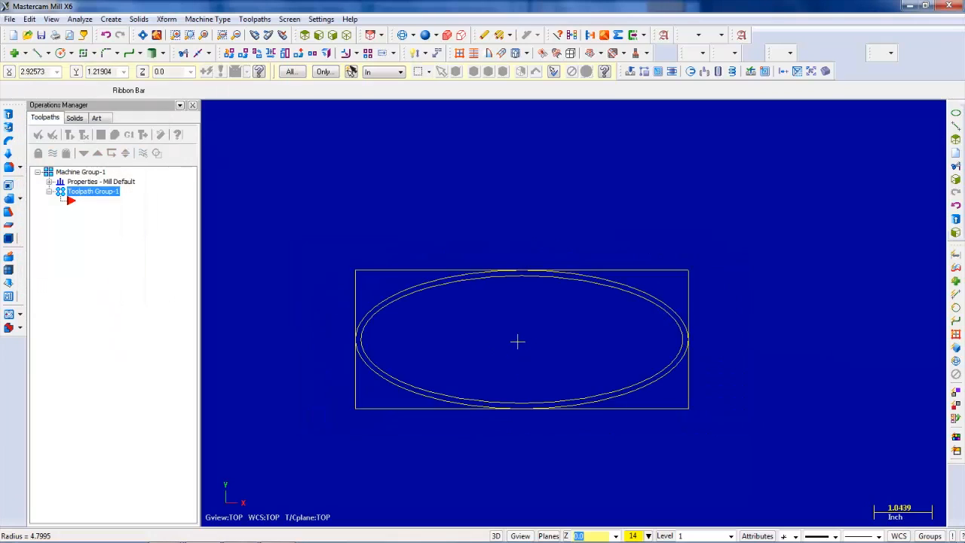
{"action": "scroll", "coordinate": [516, 316], "scroll_direction": "up", "scroll_amount": 1}
{"action": "scroll", "coordinate": [516, 316], "scroll_direction": "up", "scroll_amount": 2}
{"action": "scroll", "coordinate": [515, 316], "scroll_direction": "down", "scroll_amount": 1}
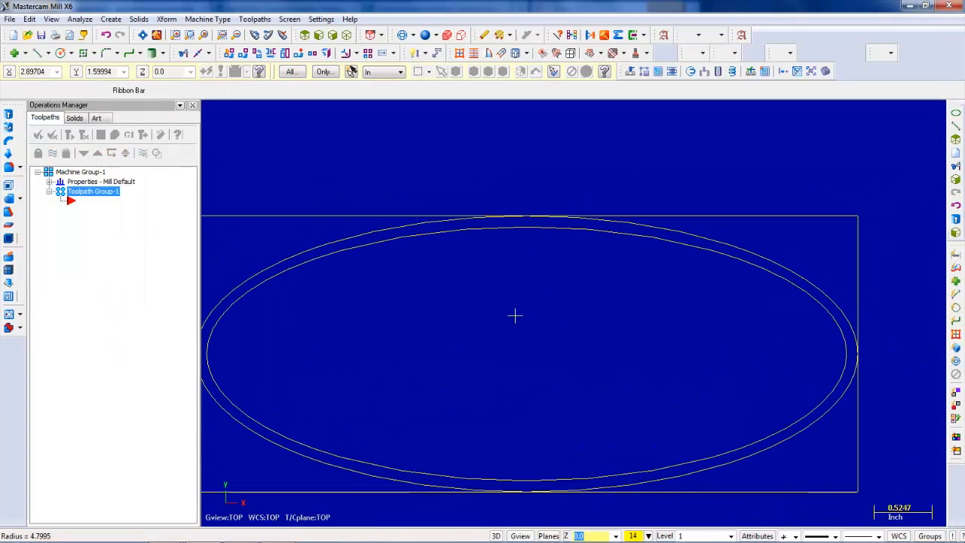
{"action": "left_click", "coordinate": [113, 19]}
{"action": "left_click", "coordinate": [156, 6]}
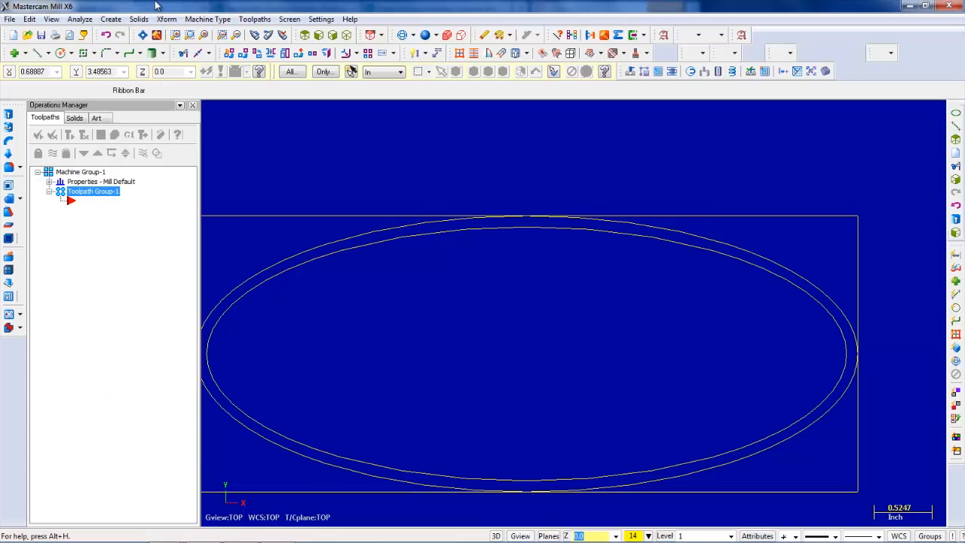
{"action": "left_click", "coordinate": [112, 20]}
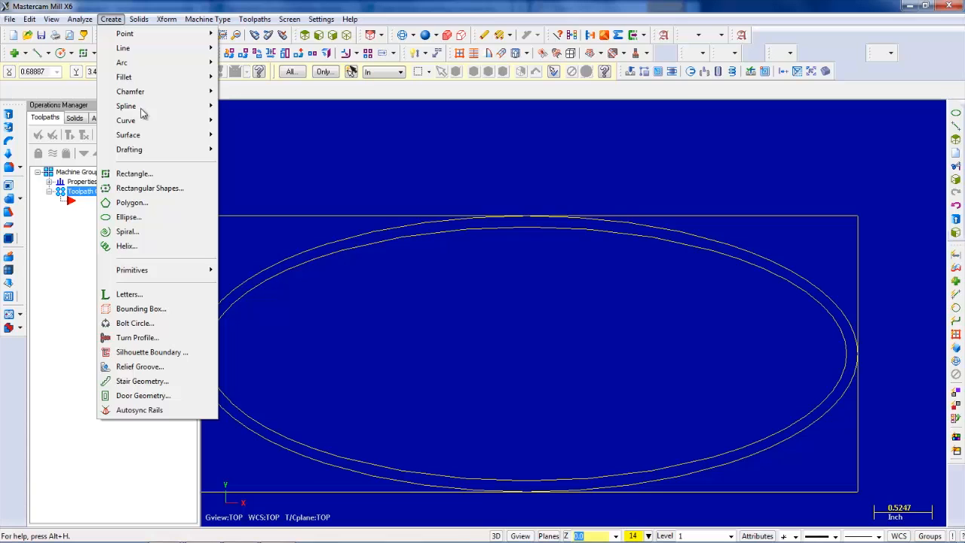
{"action": "left_click", "coordinate": [185, 296]}
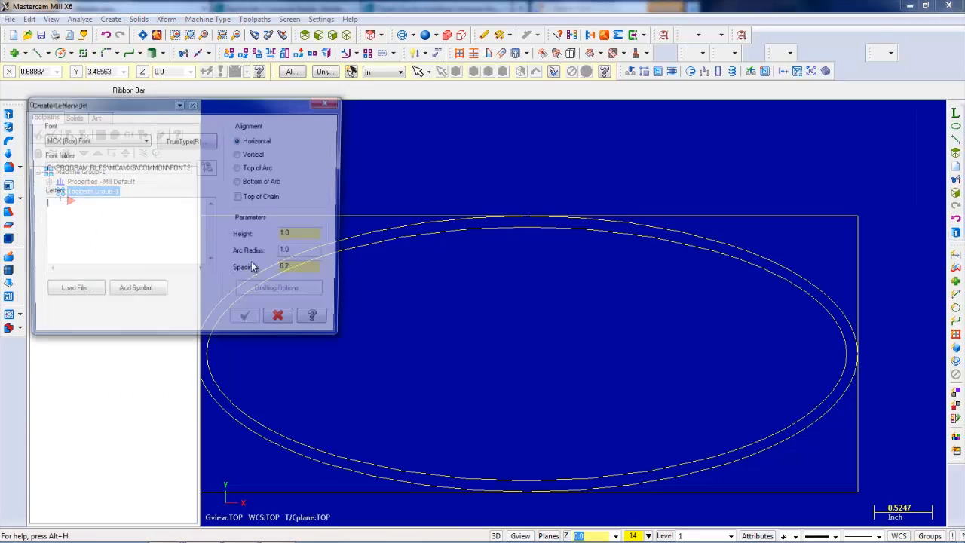
{"action": "type", "text": "My name"}
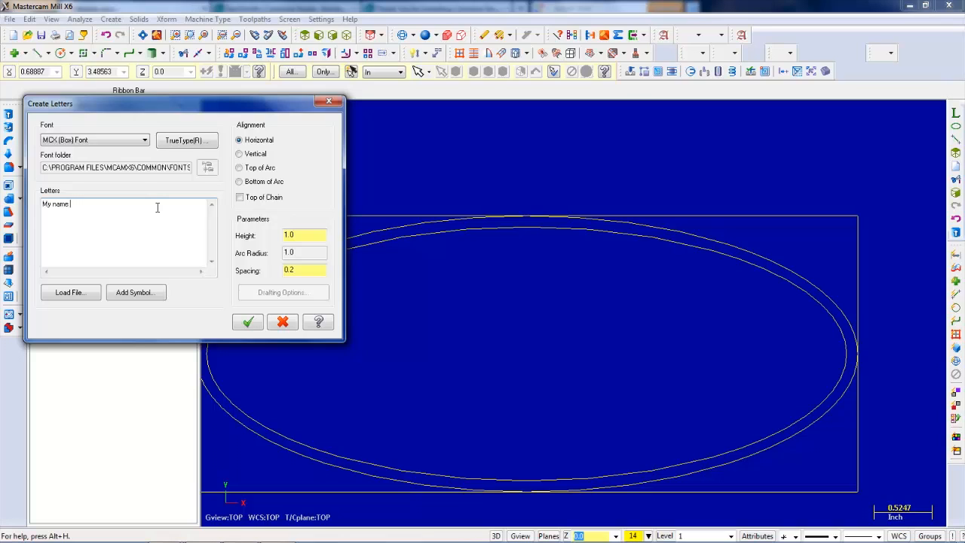
{"action": "type", "text": " is"}
{"action": "key", "text": "Return"}
{"action": "left_click", "coordinate": [249, 322]}
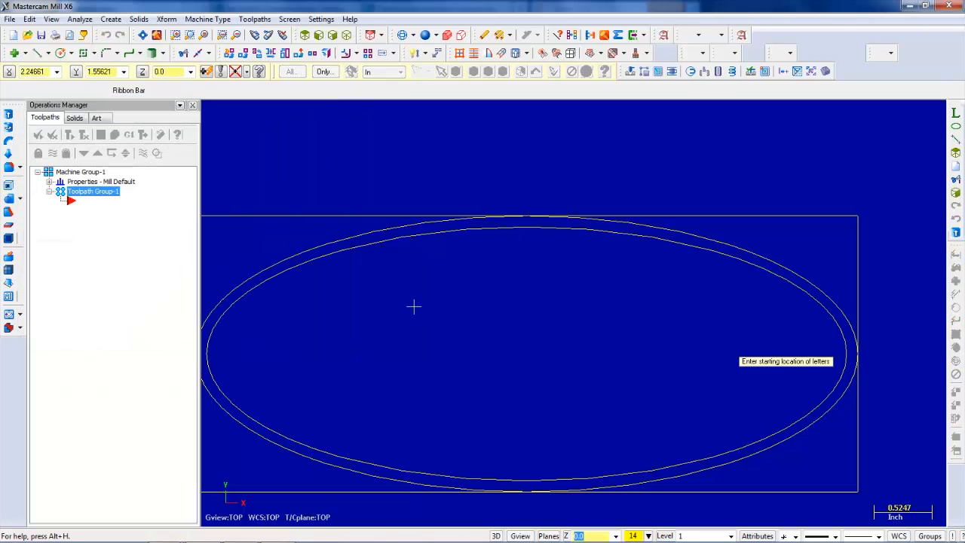
Place the two-line lettering with its starting location inside the inner ellipse, above and left of the ellipse's centre
{"action": "left_click", "coordinate": [411, 291]}
{"action": "scroll", "coordinate": [563, 315], "scroll_direction": "down", "scroll_amount": 1}
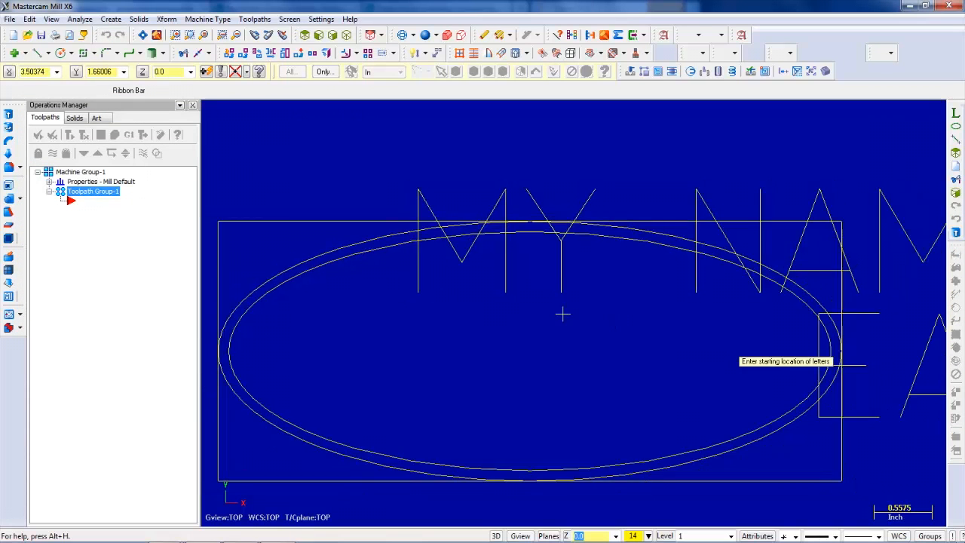
{"action": "scroll", "coordinate": [562, 314], "scroll_direction": "down", "scroll_amount": 4}
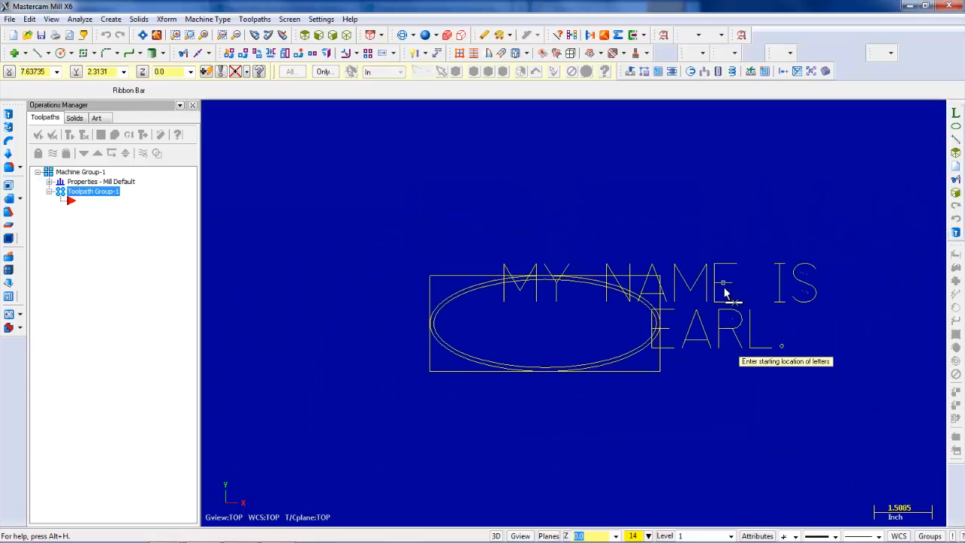
{"action": "scroll", "coordinate": [726, 289], "scroll_direction": "up", "scroll_amount": 2}
{"action": "scroll", "coordinate": [726, 289], "scroll_direction": "down", "scroll_amount": 1}
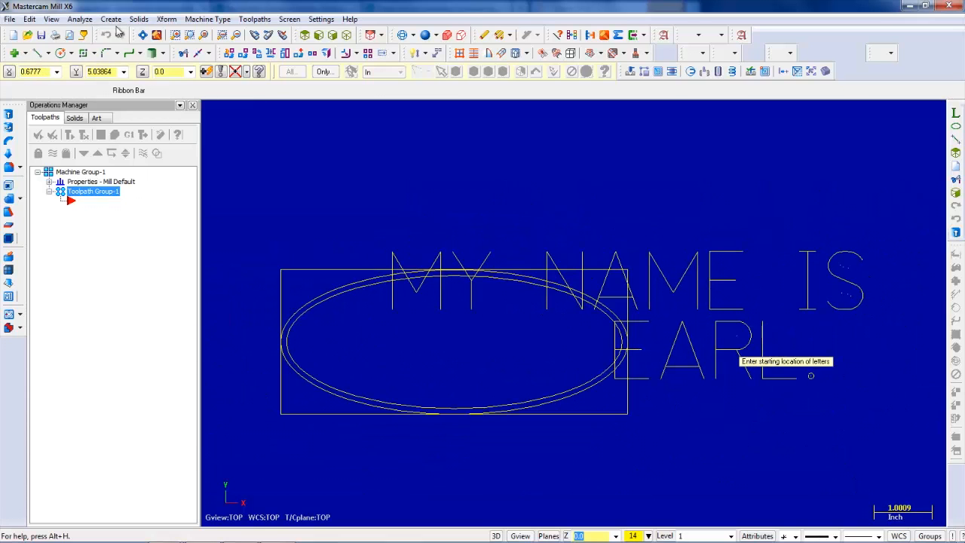
Undo the oversized lettering placement and recreate the same two-line text with a letter height of 0.5 inch
{"action": "key", "text": "Escape"}
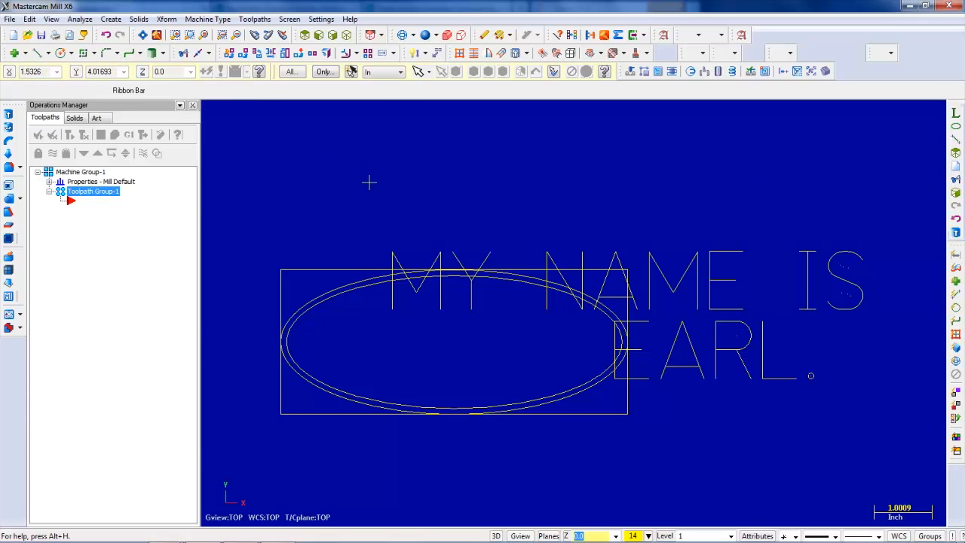
{"action": "left_click", "coordinate": [106, 35]}
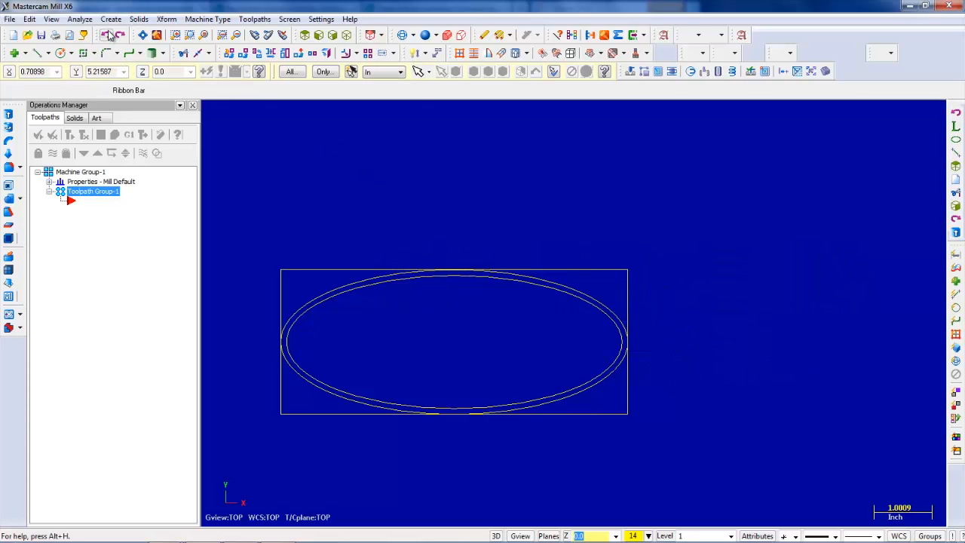
{"action": "left_click", "coordinate": [111, 19]}
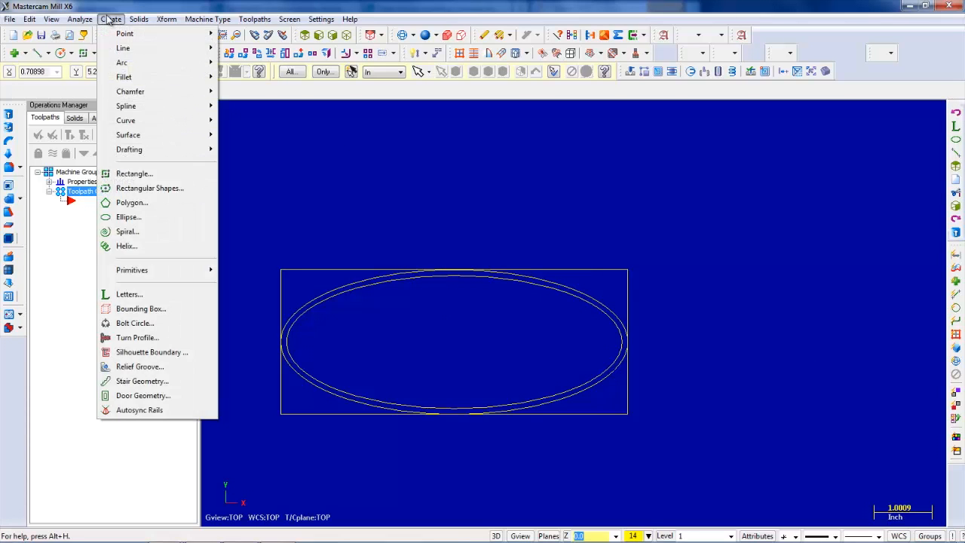
{"action": "left_click", "coordinate": [150, 295]}
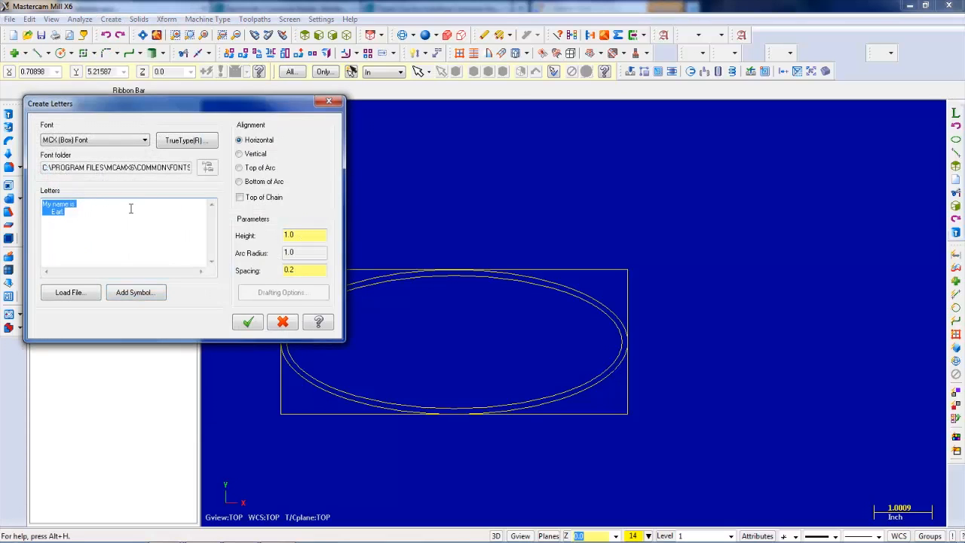
{"action": "left_click", "coordinate": [74, 212]}
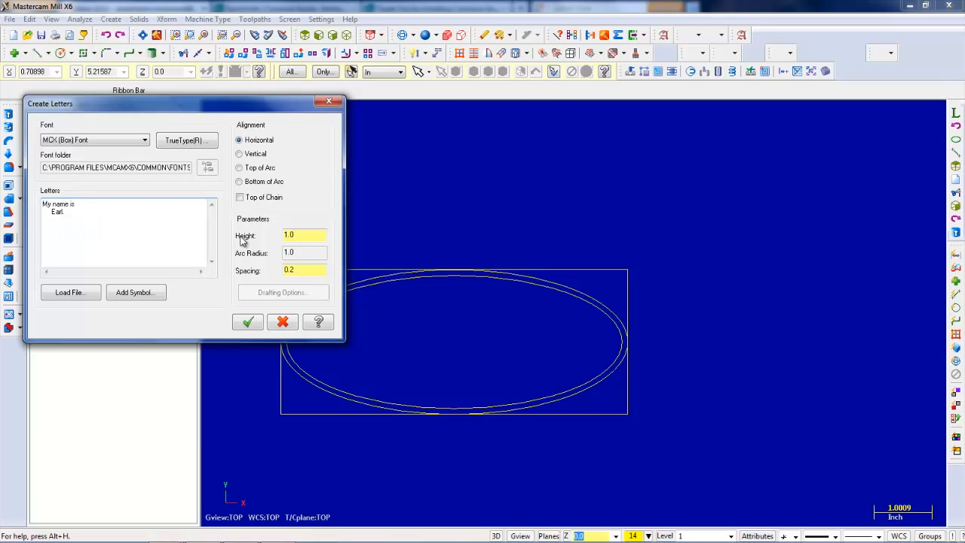
{"action": "left_click", "coordinate": [303, 233]}
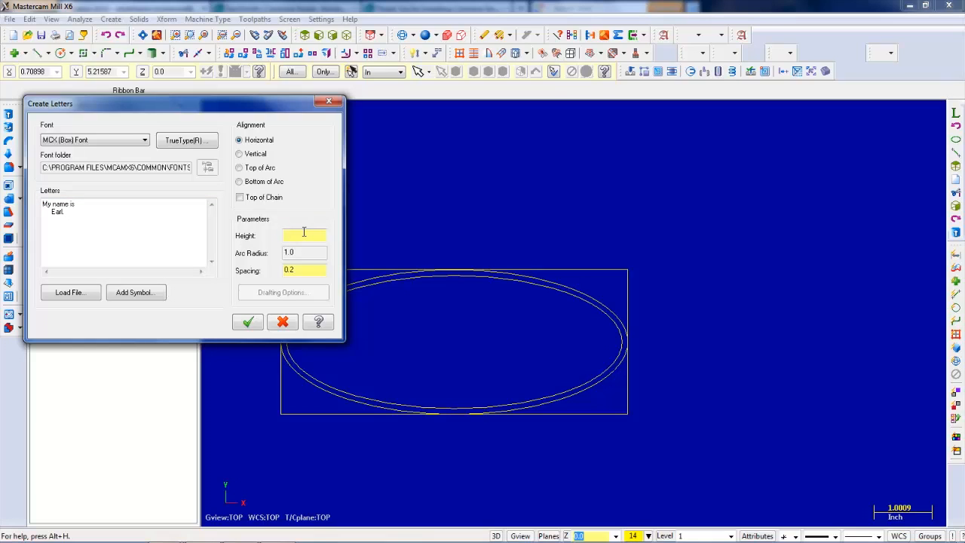
{"action": "type", "text": ".5"}
{"action": "left_click", "coordinate": [92, 229]}
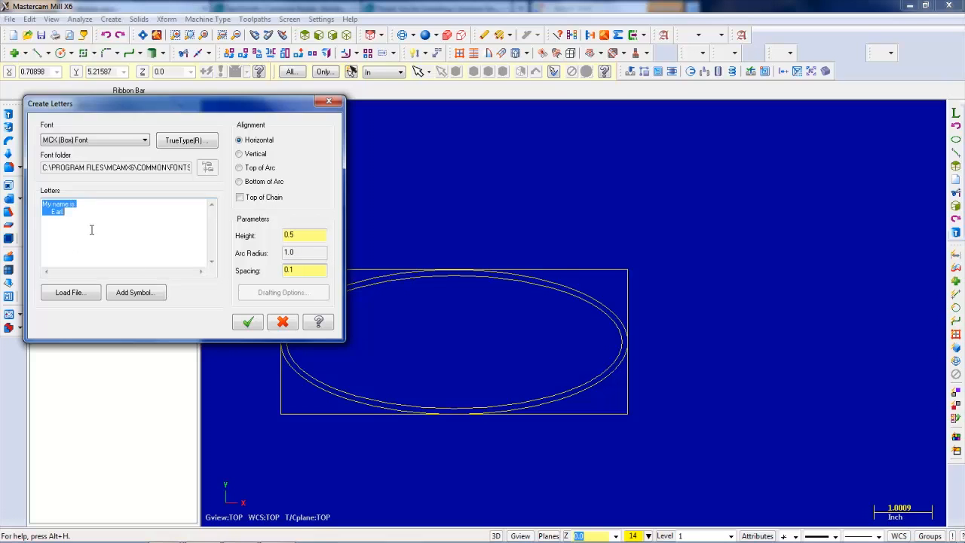
{"action": "left_click", "coordinate": [248, 323]}
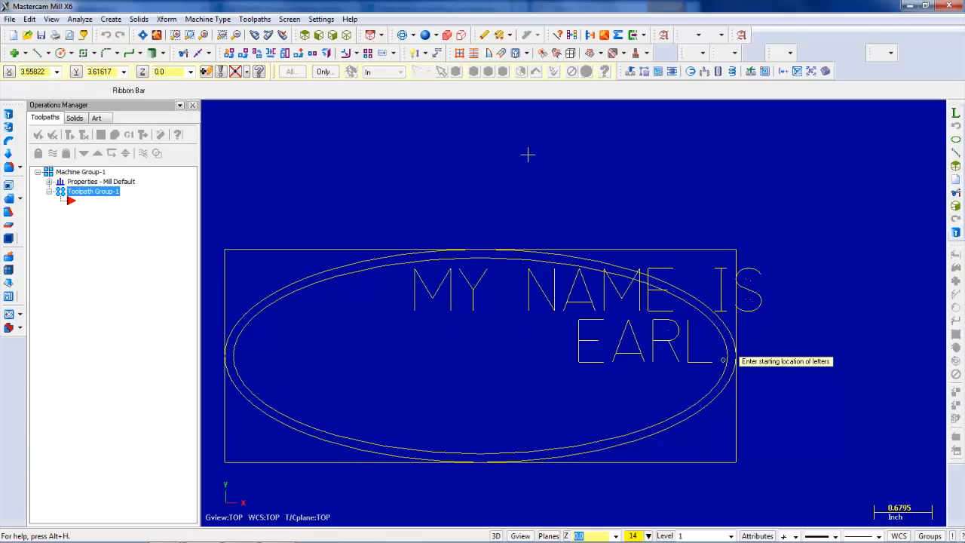
Undo the off-centre lettering and try placing the same 0.5 inch text again, closer to the left side of the inner ellipse
{"action": "key", "text": "Escape"}
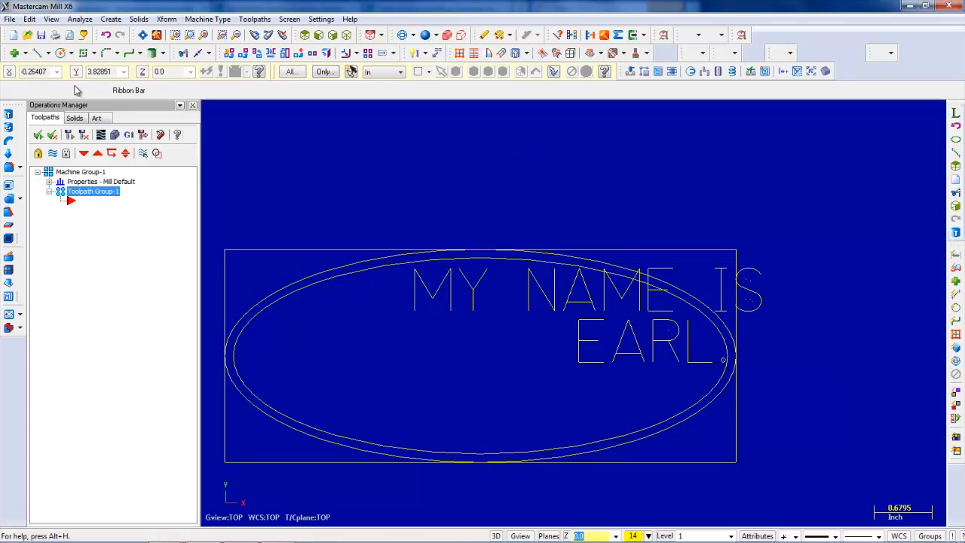
{"action": "left_click", "coordinate": [104, 35]}
{"action": "left_click", "coordinate": [111, 19]}
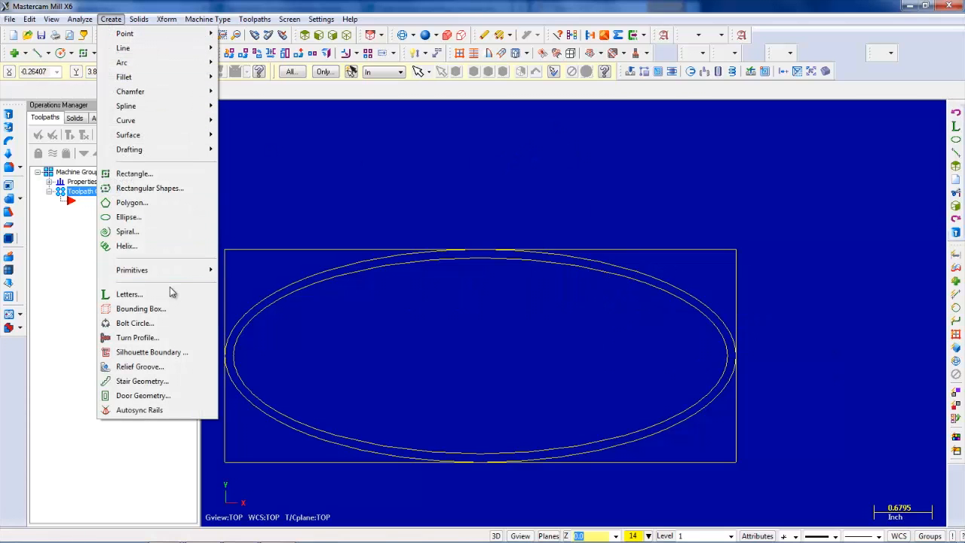
{"action": "left_click", "coordinate": [129, 295]}
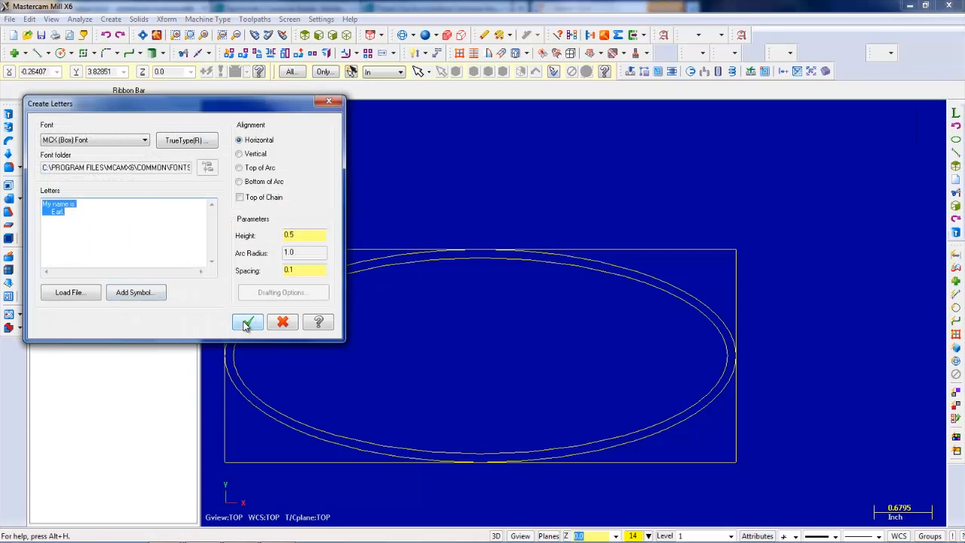
{"action": "left_click", "coordinate": [247, 323]}
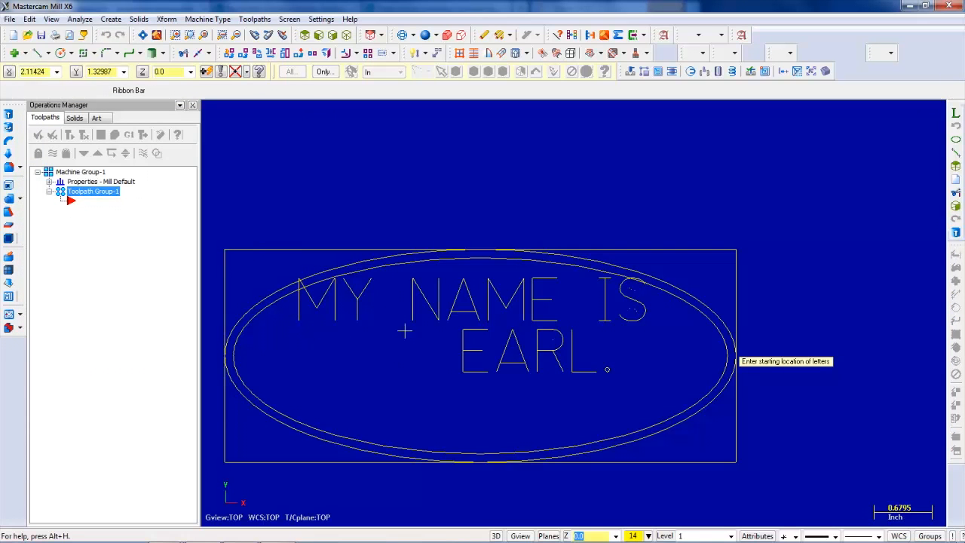
{"action": "scroll", "coordinate": [389, 294], "scroll_direction": "down", "scroll_amount": 2}
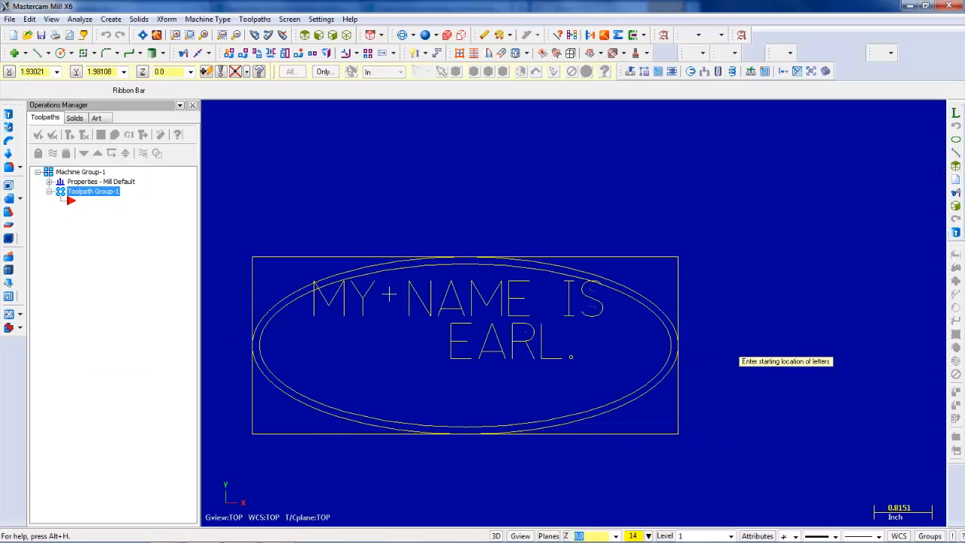
{"action": "left_click", "coordinate": [389, 294]}
Undo the lettering placement, remove two leading spaces before the name on the second line, and accept the text settings
{"action": "left_click", "coordinate": [105, 36]}
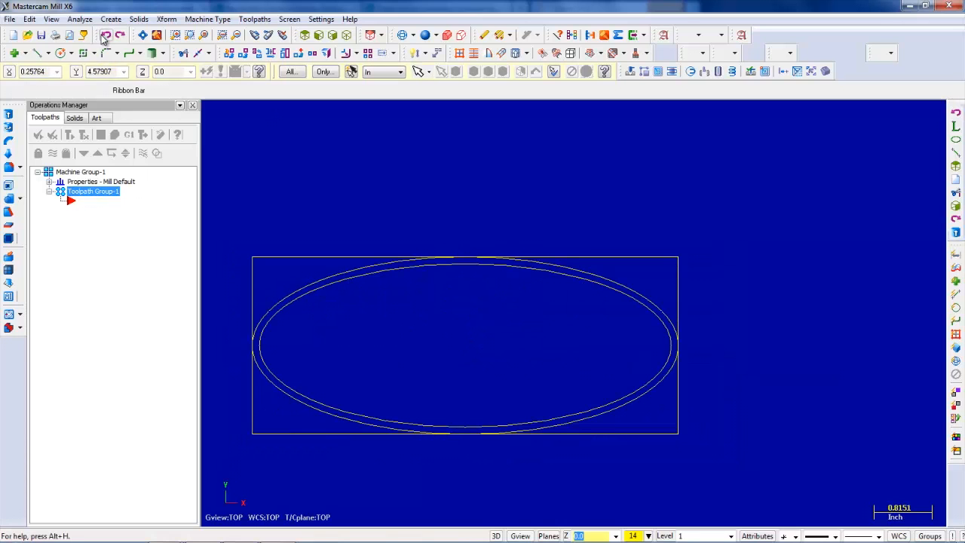
{"action": "left_click", "coordinate": [111, 18]}
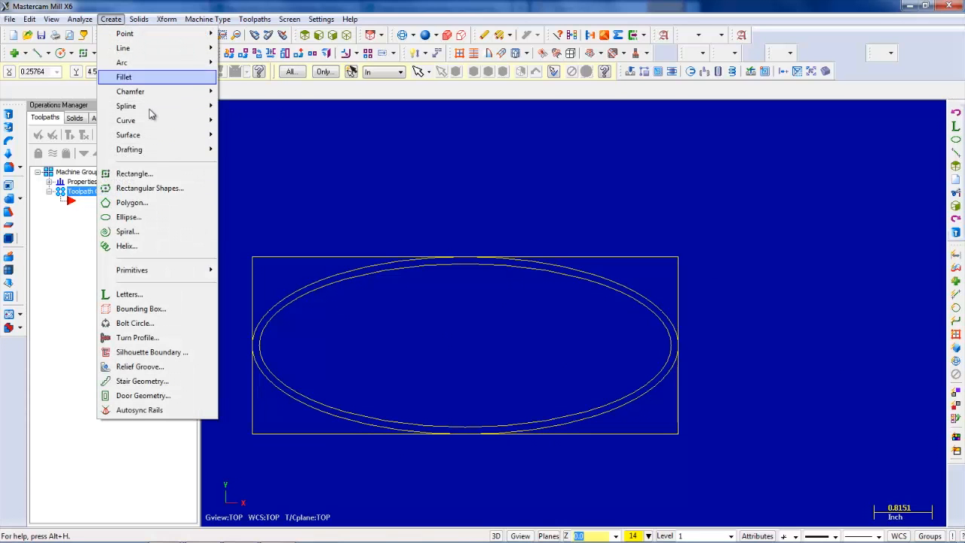
{"action": "left_click", "coordinate": [193, 300]}
{"action": "left_click", "coordinate": [48, 212]}
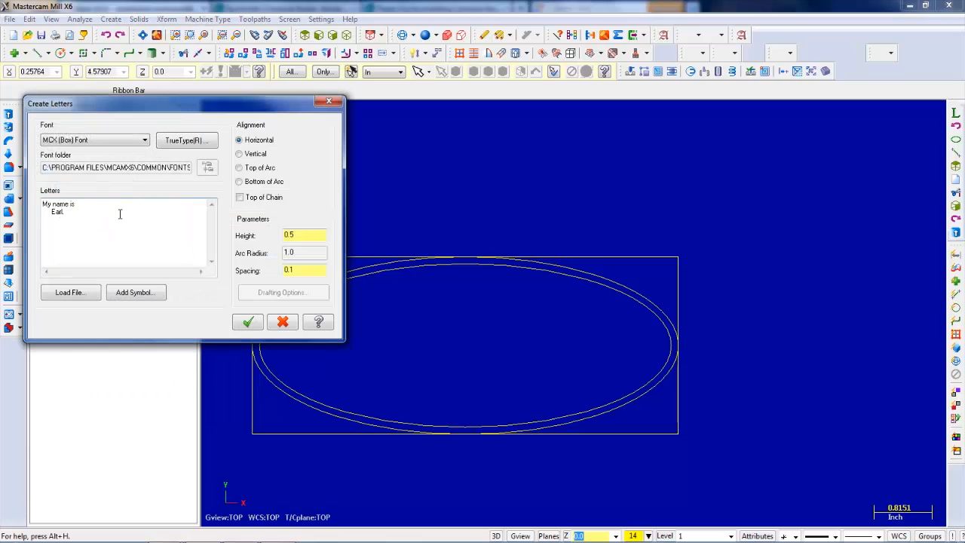
{"action": "key", "text": "BackSpace"}
{"action": "key", "text": "BackSpace"}
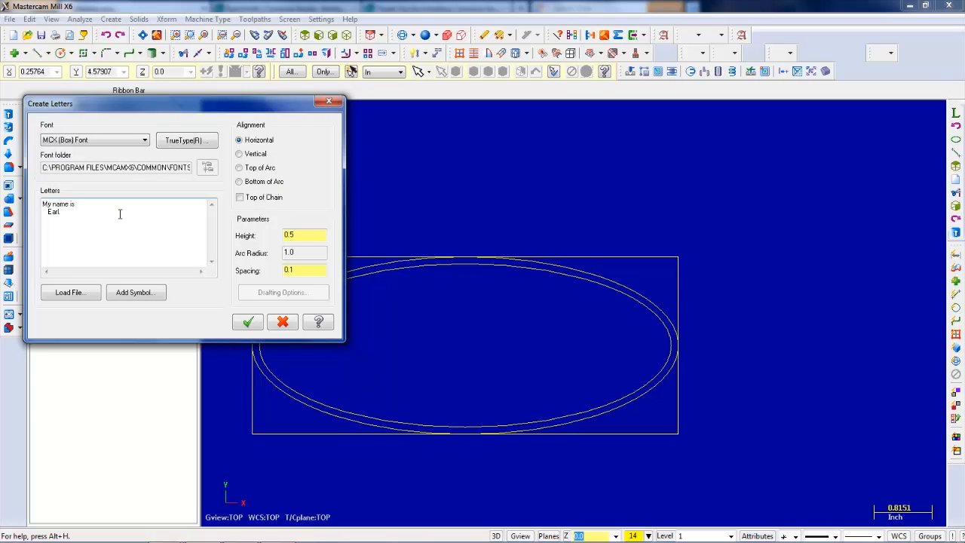
{"action": "left_click", "coordinate": [248, 324]}
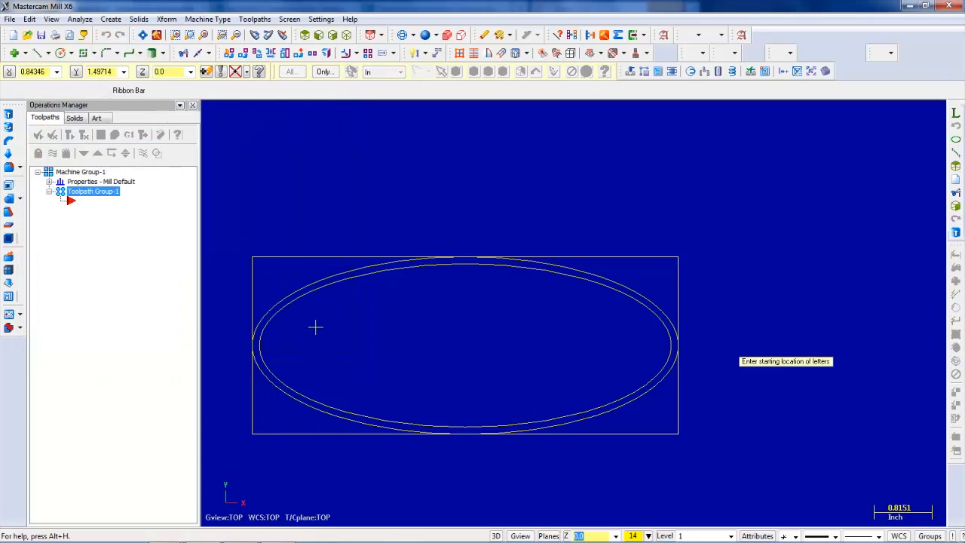
Place the two-line lettering with its starting location near the inner ellipse's left end so both lines fit inside, and finish the lettering
{"action": "left_click", "coordinate": [300, 332]}
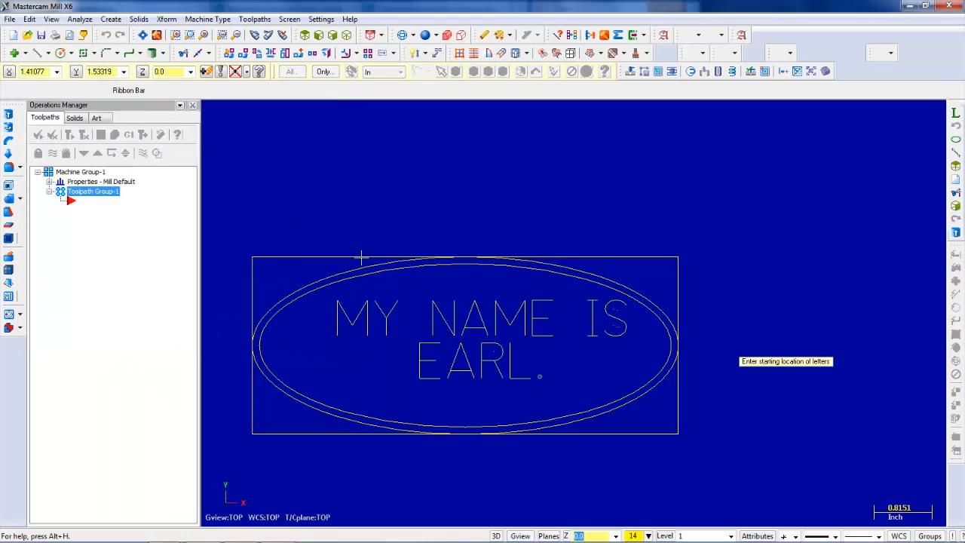
{"action": "scroll", "coordinate": [339, 234], "scroll_direction": "up", "scroll_amount": 1}
{"action": "key", "text": "Escape"}
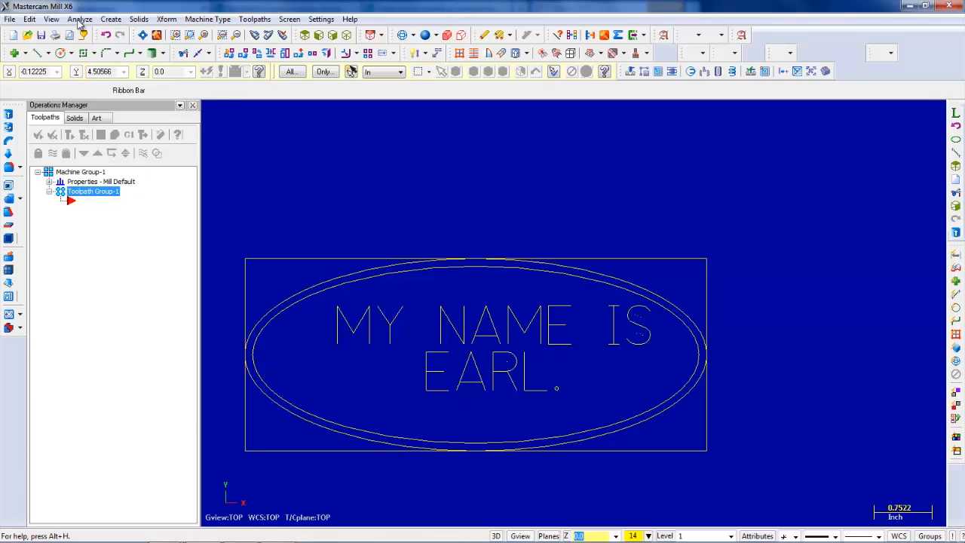
Draw a centre-point circle with a radius of about 0.2 inch inside the inner ellipse, left of the name and below the first line
{"action": "left_click", "coordinate": [112, 21]}
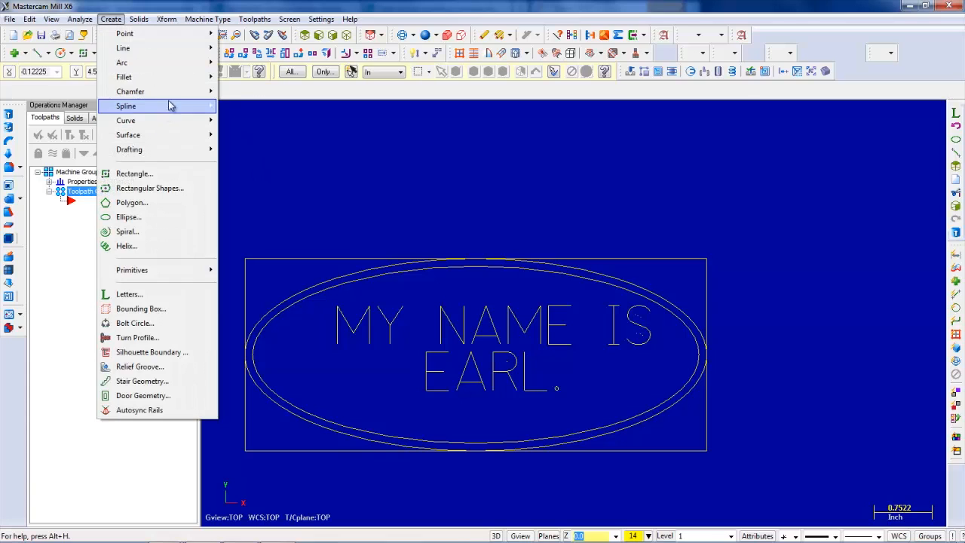
{"action": "mouse_move", "coordinate": [181, 63]}
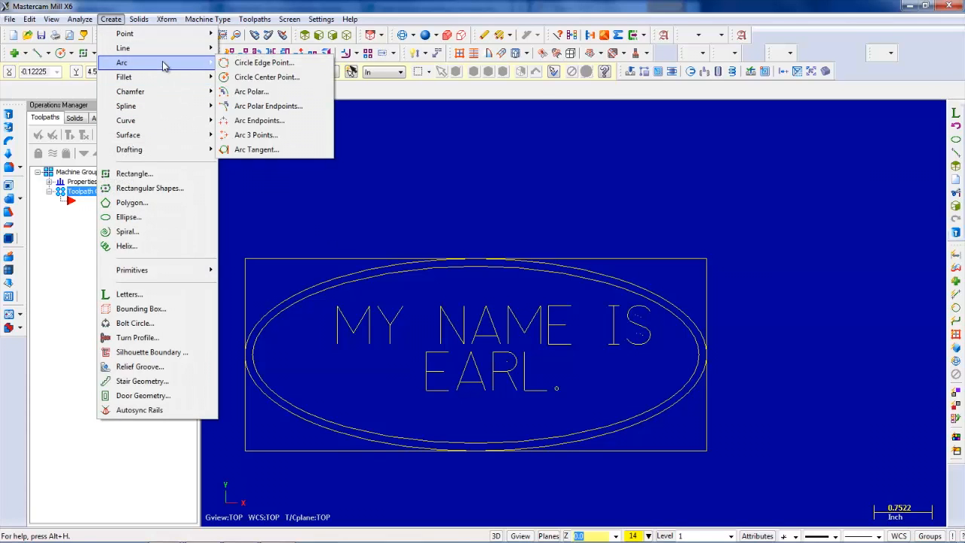
{"action": "left_click", "coordinate": [266, 79]}
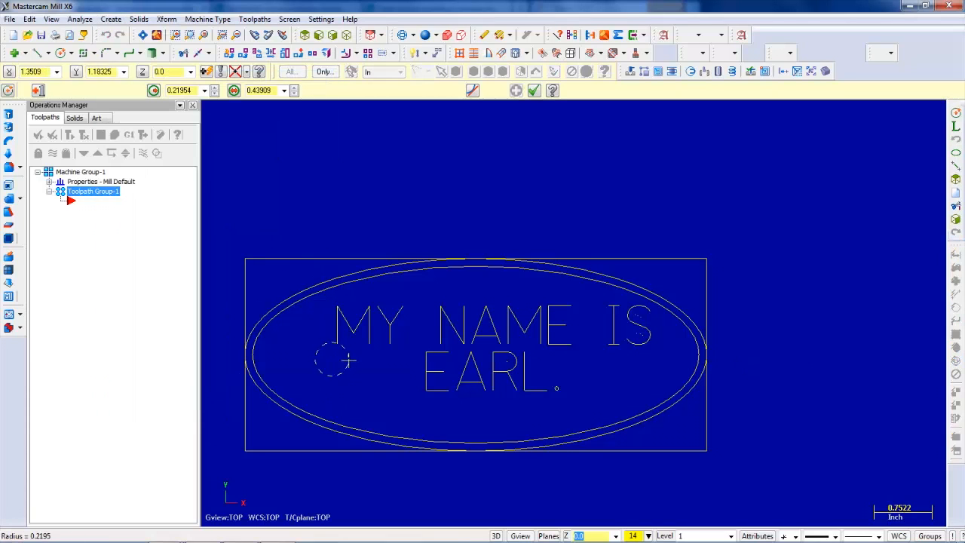
{"action": "left_click", "coordinate": [347, 360]}
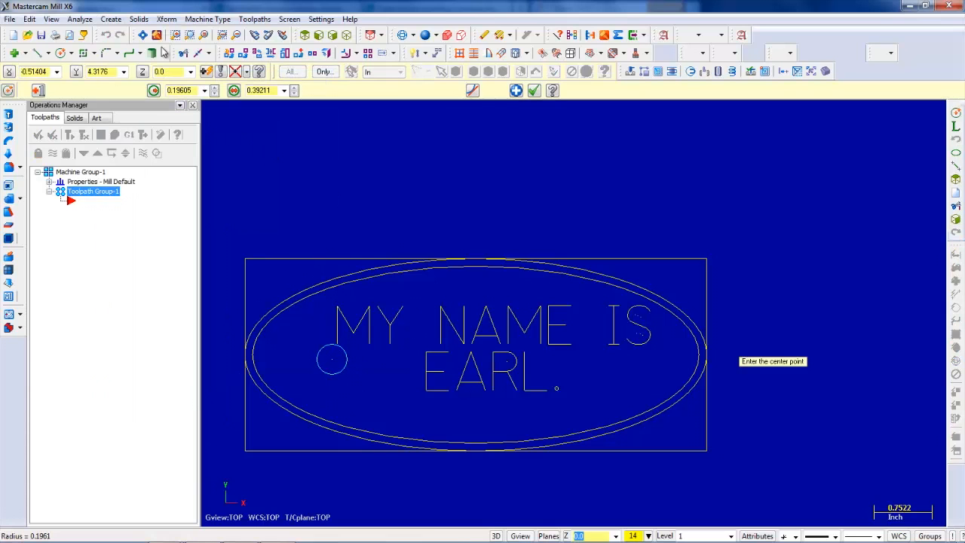
Draw a horizontal endpoint line about 0.62 inch long inside the inner ellipse, just below and right of the small circle
{"action": "left_click", "coordinate": [138, 19]}
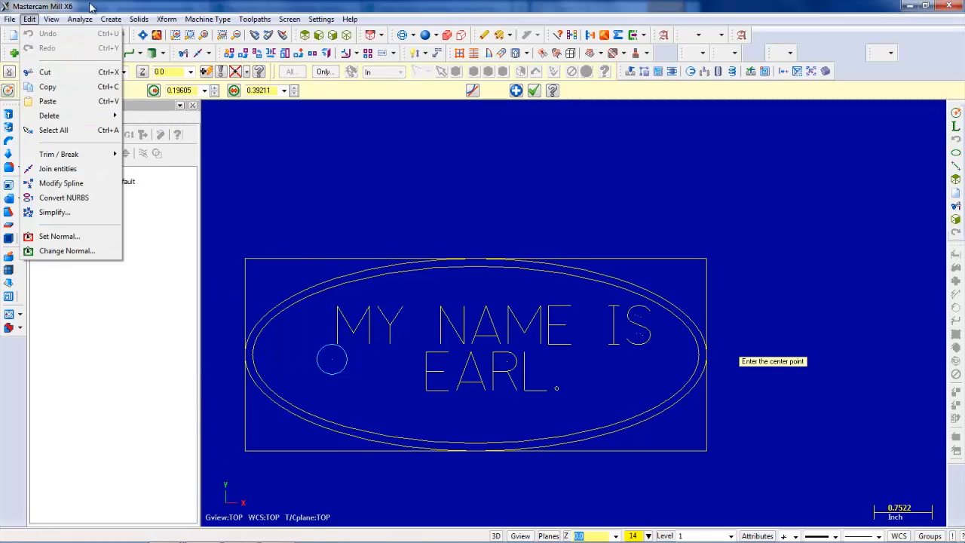
{"action": "mouse_move", "coordinate": [110, 30]}
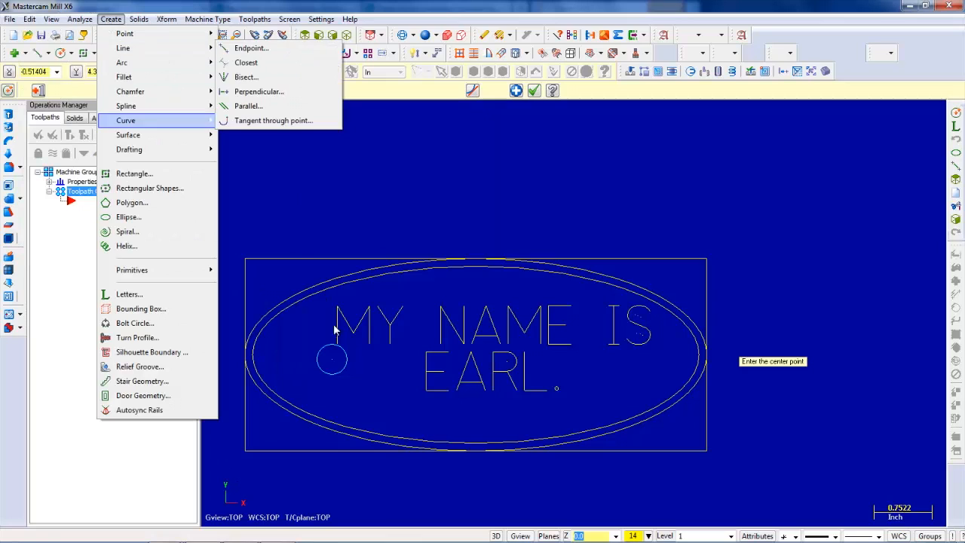
{"action": "mouse_move", "coordinate": [179, 48]}
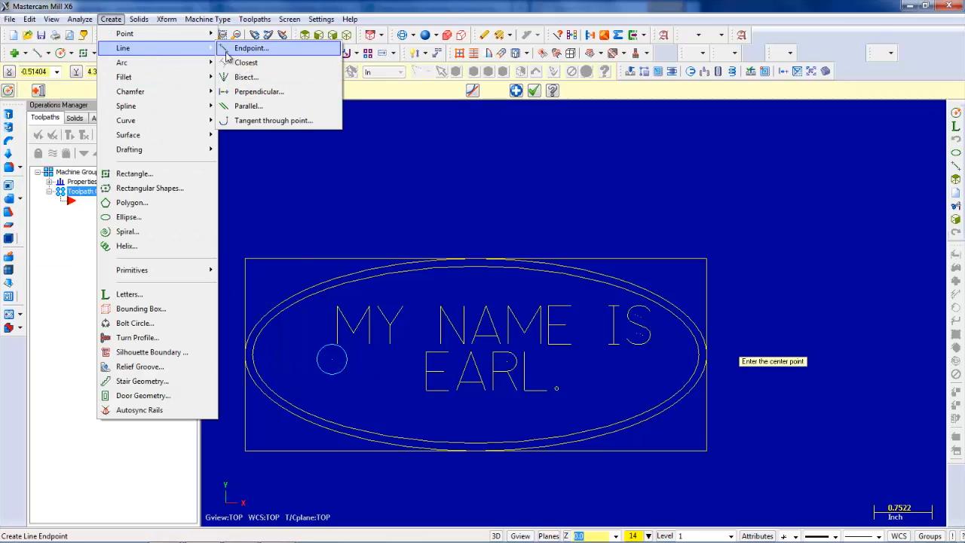
{"action": "left_click", "coordinate": [241, 48]}
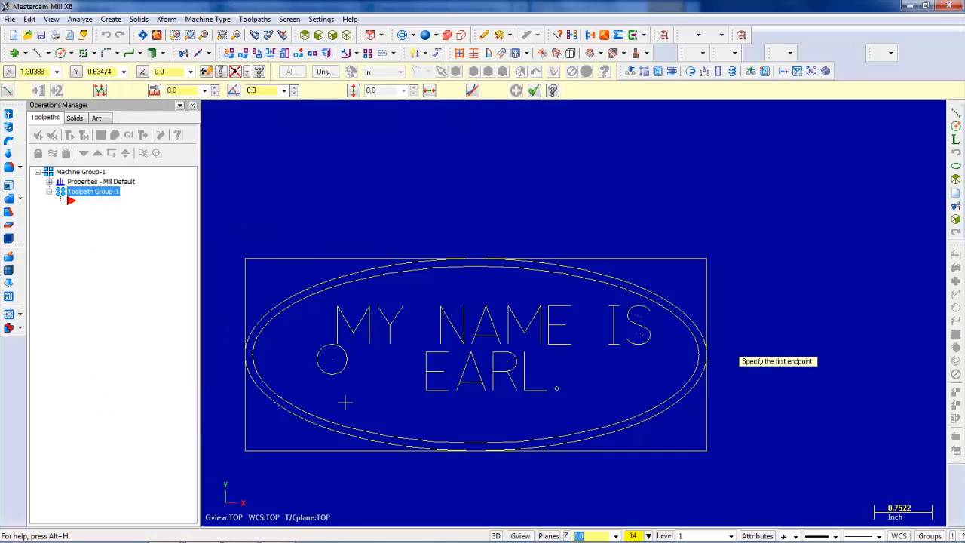
{"action": "left_click", "coordinate": [345, 394]}
{"action": "left_click", "coordinate": [392, 393]}
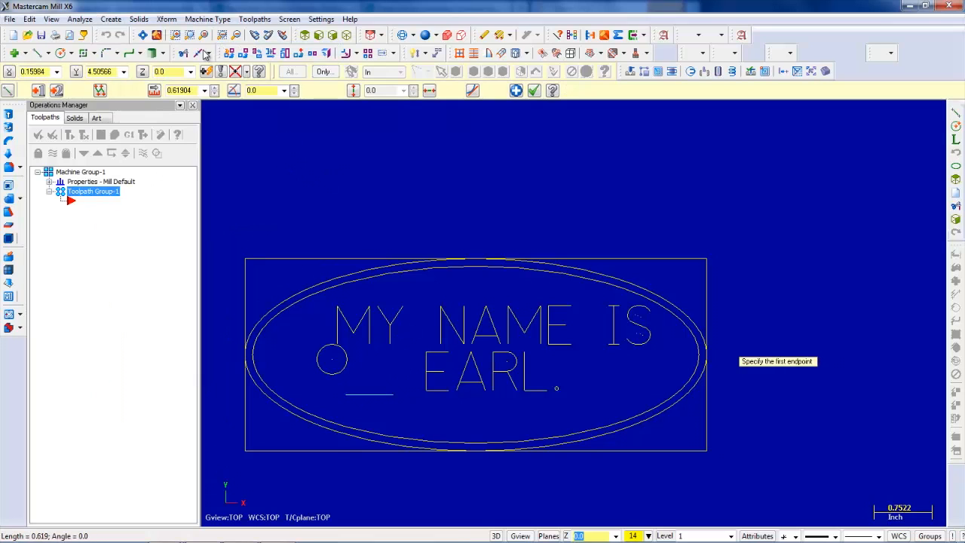
Create a parallel line about 0.2 inch above the short horizontal line, and end the command
{"action": "left_click", "coordinate": [111, 19]}
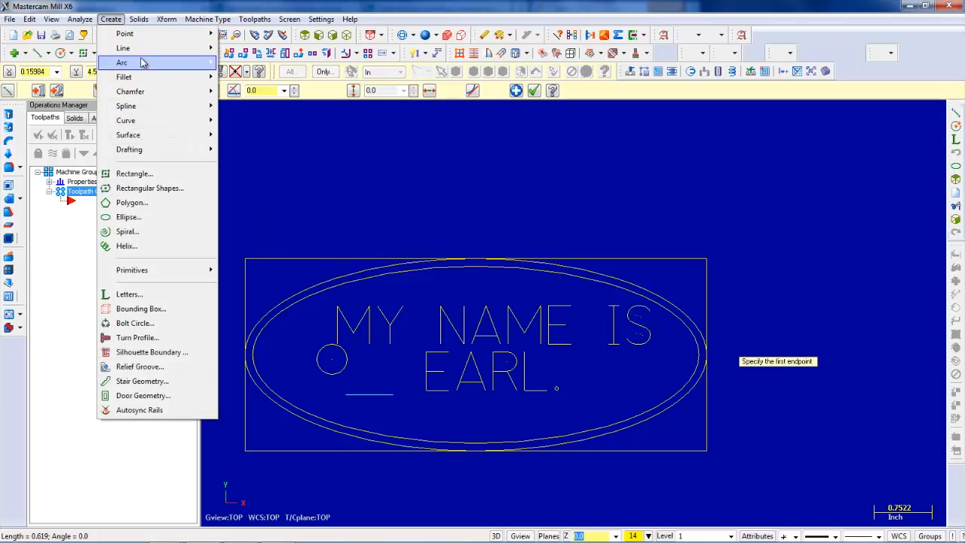
{"action": "mouse_move", "coordinate": [162, 66]}
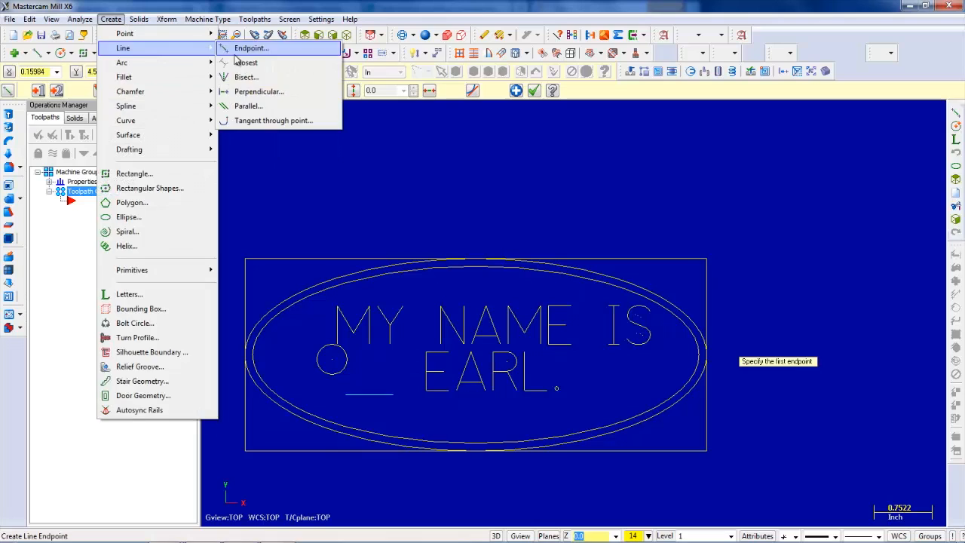
{"action": "left_click", "coordinate": [253, 106]}
{"action": "left_click", "coordinate": [368, 394]}
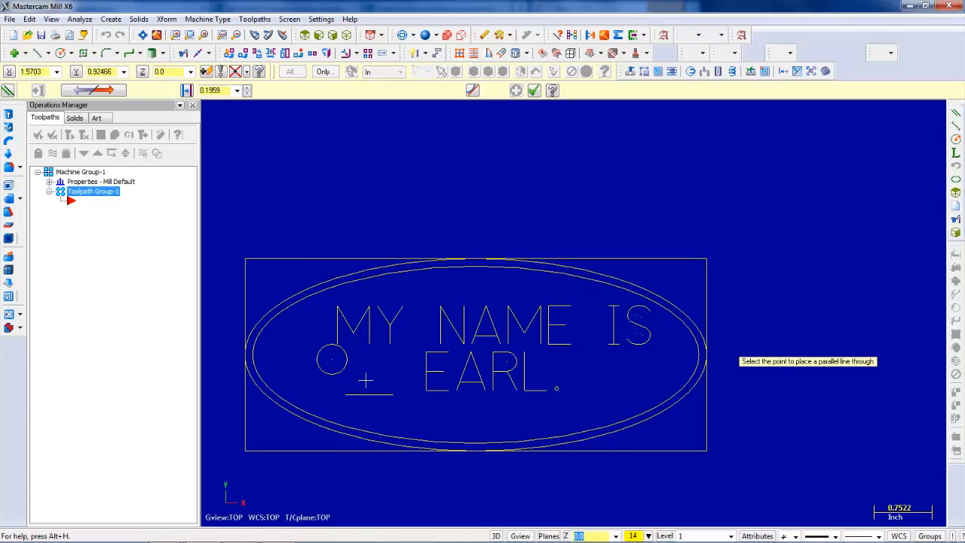
{"action": "left_click", "coordinate": [365, 381]}
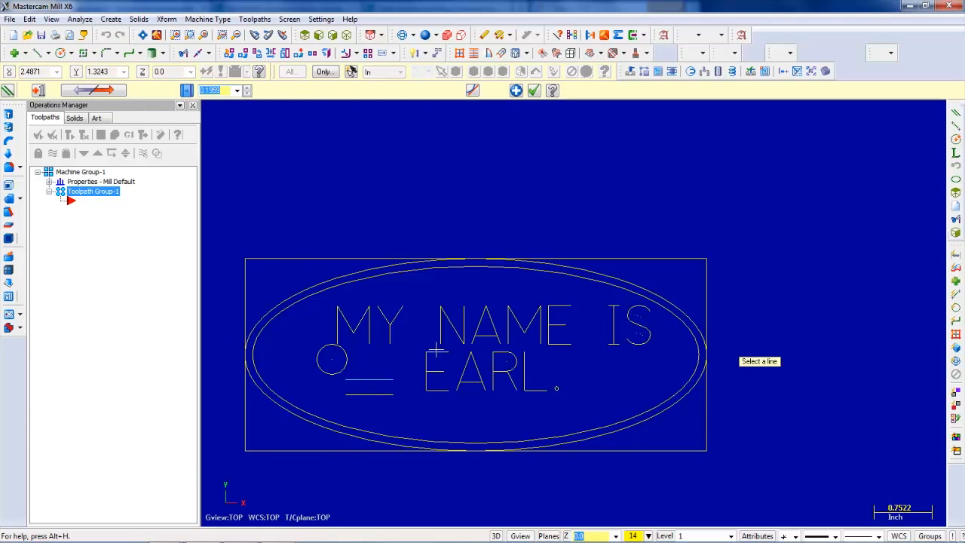
{"action": "key", "text": "Escape"}
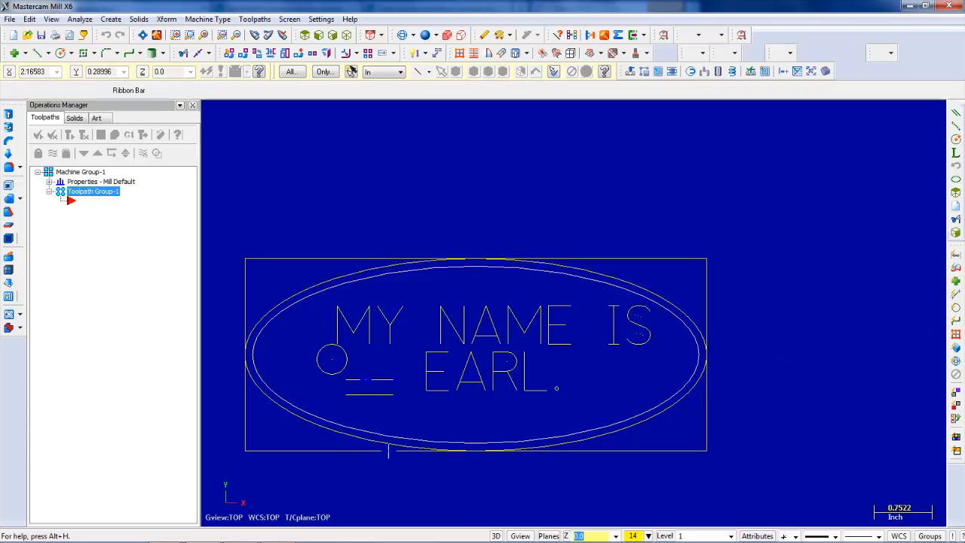
Draw a wavy five-point manual spline about 2 inches wide inside the inner ellipse, just below the second lettering line
{"action": "left_click", "coordinate": [112, 20]}
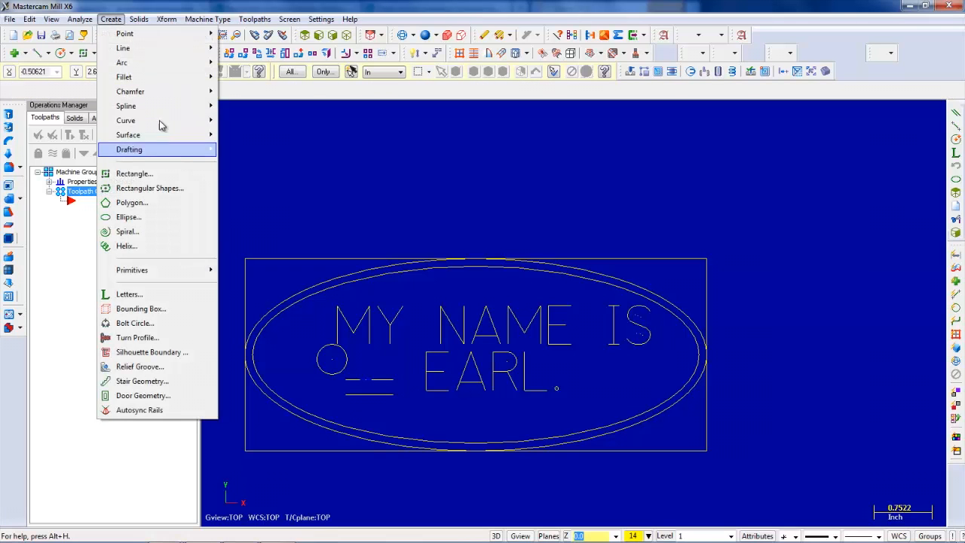
{"action": "mouse_move", "coordinate": [160, 126]}
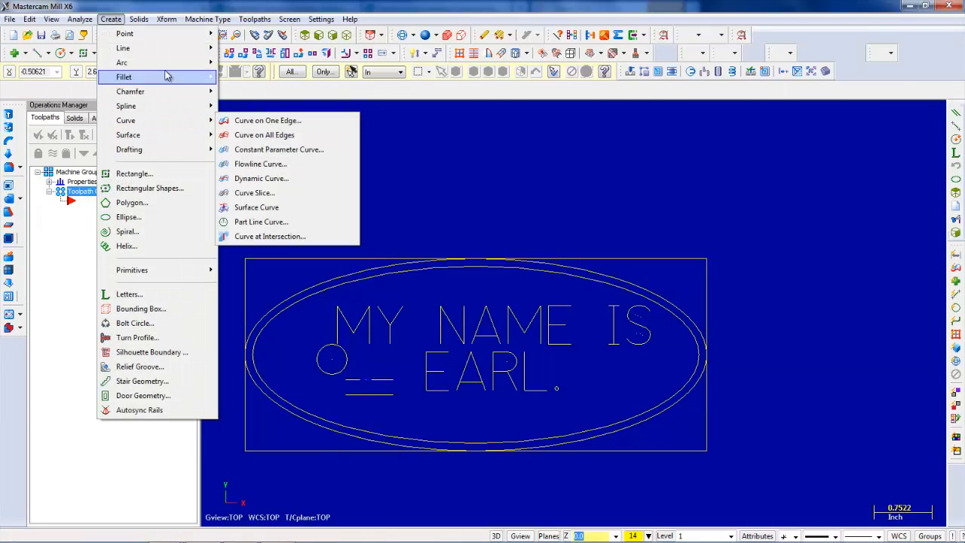
{"action": "mouse_move", "coordinate": [172, 66]}
{"action": "mouse_move", "coordinate": [170, 48]}
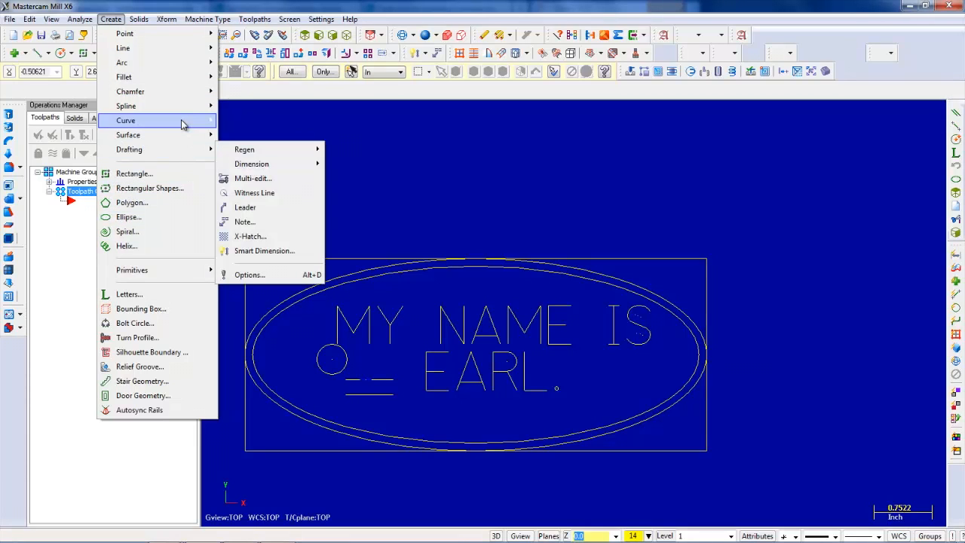
{"action": "mouse_move", "coordinate": [181, 121]}
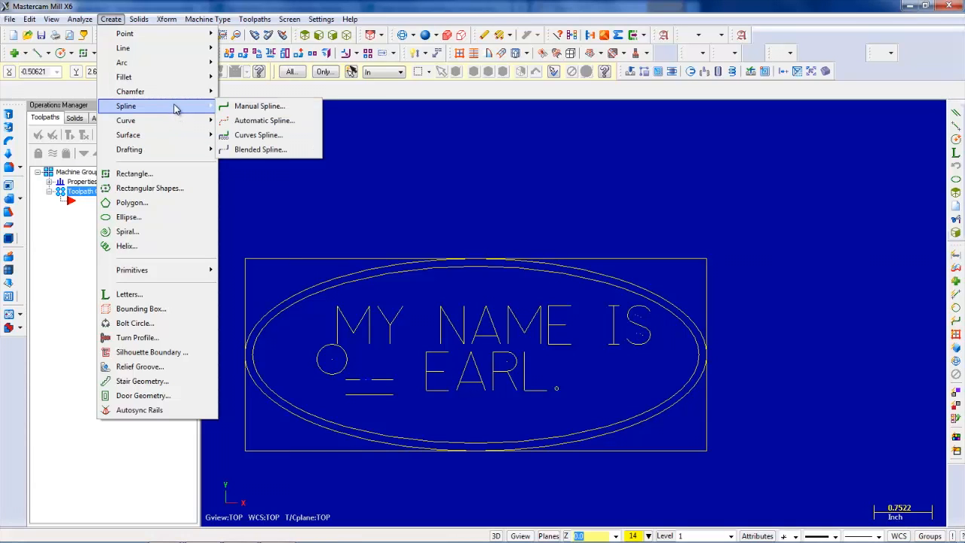
{"action": "left_click", "coordinate": [256, 105]}
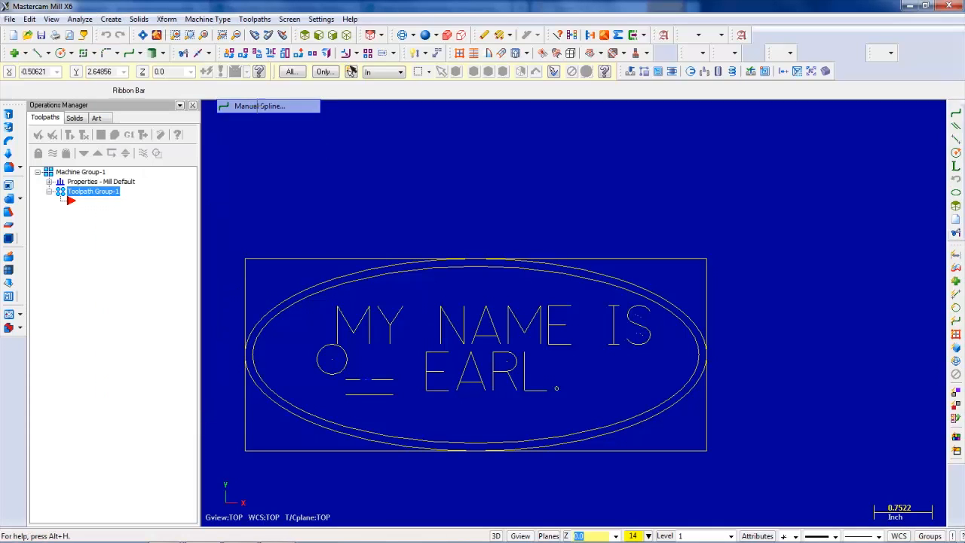
{"action": "left_click", "coordinate": [410, 404]}
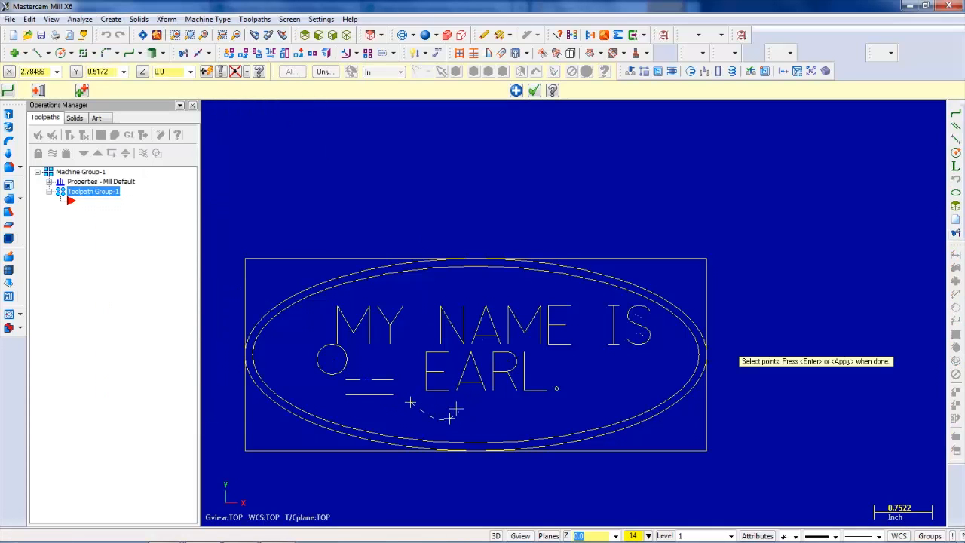
{"action": "left_click", "coordinate": [449, 418]}
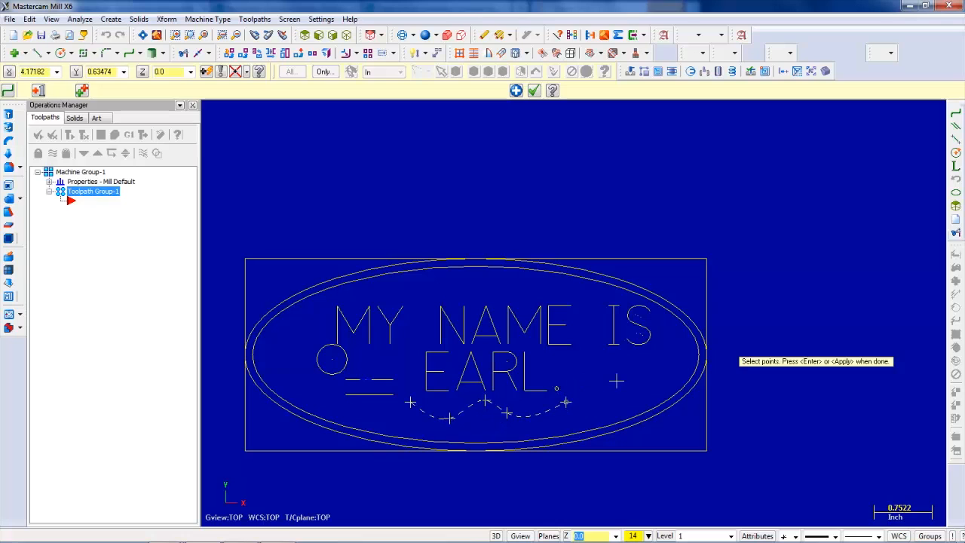
{"action": "key", "text": "Return"}
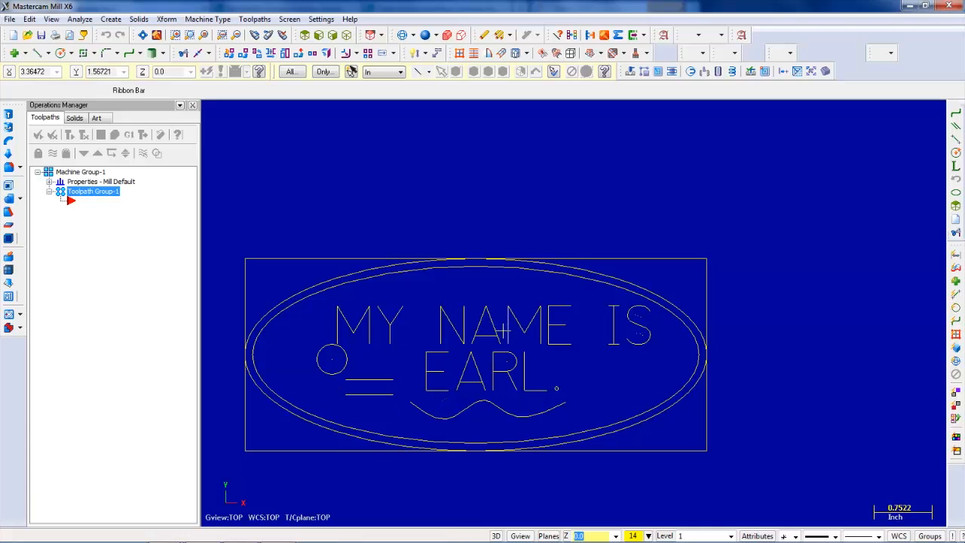
{"action": "scroll", "coordinate": [489, 335], "scroll_direction": "up", "scroll_amount": 1}
{"action": "scroll", "coordinate": [370, 377], "scroll_direction": "down", "scroll_amount": 3}
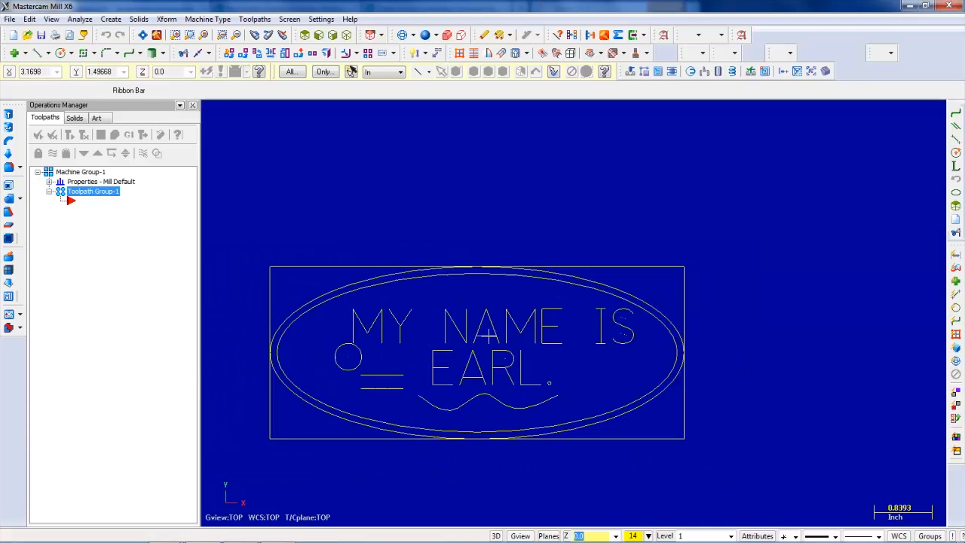
{"action": "scroll", "coordinate": [385, 363], "scroll_direction": "up", "scroll_amount": 2}
{"action": "scroll", "coordinate": [385, 364], "scroll_direction": "up", "scroll_amount": 2}
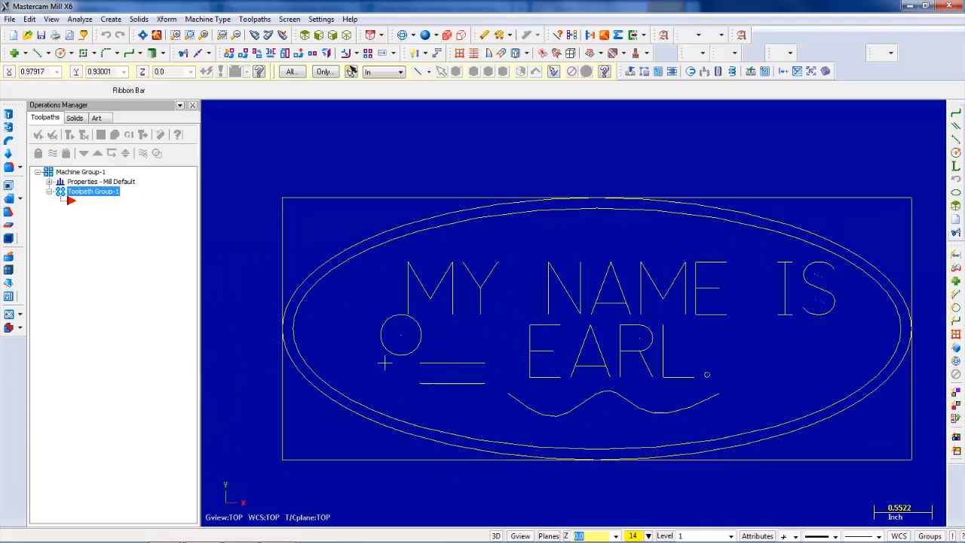
{"action": "scroll", "coordinate": [384, 364], "scroll_direction": "down", "scroll_amount": 4}
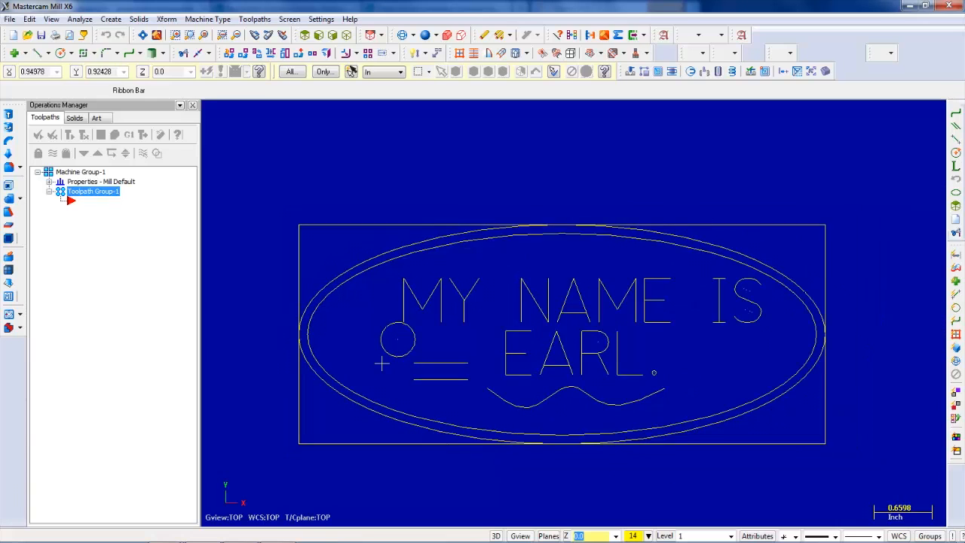
{"action": "scroll", "coordinate": [645, 229], "scroll_direction": "up", "scroll_amount": 1}
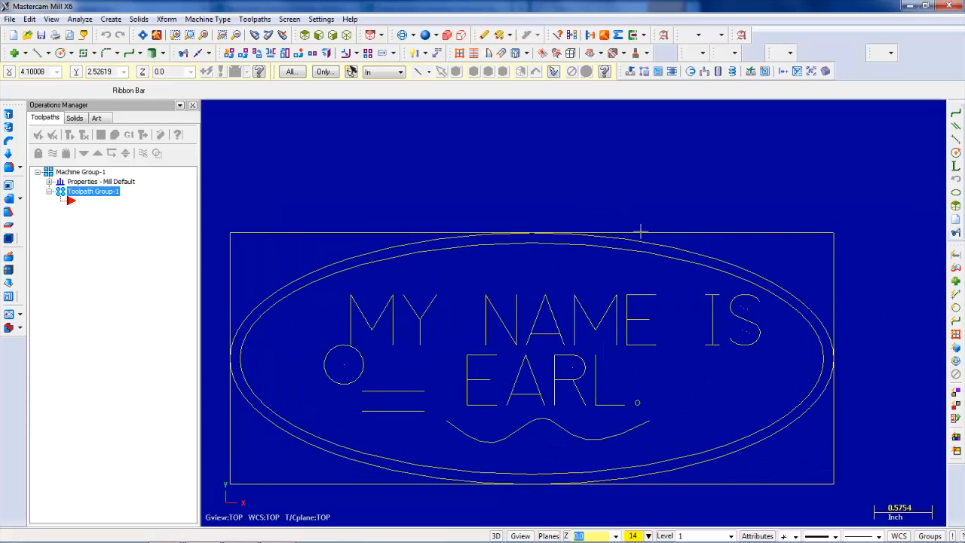
{"action": "scroll", "coordinate": [523, 321], "scroll_direction": "down", "scroll_amount": 1}
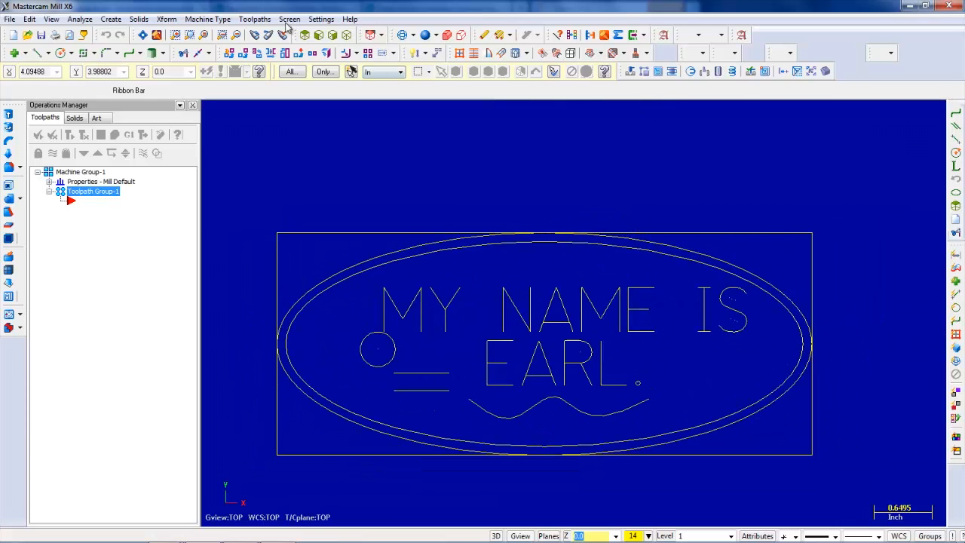
Start a Contour toolpath with the NC name T and chain the outer ellipse as its only contour
{"action": "left_click", "coordinate": [260, 20]}
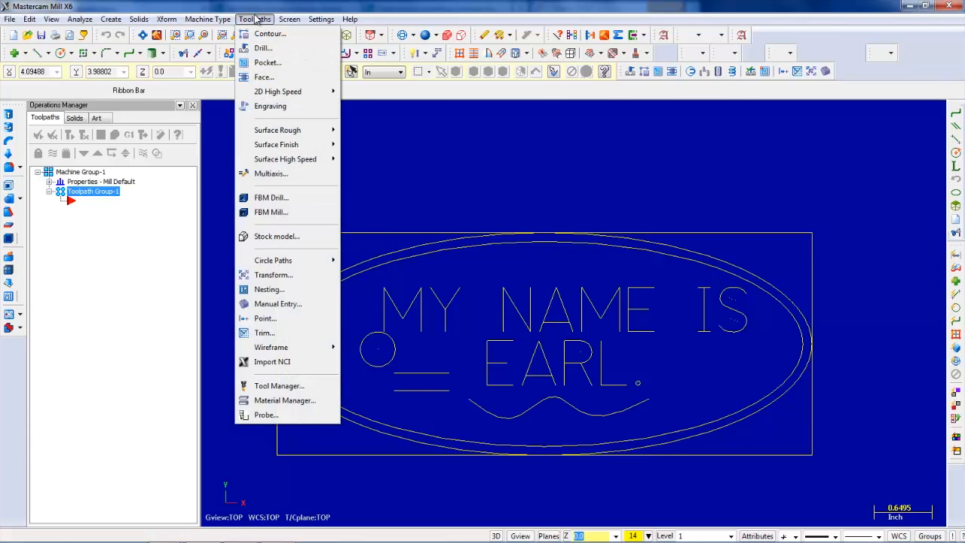
{"action": "left_click", "coordinate": [259, 4]}
{"action": "left_click", "coordinate": [259, 21]}
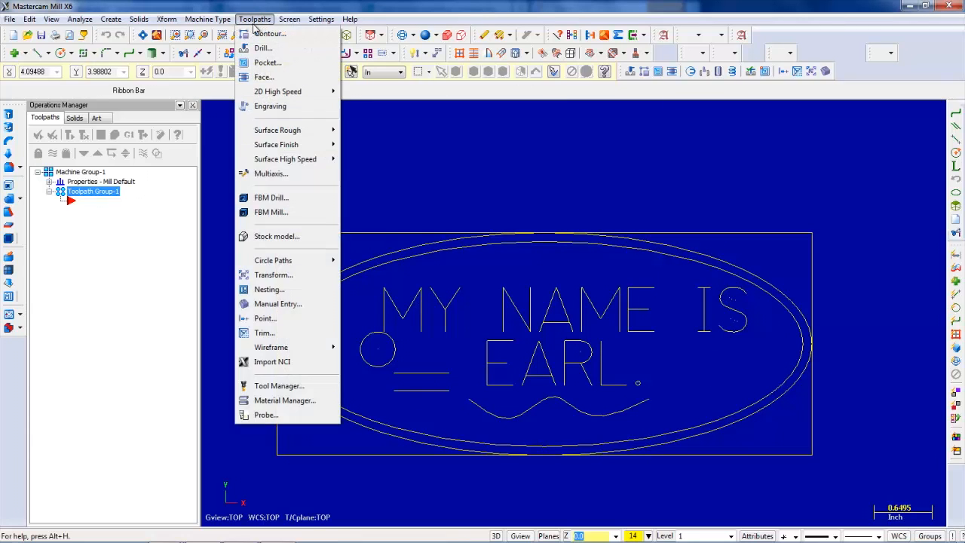
{"action": "left_click", "coordinate": [291, 34]}
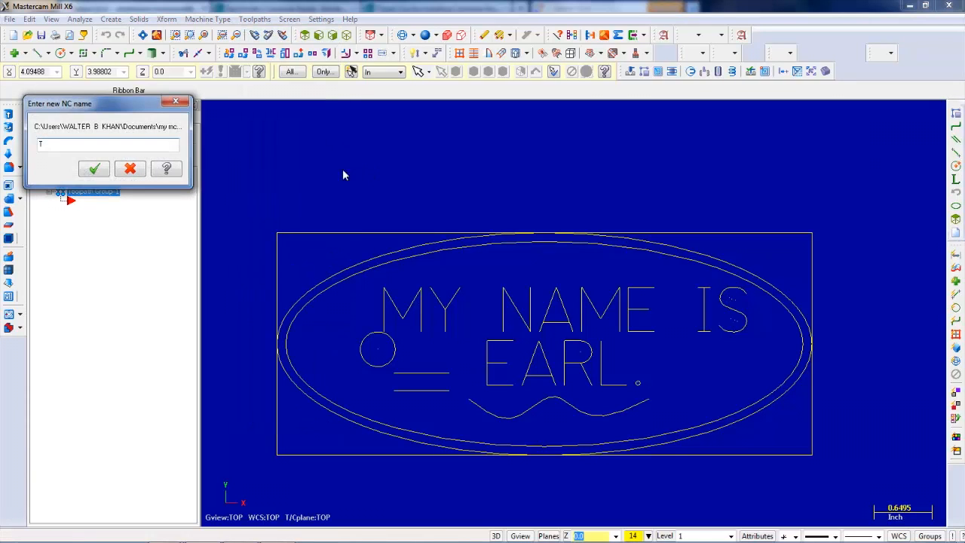
{"action": "left_click", "coordinate": [93, 171]}
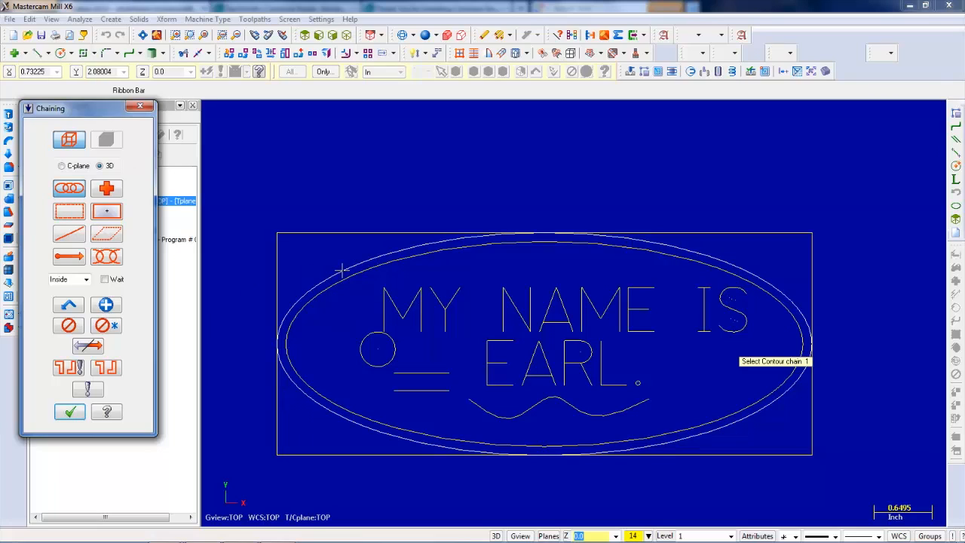
{"action": "left_click", "coordinate": [368, 261]}
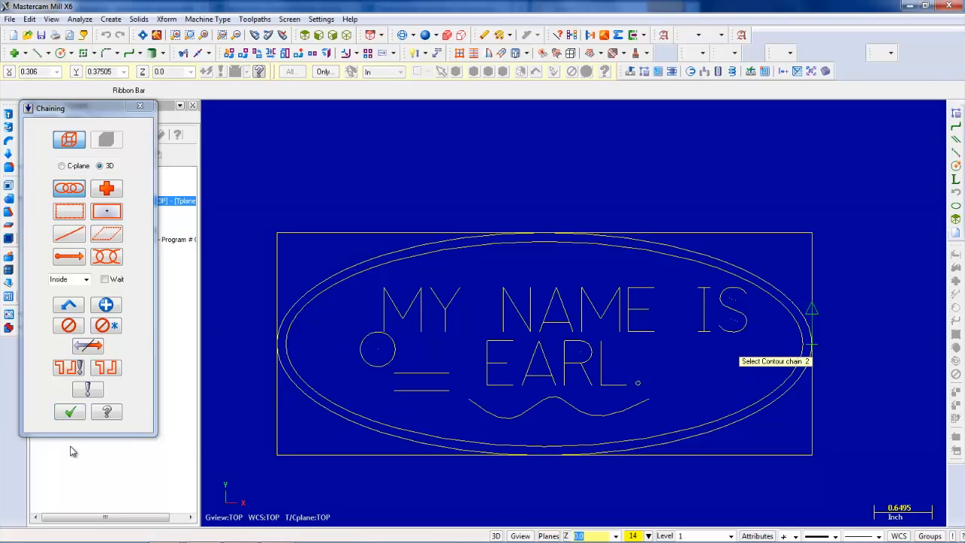
{"action": "left_click", "coordinate": [77, 416]}
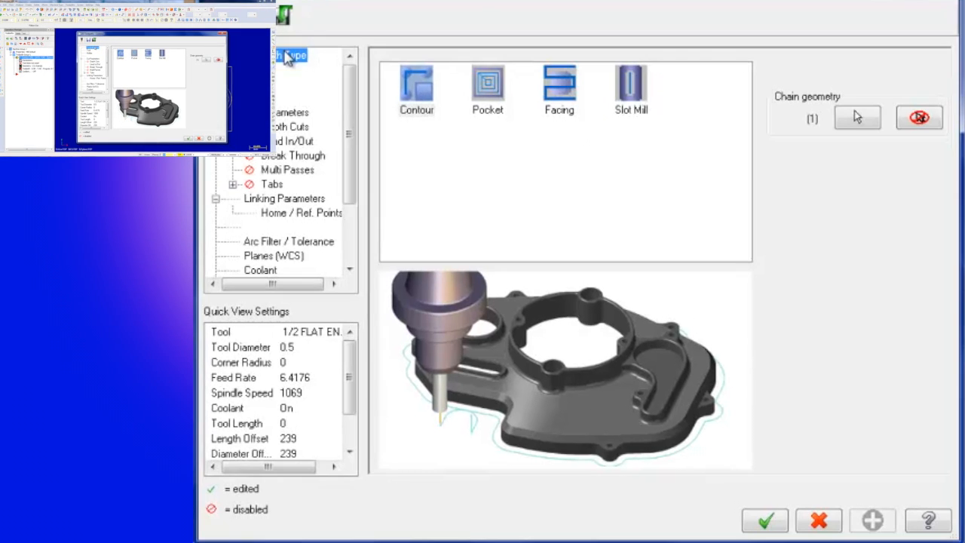
Keep Contour as the toolpath type and filter the tool list to flat endmills only, ignoring tool diameter
{"action": "left_click", "coordinate": [423, 94]}
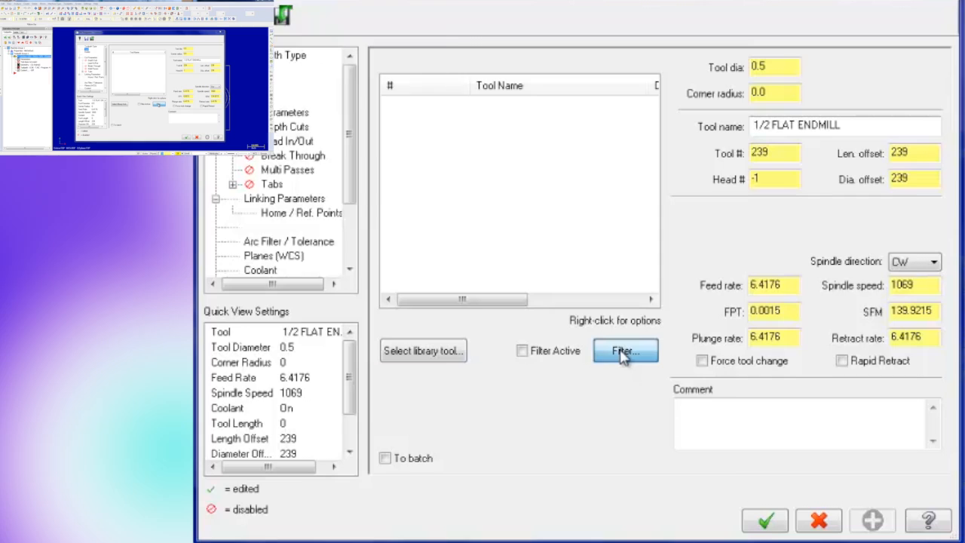
{"action": "left_click", "coordinate": [624, 353]}
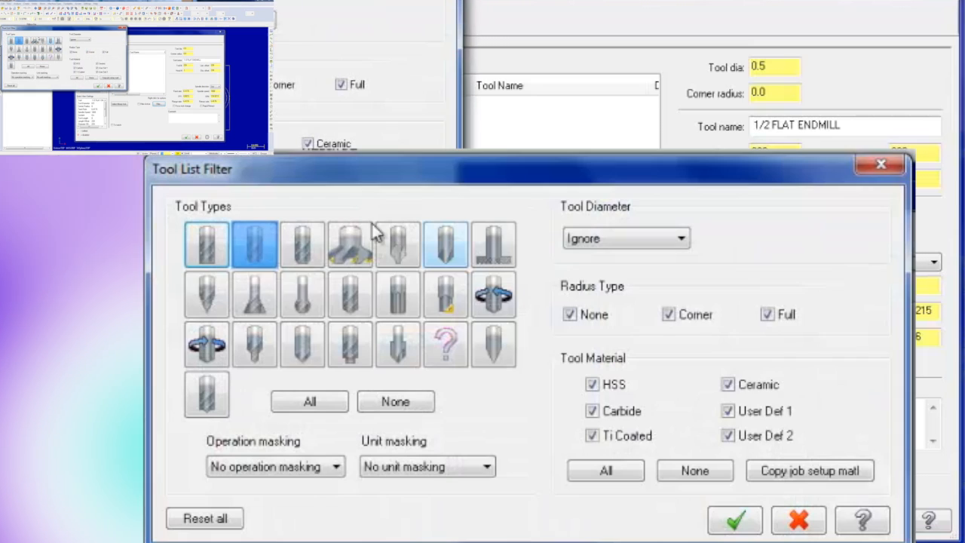
{"action": "left_click", "coordinate": [203, 248]}
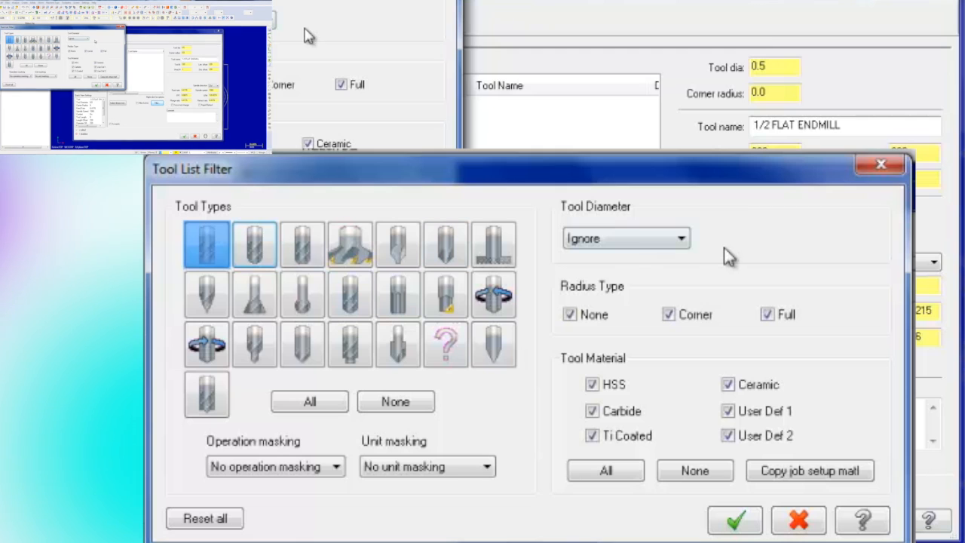
{"action": "left_click", "coordinate": [736, 521]}
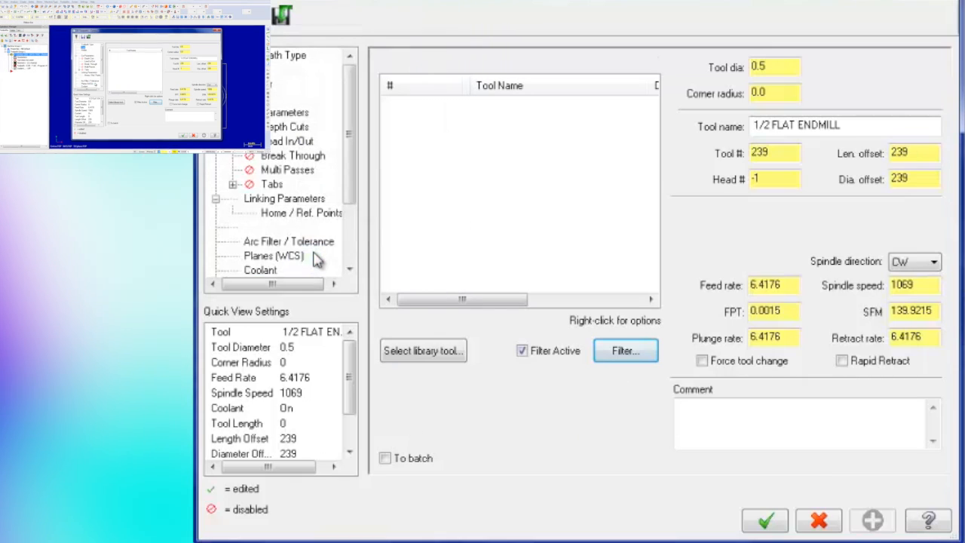
Add the 1/2 flat endmill from the MILL_INCH tool library to the contour toolpath
{"action": "left_click", "coordinate": [414, 352]}
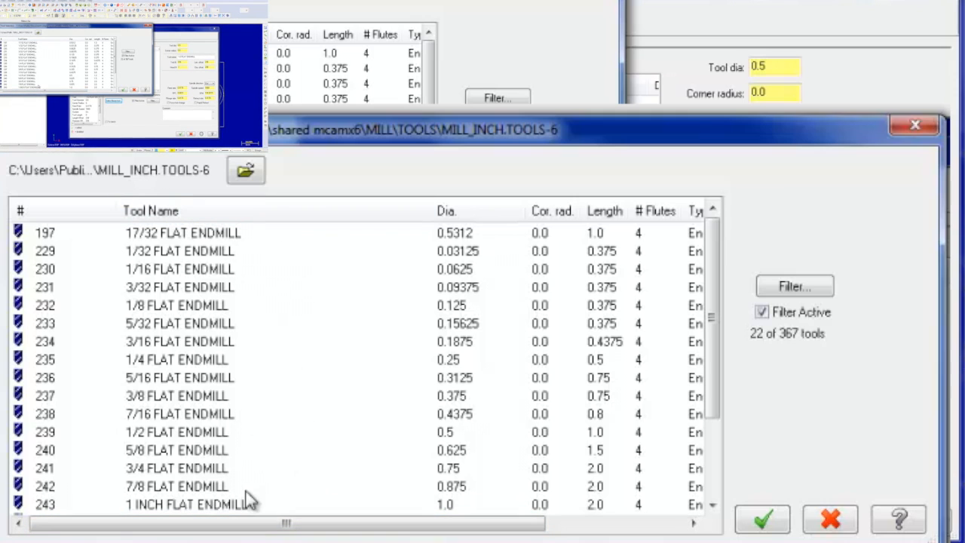
{"action": "left_click", "coordinate": [160, 362]}
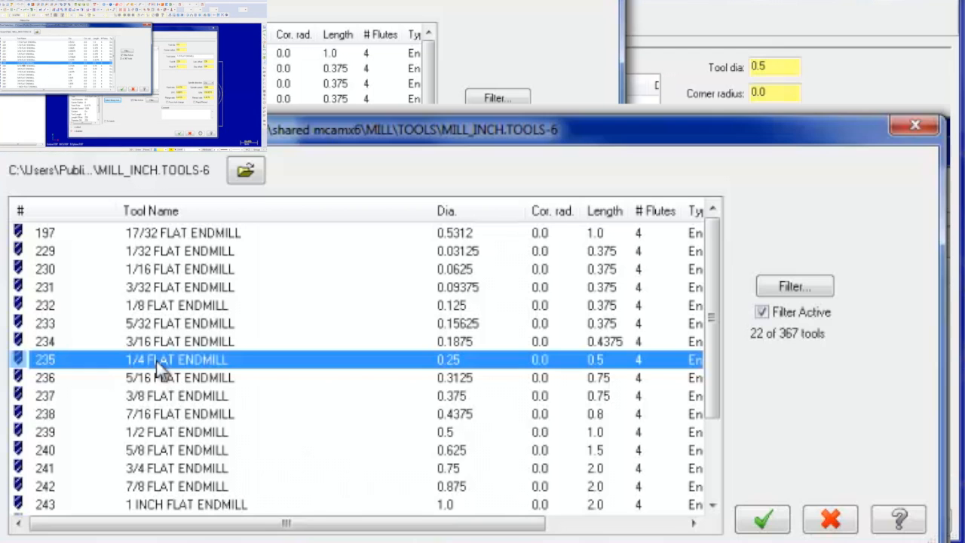
{"action": "left_click", "coordinate": [194, 433]}
{"action": "left_click", "coordinate": [771, 519]}
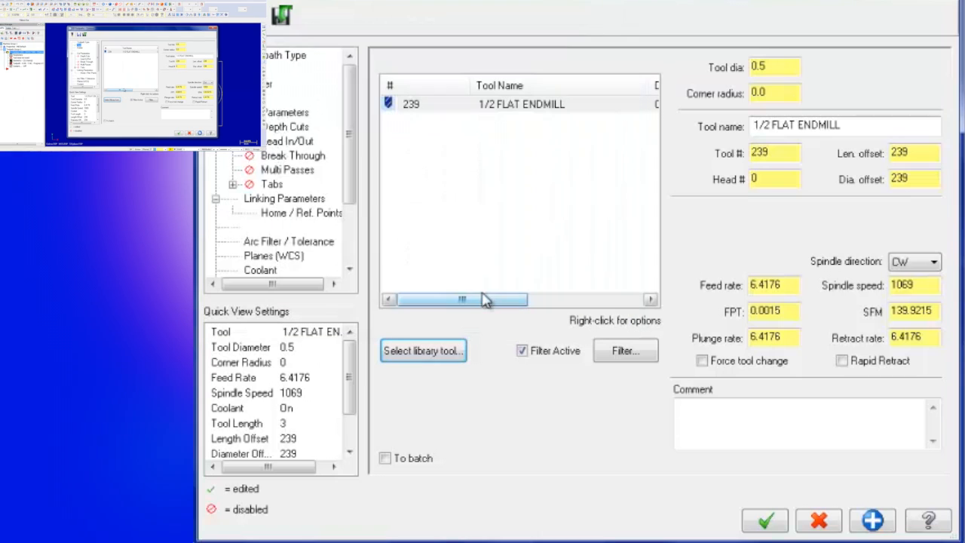
Review the contour toolpath's holder, cut parameters, depth cuts, lead in/out, break through, multi passes and linking parameters
{"action": "left_click", "coordinate": [267, 86]}
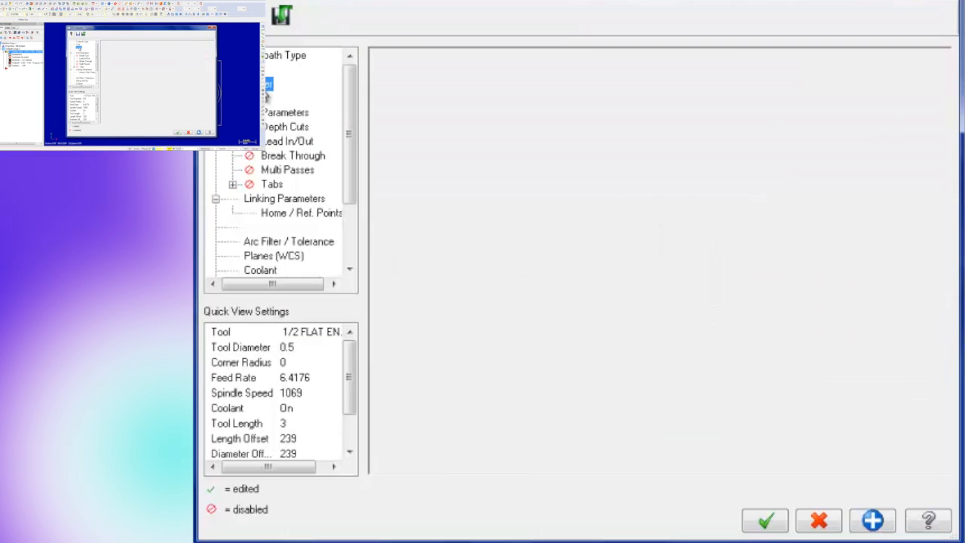
{"action": "left_click", "coordinate": [255, 71]}
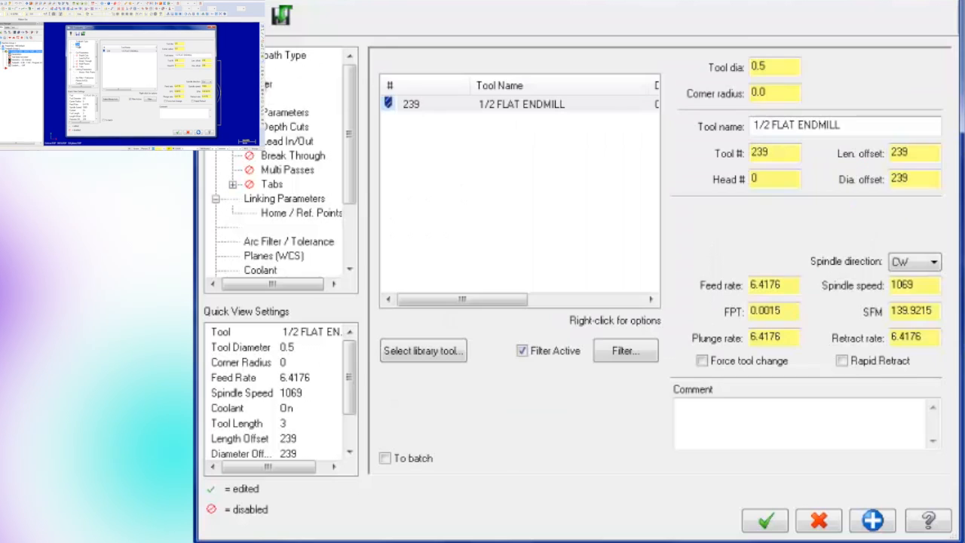
{"action": "left_click", "coordinate": [290, 113]}
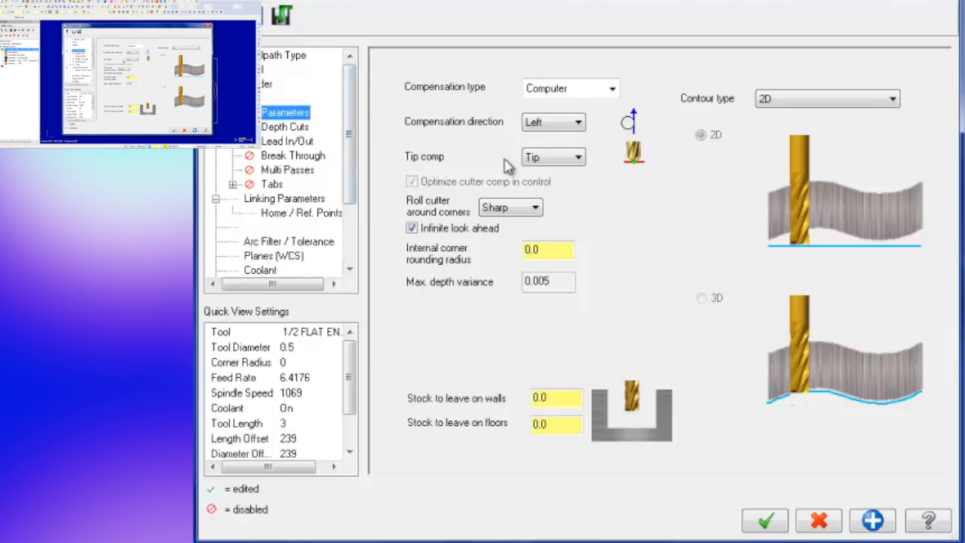
{"action": "left_click", "coordinate": [285, 127]}
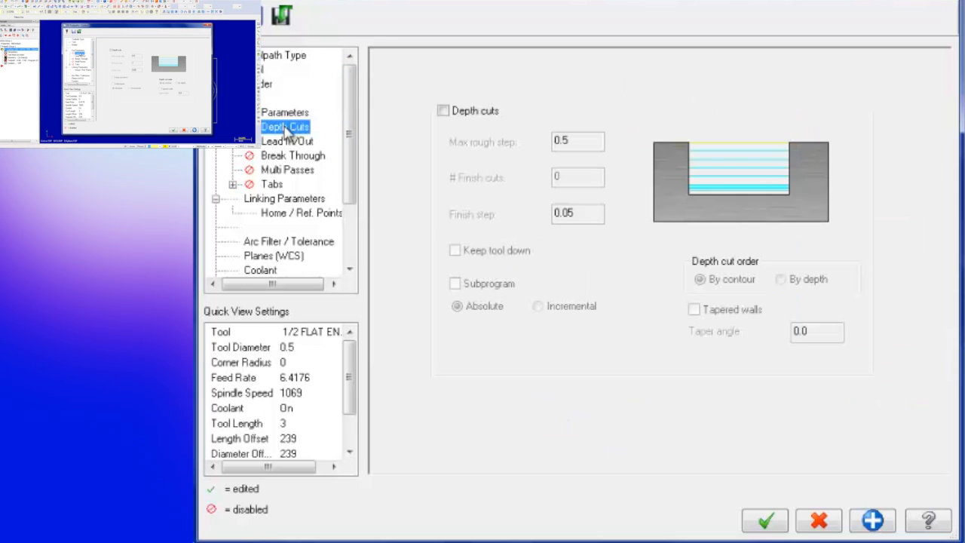
{"action": "left_click", "coordinate": [296, 142]}
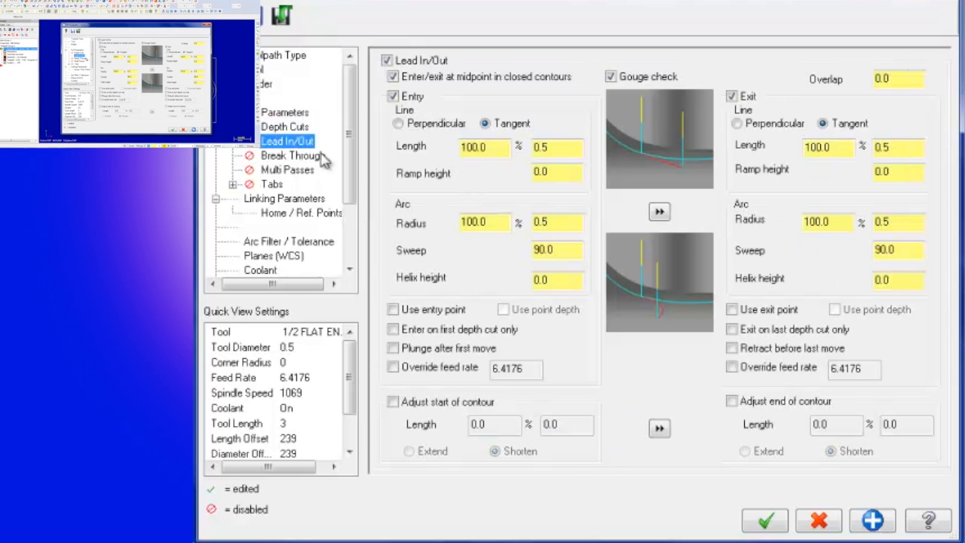
{"action": "left_click", "coordinate": [277, 156]}
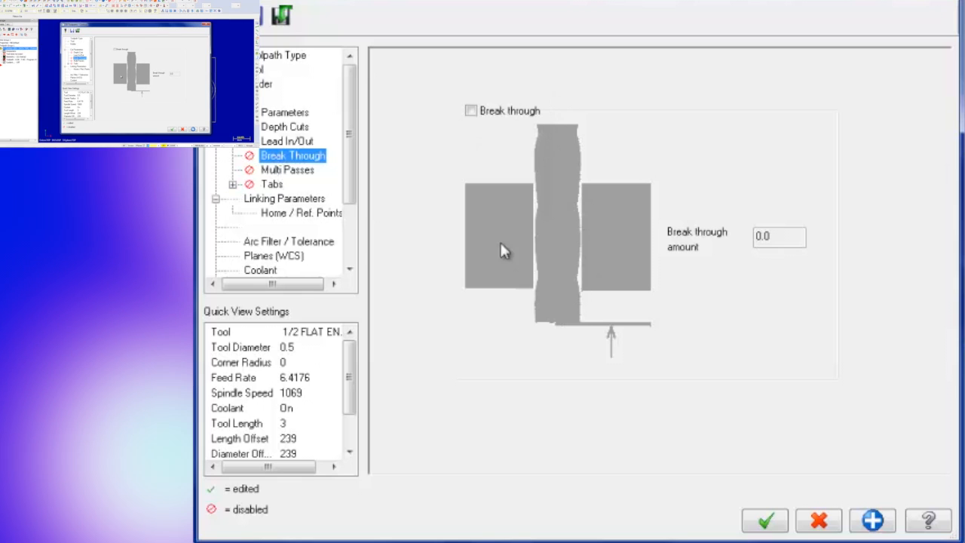
{"action": "left_click", "coordinate": [268, 173]}
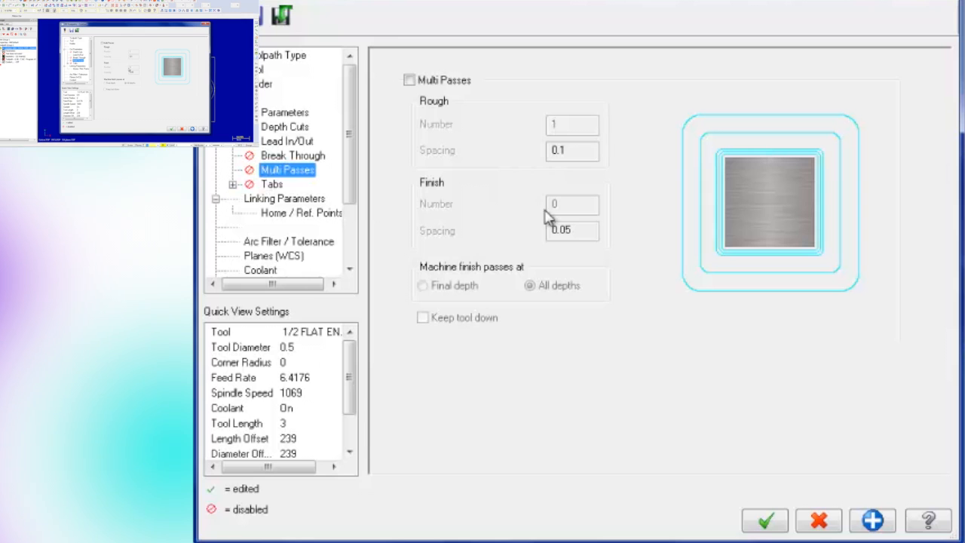
{"action": "left_click", "coordinate": [270, 185]}
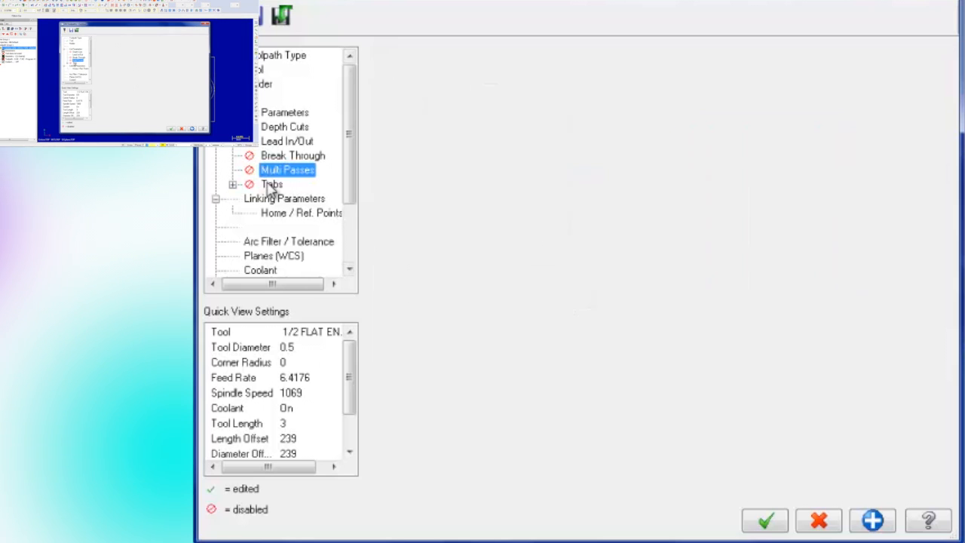
{"action": "left_click", "coordinate": [307, 200]}
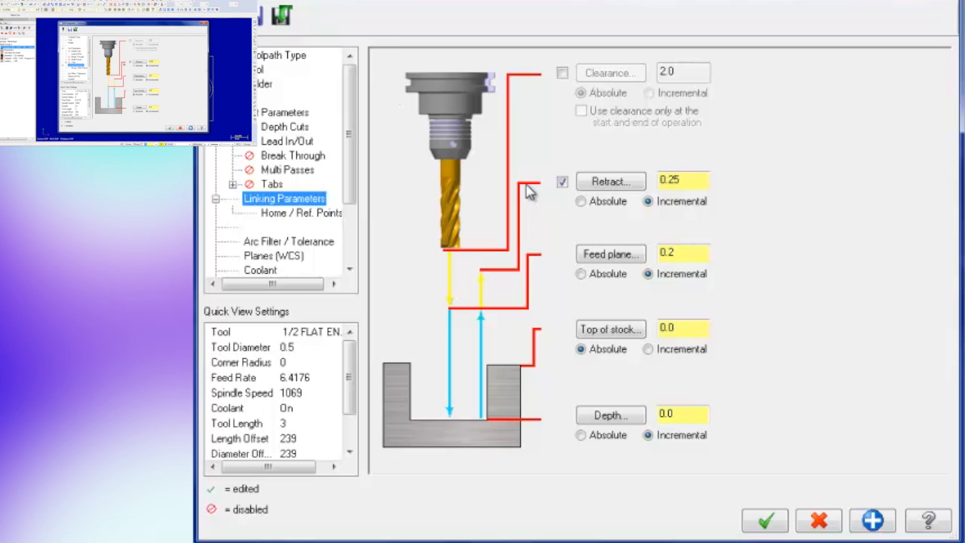
Enable depth cuts for the contour toolpath and set the max rough step to 0.1
{"action": "left_click", "coordinate": [291, 113]}
{"action": "left_click", "coordinate": [280, 200]}
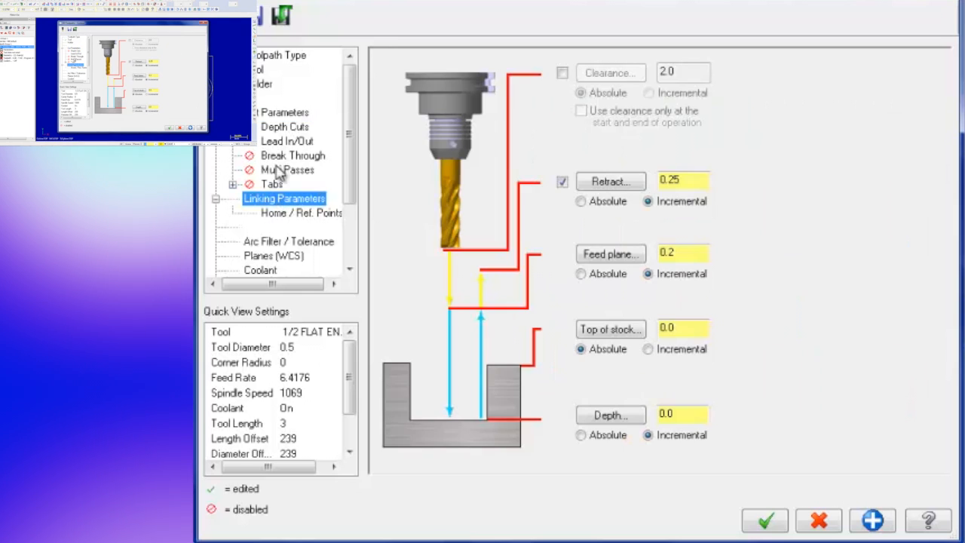
{"action": "left_click", "coordinate": [284, 127]}
{"action": "left_click", "coordinate": [443, 111]}
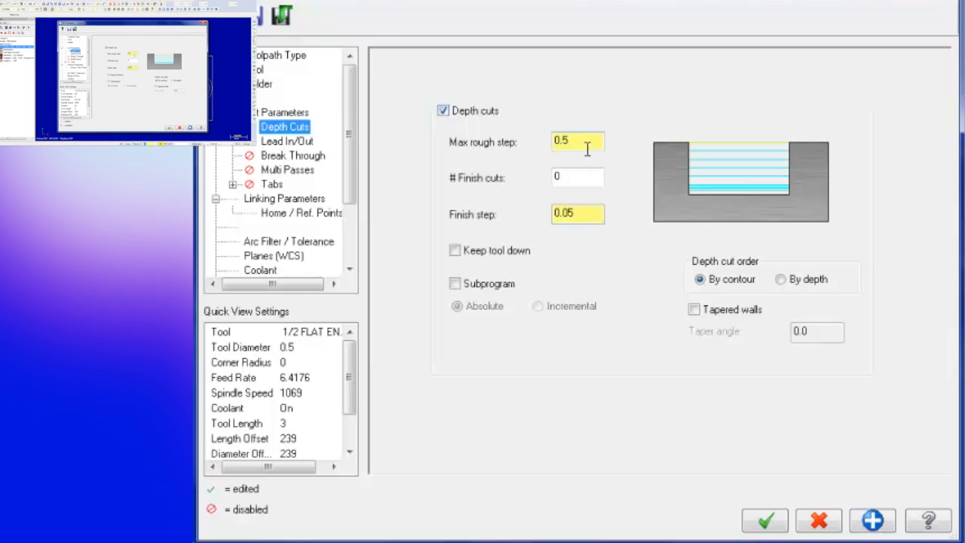
{"action": "left_click", "coordinate": [588, 145]}
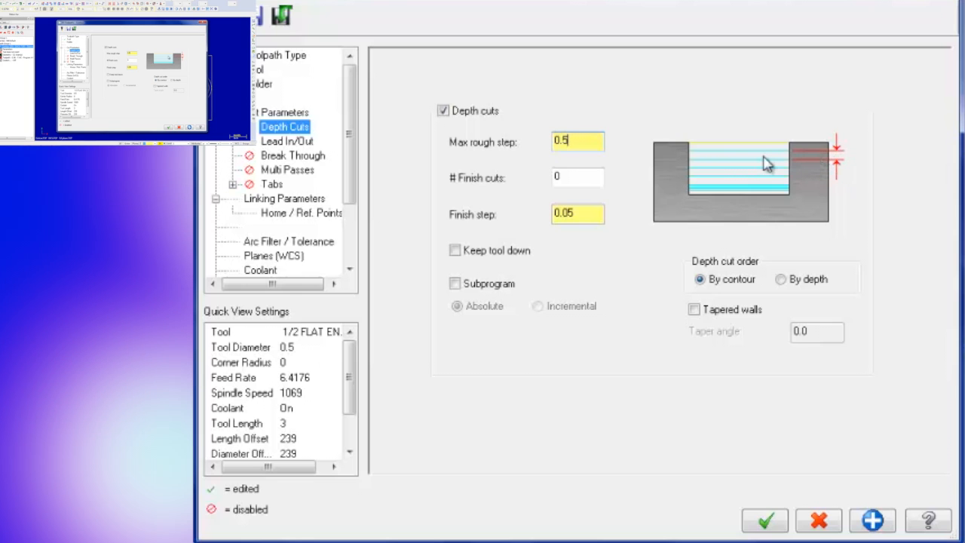
{"action": "key", "text": "BackSpace"}
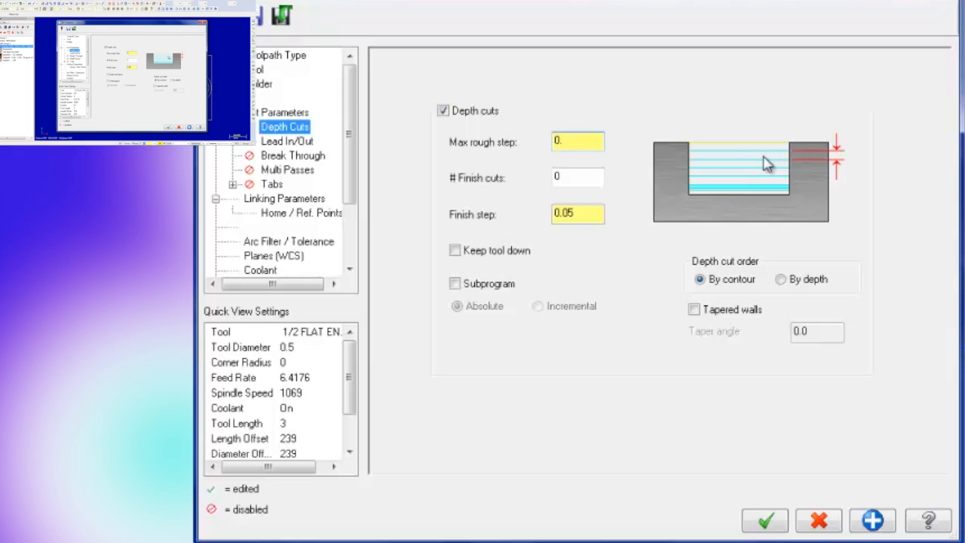
{"action": "type", "text": "1"}
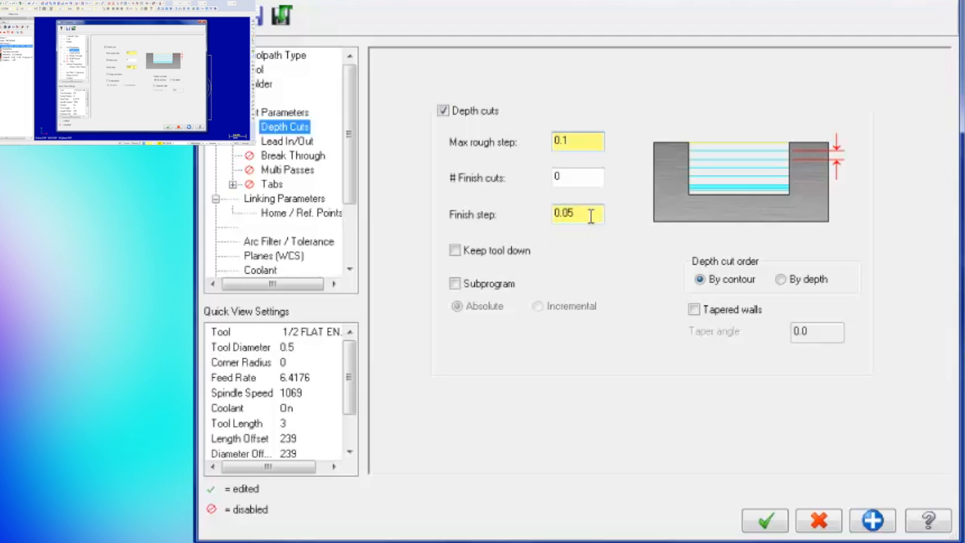
Enable an absolute clearance of 2.0 in the linking parameters and enter an incremental feed plane of 0.2
{"action": "left_click", "coordinate": [287, 141]}
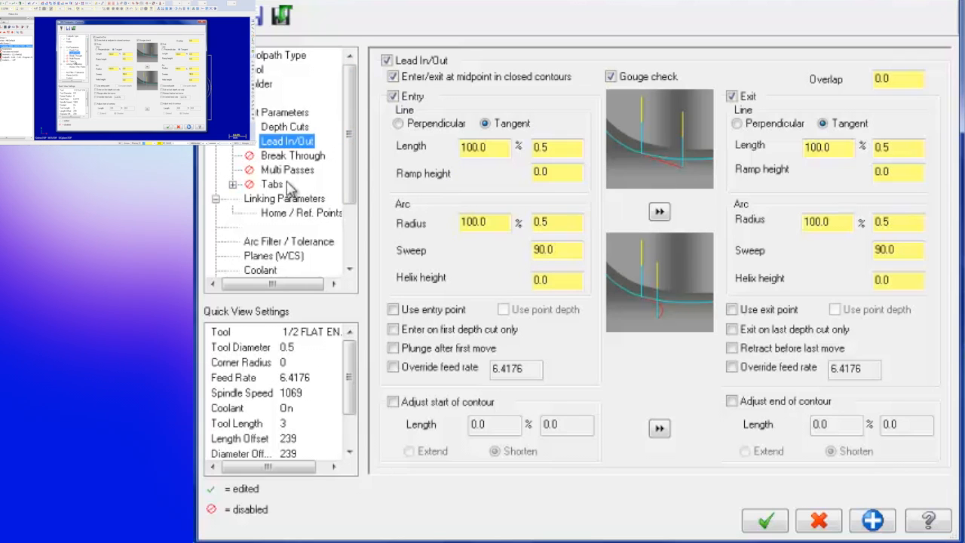
{"action": "left_click", "coordinate": [287, 160]}
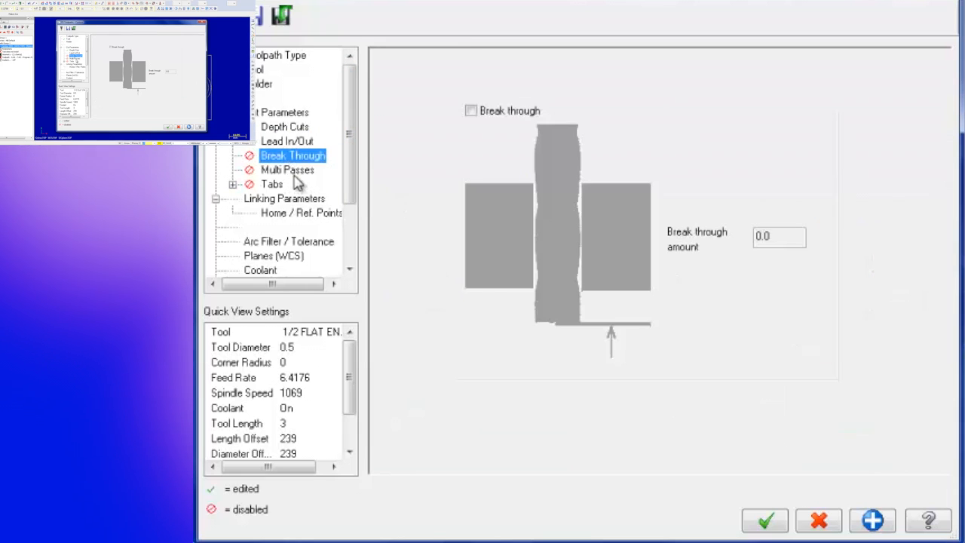
{"action": "left_click", "coordinate": [294, 172]}
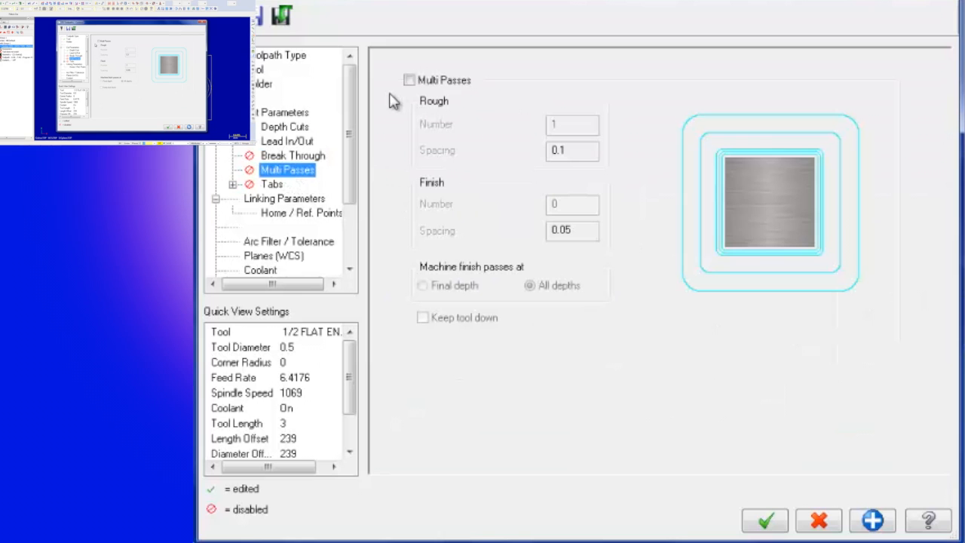
{"action": "left_click", "coordinate": [270, 185]}
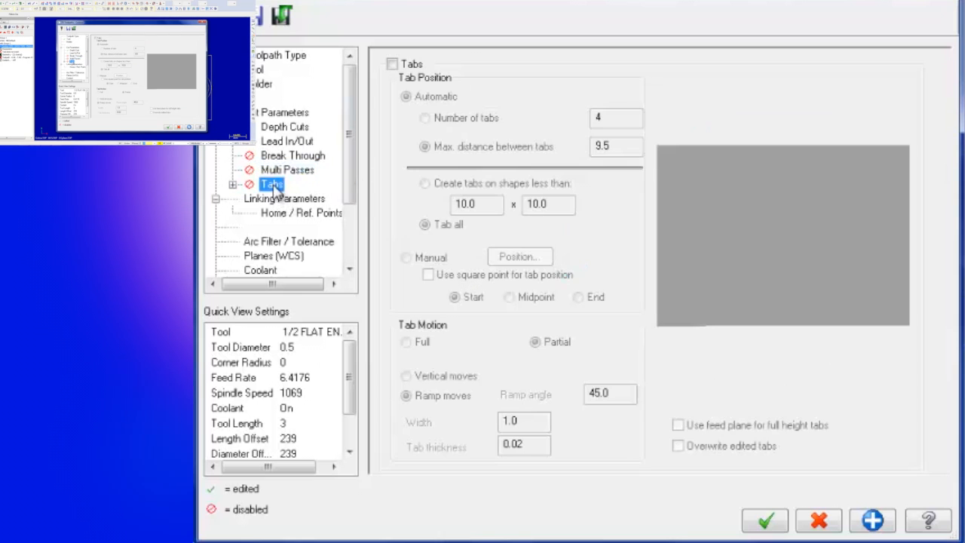
{"action": "left_click", "coordinate": [276, 200]}
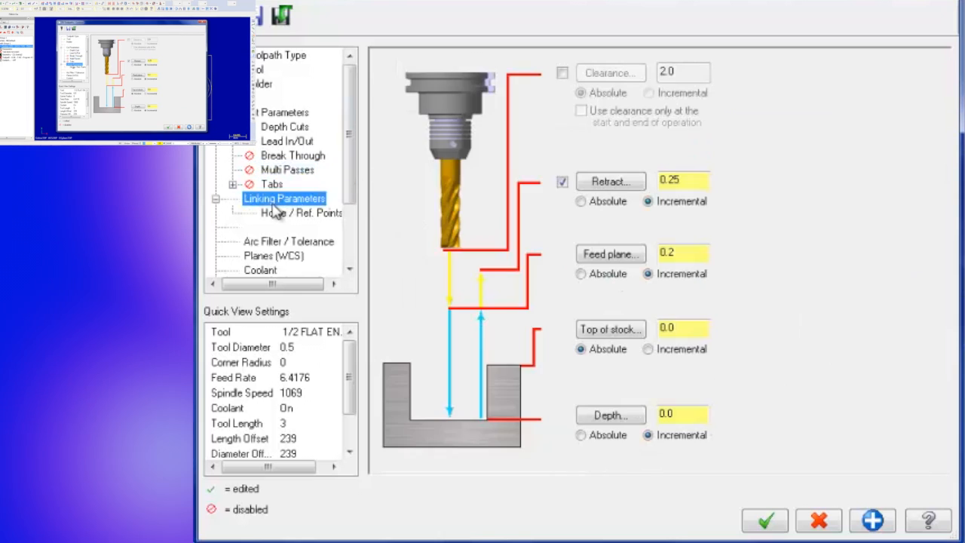
{"action": "left_click", "coordinate": [561, 73]}
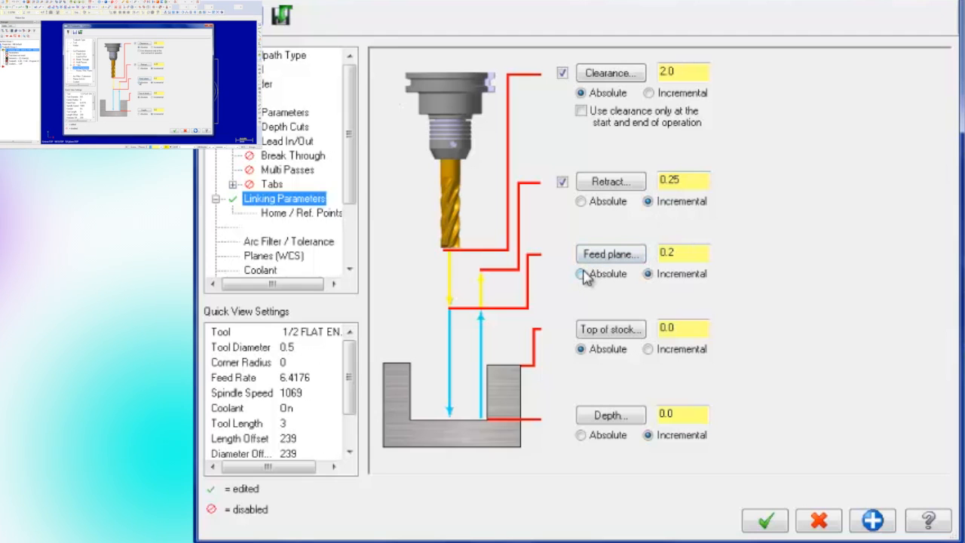
{"action": "left_click", "coordinate": [689, 256]}
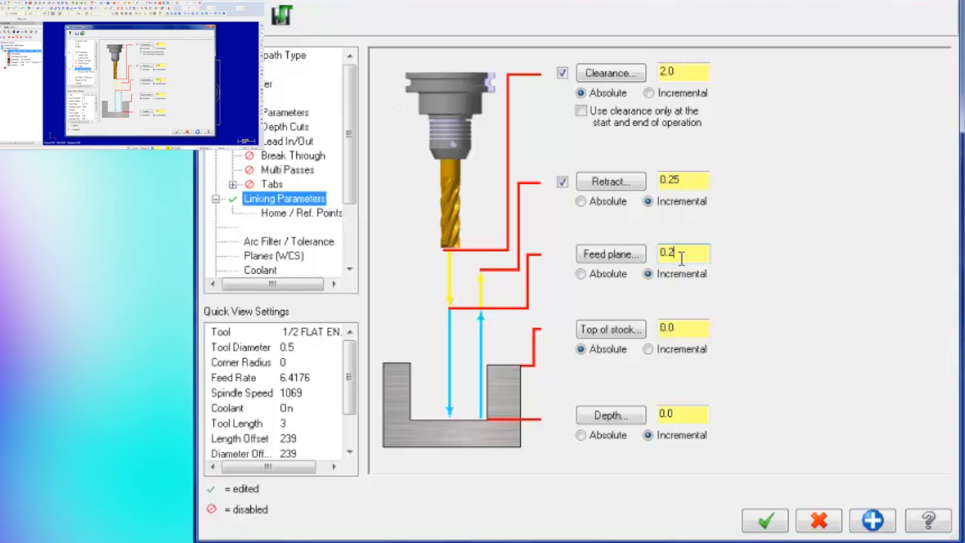
{"action": "key", "text": "BackSpace"}
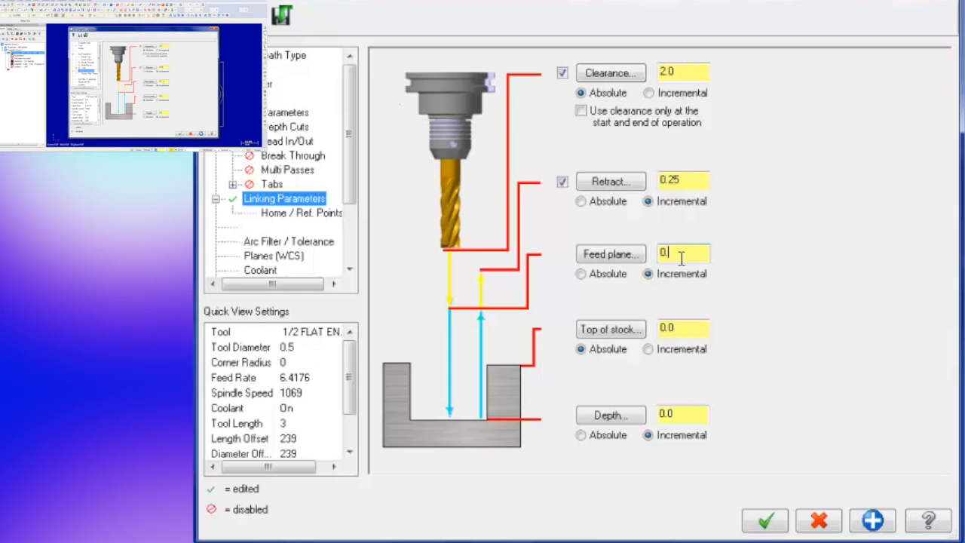
{"action": "type", "text": "2"}
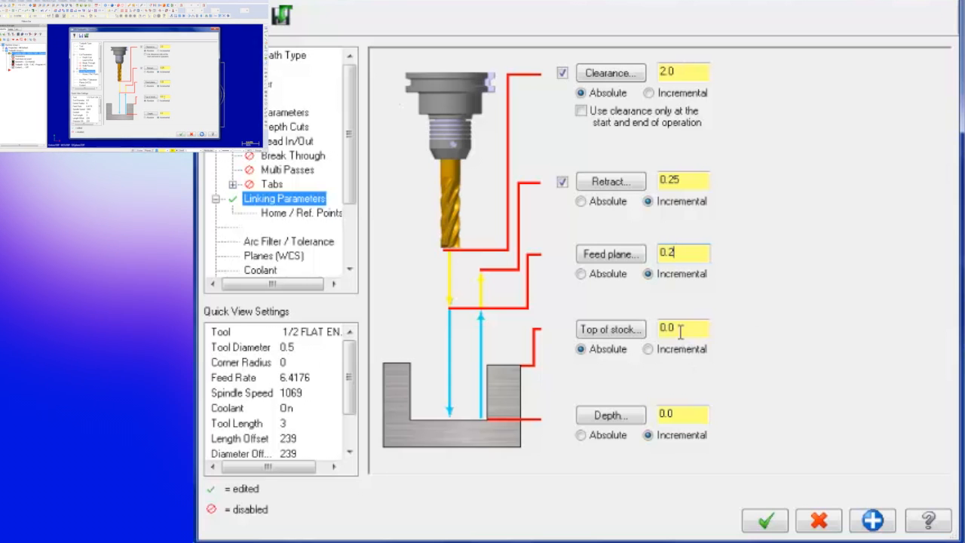
Set the contour's depth to 0.5 absolute and accept the toolpath parameters
{"action": "left_click", "coordinate": [675, 412]}
{"action": "key", "text": "BackSpace"}
{"action": "key", "text": "BackSpace"}
{"action": "key", "text": "BackSpace"}
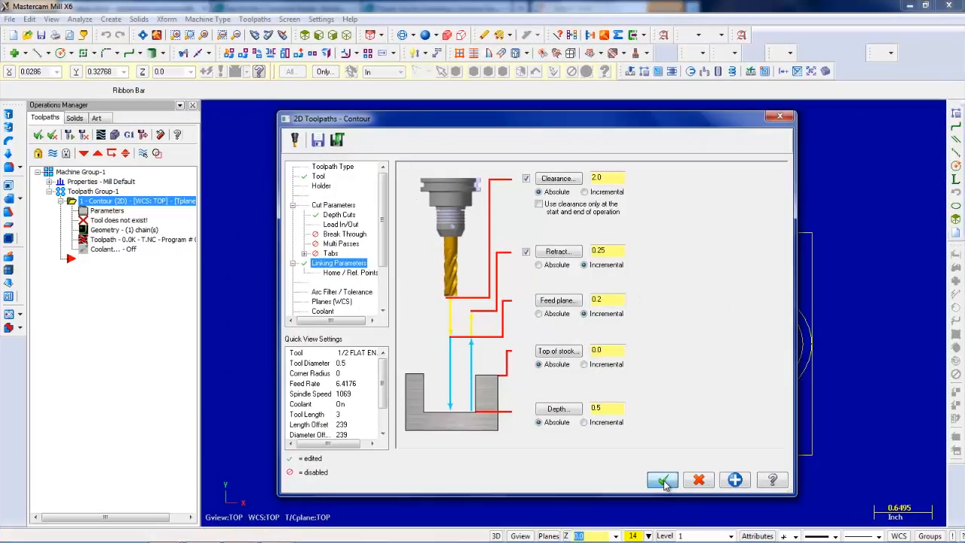
{"action": "left_click", "coordinate": [663, 480]}
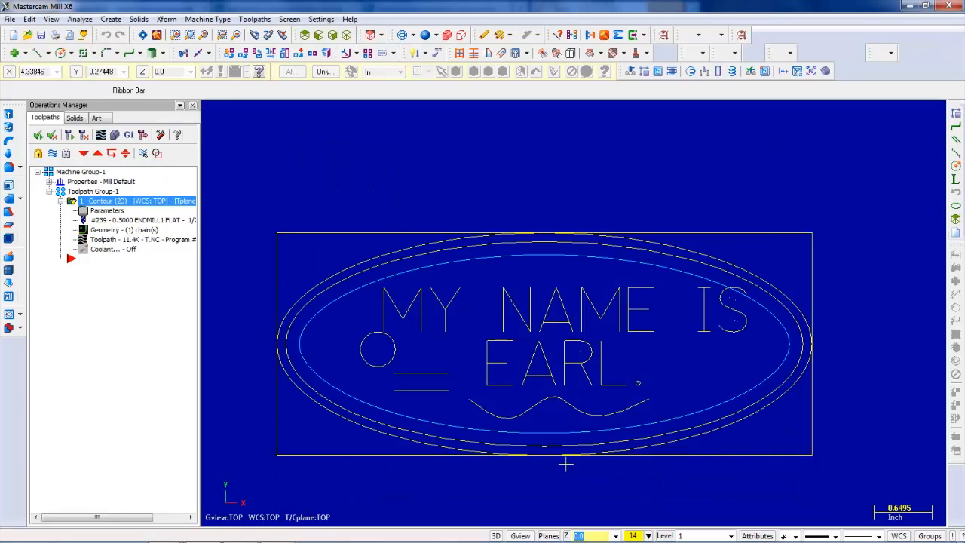
Change the contour toolpath's compensation direction to Right in its cut parameters and accept the edit
{"action": "middle_click_drag", "start_coordinate": [625, 483], "coordinate": [640, 411]}
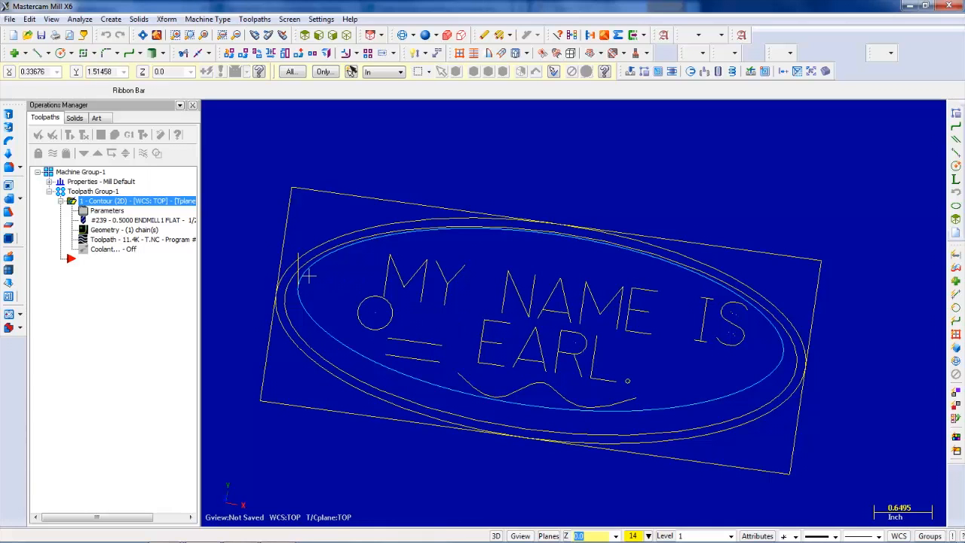
{"action": "middle_click_drag", "start_coordinate": [839, 417], "coordinate": [763, 434]}
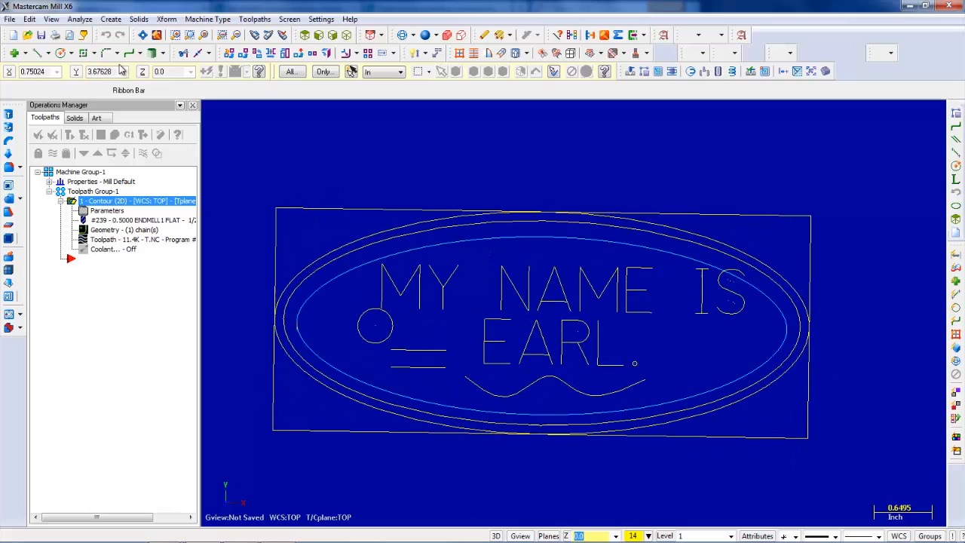
{"action": "left_click", "coordinate": [303, 38]}
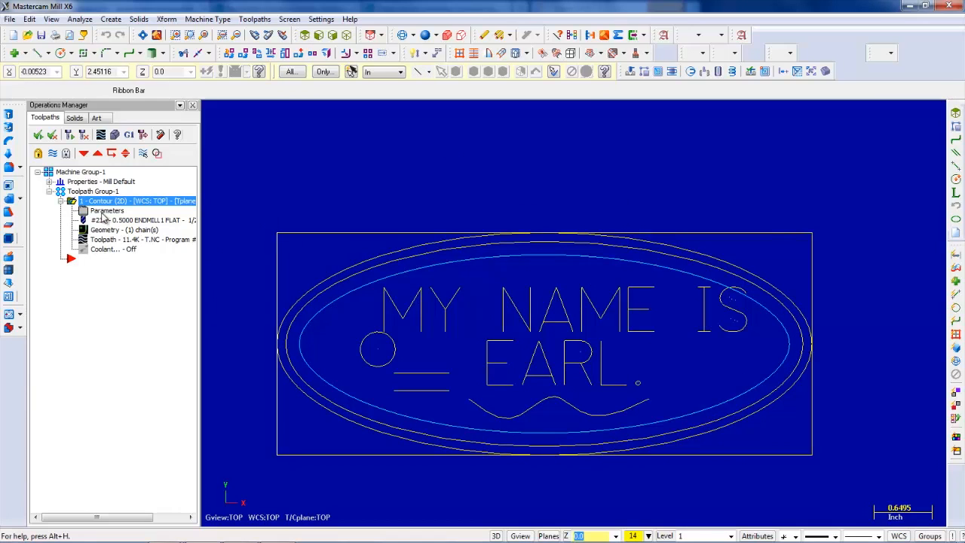
{"action": "left_click", "coordinate": [105, 212]}
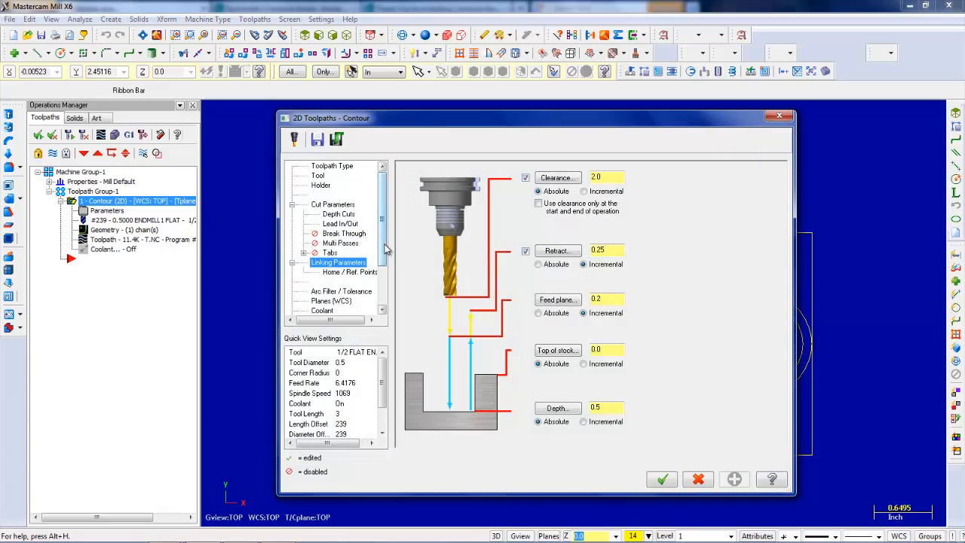
{"action": "left_click", "coordinate": [333, 205]}
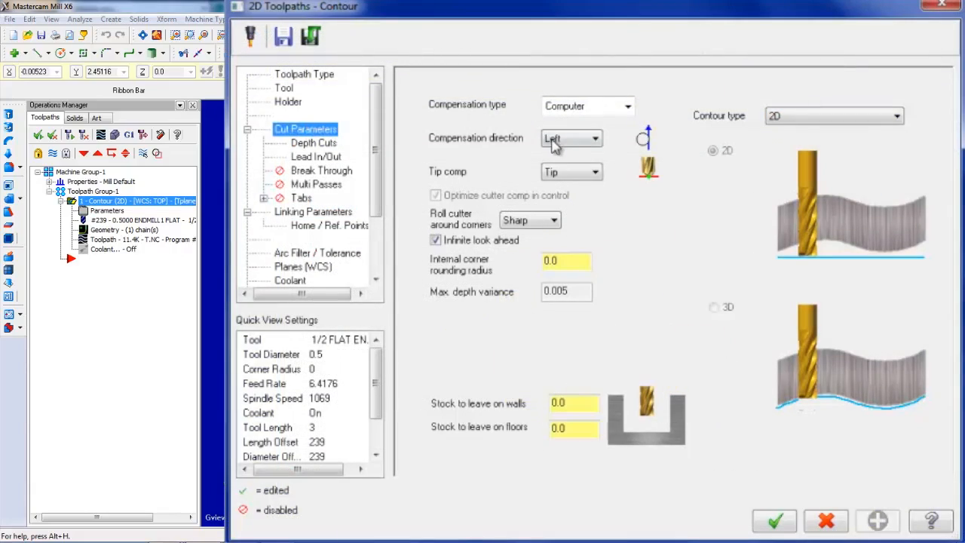
{"action": "left_click", "coordinate": [507, 216]}
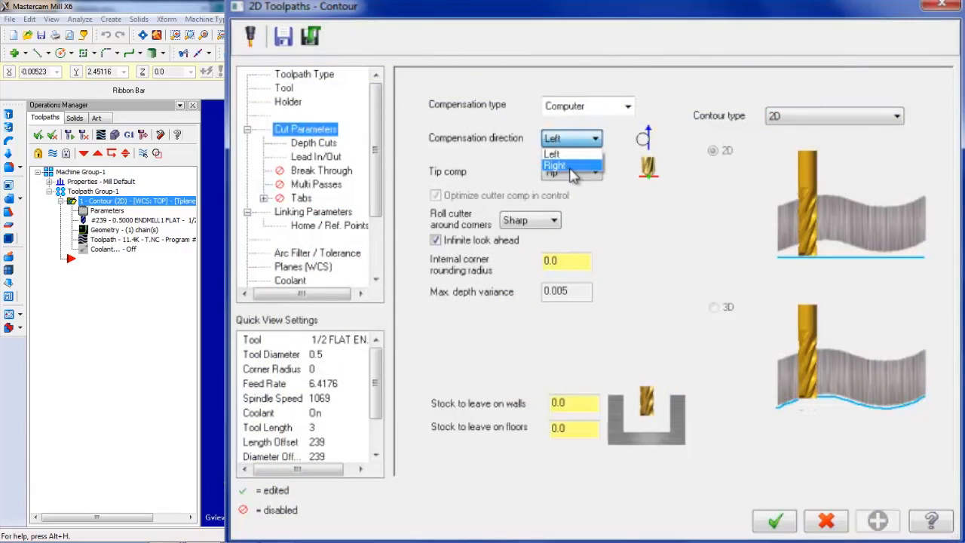
{"action": "left_click", "coordinate": [571, 166]}
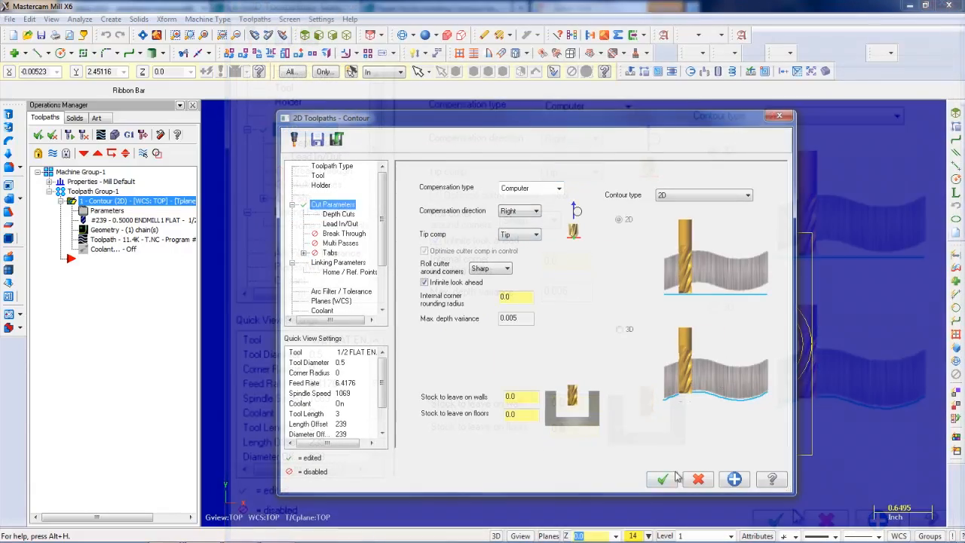
{"action": "left_click", "coordinate": [774, 520]}
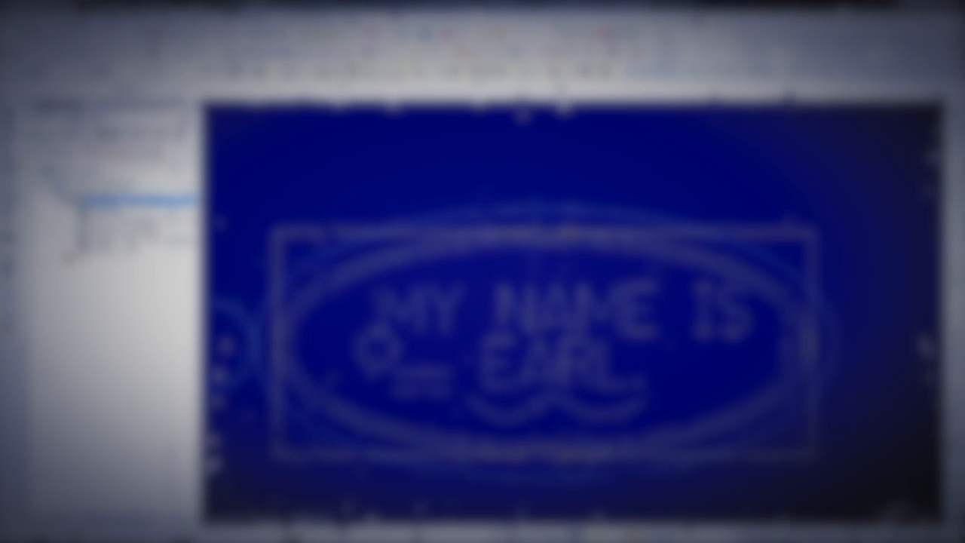
Run the Verify simulation of the contour toolpath on the stock in a tilted view and close it
{"action": "scroll", "coordinate": [443, 262], "scroll_direction": "down", "scroll_amount": 1}
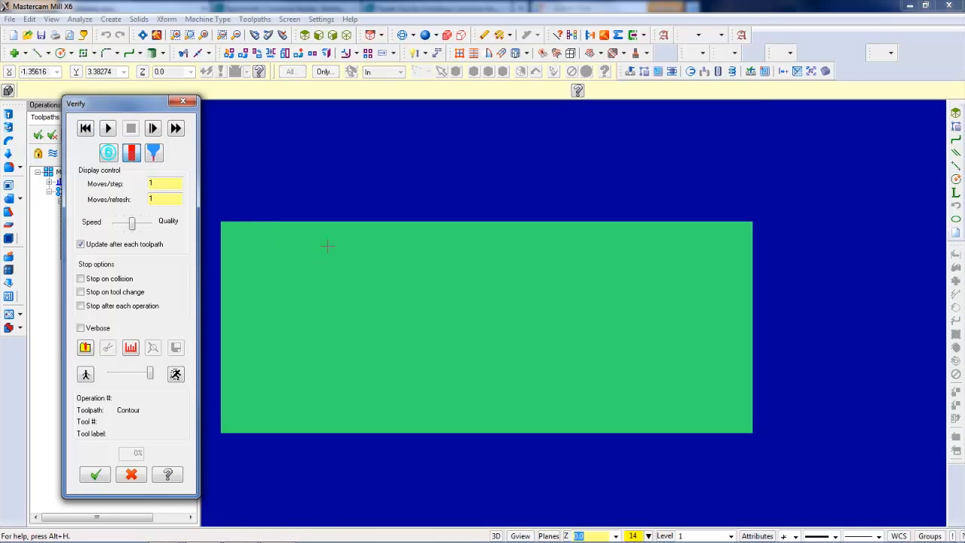
{"action": "middle_click_drag", "start_coordinate": [327, 246], "coordinate": [325, 200]}
{"action": "left_click", "coordinate": [106, 128]}
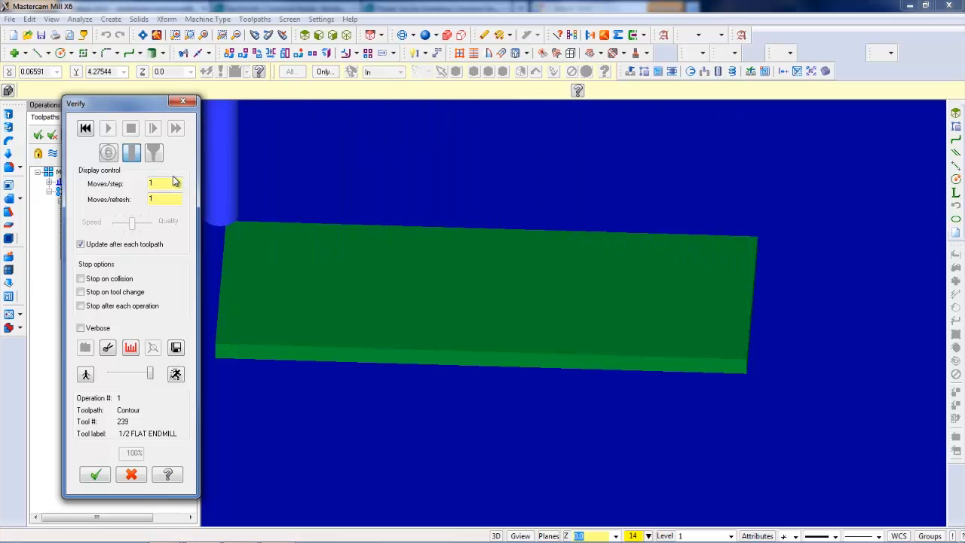
{"action": "left_click", "coordinate": [185, 104]}
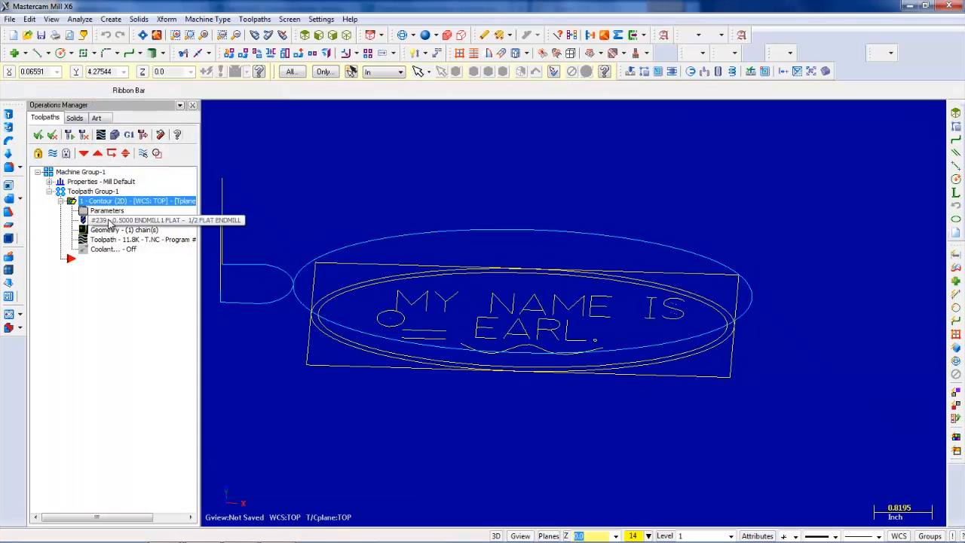
Set the contour toolpath's absolute depth to -0.5 in the linking parameters and regenerate the operation
{"action": "left_click", "coordinate": [108, 212]}
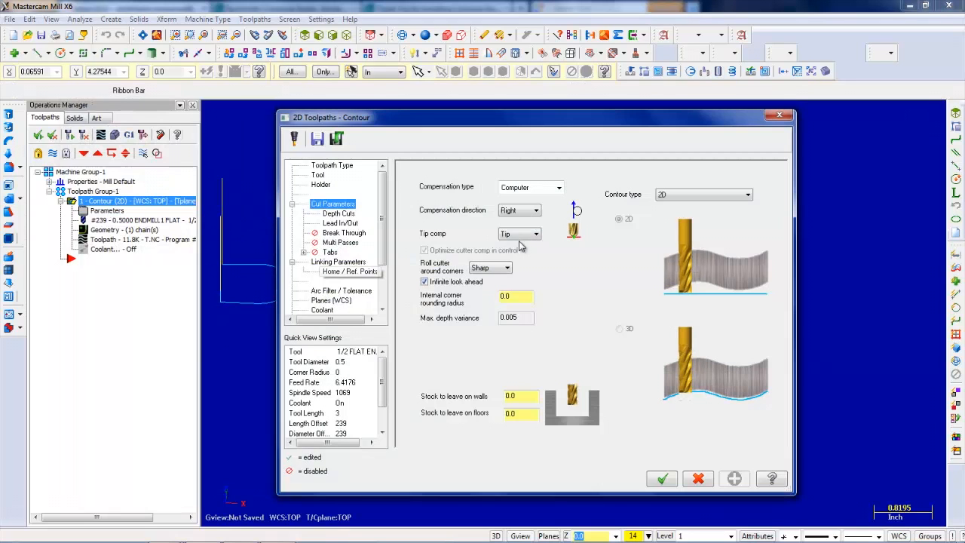
{"action": "left_click", "coordinate": [329, 263]}
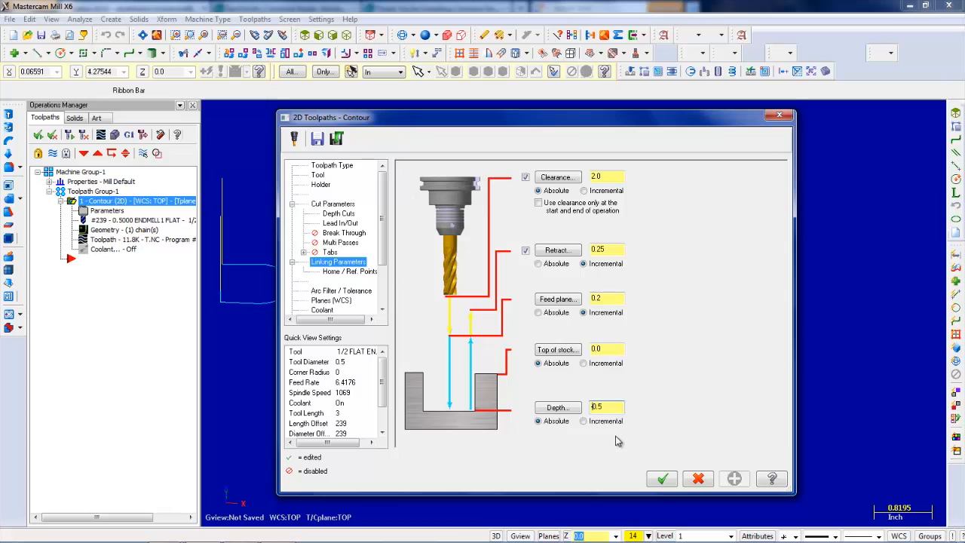
{"action": "left_click", "coordinate": [662, 481]}
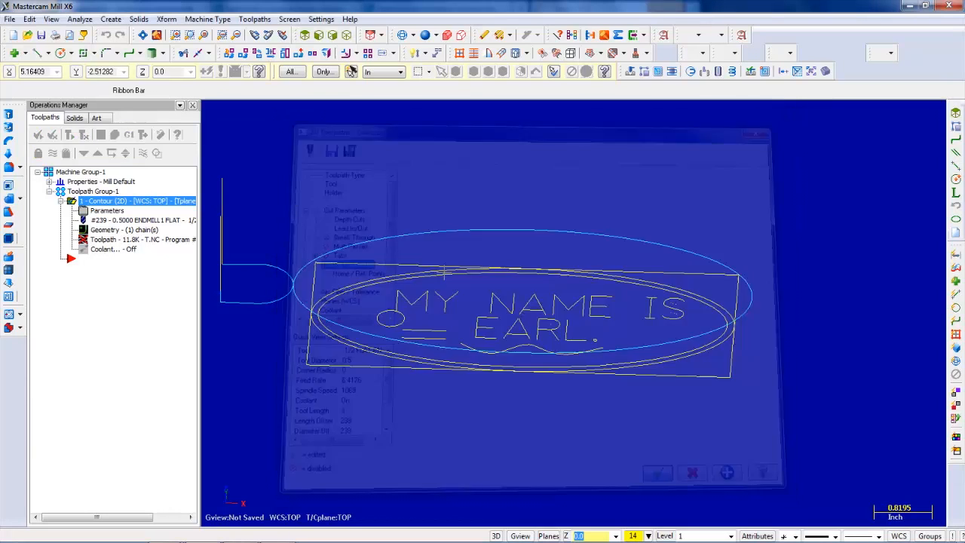
{"action": "left_click", "coordinate": [53, 136]}
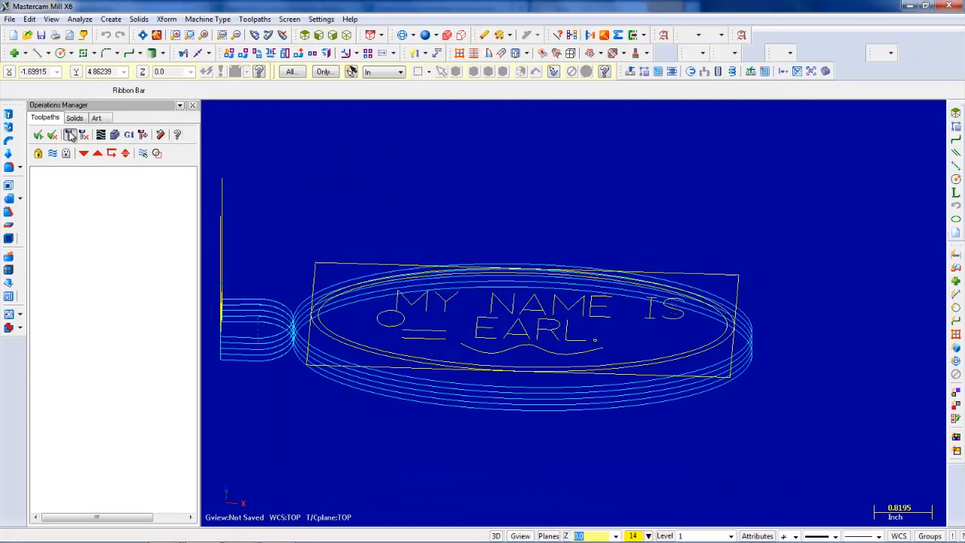
{"action": "key", "text": "alt+t"}
Run the Verify simulation of the contour toolpath on the stock, stopping it partway and fast-forwarding to the end
{"action": "middle_click_drag", "start_coordinate": [510, 224], "coordinate": [472, 216]}
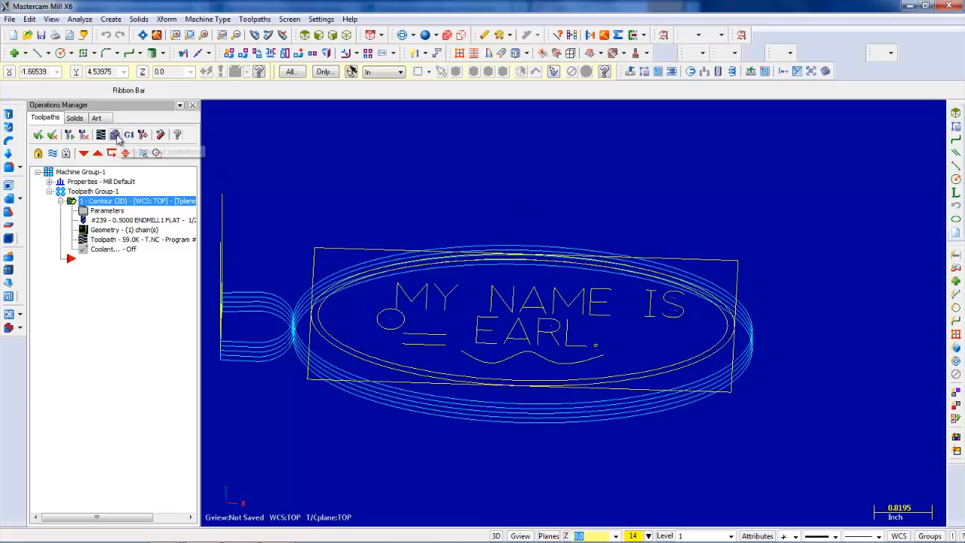
{"action": "left_click", "coordinate": [115, 135]}
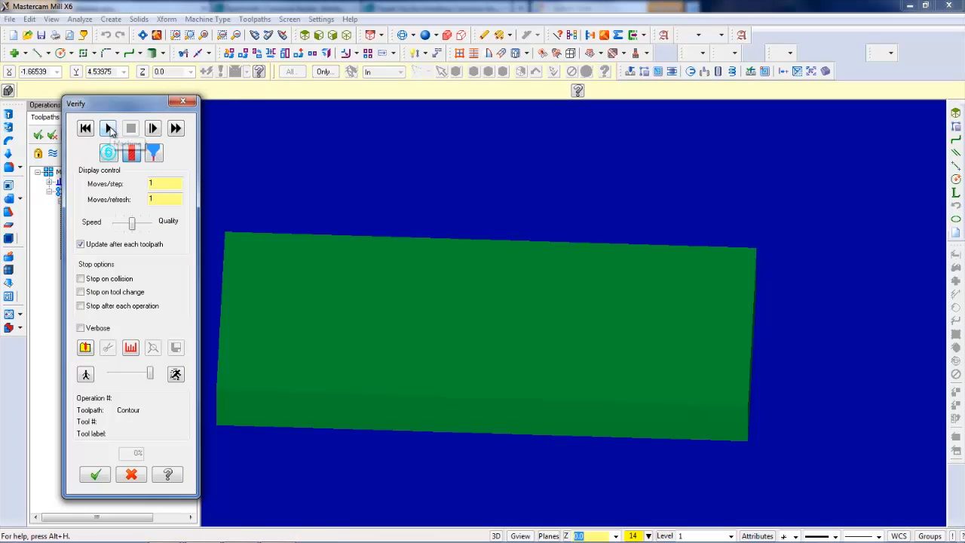
{"action": "left_click", "coordinate": [108, 128]}
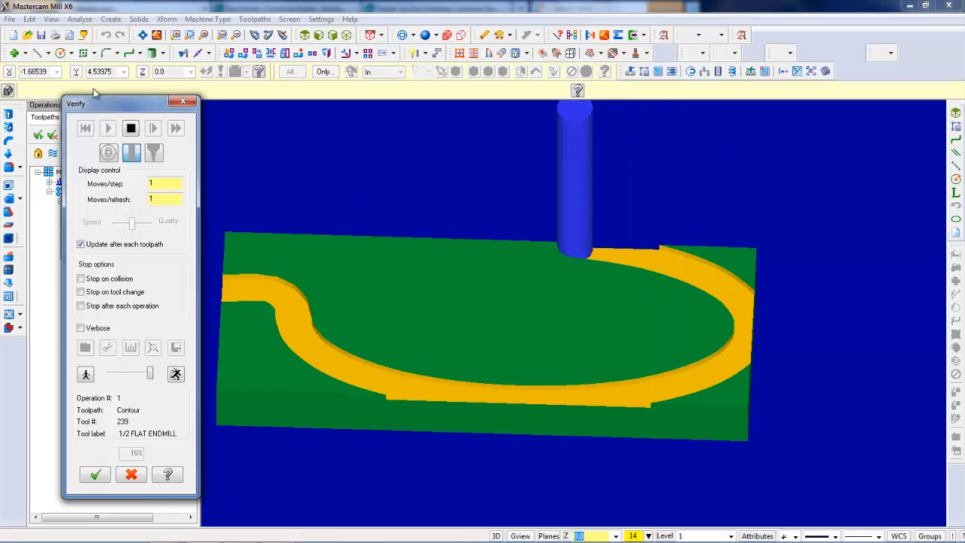
{"action": "left_click", "coordinate": [131, 129]}
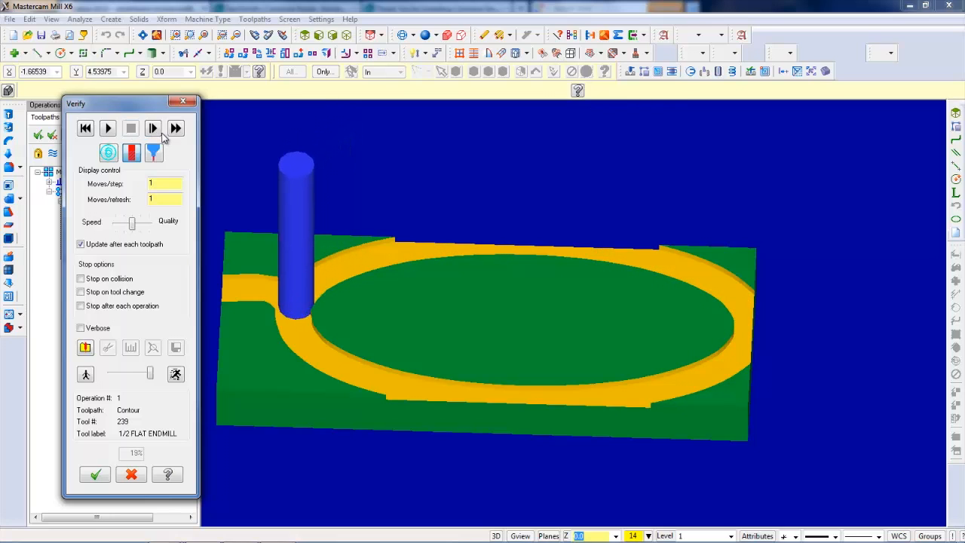
{"action": "left_click", "coordinate": [175, 130]}
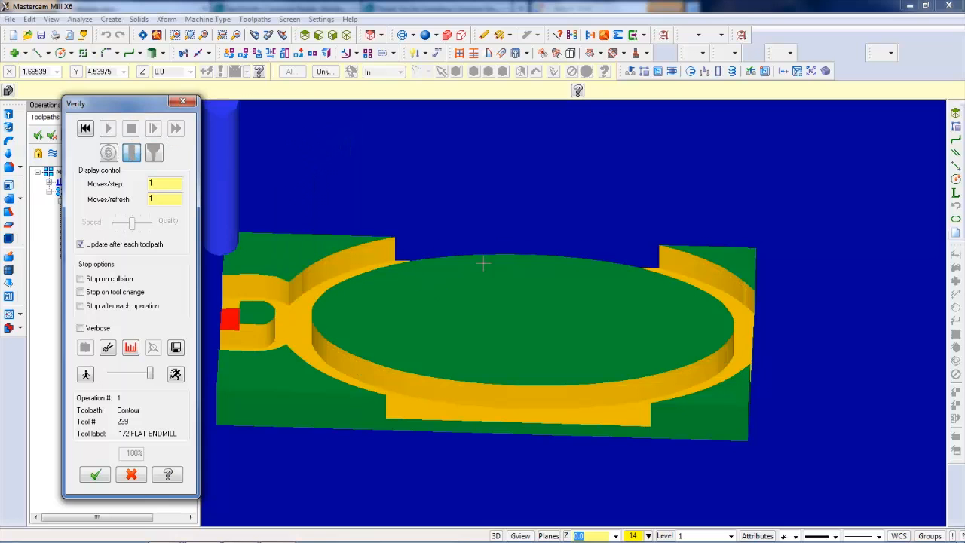
Examine the contour's cut depth on the simulated stock from above and from the sides, and close the verification
{"action": "middle_click_drag", "start_coordinate": [484, 263], "coordinate": [425, 287]}
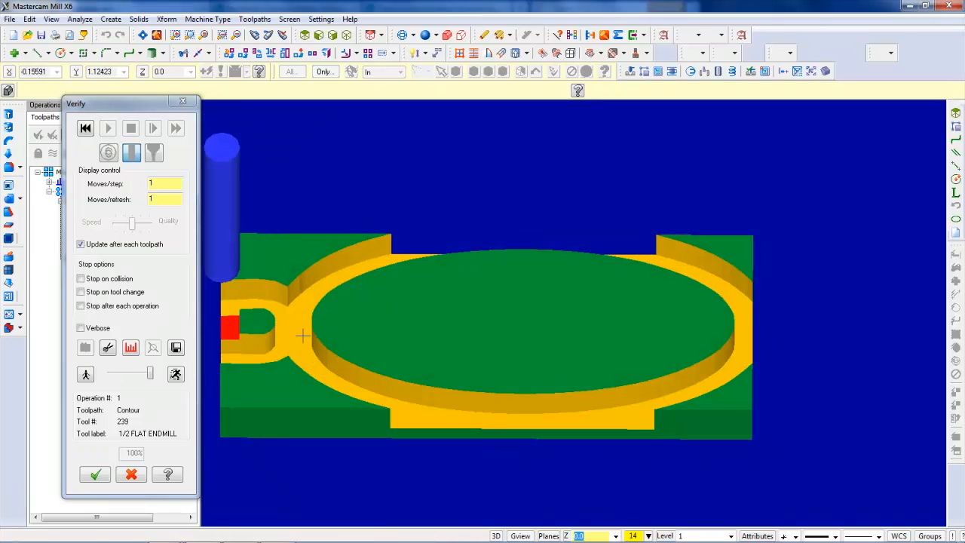
{"action": "mouse_move", "coordinate": [514, 407]}
{"action": "middle_mouse_down"}
{"action": "mouse_move", "coordinate": [553, 412]}
{"action": "mouse_move", "coordinate": [554, 393]}
{"action": "mouse_move", "coordinate": [517, 390]}
{"action": "middle_mouse_up"}
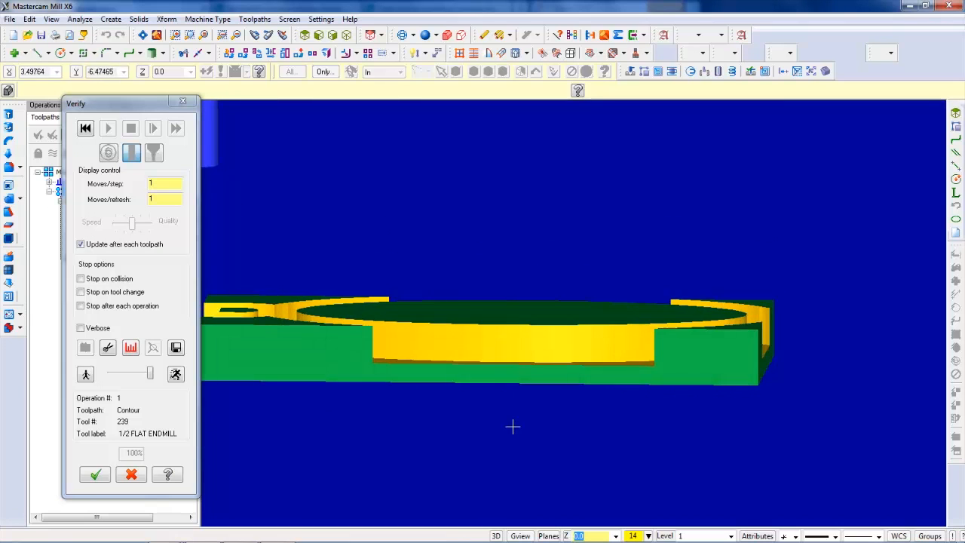
{"action": "middle_click_drag", "start_coordinate": [513, 427], "coordinate": [513, 427]}
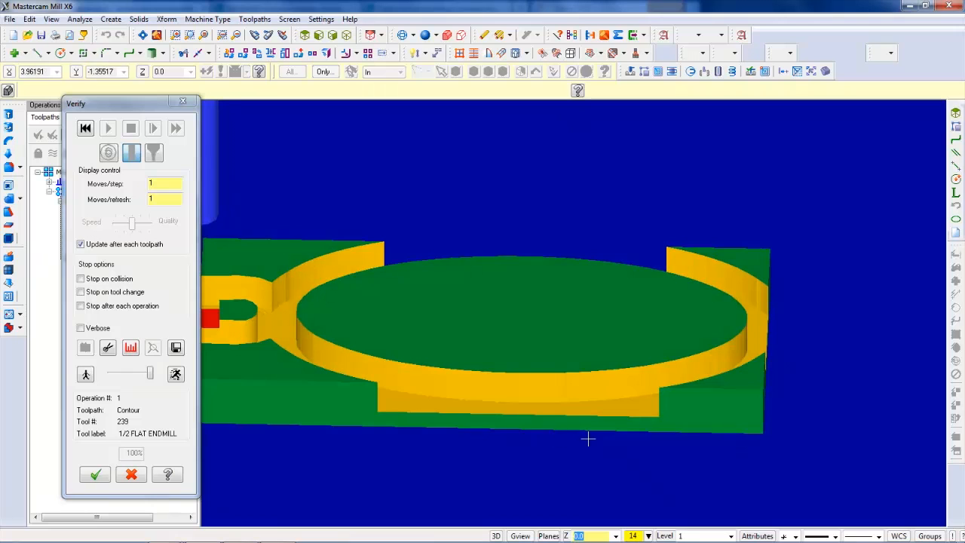
{"action": "middle_click_drag", "start_coordinate": [588, 438], "coordinate": [581, 360]}
{"action": "scroll", "coordinate": [467, 377], "scroll_direction": "down", "scroll_amount": 2}
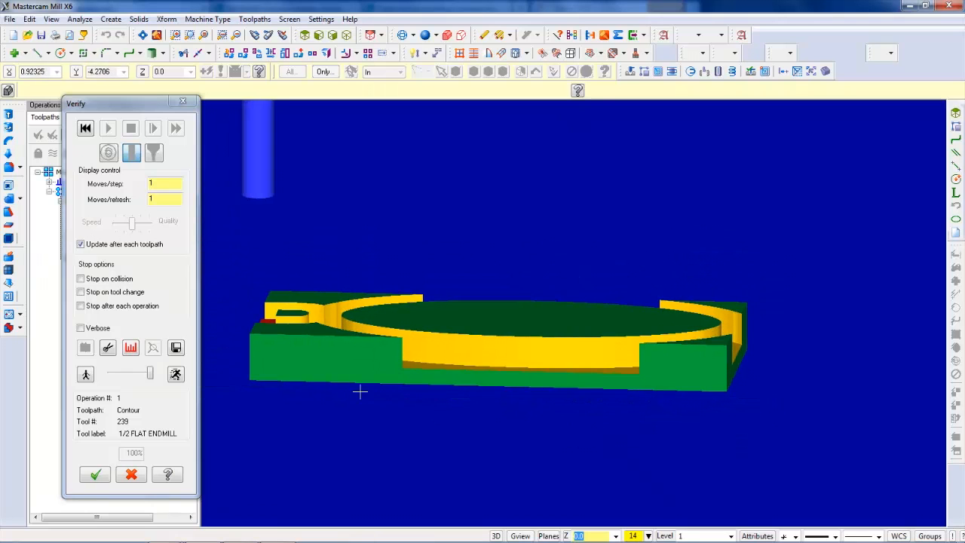
{"action": "middle_click_drag", "start_coordinate": [488, 415], "coordinate": [439, 430]}
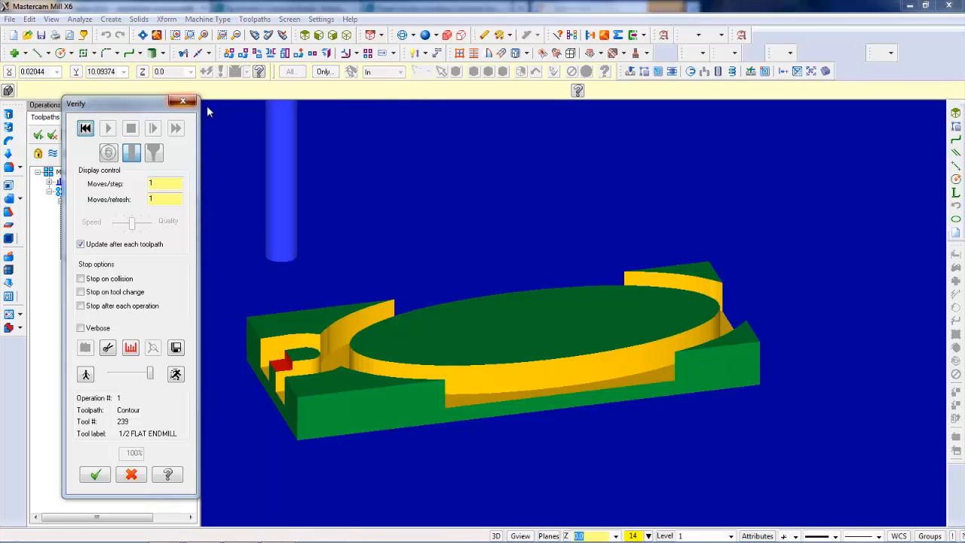
{"action": "left_click", "coordinate": [182, 101]}
Create a second contour toolpath after the first operation and chain the inner ellipse as its geometry
{"action": "middle_click_drag", "start_coordinate": [435, 235], "coordinate": [471, 221]}
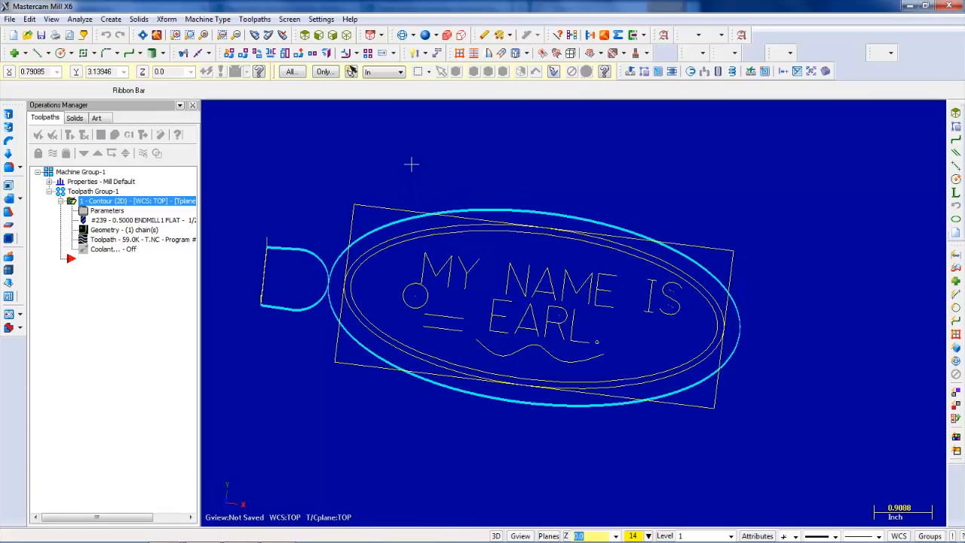
{"action": "mouse_move", "coordinate": [370, 400]}
{"action": "middle_mouse_down"}
{"action": "mouse_move", "coordinate": [363, 445]}
{"action": "mouse_move", "coordinate": [384, 384]}
{"action": "mouse_move", "coordinate": [384, 405]}
{"action": "middle_mouse_up"}
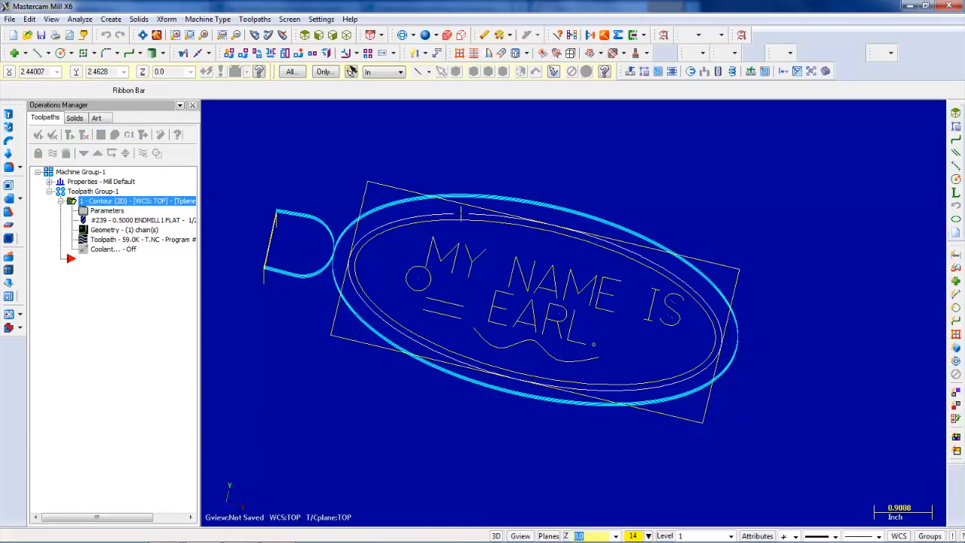
{"action": "scroll", "coordinate": [649, 257], "scroll_direction": "up", "scroll_amount": 5}
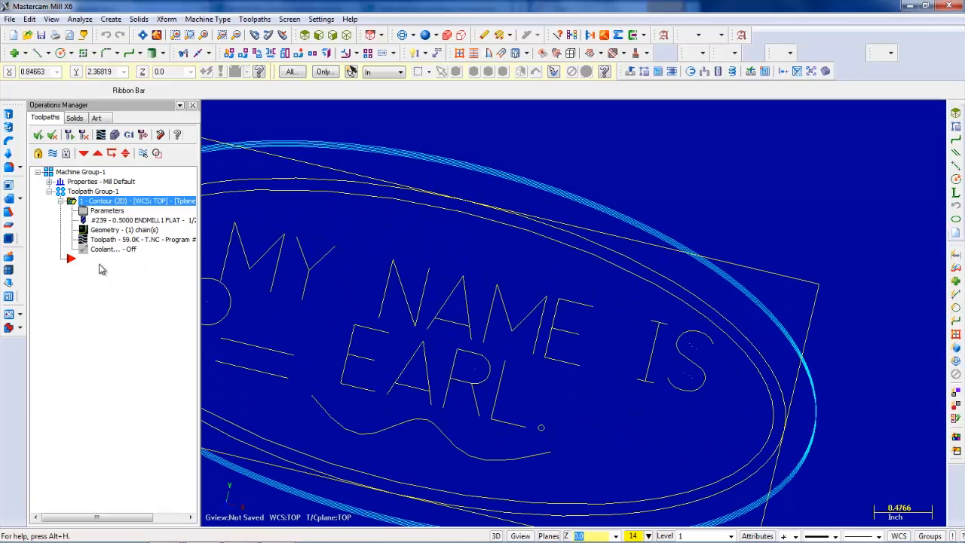
{"action": "left_click", "coordinate": [87, 259]}
{"action": "left_click", "coordinate": [254, 20]}
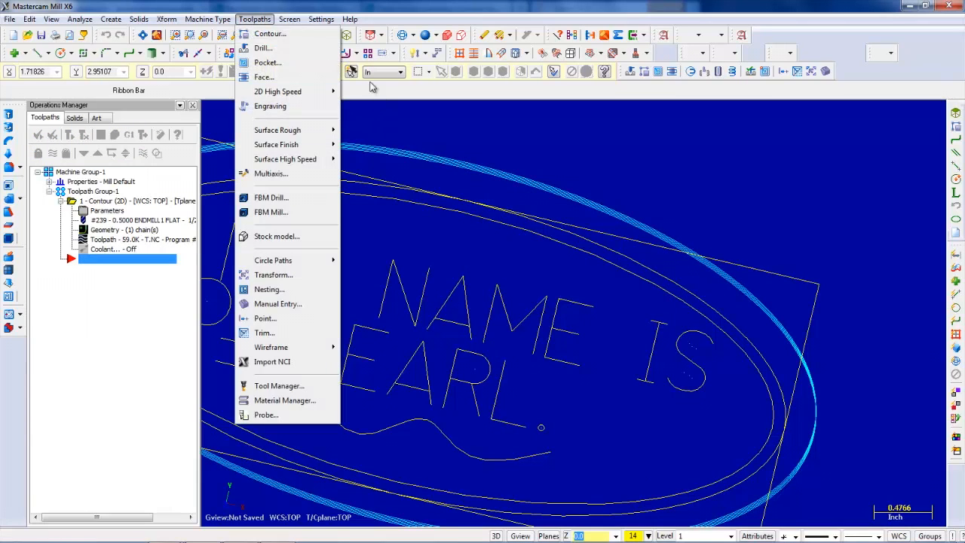
{"action": "left_click", "coordinate": [270, 34]}
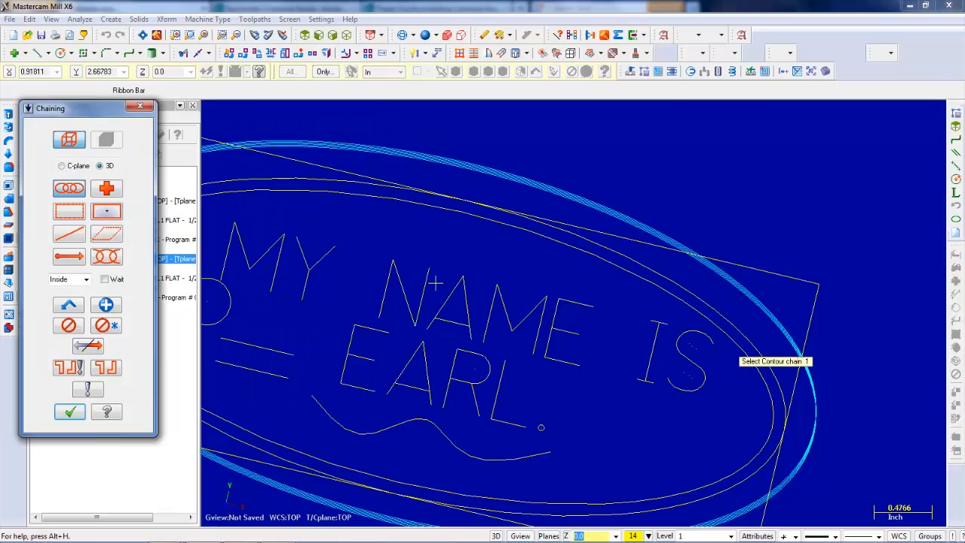
{"action": "left_click", "coordinate": [408, 202]}
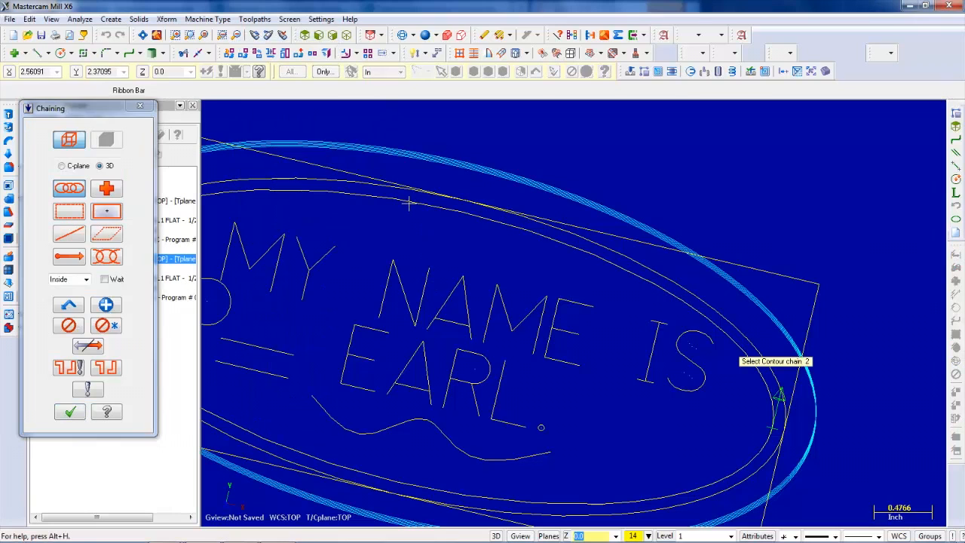
{"action": "left_click", "coordinate": [71, 412]}
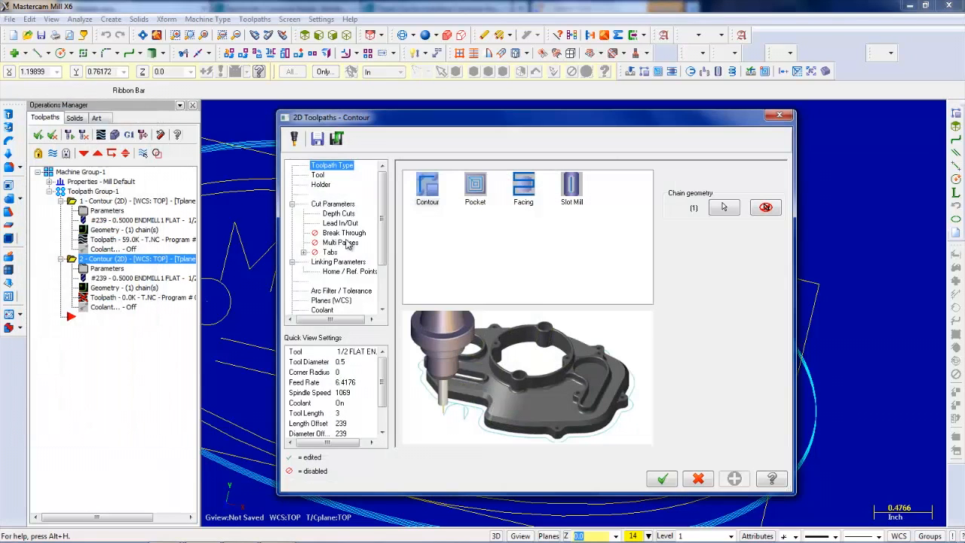
Include ball endmills in the tool filter and choose the 1/4 BALL ENDMILL from the library for the second contour
{"action": "left_click", "coordinate": [318, 175]}
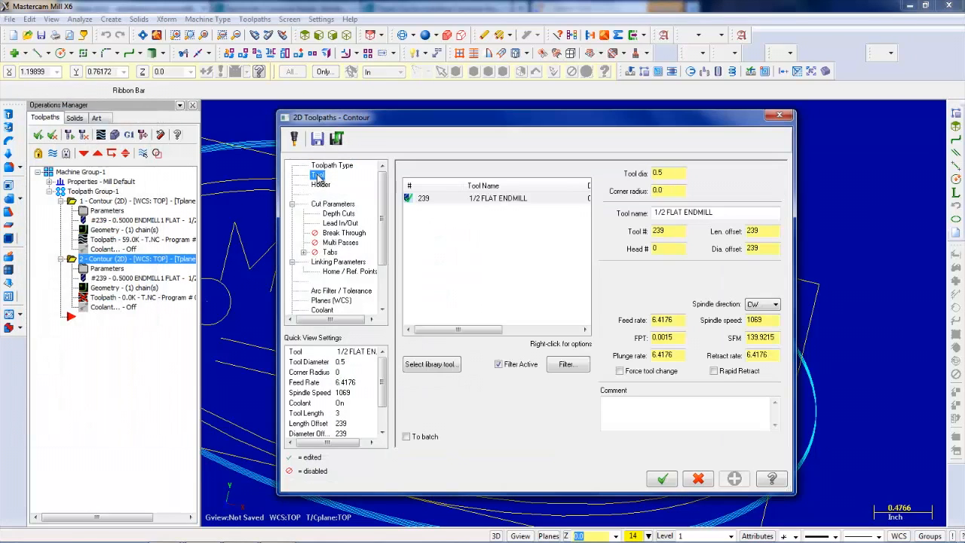
{"action": "left_click", "coordinate": [567, 365]}
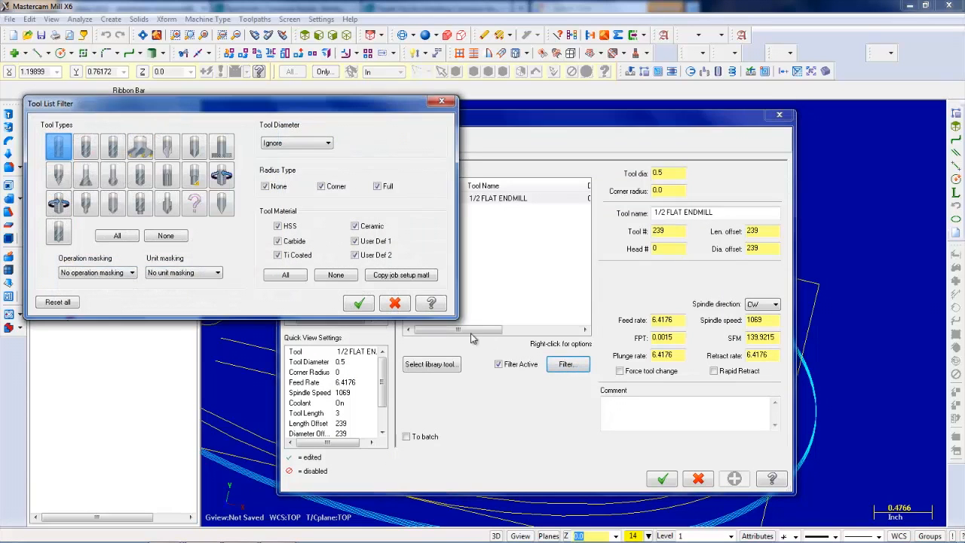
{"action": "left_click", "coordinate": [89, 149]}
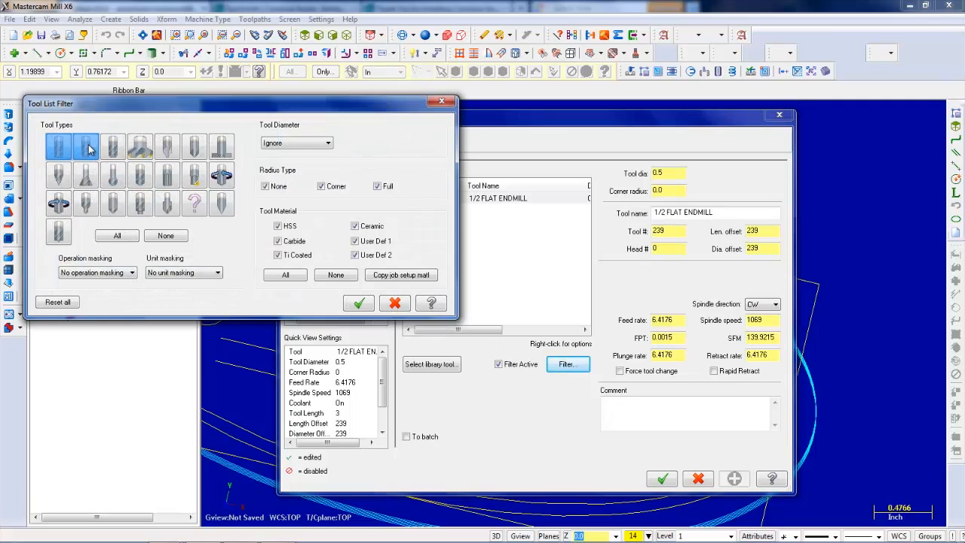
{"action": "left_click", "coordinate": [359, 303]}
{"action": "left_click", "coordinate": [431, 365]}
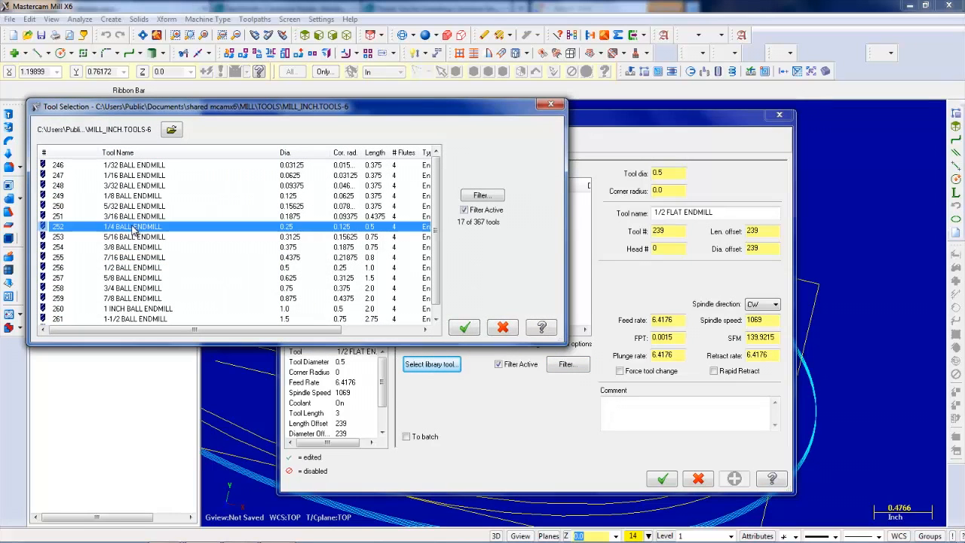
{"action": "left_click", "coordinate": [134, 227]}
{"action": "left_click", "coordinate": [463, 328]}
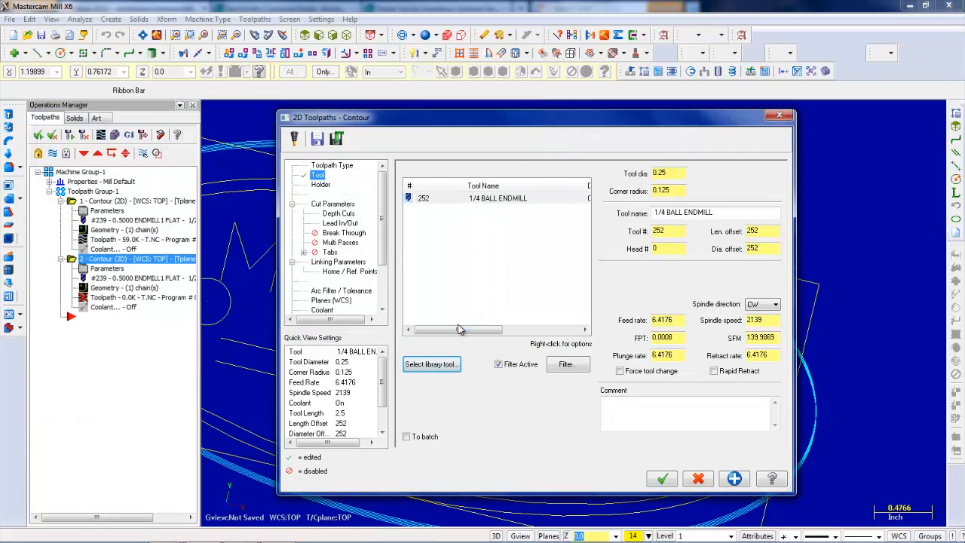
Set the second contour's absolute depth to -0.1 in the linking parameters and accept the toolpath
{"action": "left_click", "coordinate": [329, 205]}
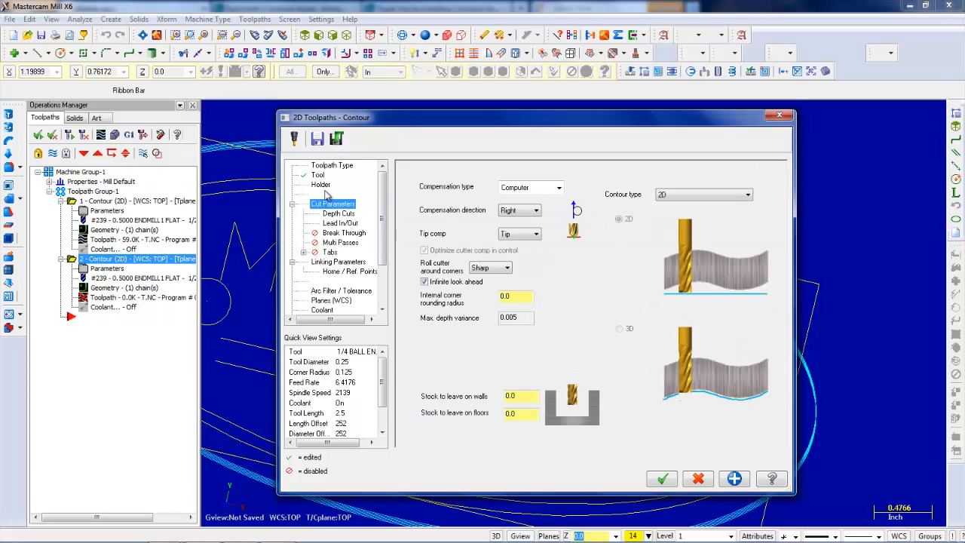
{"action": "left_click", "coordinate": [344, 215]}
{"action": "left_click", "coordinate": [332, 205]}
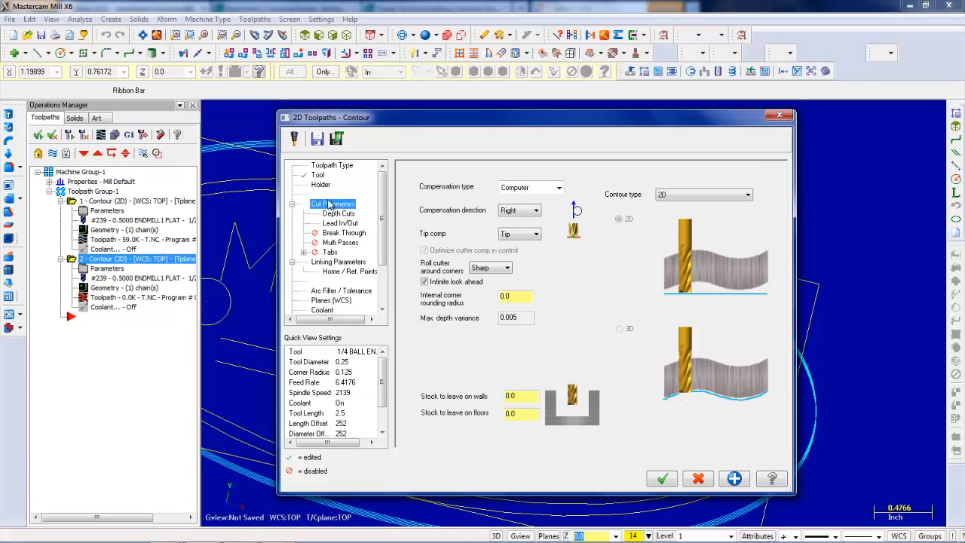
{"action": "left_click", "coordinate": [340, 262]}
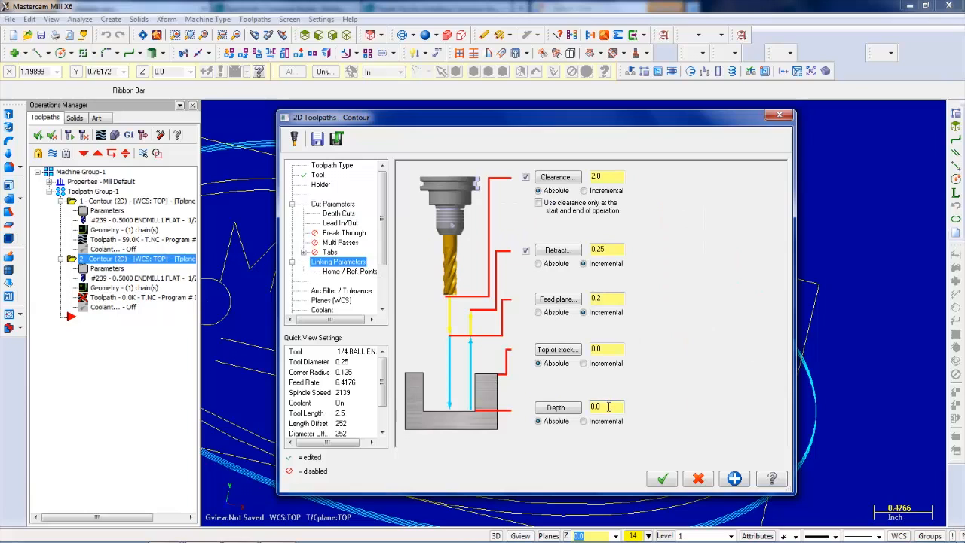
{"action": "left_click", "coordinate": [608, 407]}
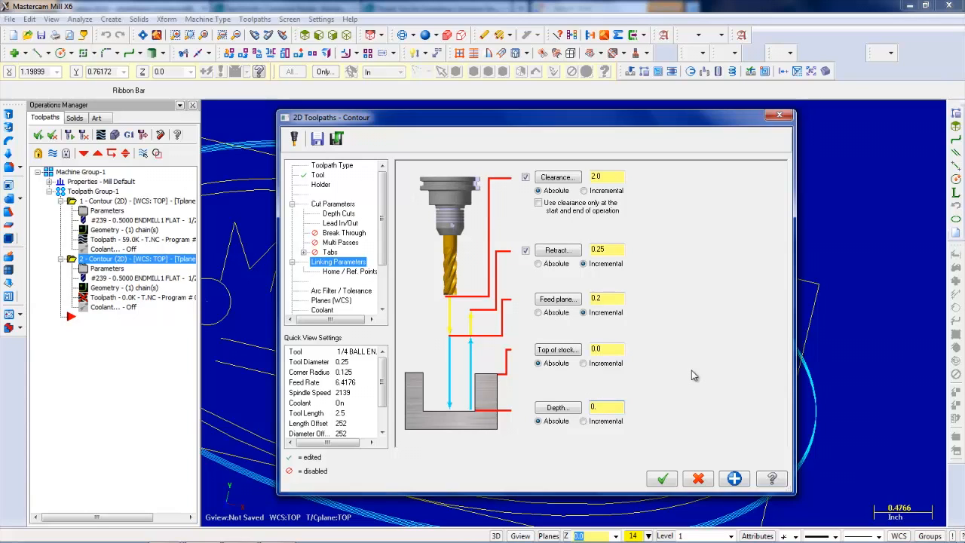
{"action": "key", "text": "BackSpace"}
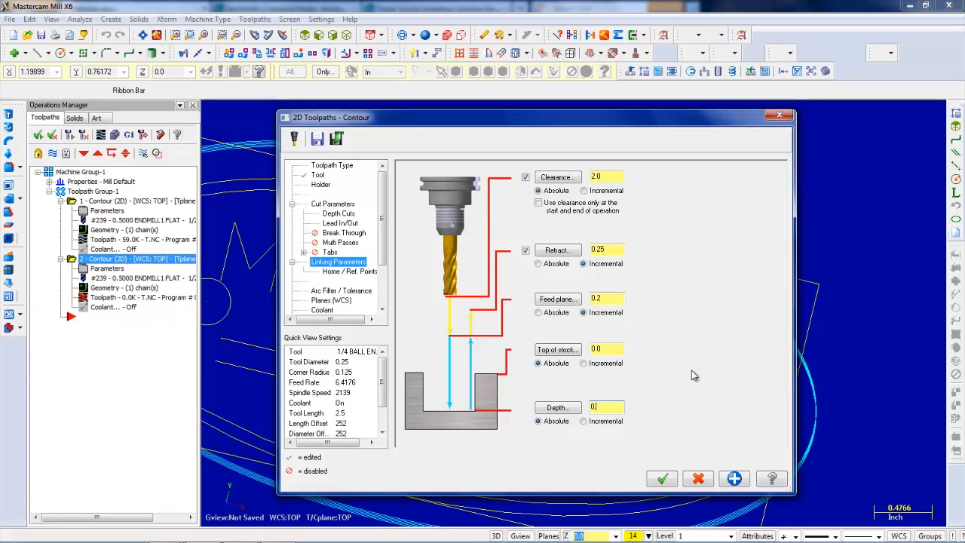
{"action": "type", "text": "."}
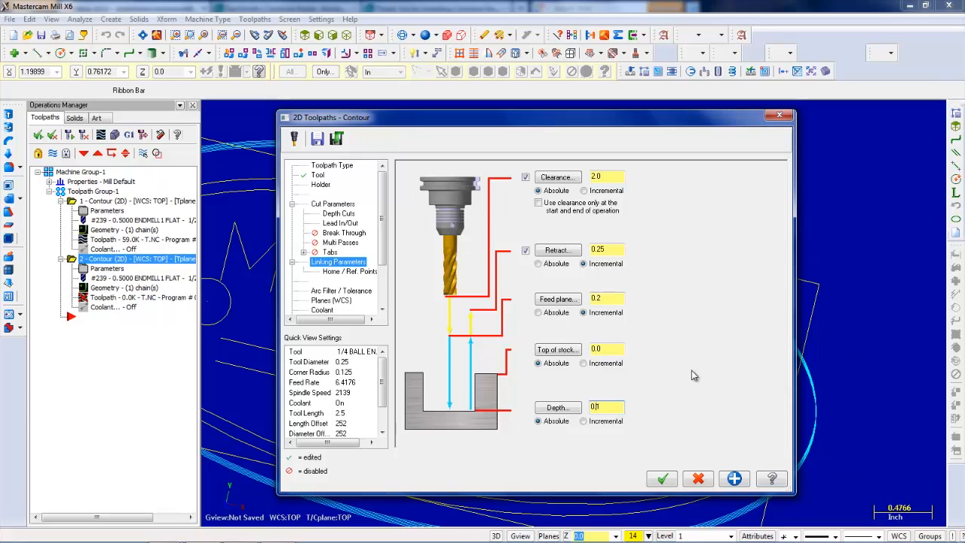
{"action": "type", "text": "1"}
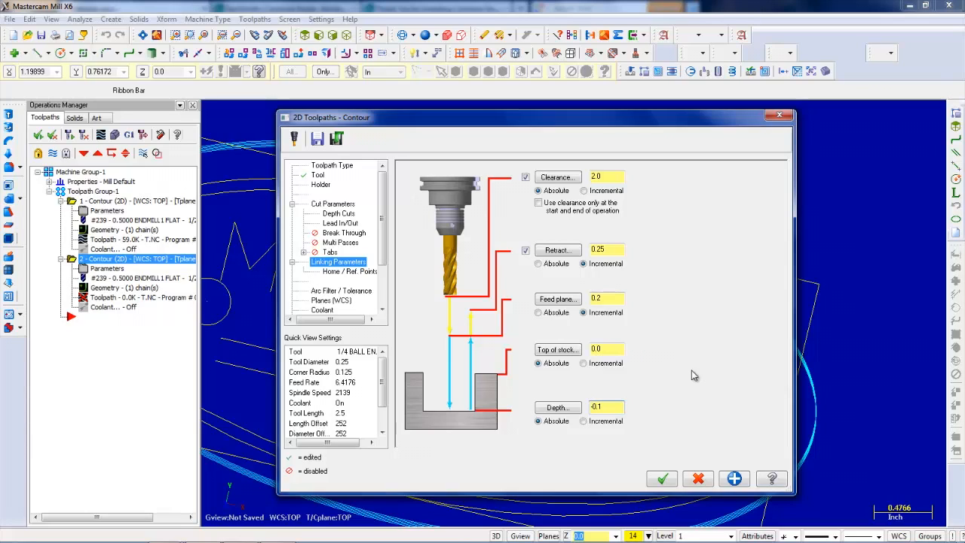
{"action": "left_click", "coordinate": [661, 481]}
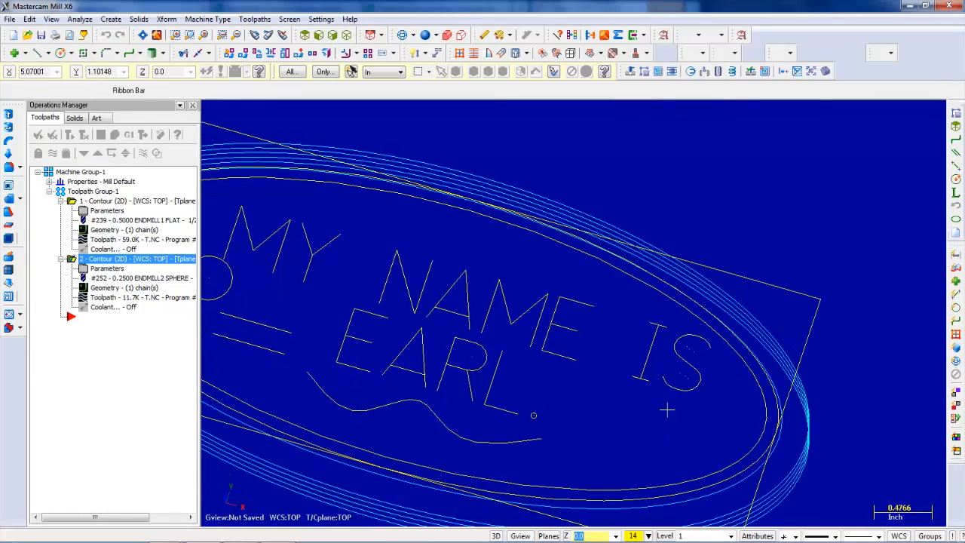
Select the whole machine group and regenerate both contour operations
{"action": "middle_click_drag", "start_coordinate": [668, 410], "coordinate": [630, 415]}
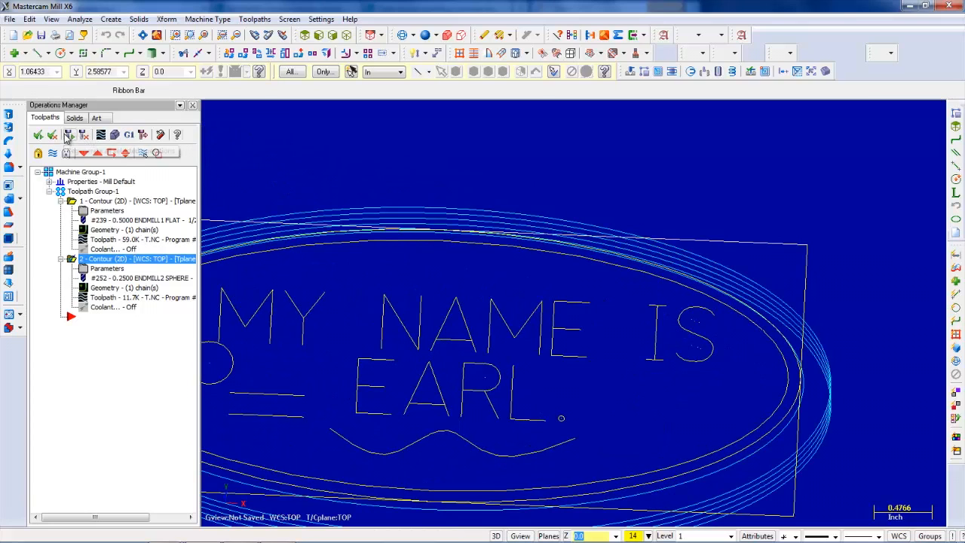
{"action": "left_click", "coordinate": [75, 172]}
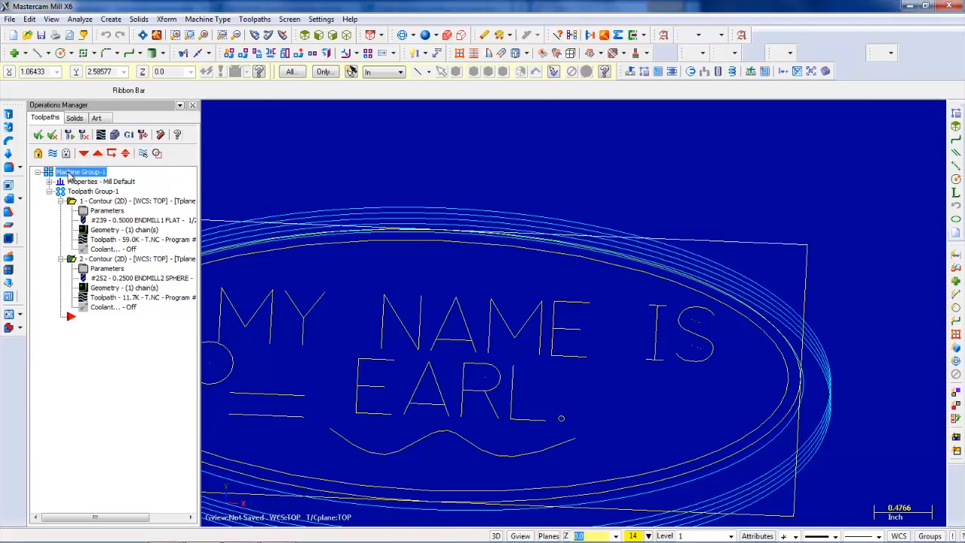
{"action": "left_click", "coordinate": [73, 137]}
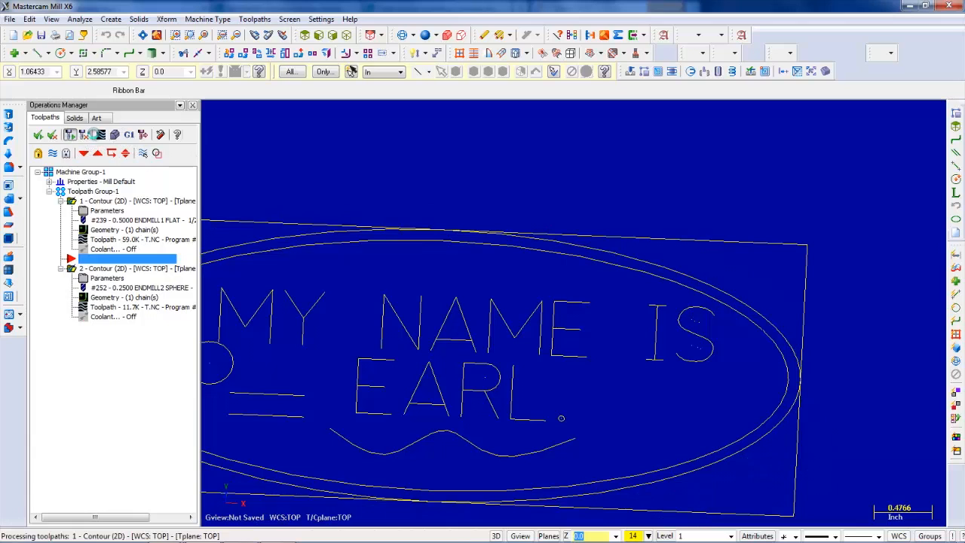
Verify both contour operations on the simulated stock, running the simulation through to the end
{"action": "left_click", "coordinate": [115, 135]}
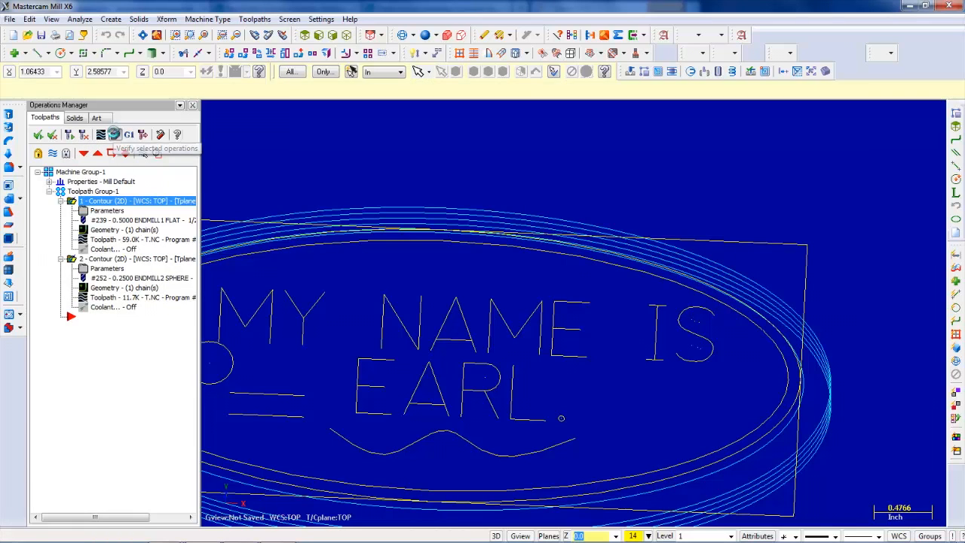
{"action": "left_click", "coordinate": [108, 129]}
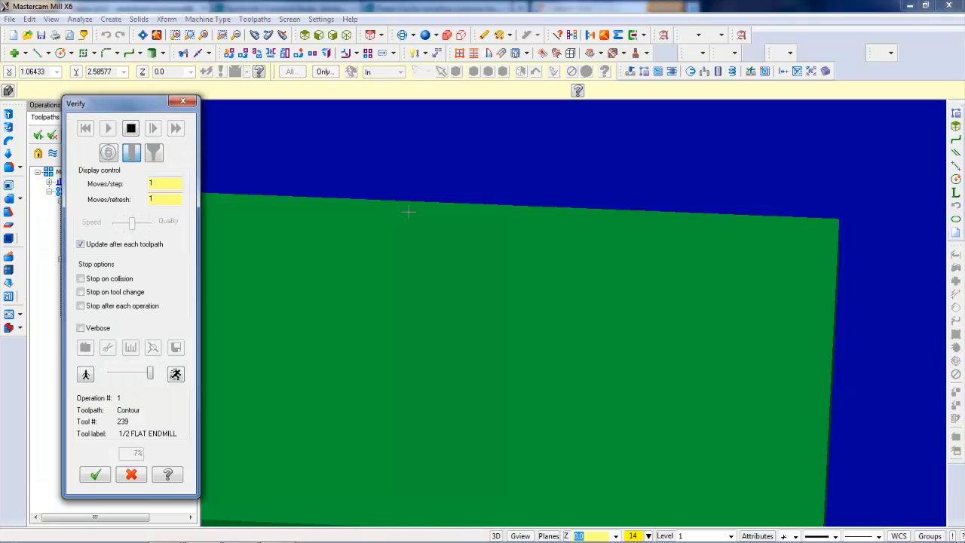
{"action": "middle_click_drag", "start_coordinate": [445, 253], "coordinate": [457, 289]}
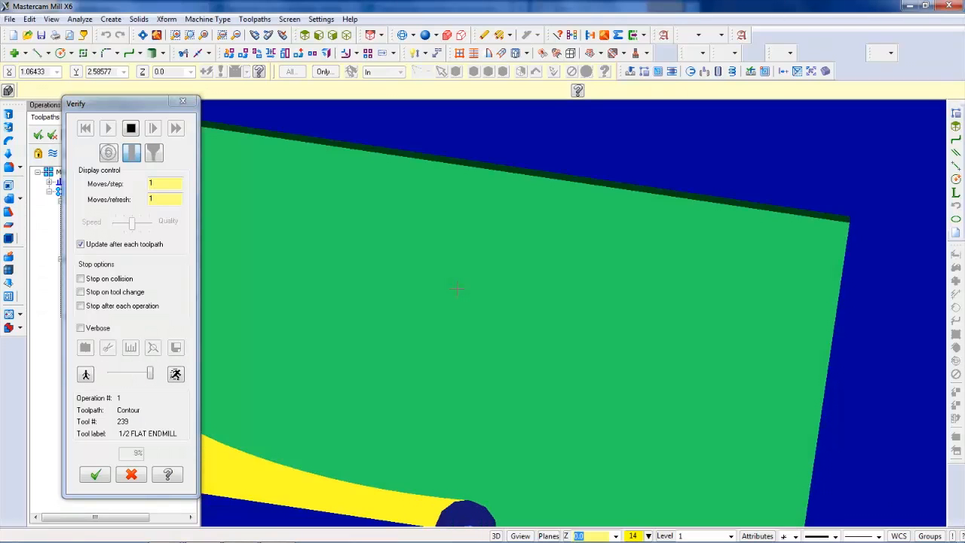
{"action": "scroll", "coordinate": [457, 287], "scroll_direction": "down", "scroll_amount": 5}
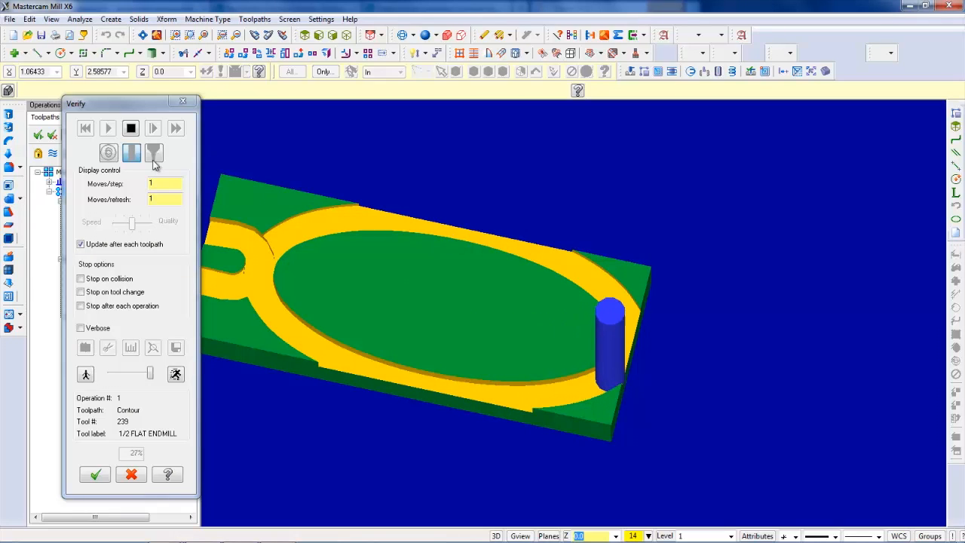
{"action": "left_click", "coordinate": [177, 129]}
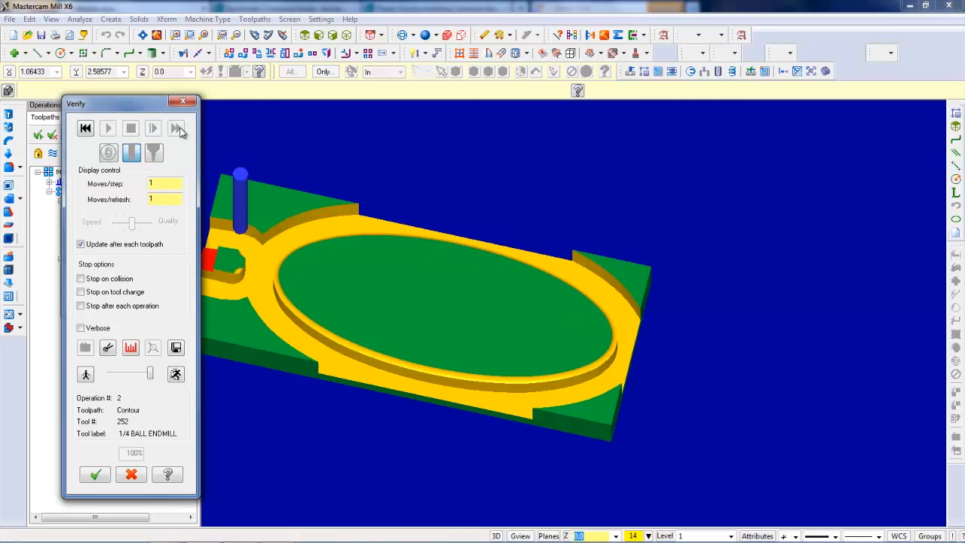
Examine the ball endmill's cut around the ellipse edge on the simulated stock from the side, and close the verification
{"action": "middle_click_drag", "start_coordinate": [571, 323], "coordinate": [625, 312]}
{"action": "scroll", "coordinate": [578, 362], "scroll_direction": "up", "scroll_amount": 5}
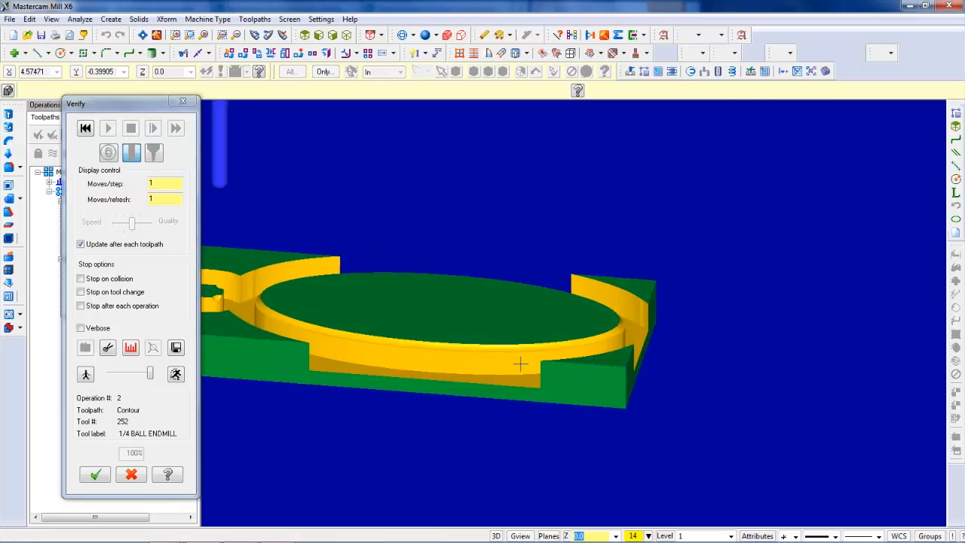
{"action": "middle_click_drag", "start_coordinate": [526, 398], "coordinate": [711, 319]}
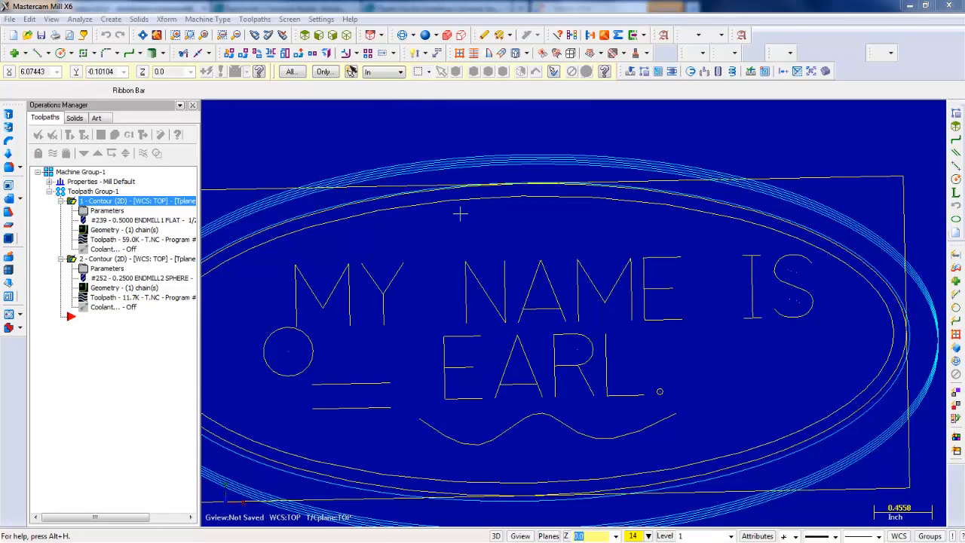
Start a third contour toolpath after the two existing contour operations
{"action": "scroll", "coordinate": [460, 215], "scroll_direction": "down", "scroll_amount": 3}
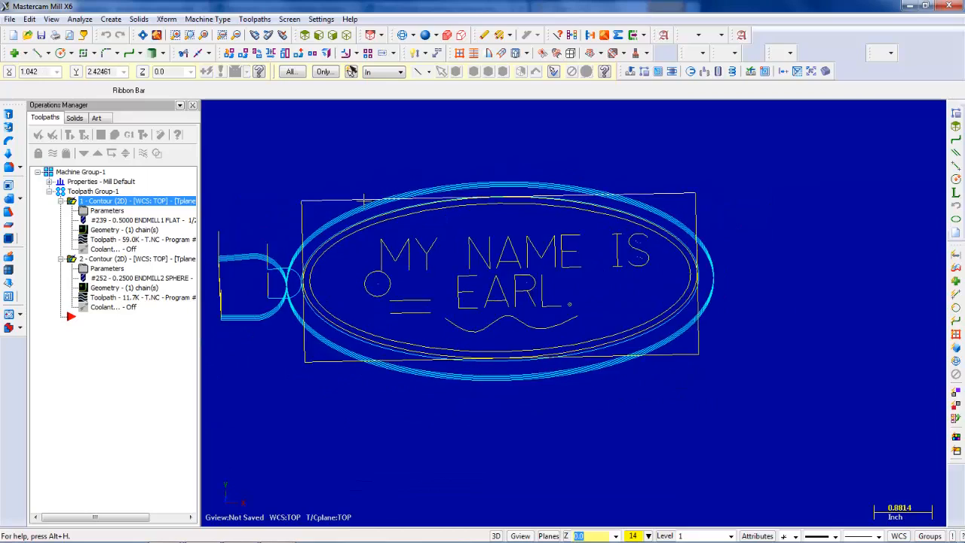
{"action": "scroll", "coordinate": [430, 218], "scroll_direction": "up", "scroll_amount": 3}
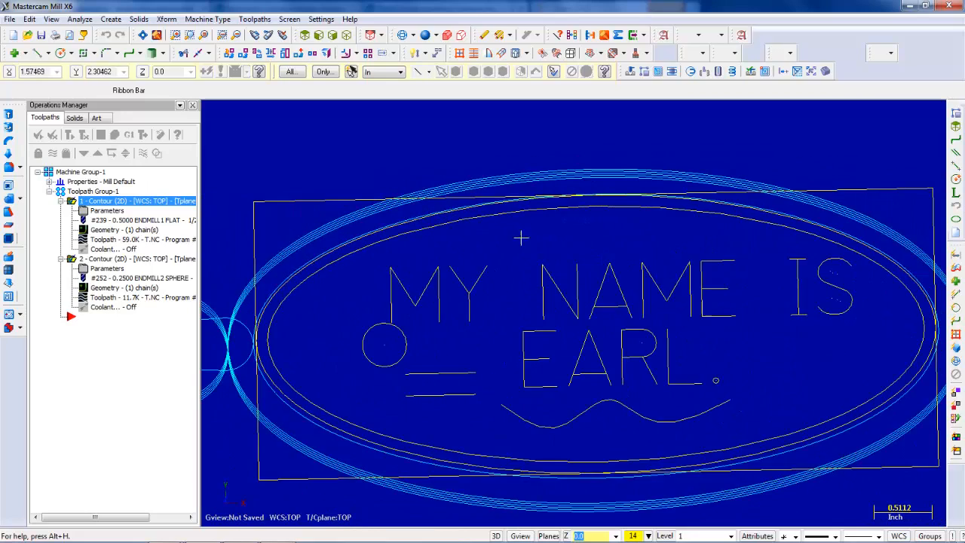
{"action": "scroll", "coordinate": [528, 226], "scroll_direction": "up", "scroll_amount": 2}
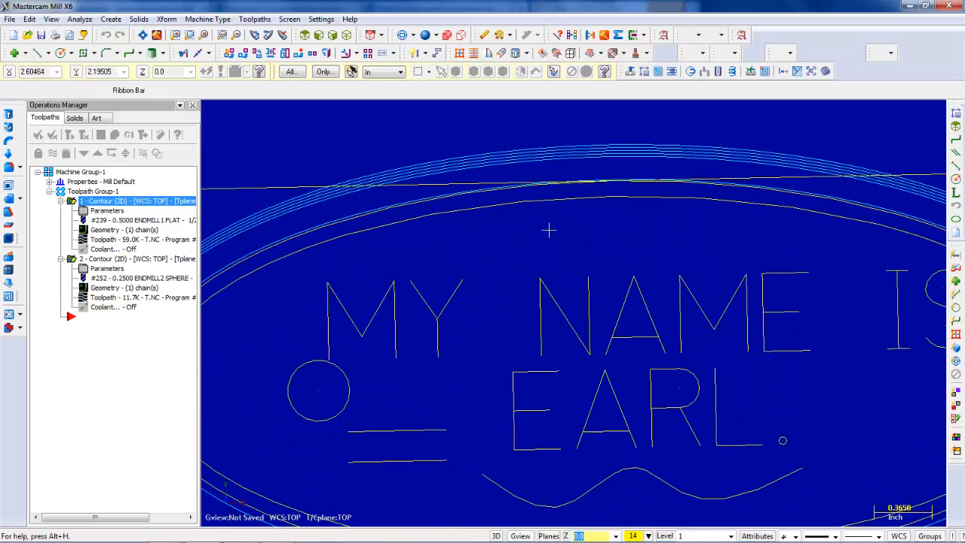
{"action": "left_click", "coordinate": [255, 18]}
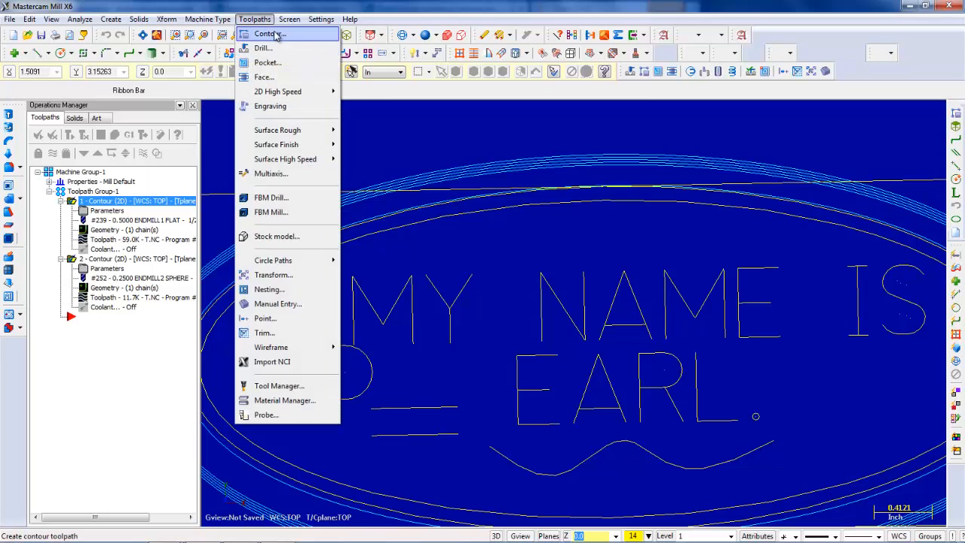
Start a 2D contour toolpath and chain the letter M of the word MY as the first contour
{"action": "left_click", "coordinate": [271, 34]}
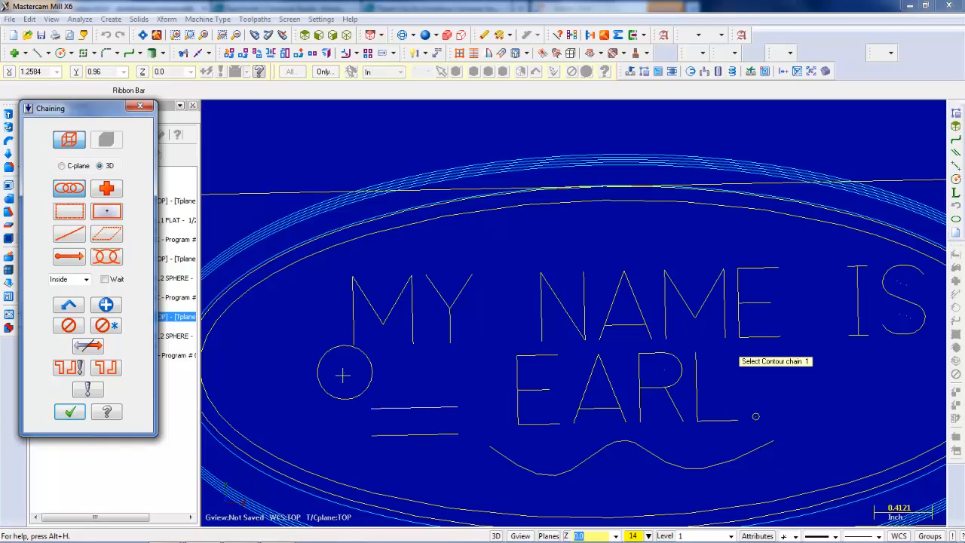
{"action": "scroll", "coordinate": [414, 315], "scroll_direction": "down", "scroll_amount": 1}
{"action": "scroll", "coordinate": [712, 283], "scroll_direction": "up", "scroll_amount": 2}
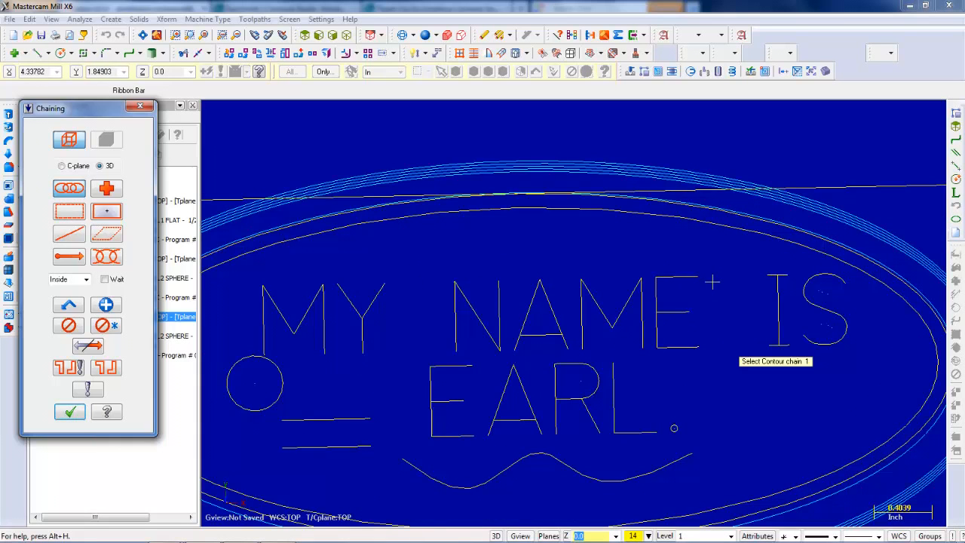
{"action": "scroll", "coordinate": [333, 304], "scroll_direction": "up", "scroll_amount": 1}
{"action": "scroll", "coordinate": [332, 304], "scroll_direction": "up", "scroll_amount": 1}
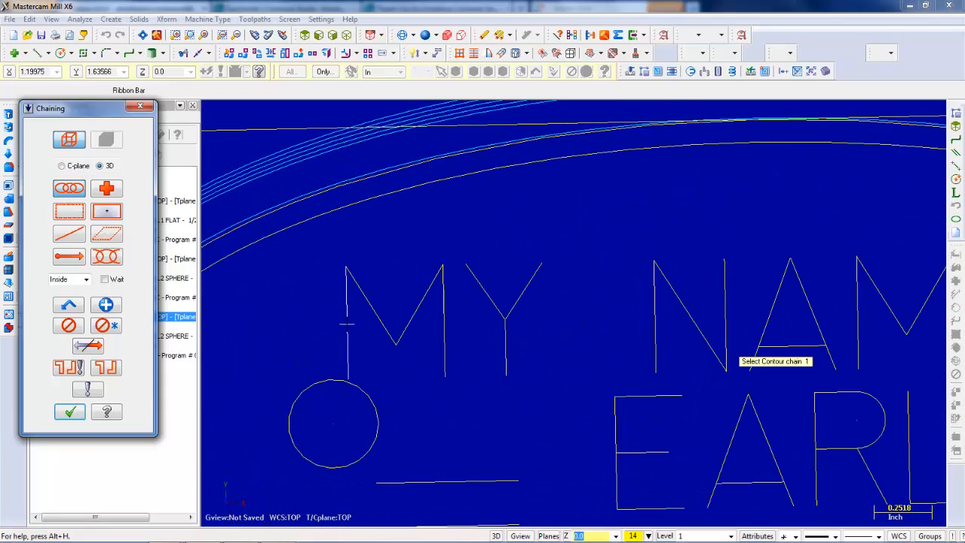
{"action": "left_click", "coordinate": [344, 326]}
{"action": "scroll", "coordinate": [470, 315], "scroll_direction": "down", "scroll_amount": 2}
{"action": "scroll", "coordinate": [470, 314], "scroll_direction": "up", "scroll_amount": 1}
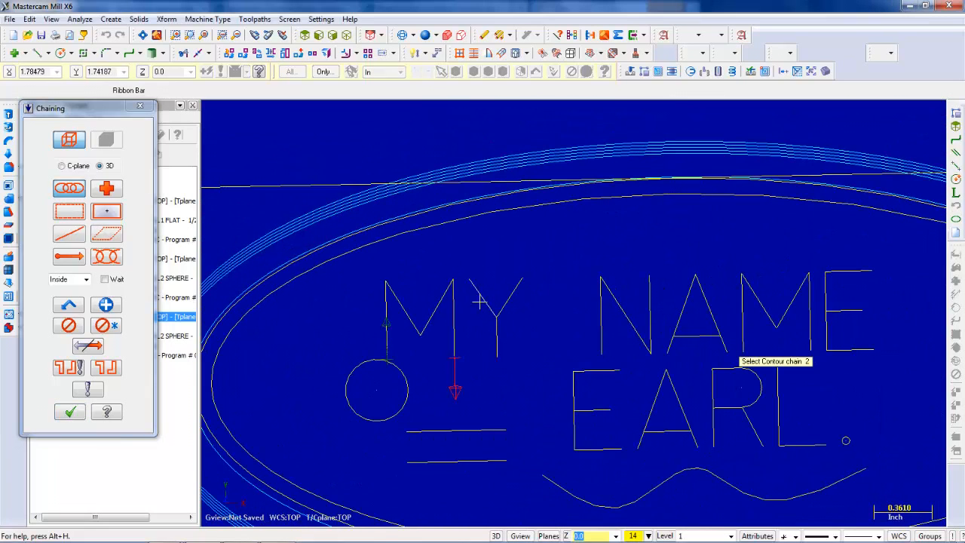
Chain the strokes of the letter Y as separate contours, ending the last chain at its branch point
{"action": "left_click", "coordinate": [484, 295]}
{"action": "left_click", "coordinate": [504, 303]}
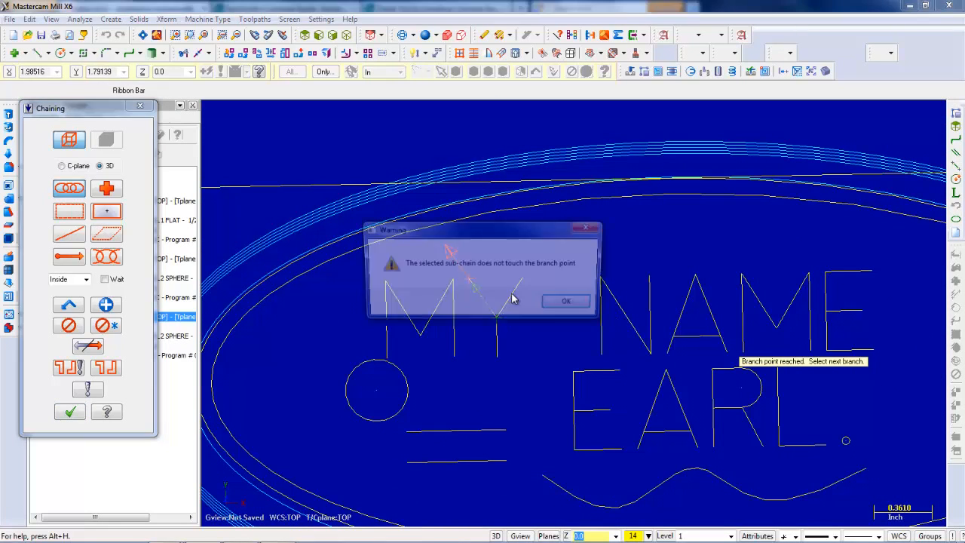
{"action": "left_click", "coordinate": [572, 304]}
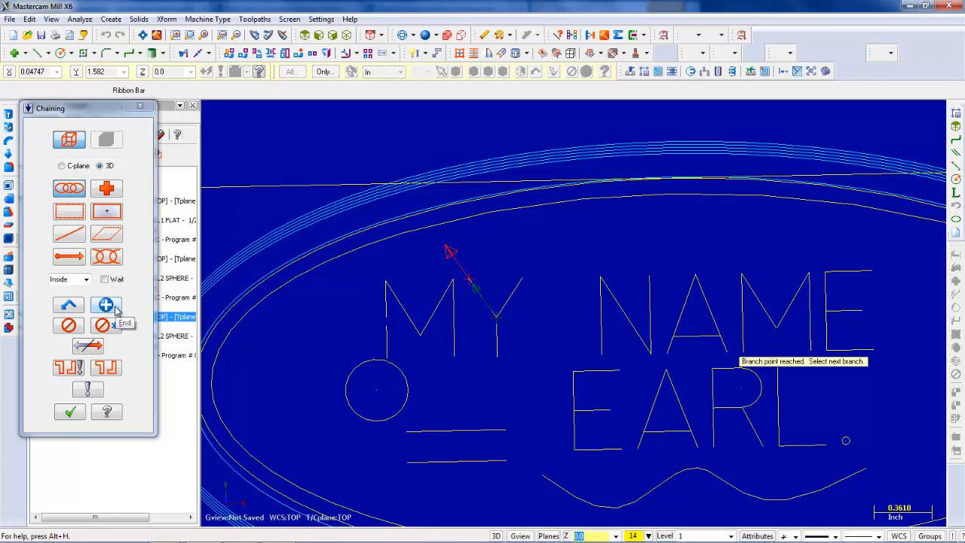
{"action": "left_click", "coordinate": [515, 287]}
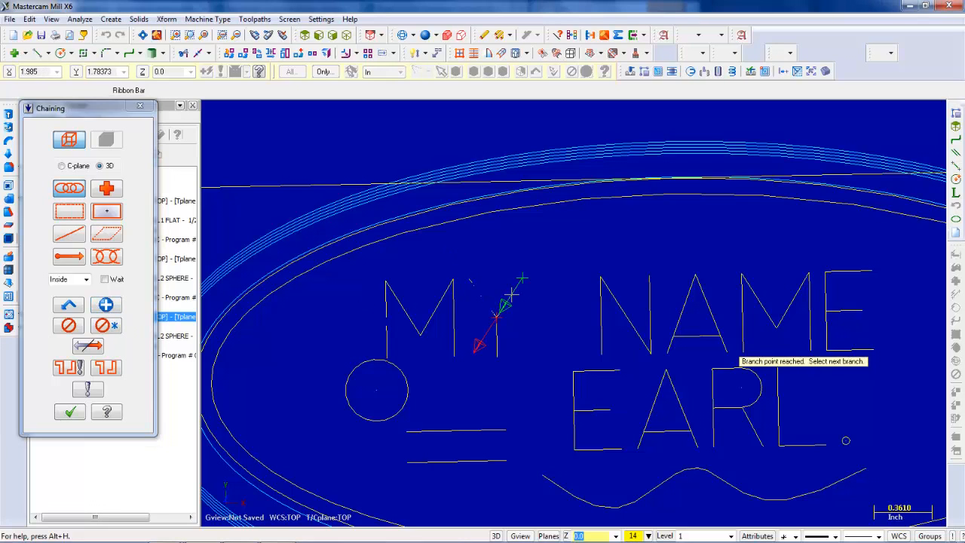
{"action": "left_click", "coordinate": [498, 341]}
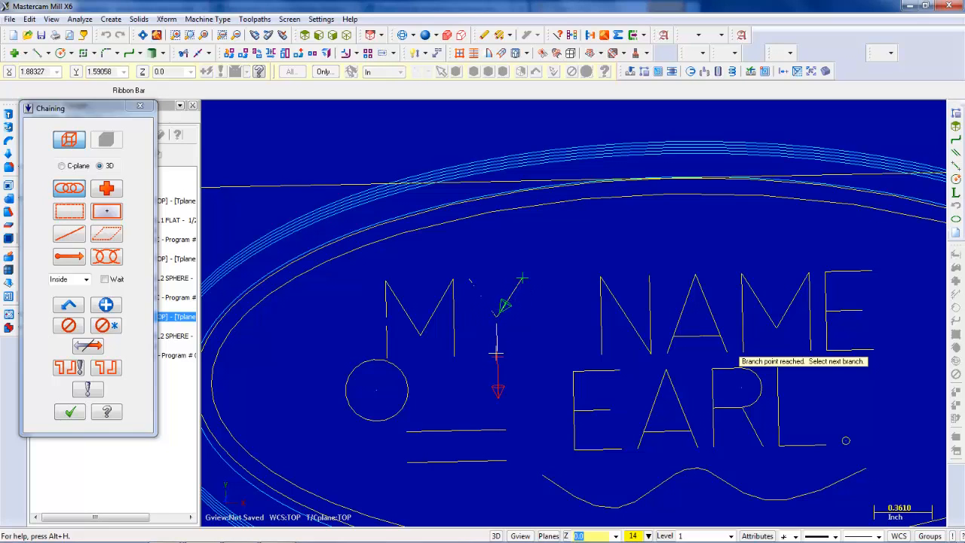
{"action": "left_click", "coordinate": [110, 306]}
Chain the letters N and A of NAME, with the A's crossbar as its own chain
{"action": "left_click", "coordinate": [598, 341]}
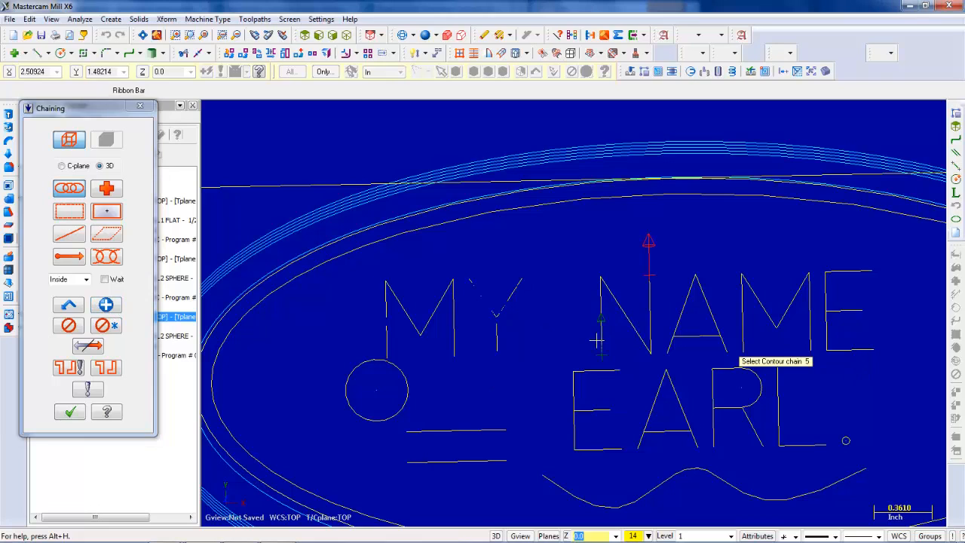
{"action": "left_click", "coordinate": [685, 305]}
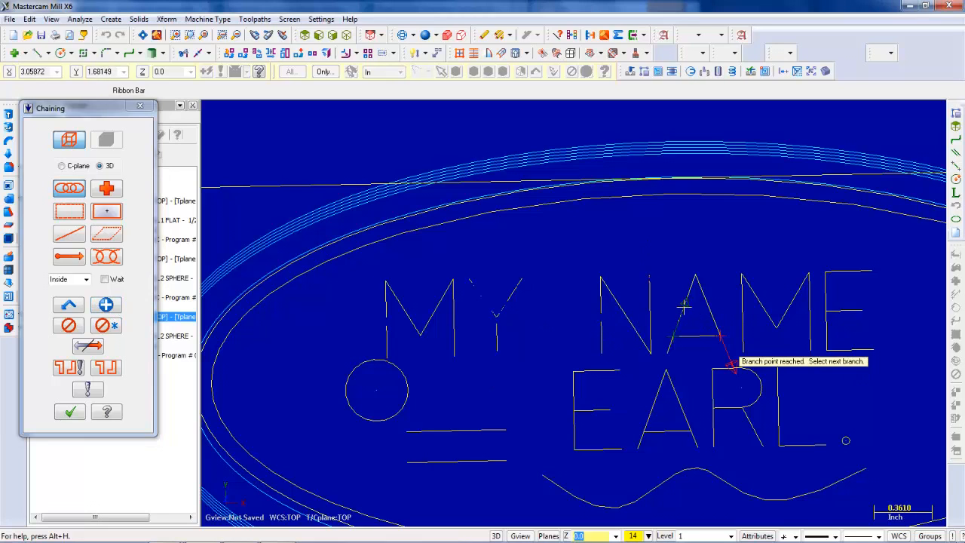
{"action": "left_click", "coordinate": [114, 307]}
{"action": "left_click", "coordinate": [685, 336]}
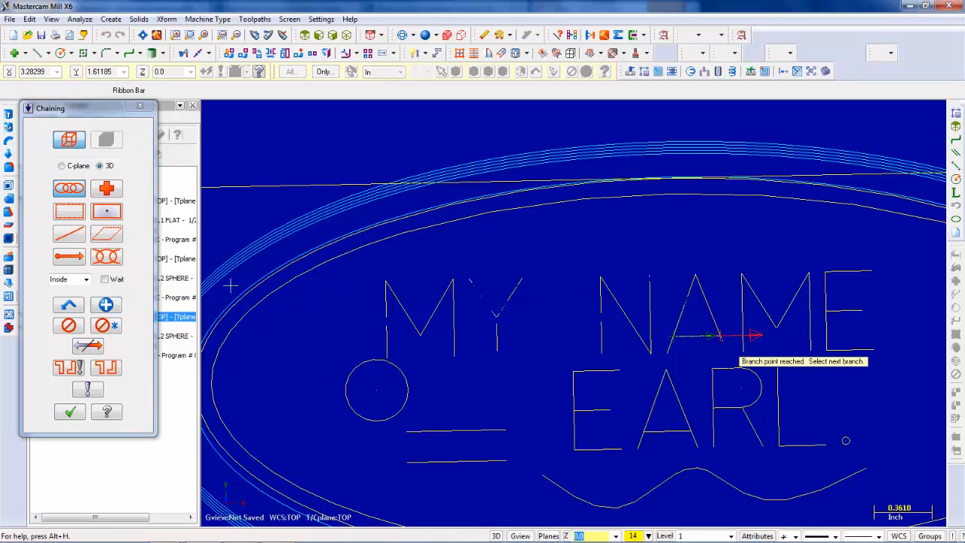
Chain the letters M and E of NAME, adding the E's middle bar as a separate ended chain
{"action": "left_click", "coordinate": [745, 324]}
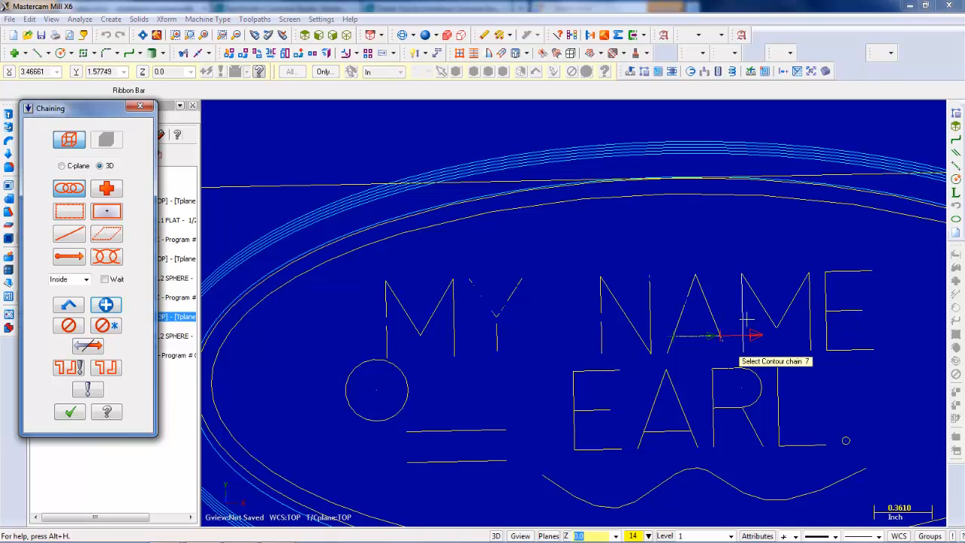
{"action": "left_click", "coordinate": [828, 285]}
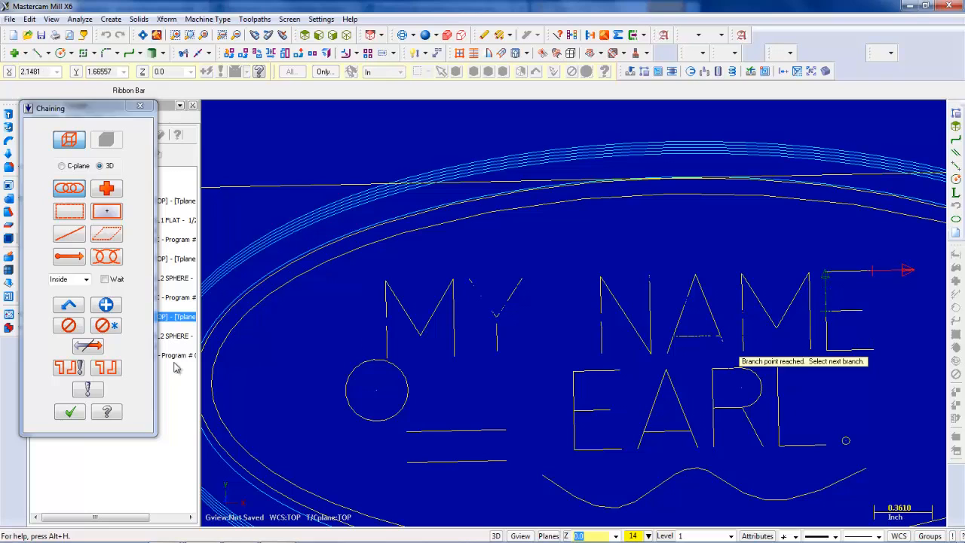
{"action": "left_click", "coordinate": [105, 305]}
{"action": "left_click", "coordinate": [861, 315]}
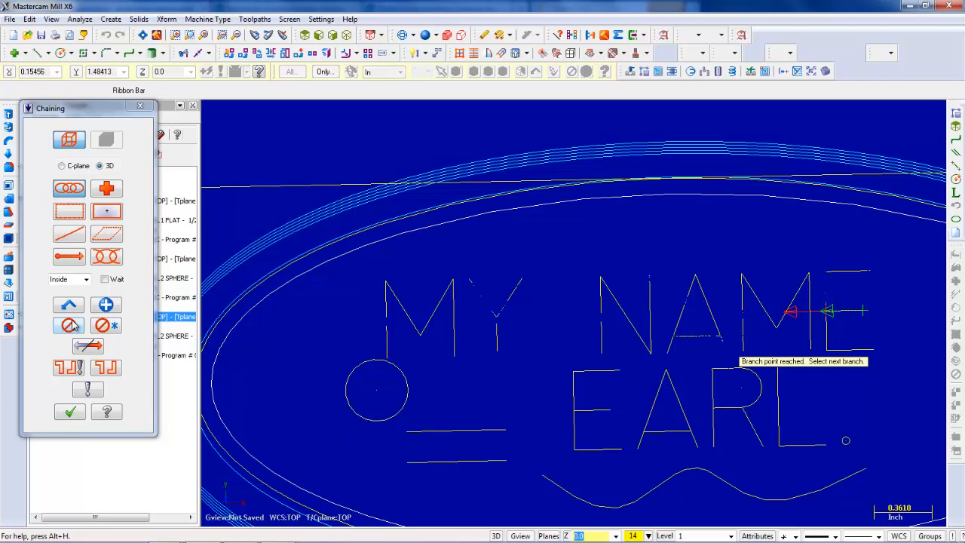
{"action": "left_click", "coordinate": [106, 305]}
Chain the letters E and A of the lower text line, with each middle bar as a separate chain
{"action": "left_click", "coordinate": [575, 390]}
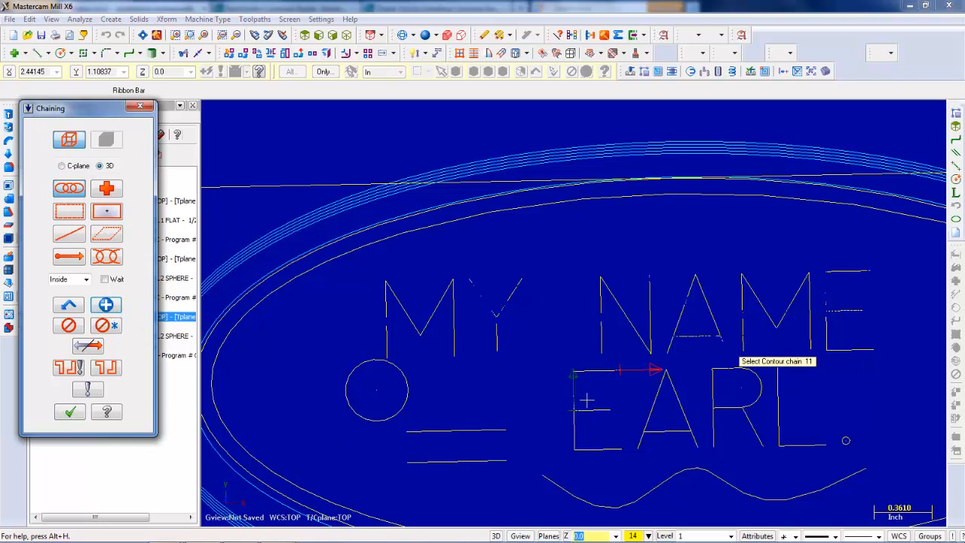
{"action": "left_click", "coordinate": [598, 411]}
{"action": "left_click", "coordinate": [657, 399]}
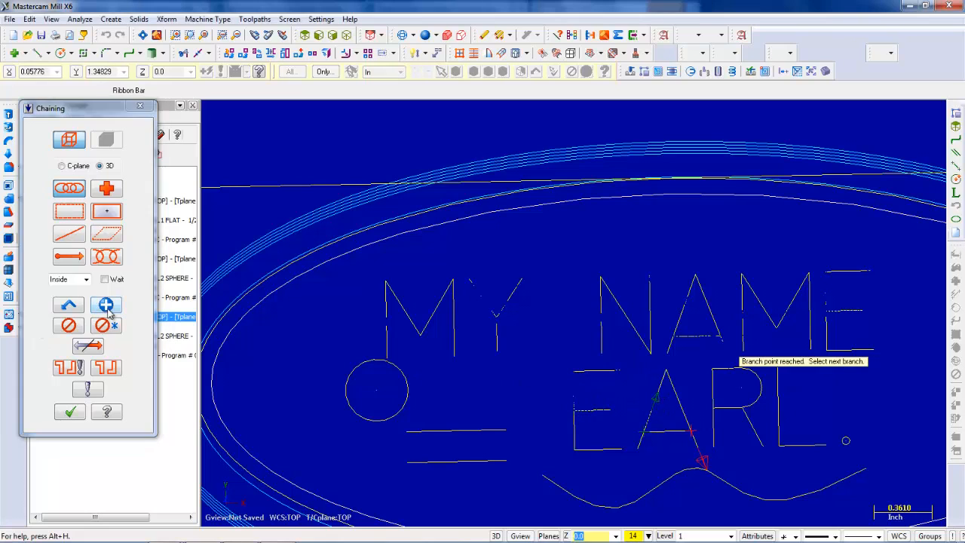
{"action": "left_click", "coordinate": [65, 304]}
{"action": "left_click", "coordinate": [657, 432]}
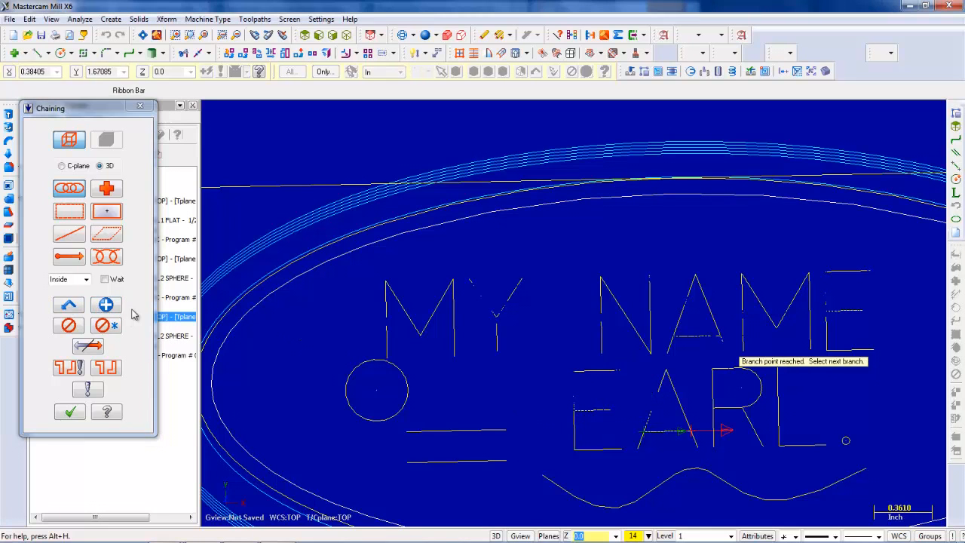
{"action": "left_click", "coordinate": [108, 308]}
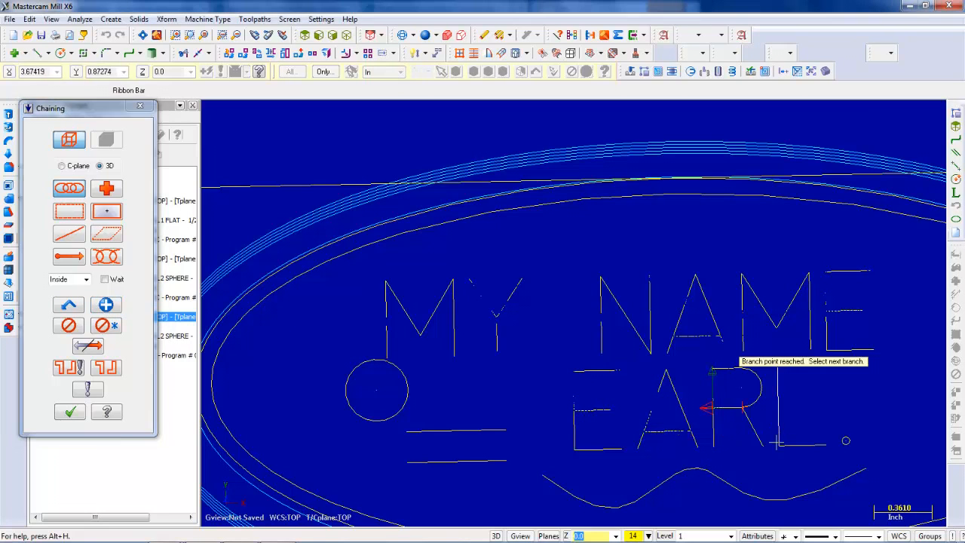
Chain the letters R and L of the lower text line, with the R's diagonal leg as its own chain
{"action": "left_click", "coordinate": [106, 304]}
{"action": "left_click", "coordinate": [751, 420]}
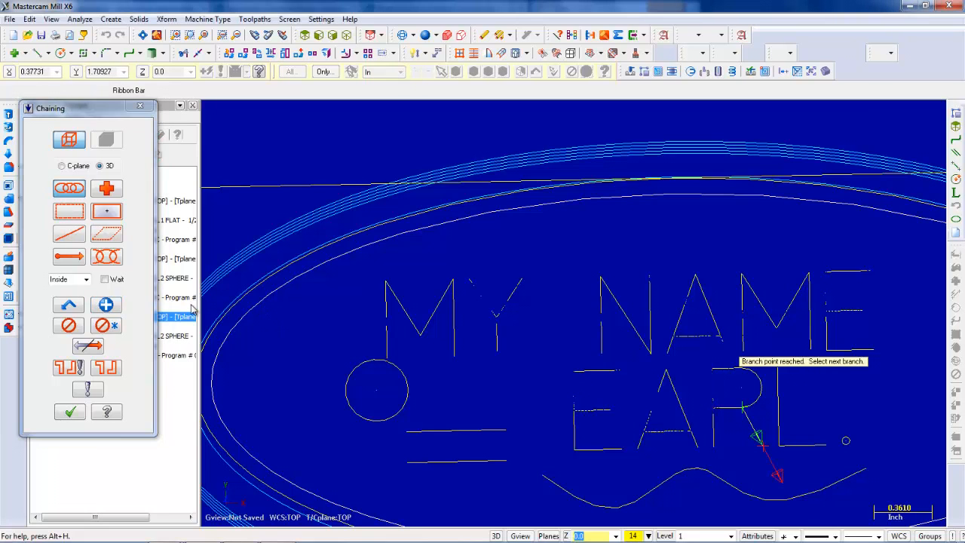
{"action": "left_click", "coordinate": [117, 304]}
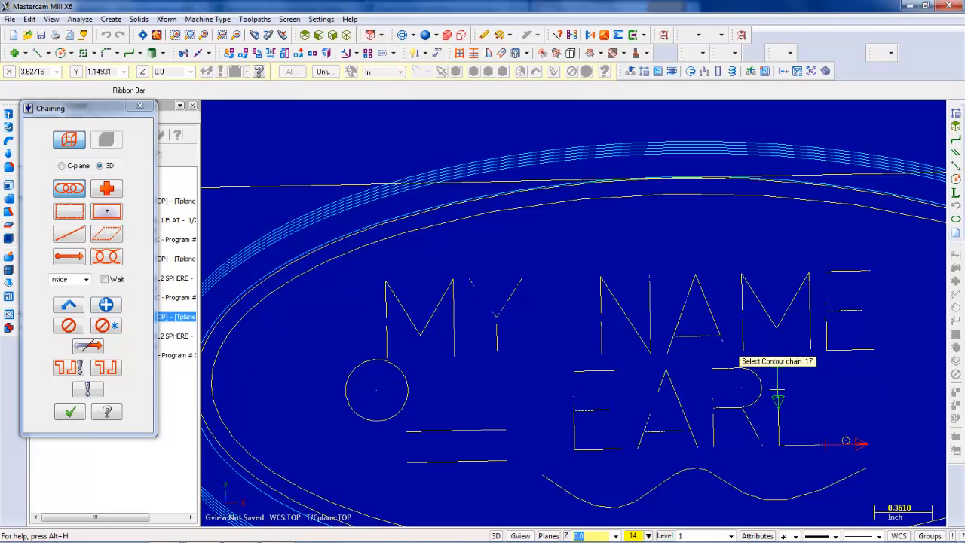
Chain the period, the large circle, the two horizontal lines and the wavy line, and accept the contour selection
{"action": "scroll", "coordinate": [816, 410], "scroll_direction": "up", "scroll_amount": 3}
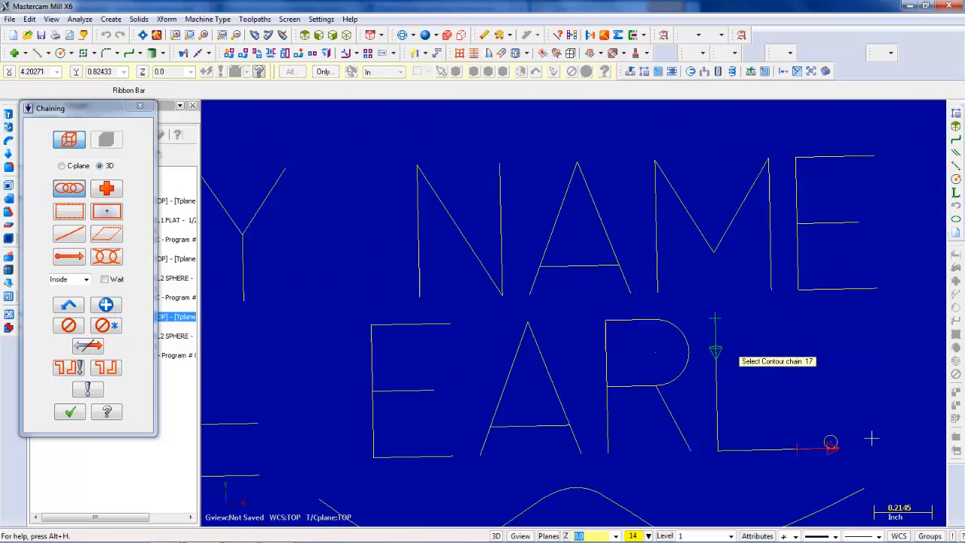
{"action": "scroll", "coordinate": [815, 410], "scroll_direction": "down", "scroll_amount": 4}
{"action": "scroll", "coordinate": [491, 349], "scroll_direction": "up", "scroll_amount": 2}
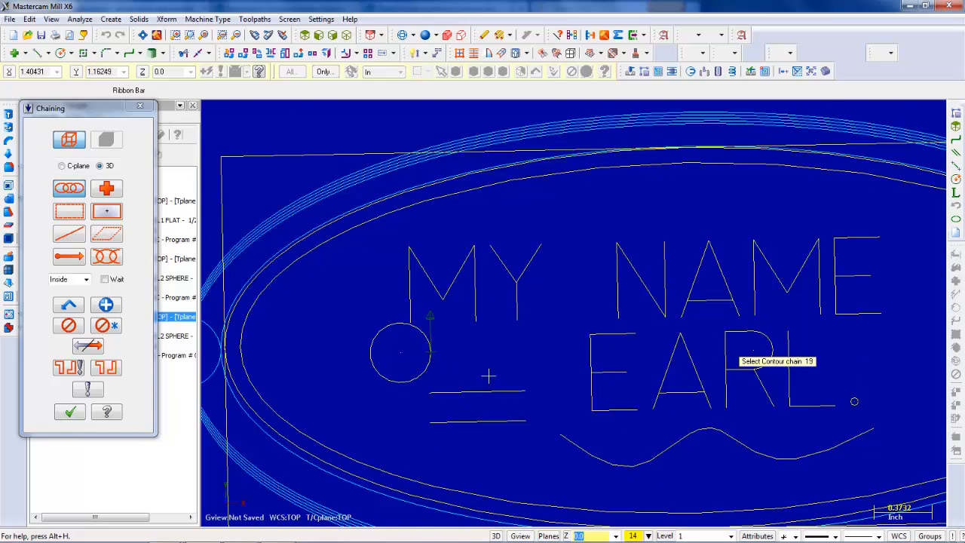
{"action": "left_click", "coordinate": [490, 391]}
{"action": "left_click", "coordinate": [492, 421]}
{"action": "left_click", "coordinate": [577, 446]}
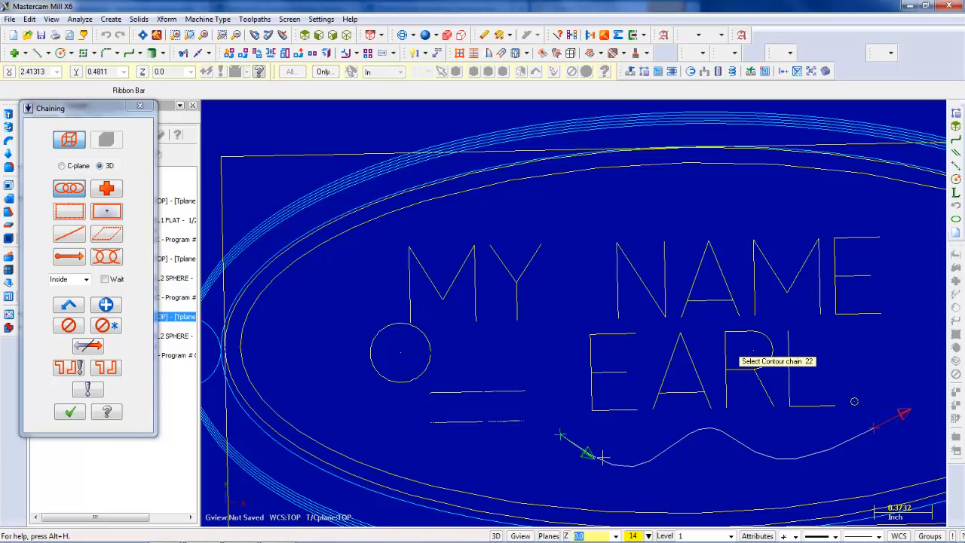
{"action": "left_click", "coordinate": [68, 413]}
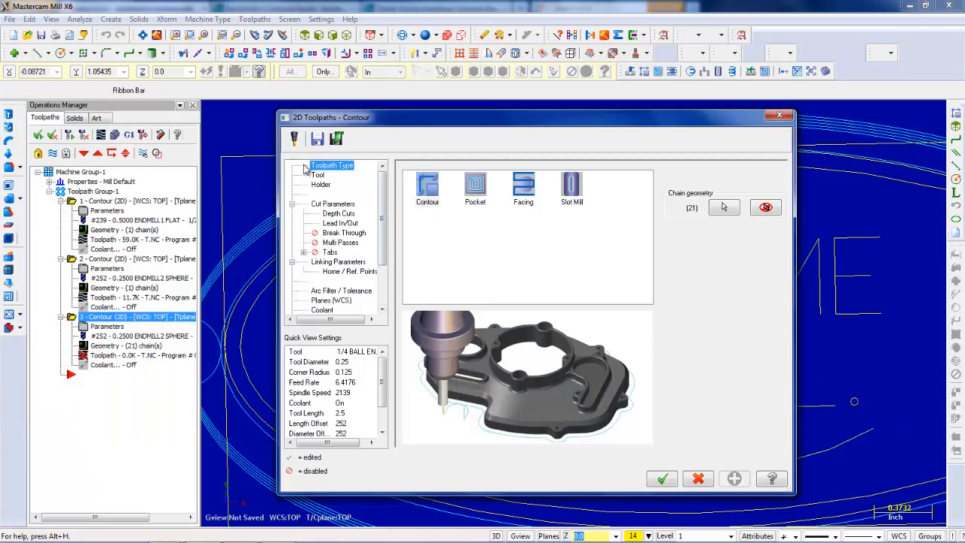
Keep the Contour toolpath type and load the 1/16 BALL ENDMILL (tool 247) from the tool library
{"action": "left_click", "coordinate": [432, 190]}
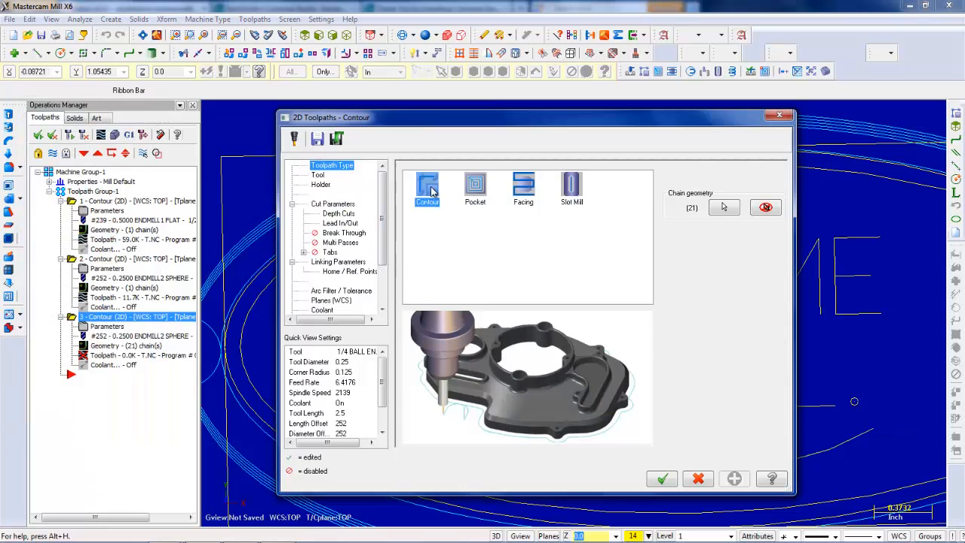
{"action": "left_click", "coordinate": [330, 175]}
{"action": "left_click", "coordinate": [451, 368]}
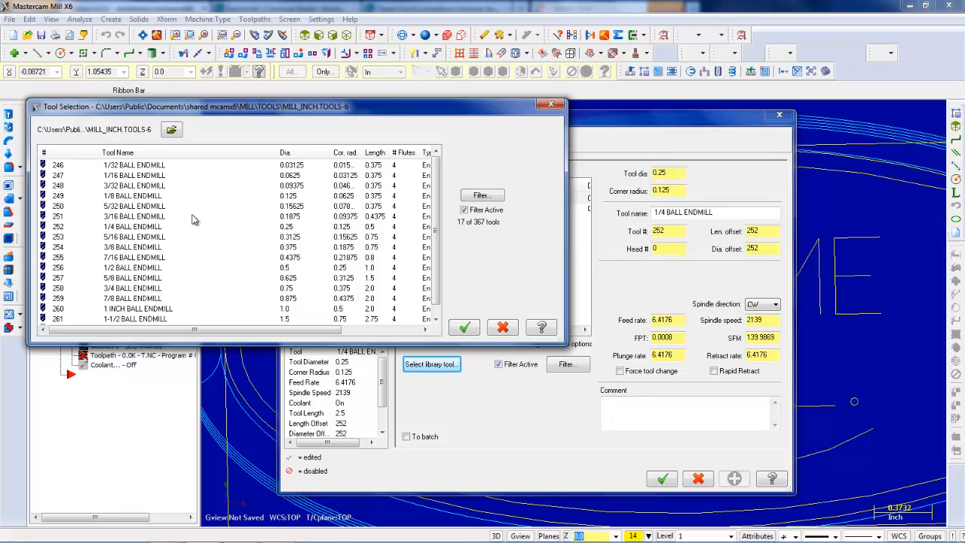
{"action": "left_click", "coordinate": [145, 176]}
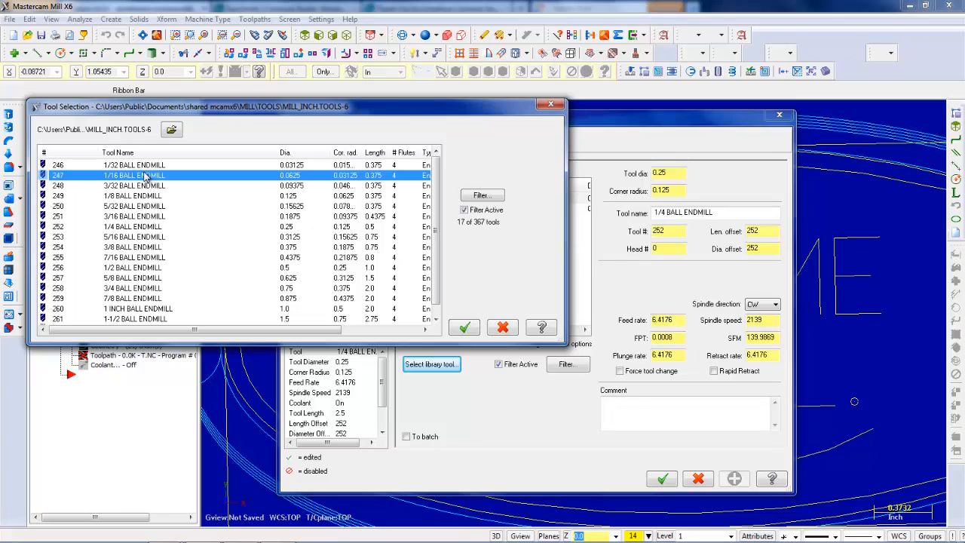
{"action": "left_click", "coordinate": [461, 327]}
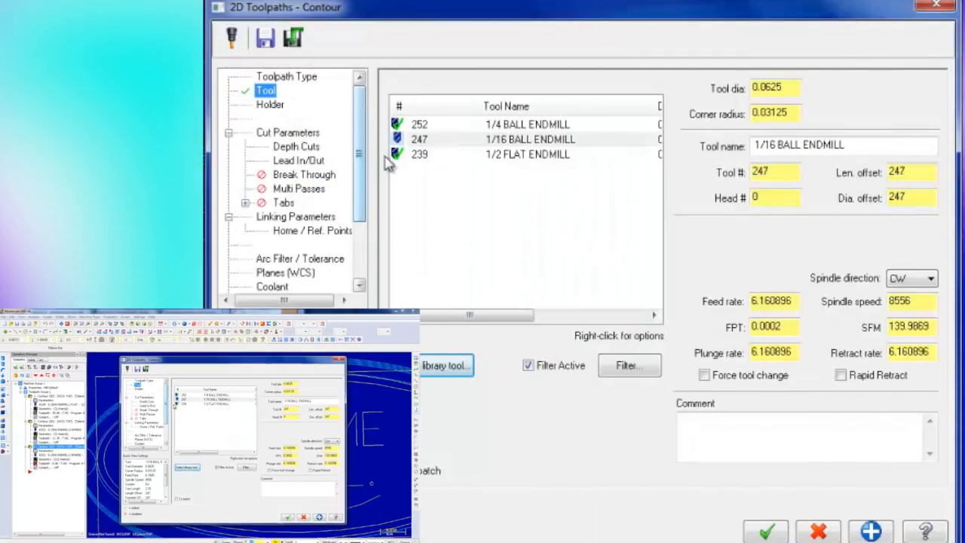
Set the diameter offset of the 1/16 BALL ENDMILL to 0
{"action": "left_click", "coordinate": [392, 140]}
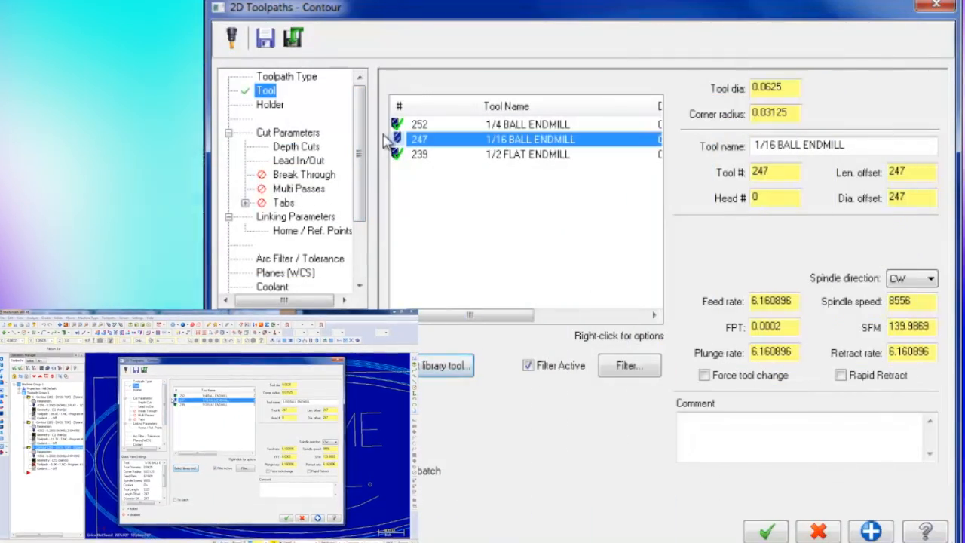
{"action": "double_click", "coordinate": [933, 196]}
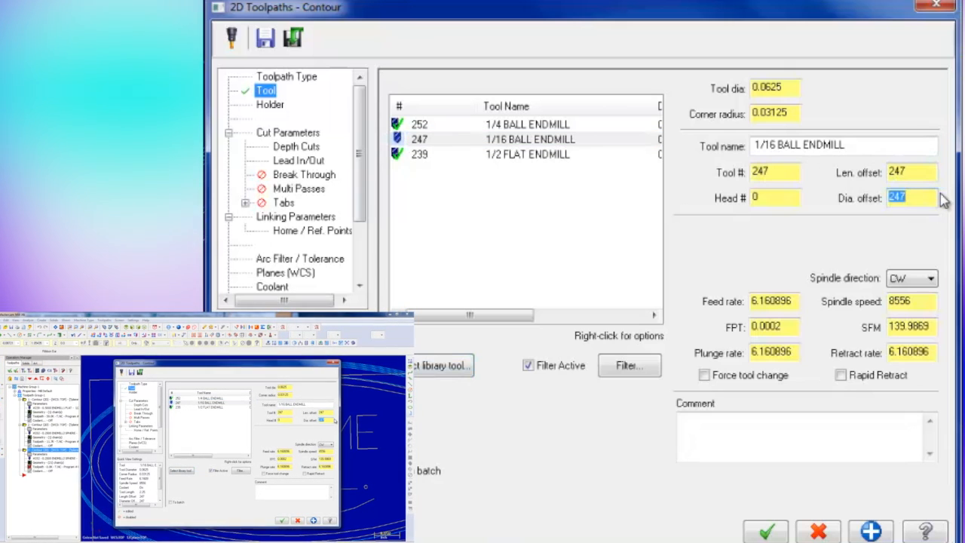
{"action": "type", "text": "0"}
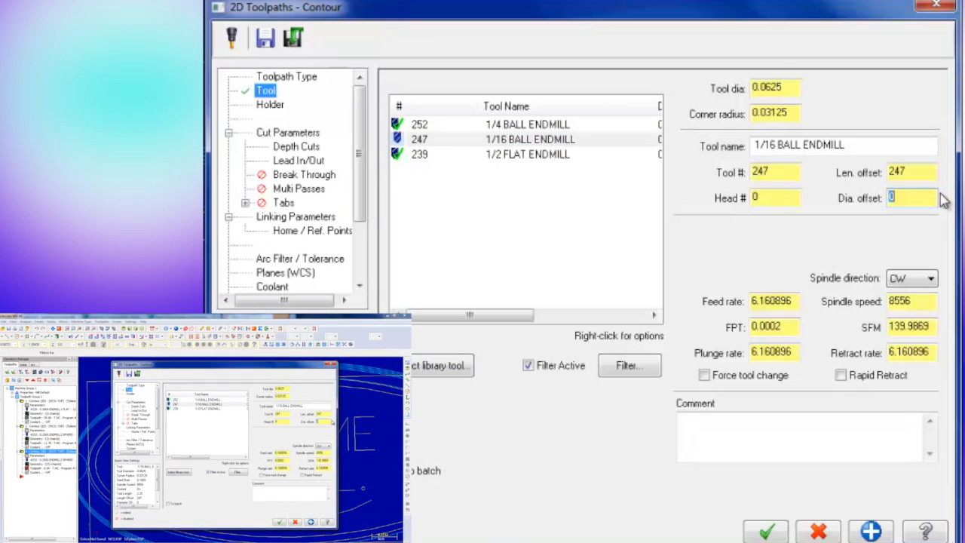
Set the compensation type in the contour's cut parameters to Off
{"action": "left_click", "coordinate": [269, 135]}
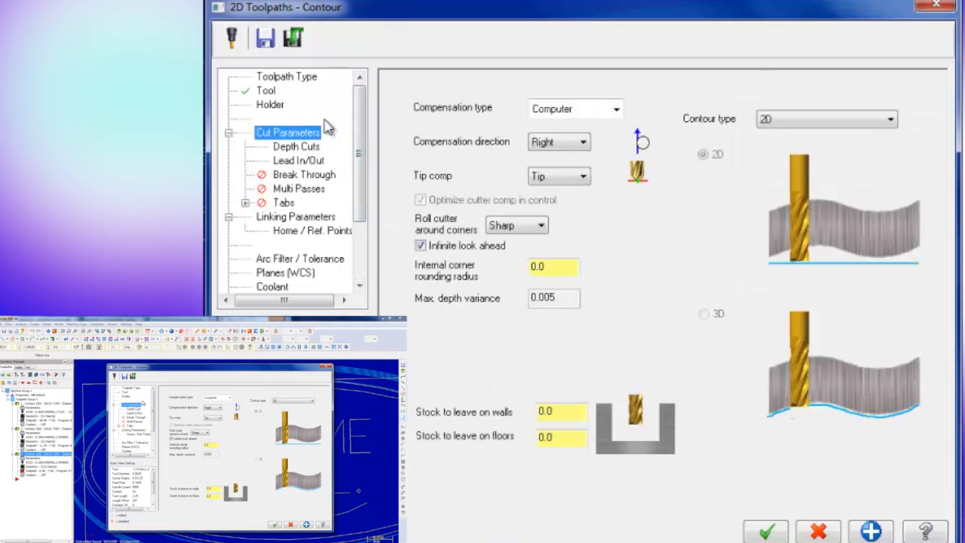
{"action": "left_click", "coordinate": [616, 110]}
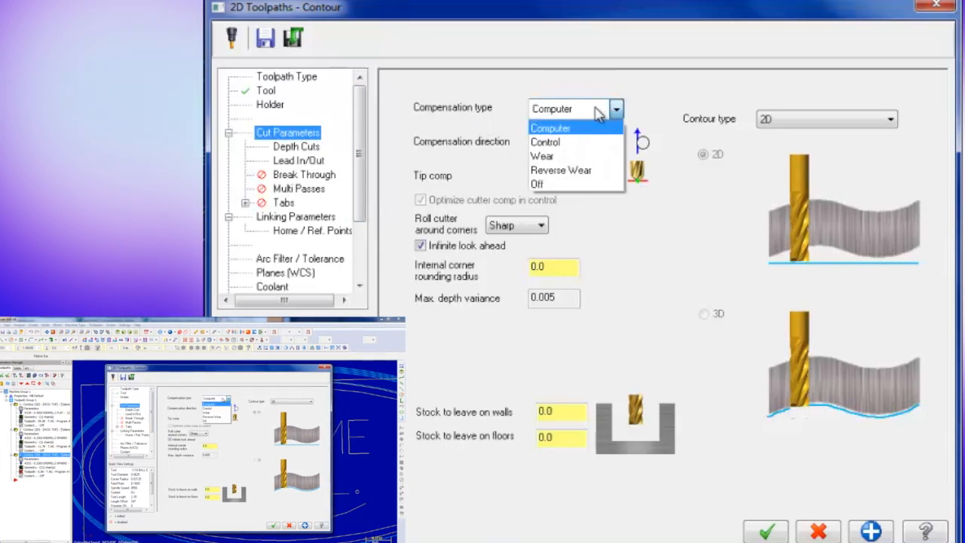
{"action": "left_click", "coordinate": [588, 187]}
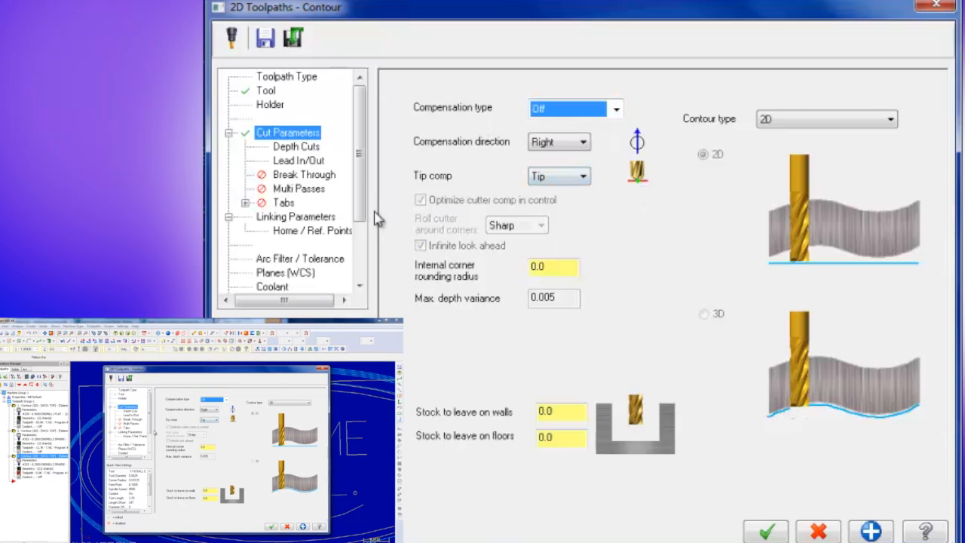
Set the lettering contour's depth to -0.05 in the linking parameters and accept the toolpath
{"action": "left_click", "coordinate": [298, 147]}
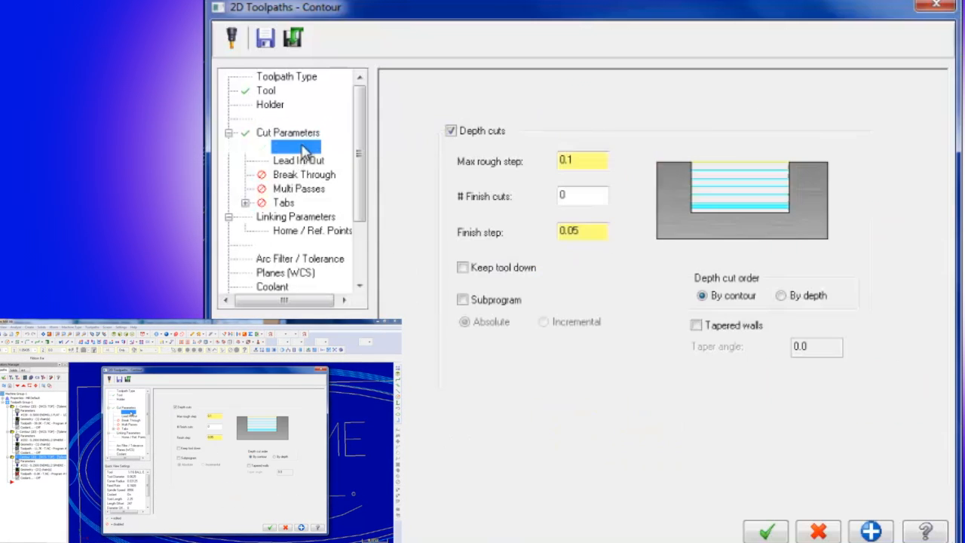
{"action": "left_click", "coordinate": [294, 218]}
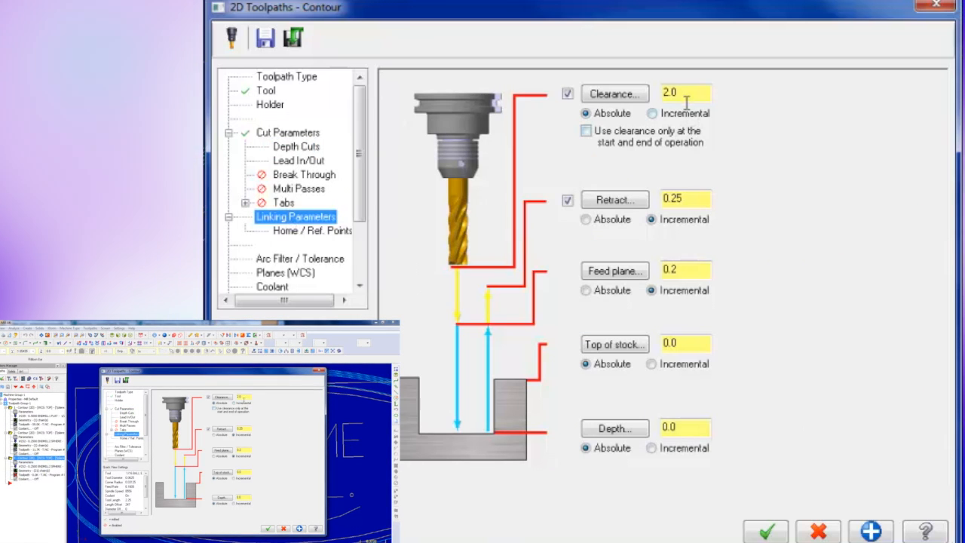
{"action": "left_click", "coordinate": [688, 344]}
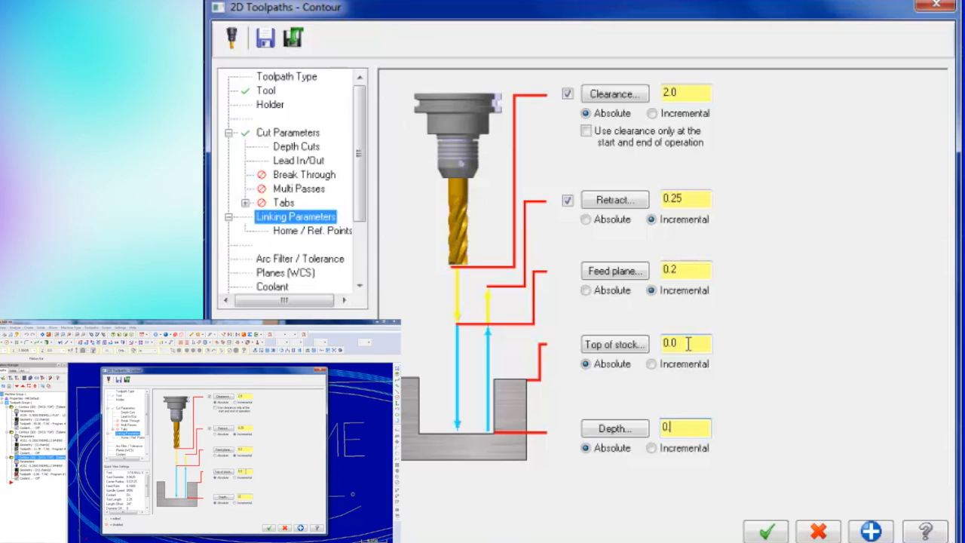
{"action": "type", "text": "0.05"}
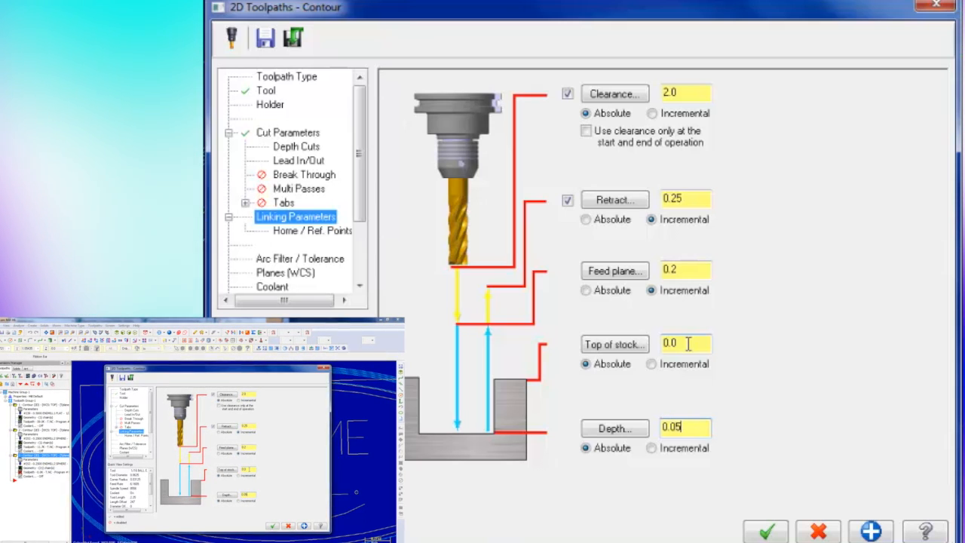
{"action": "left_click", "coordinate": [666, 426]}
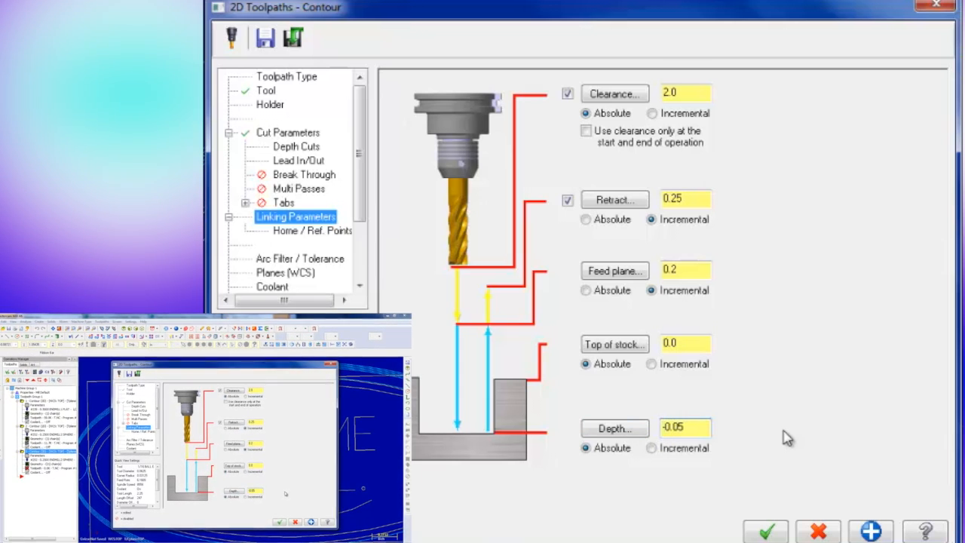
{"action": "type", "text": "-"}
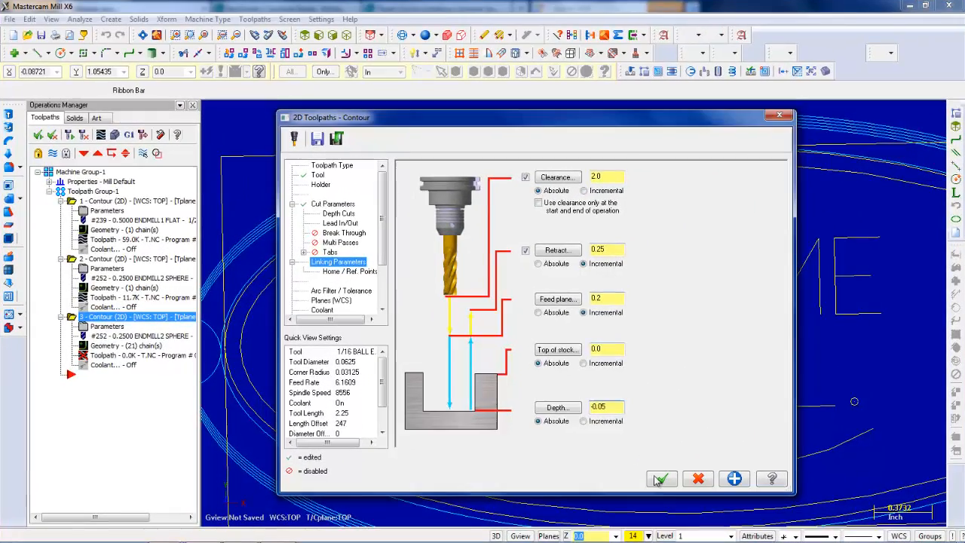
{"action": "left_click", "coordinate": [657, 480]}
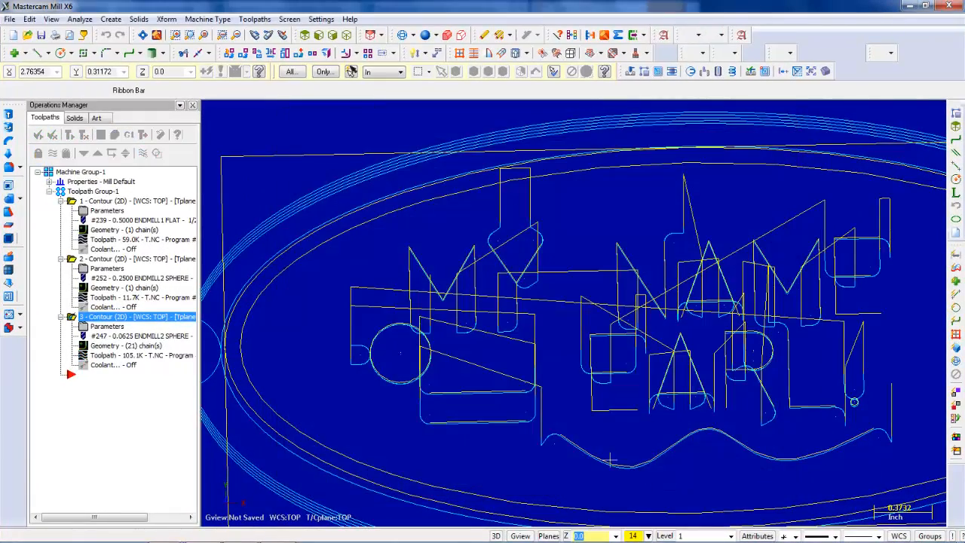
Verify all operations of the machine group, running the cutting simulation through to the end
{"action": "scroll", "coordinate": [582, 381], "scroll_direction": "down", "scroll_amount": 5}
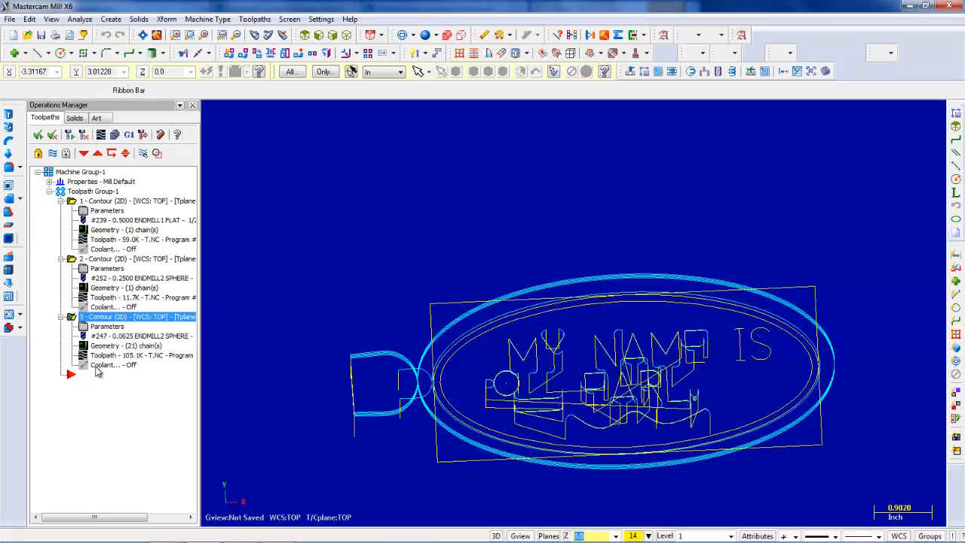
{"action": "left_click", "coordinate": [74, 173]}
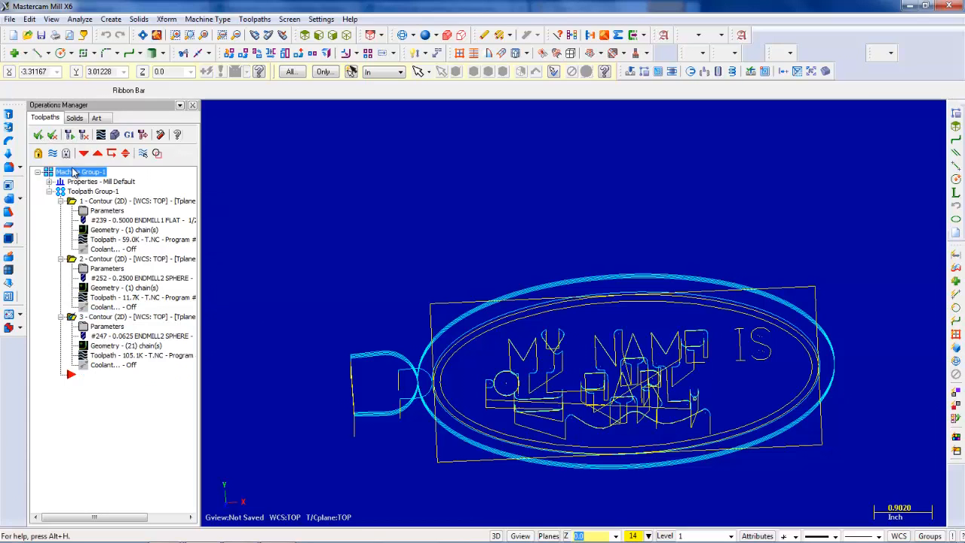
{"action": "left_click", "coordinate": [114, 136]}
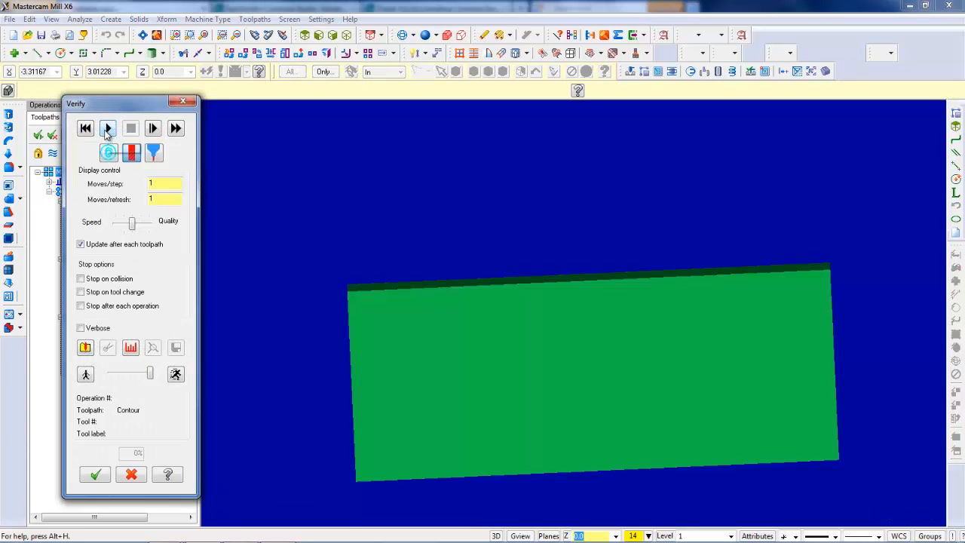
{"action": "left_click", "coordinate": [107, 129]}
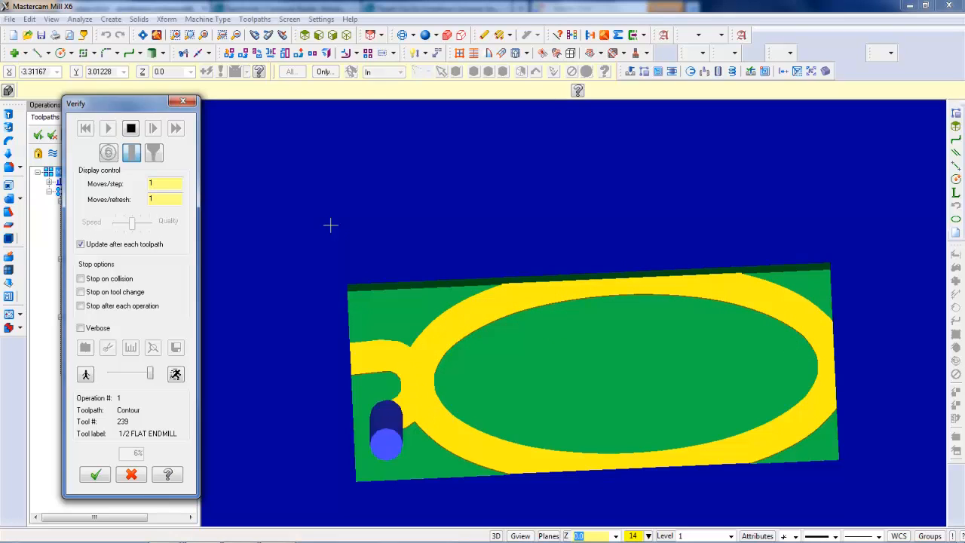
{"action": "left_click", "coordinate": [132, 132]}
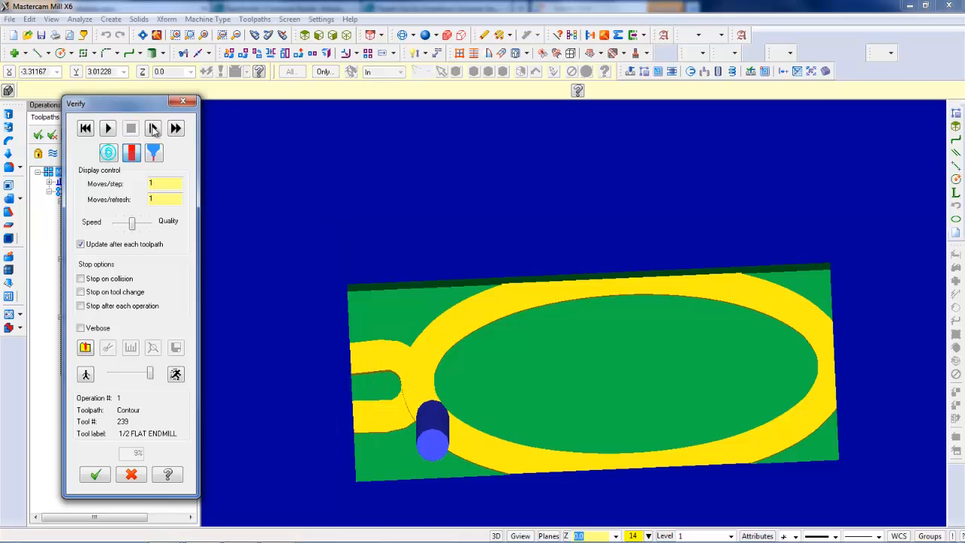
{"action": "left_click", "coordinate": [177, 129]}
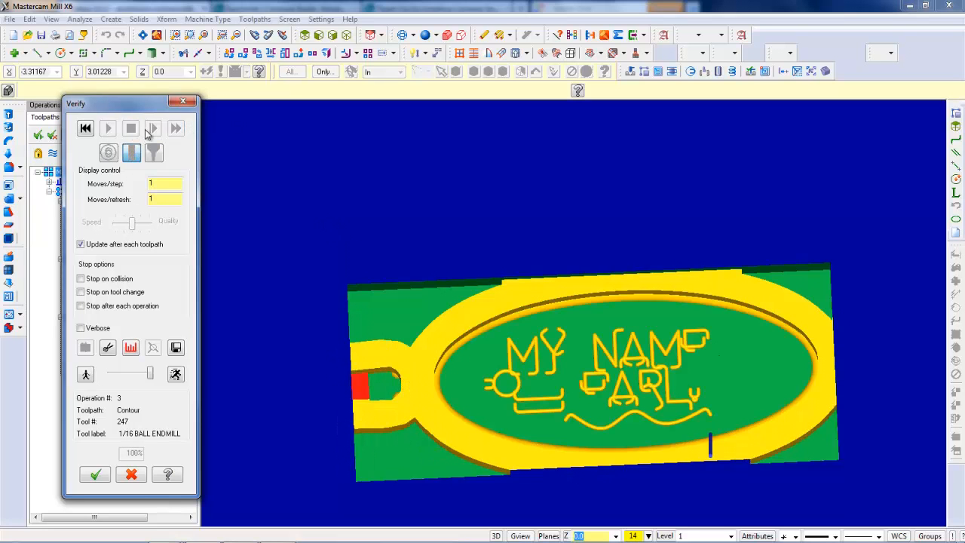
Examine the simulated engraving of the letters and decorations up close, including the cut ends, and close the verification
{"action": "middle_click_drag", "start_coordinate": [694, 394], "coordinate": [617, 420]}
{"action": "scroll", "coordinate": [618, 419], "scroll_direction": "up", "scroll_amount": 4}
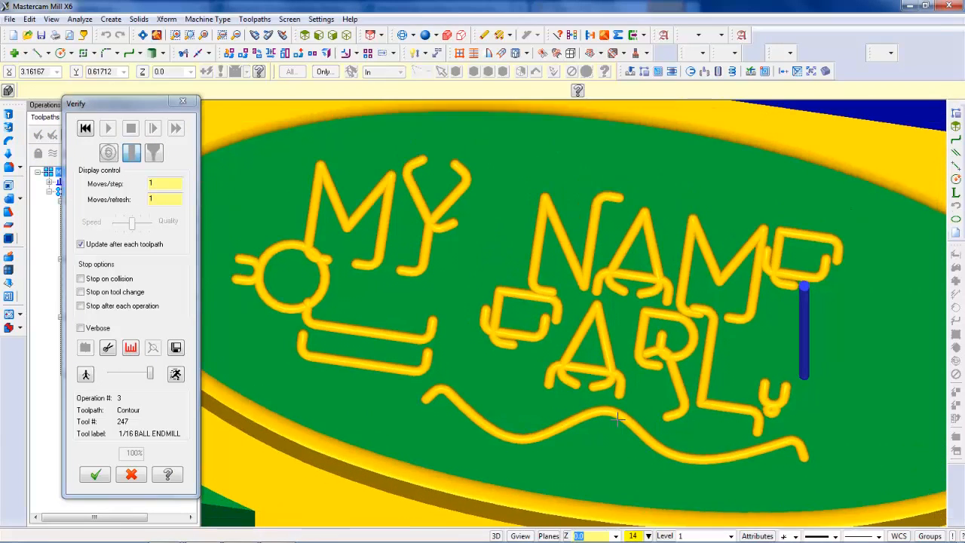
{"action": "scroll", "coordinate": [618, 419], "scroll_direction": "up", "scroll_amount": 1}
{"action": "scroll", "coordinate": [618, 419], "scroll_direction": "up", "scroll_amount": 2}
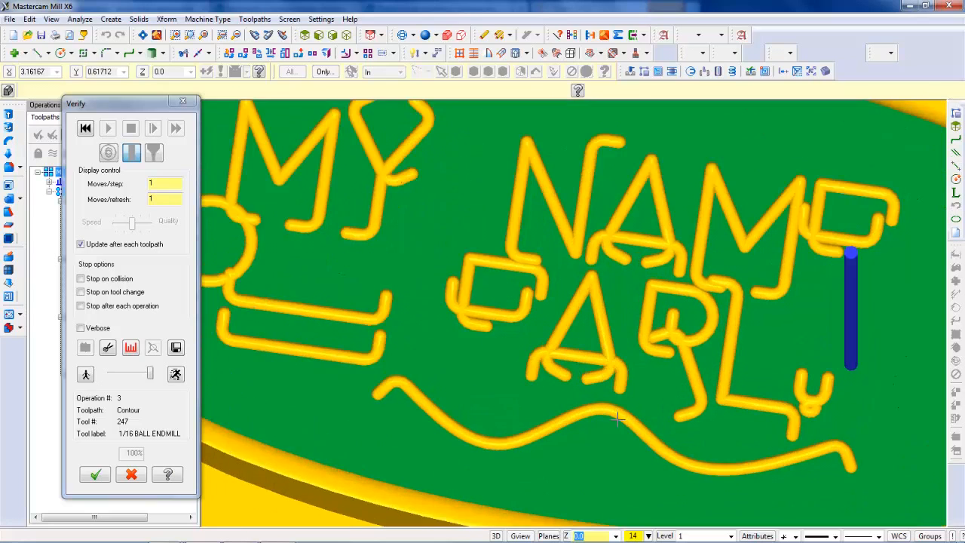
{"action": "scroll", "coordinate": [618, 420], "scroll_direction": "down", "scroll_amount": 3}
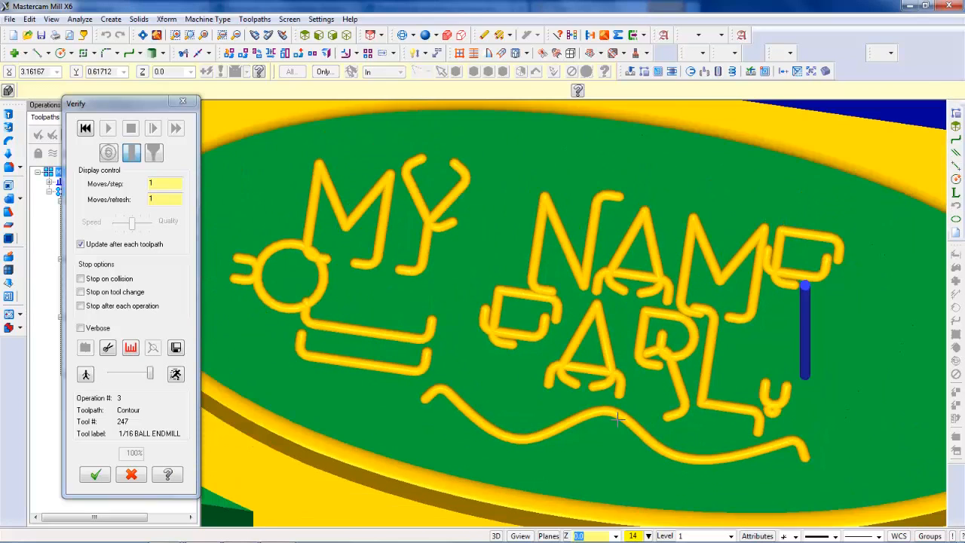
{"action": "left_click", "coordinate": [183, 100]}
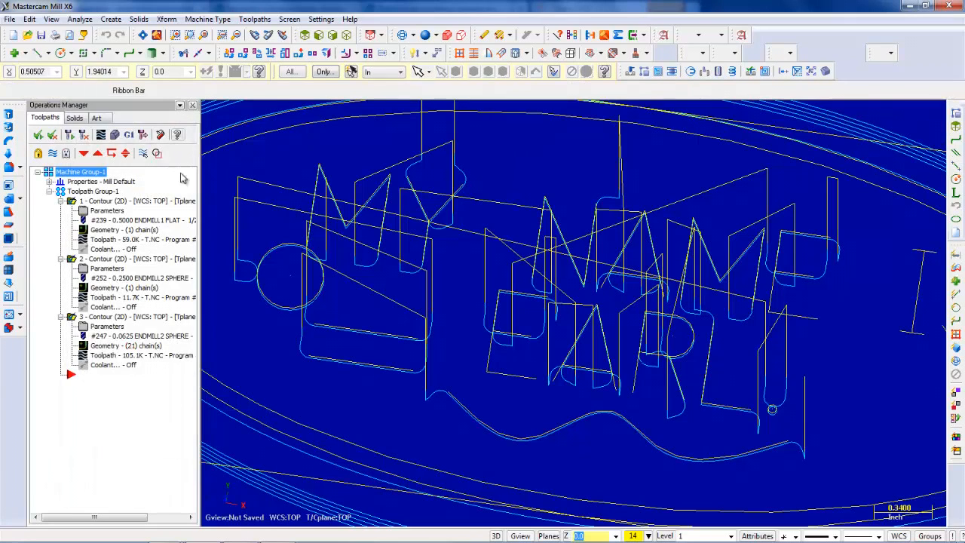
Reopen the third contour operation's parameters and disable Lead In/Out
{"action": "left_click", "coordinate": [115, 318]}
{"action": "left_click", "coordinate": [107, 326]}
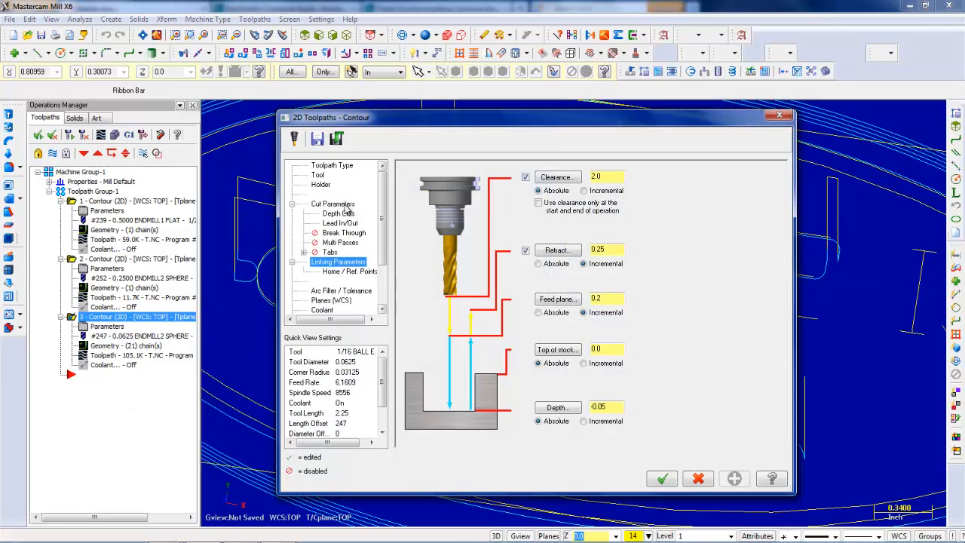
{"action": "left_click", "coordinate": [341, 223]}
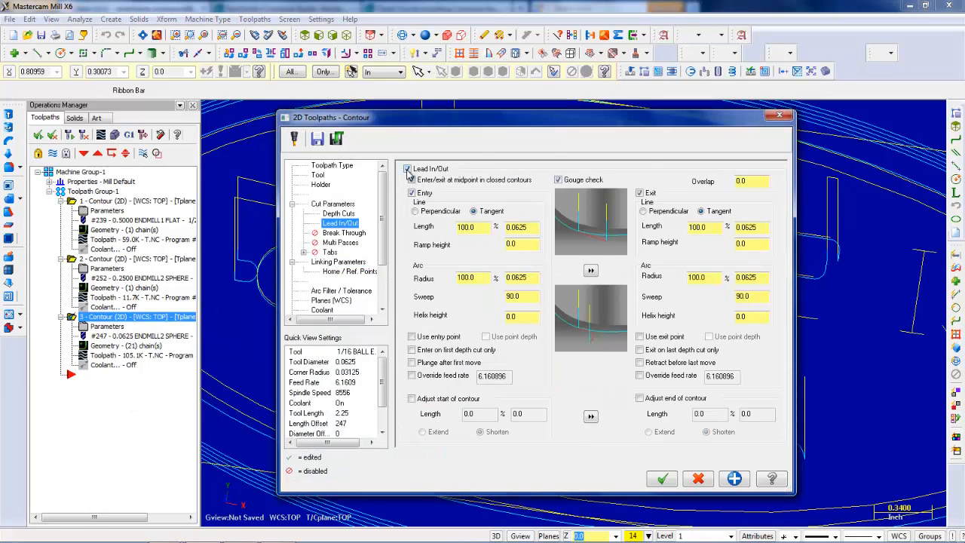
{"action": "left_click", "coordinate": [408, 169]}
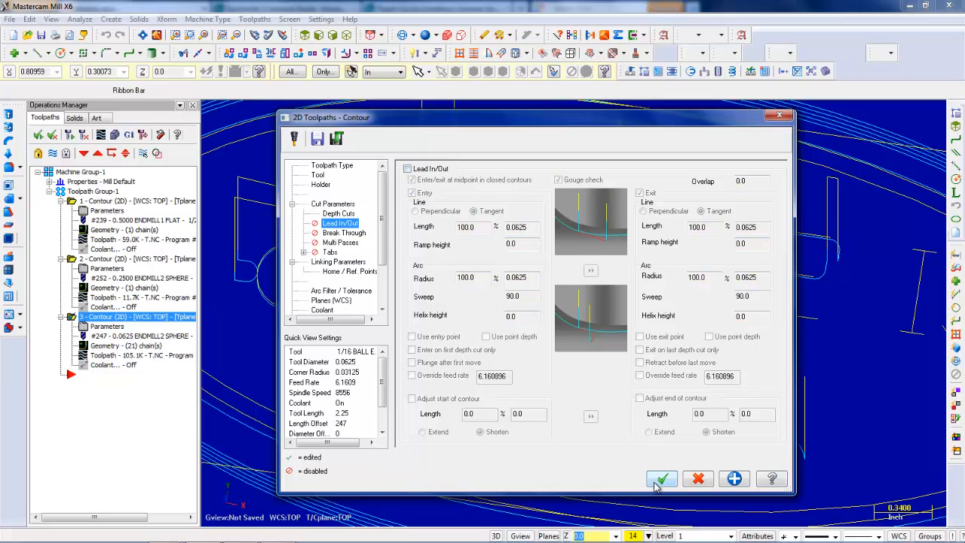
Replace the third contour's tool with the 1/32 BALL ENDMILL (tool 246) from the tool library and regenerate the toolpath
{"action": "left_click", "coordinate": [320, 175]}
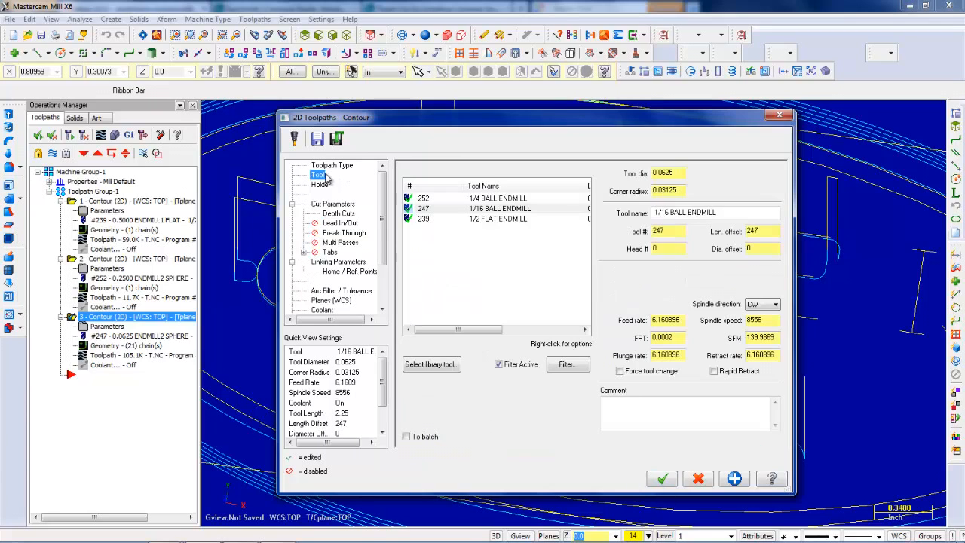
{"action": "left_click", "coordinate": [500, 209]}
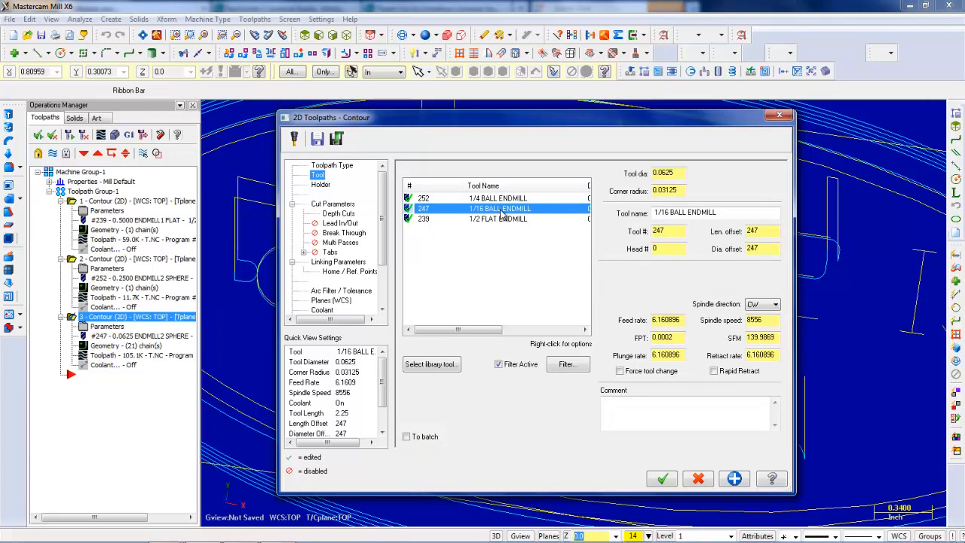
{"action": "left_click", "coordinate": [430, 367]}
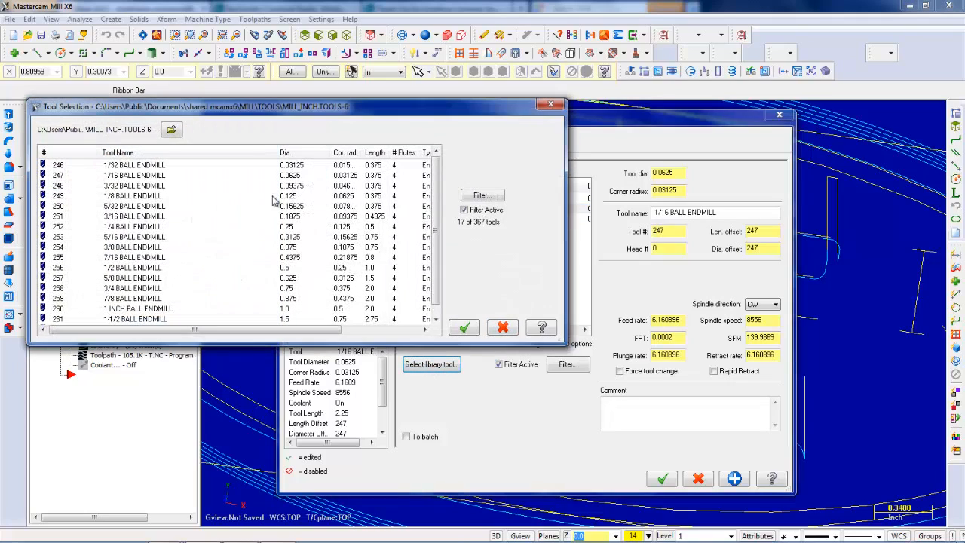
{"action": "left_click", "coordinate": [126, 156]}
{"action": "left_click", "coordinate": [139, 157]}
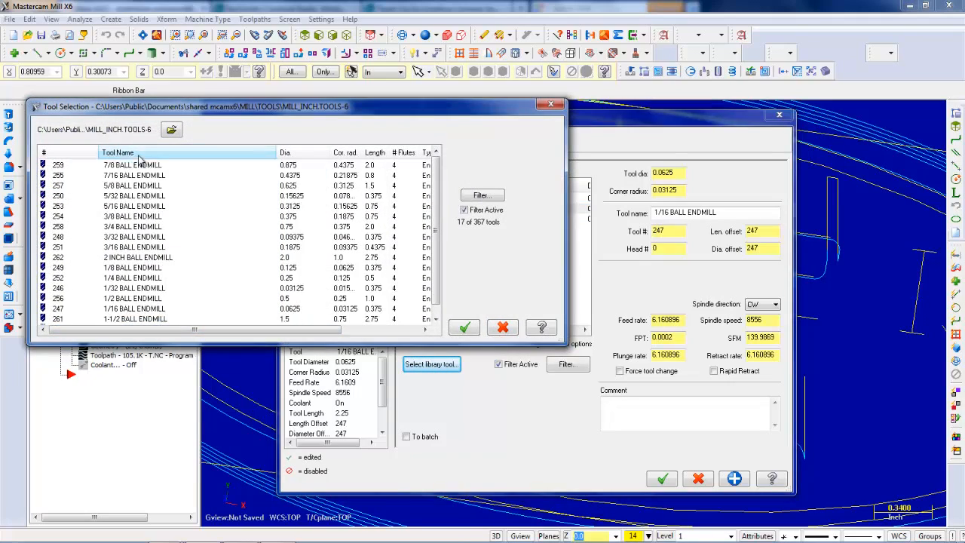
{"action": "left_click", "coordinate": [436, 365]}
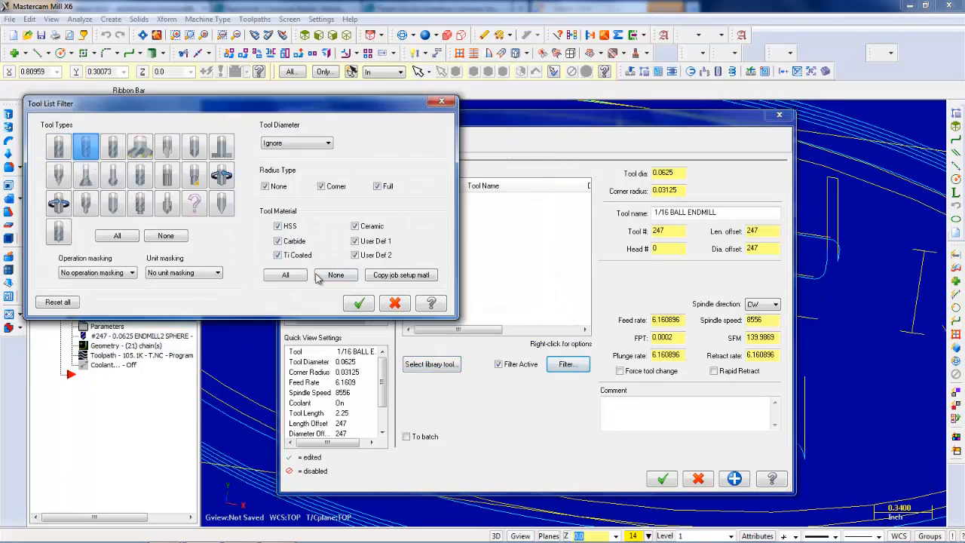
{"action": "left_click", "coordinate": [359, 303]}
{"action": "left_click", "coordinate": [150, 299]}
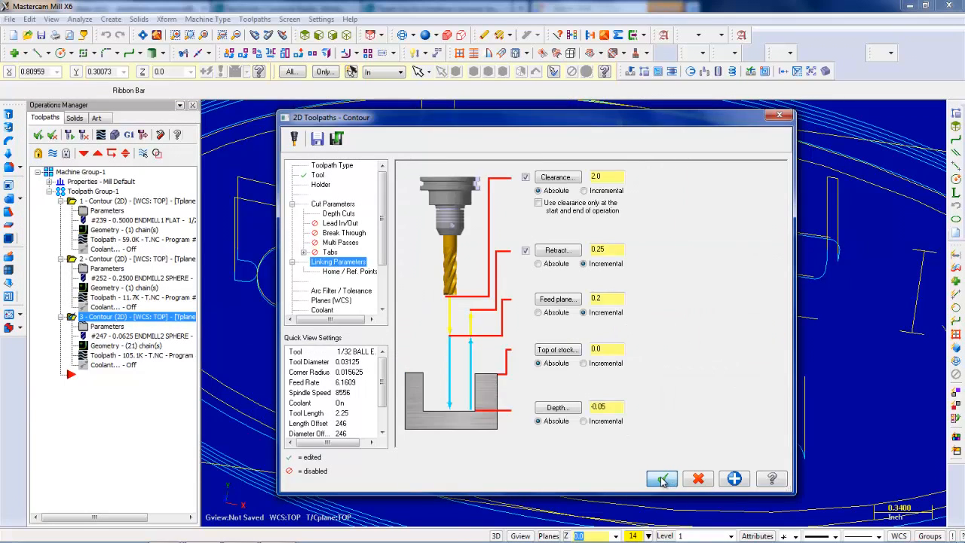
{"action": "left_click", "coordinate": [663, 480]}
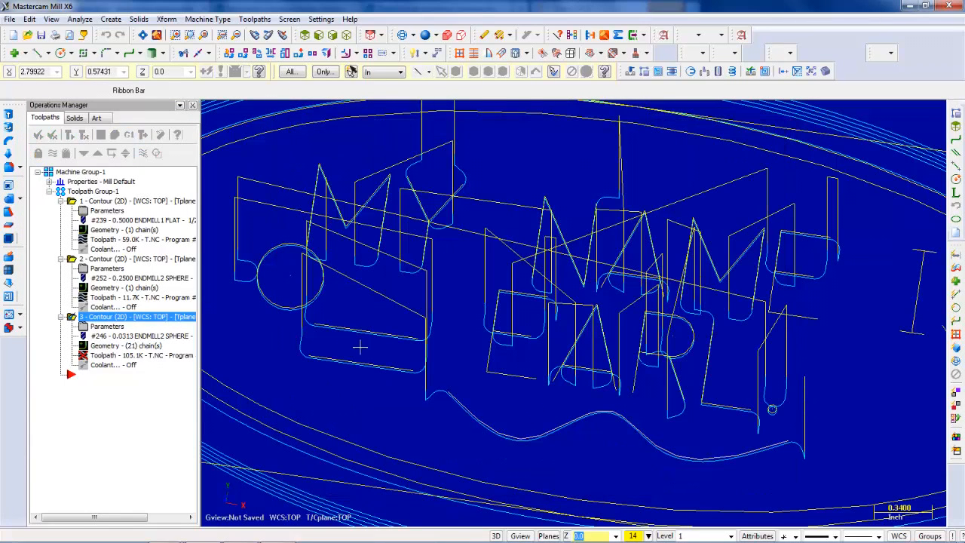
{"action": "left_click", "coordinate": [69, 134]}
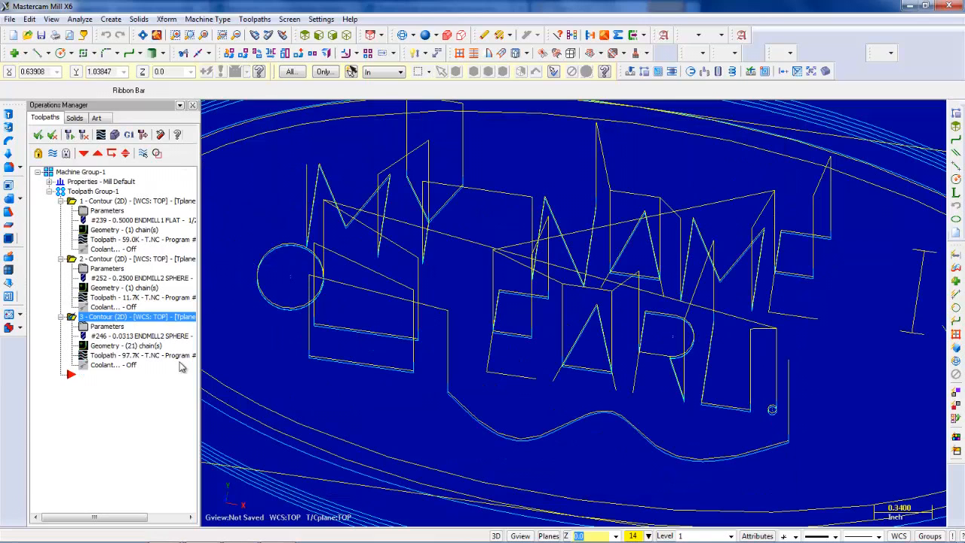
Verify the third contour operation on its own and hide its toolpath display
{"action": "left_click", "coordinate": [116, 135]}
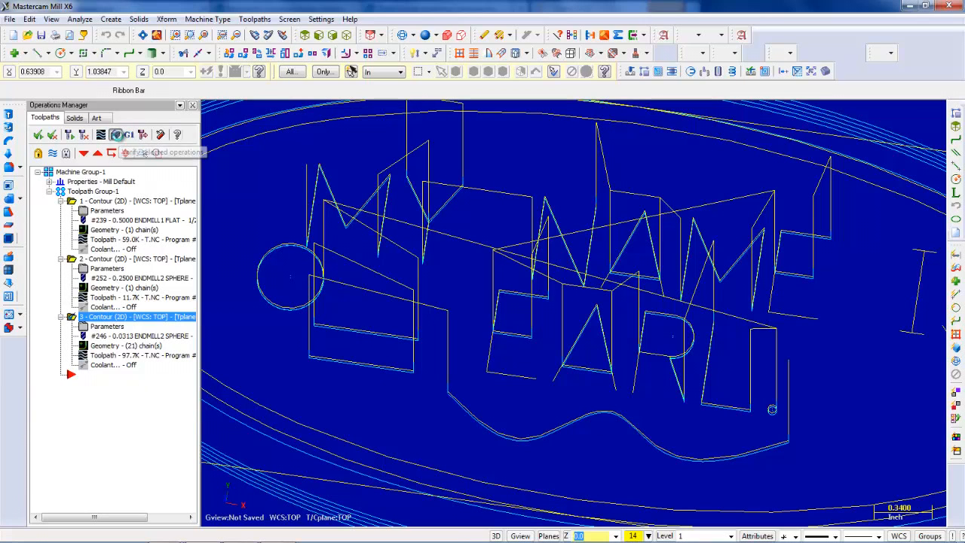
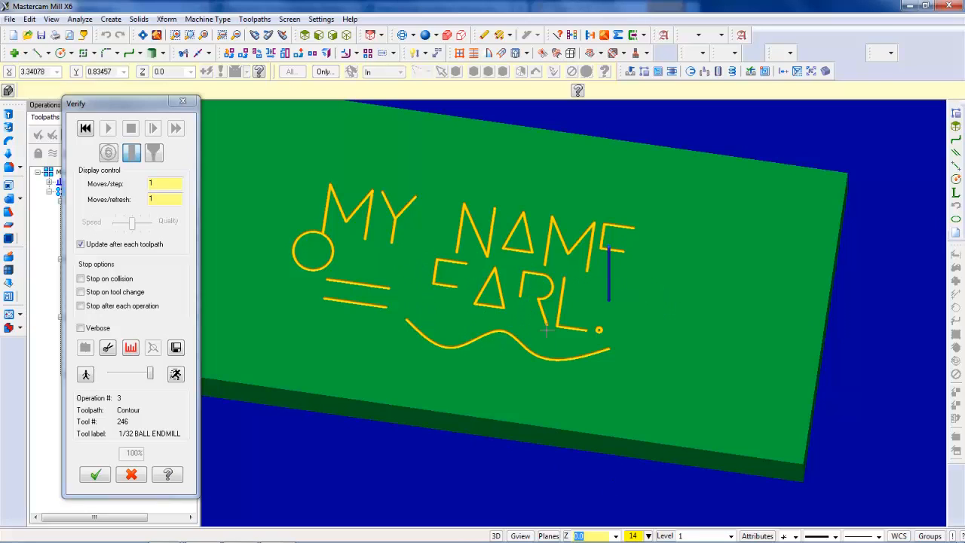
{"action": "left_click", "coordinate": [184, 102]}
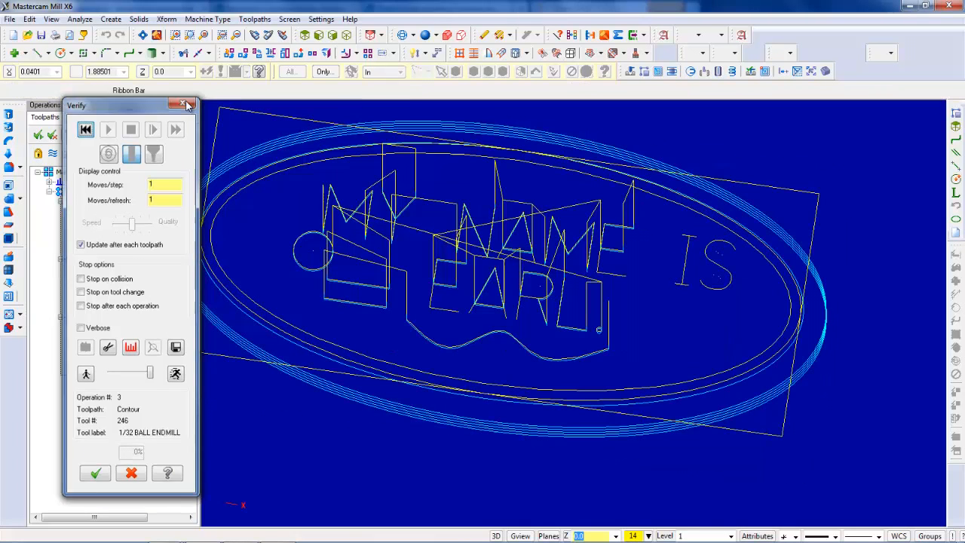
{"action": "left_click", "coordinate": [51, 154]}
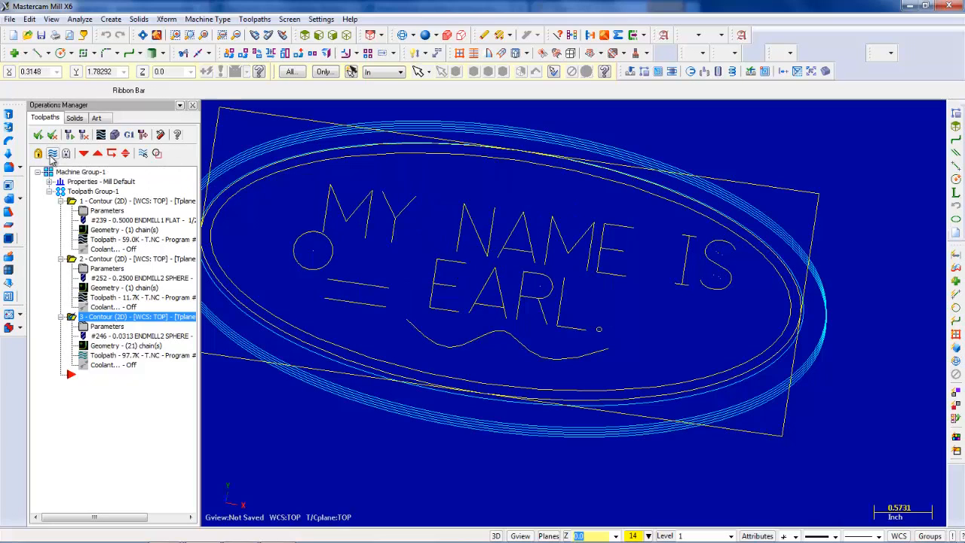
{"action": "middle_click_drag", "start_coordinate": [424, 289], "coordinate": [418, 329]}
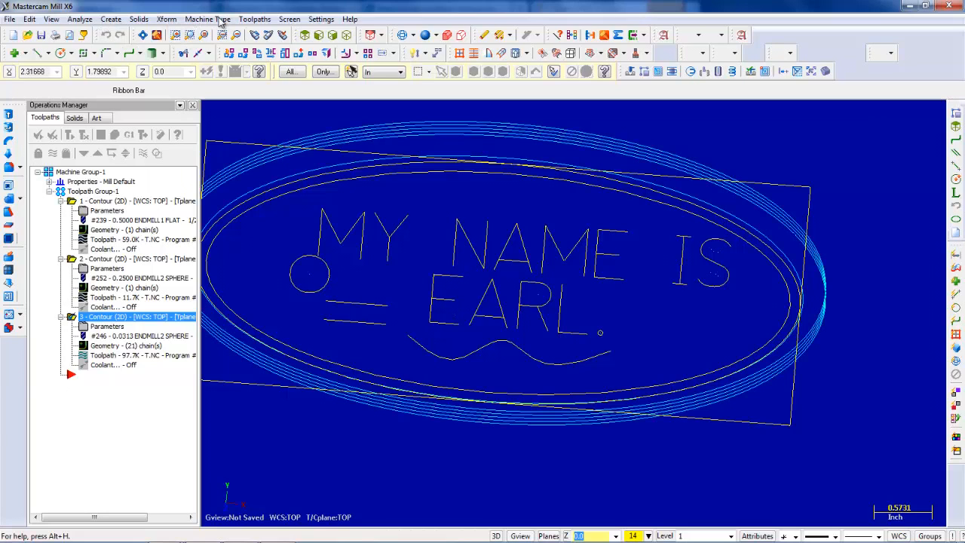
Start a fourth 2D contour operation and chain the lower part of the left leg of the A in NAME
{"action": "left_click", "coordinate": [102, 376]}
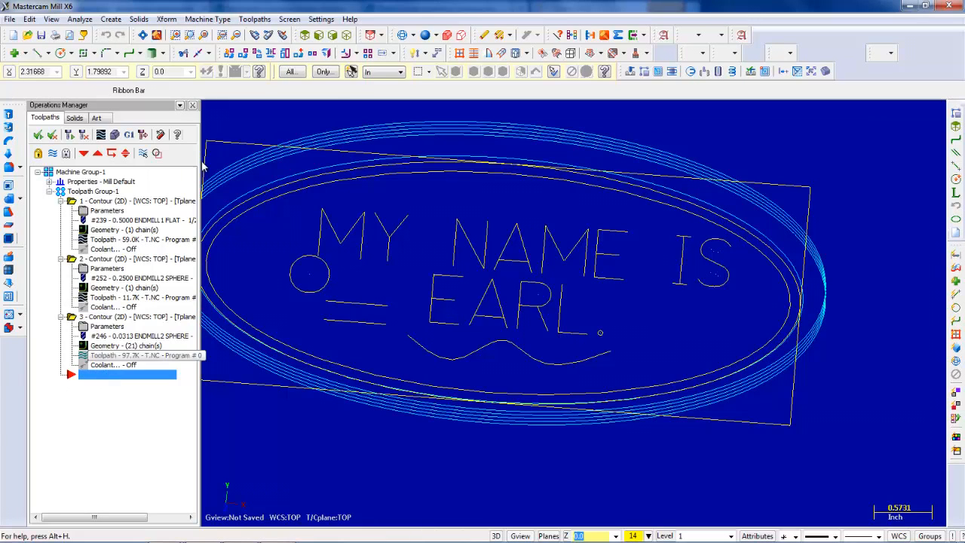
{"action": "left_click", "coordinate": [255, 19]}
{"action": "left_click", "coordinate": [269, 34]}
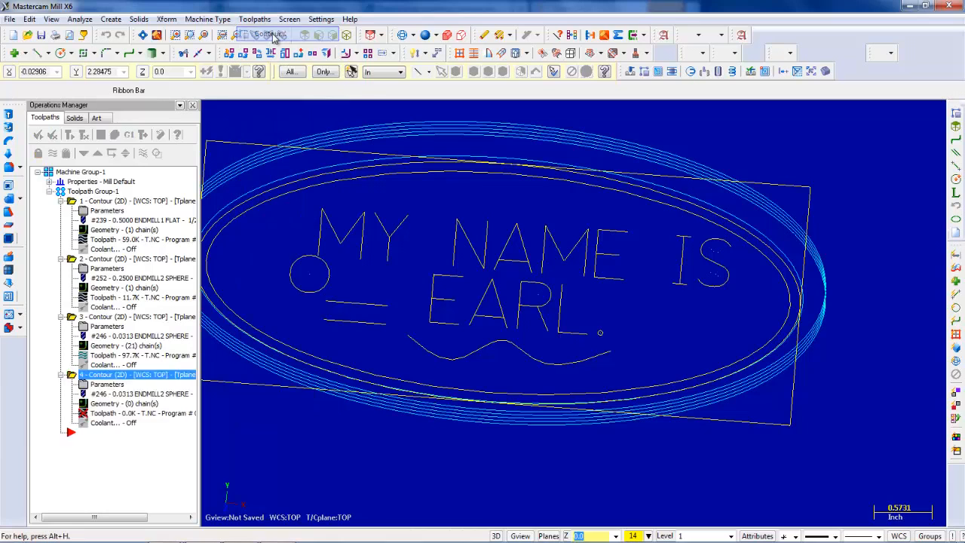
{"action": "left_click", "coordinate": [496, 265]}
{"action": "scroll", "coordinate": [548, 262], "scroll_direction": "up", "scroll_amount": 3}
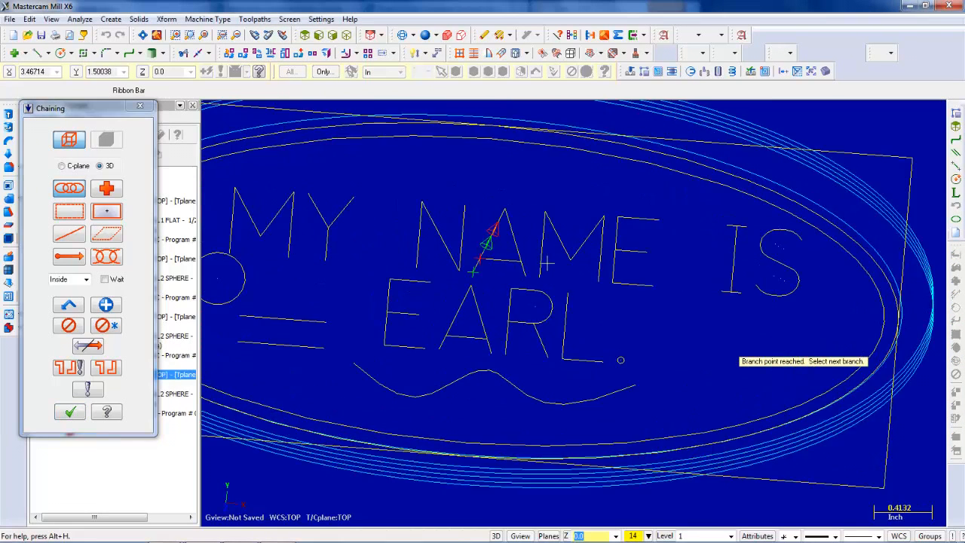
{"action": "left_click", "coordinate": [517, 270]}
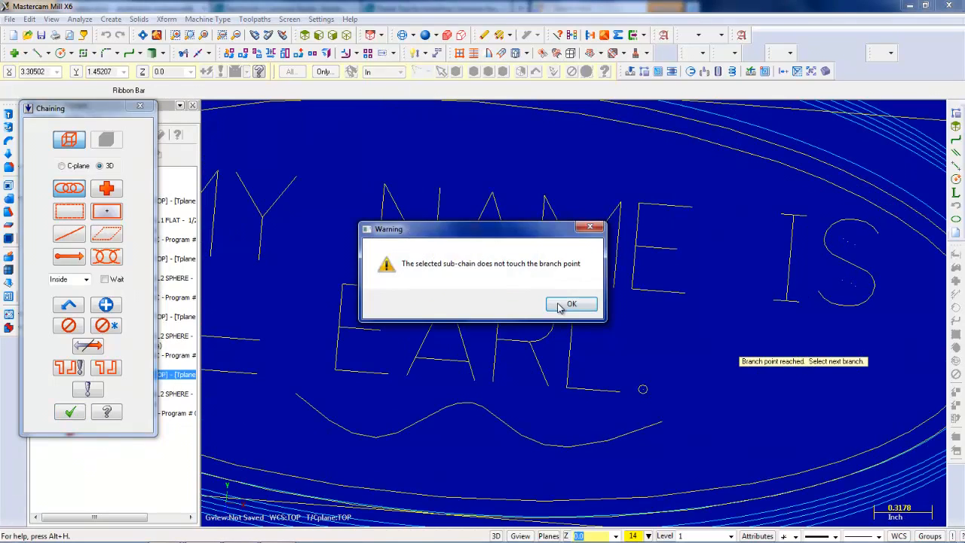
{"action": "left_click", "coordinate": [571, 305]}
{"action": "left_click", "coordinate": [519, 282]}
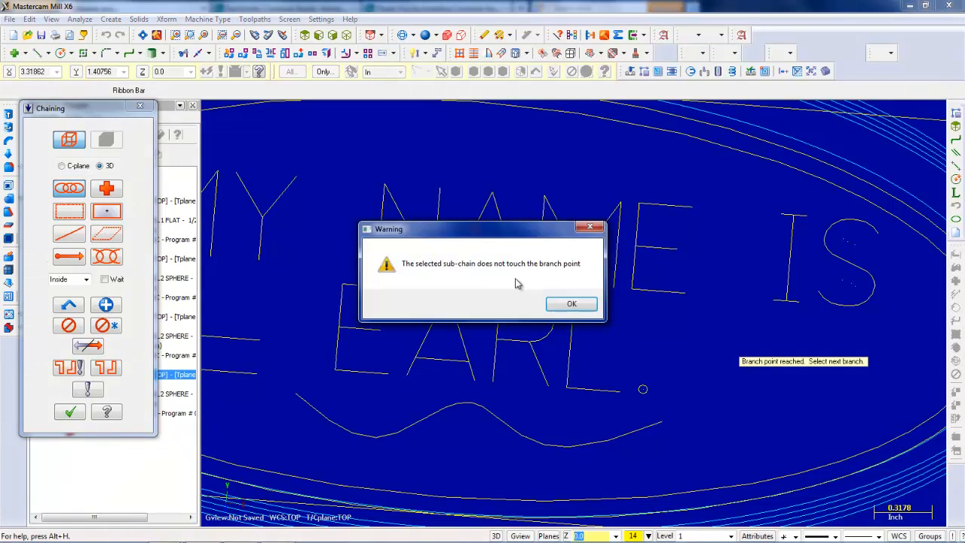
{"action": "left_click", "coordinate": [571, 302]}
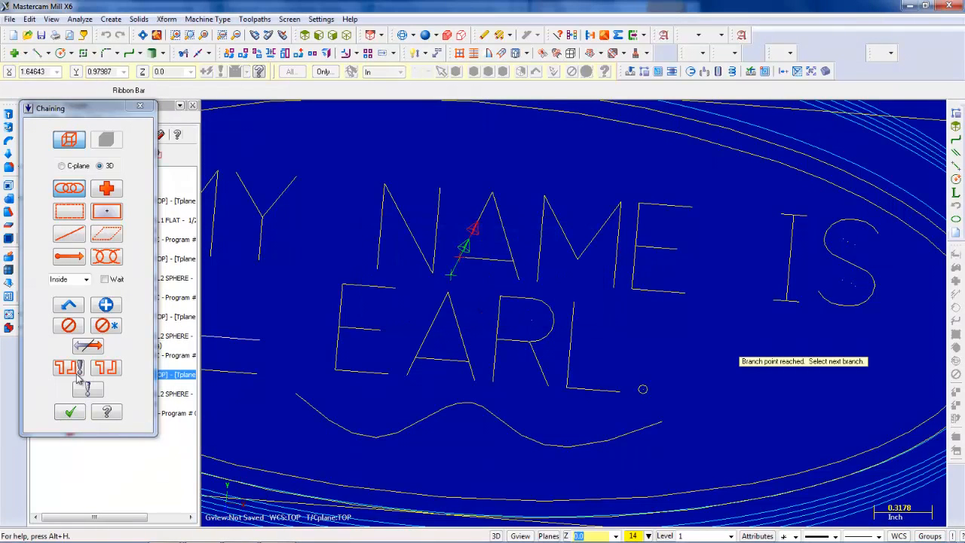
{"action": "left_click", "coordinate": [105, 306]}
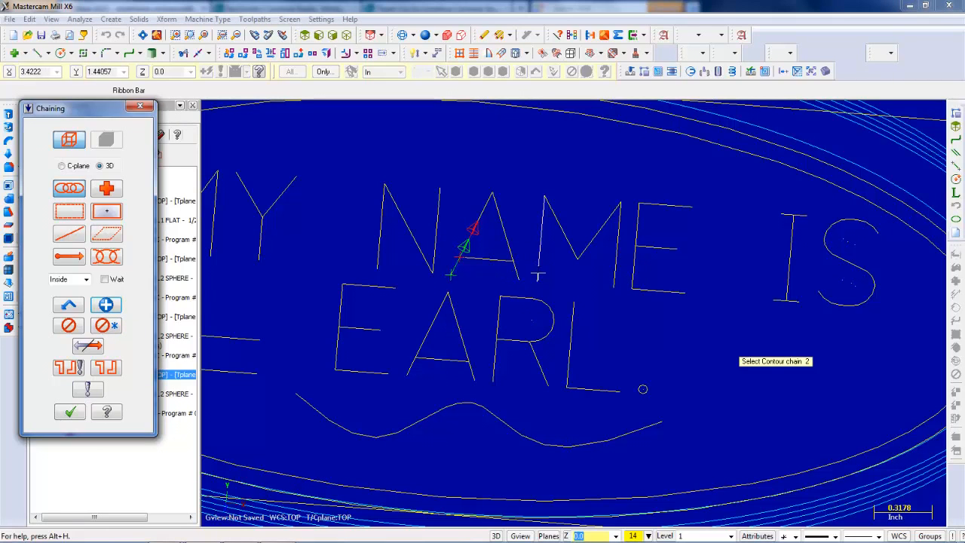
Add the lower strokes of the E in NAME and the E in EARL to the contour chains
{"action": "left_click", "coordinate": [634, 267]}
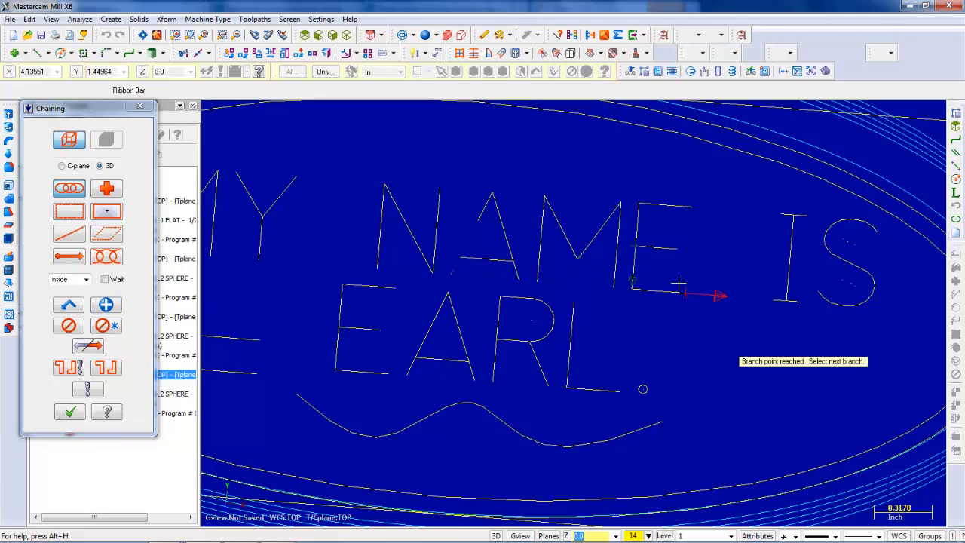
{"action": "scroll", "coordinate": [745, 299], "scroll_direction": "down", "scroll_amount": 3}
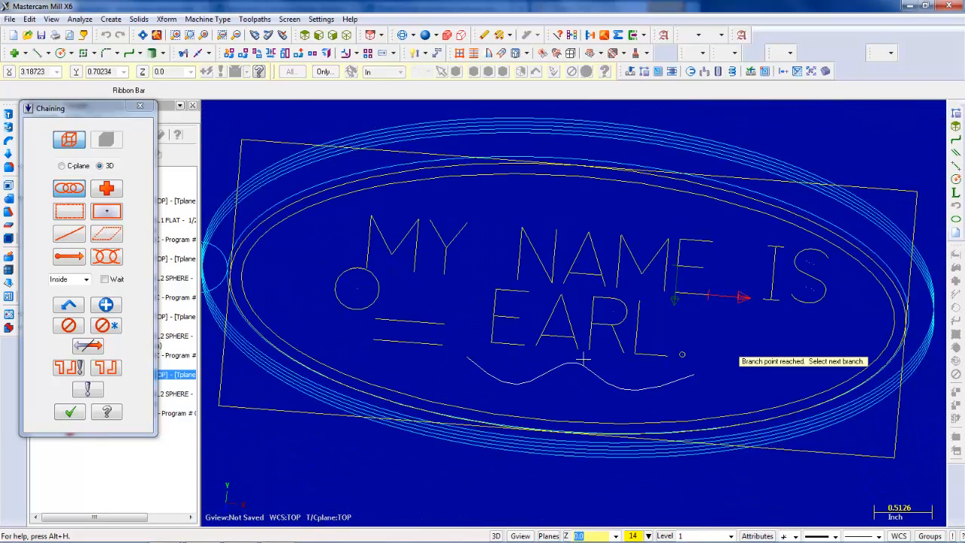
{"action": "scroll", "coordinate": [408, 312], "scroll_direction": "up", "scroll_amount": 2}
{"action": "left_click", "coordinate": [468, 324]}
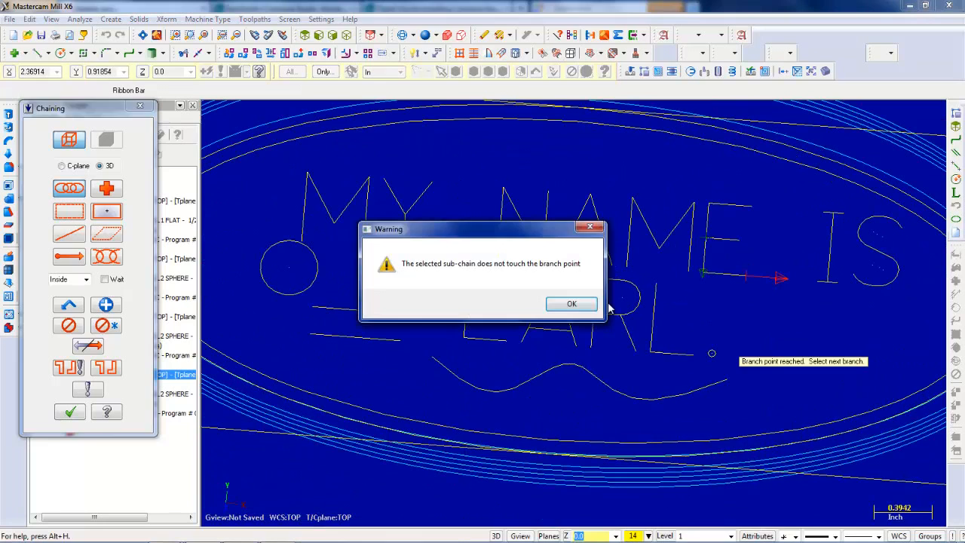
{"action": "left_click", "coordinate": [581, 308]}
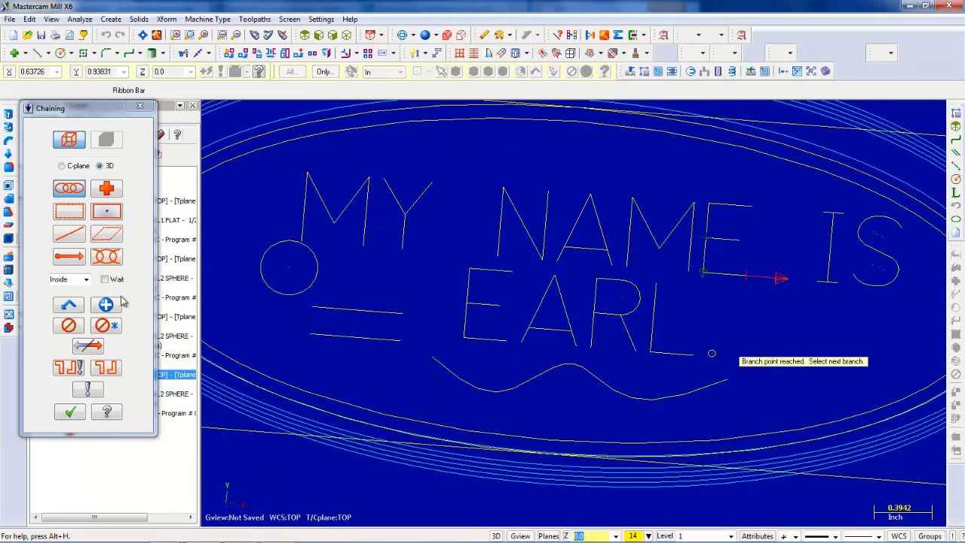
{"action": "left_click", "coordinate": [463, 317]}
{"action": "left_click", "coordinate": [522, 337]}
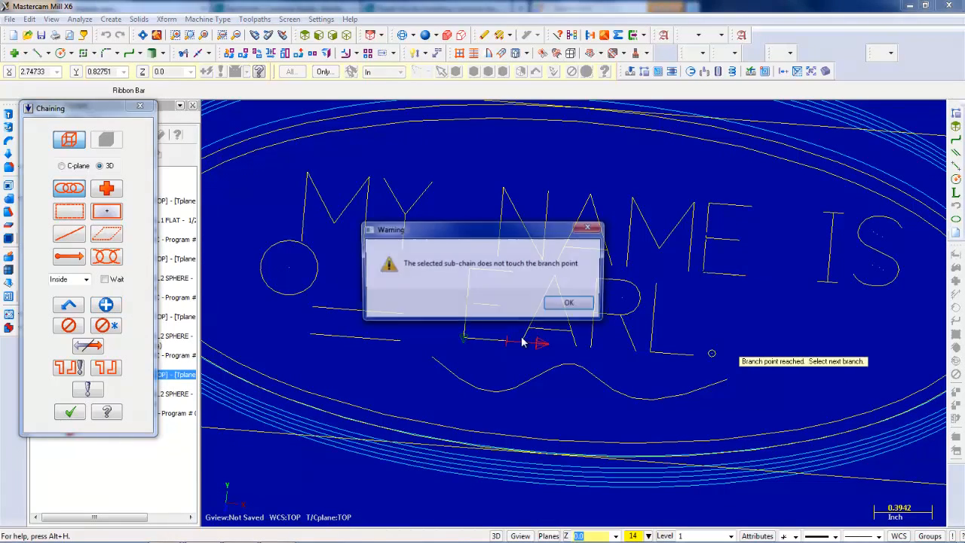
{"action": "left_click", "coordinate": [565, 301]}
{"action": "left_click", "coordinate": [106, 304]}
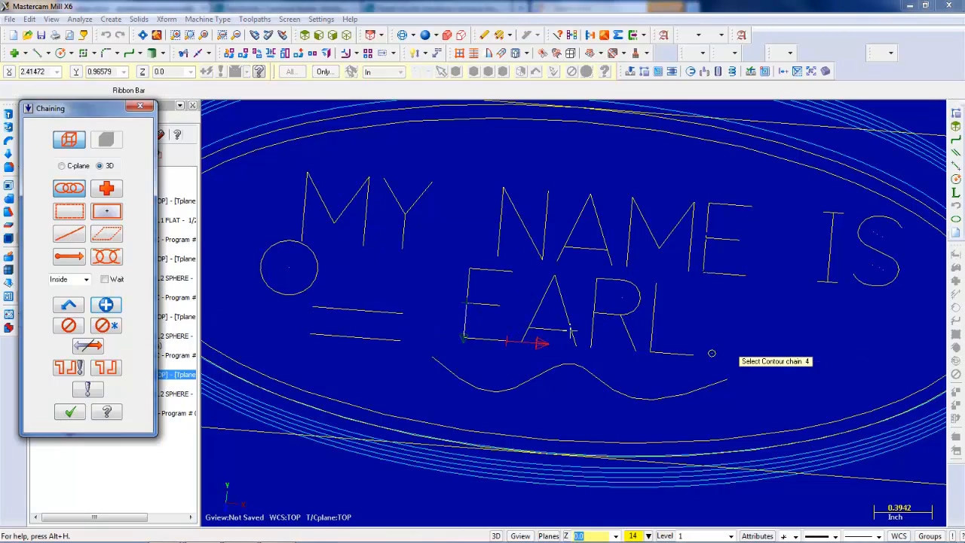
Chain the lower left leg of the A and the diagonal leg of the R in EARL, and accept the chain selection
{"action": "left_click", "coordinate": [522, 338]}
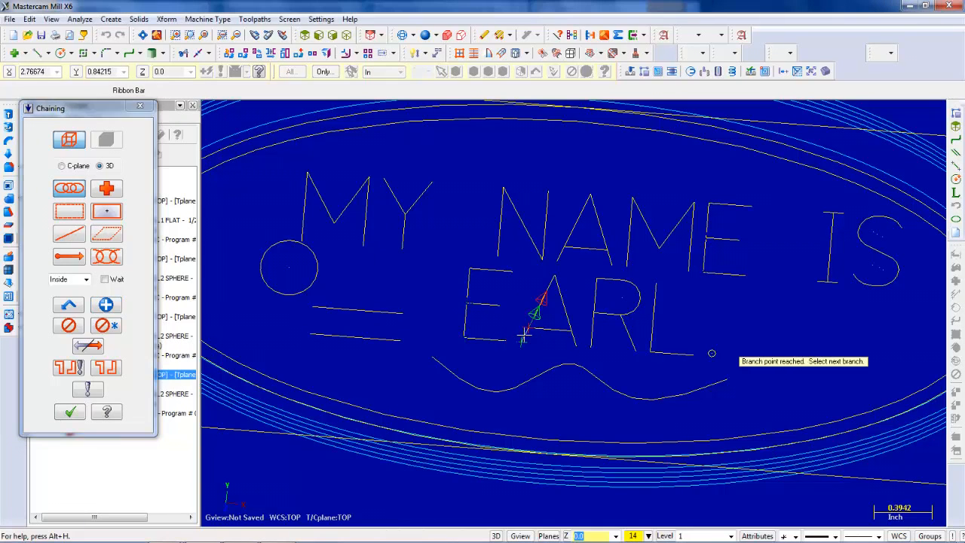
{"action": "left_click", "coordinate": [572, 345]}
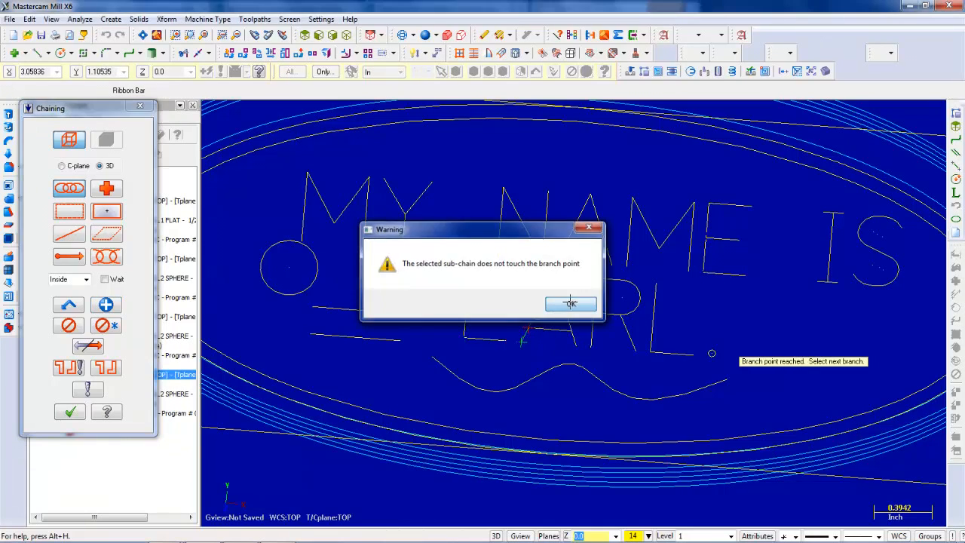
{"action": "left_click", "coordinate": [566, 302]}
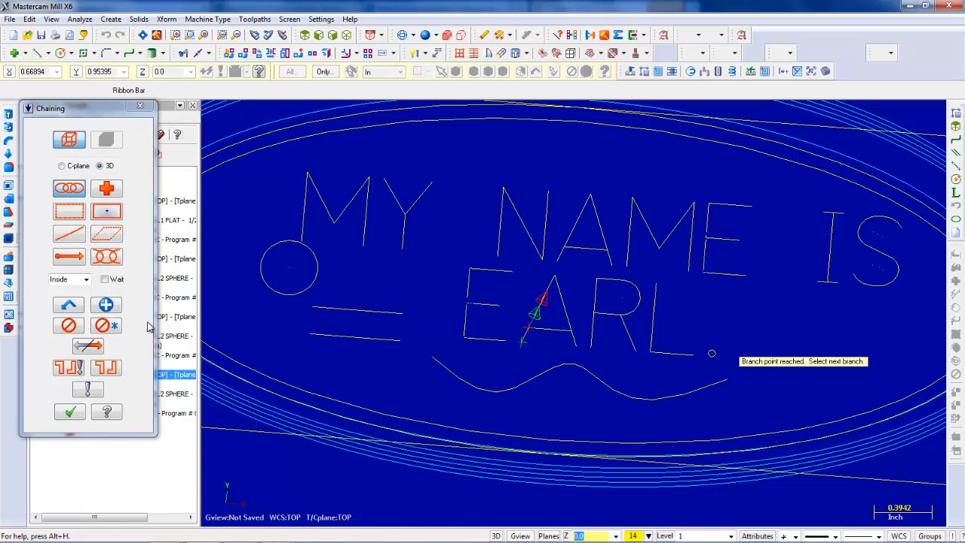
{"action": "left_click", "coordinate": [111, 307]}
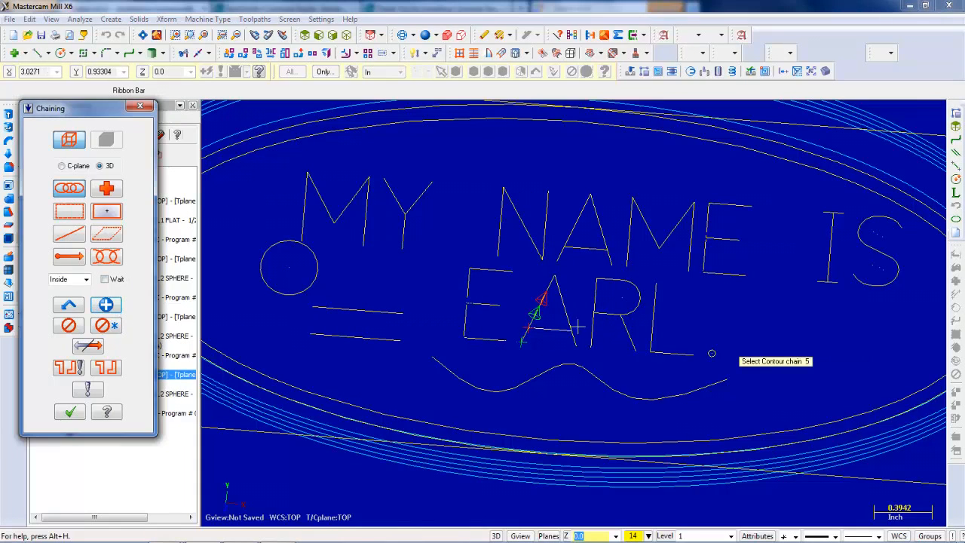
{"action": "left_click", "coordinate": [631, 335]}
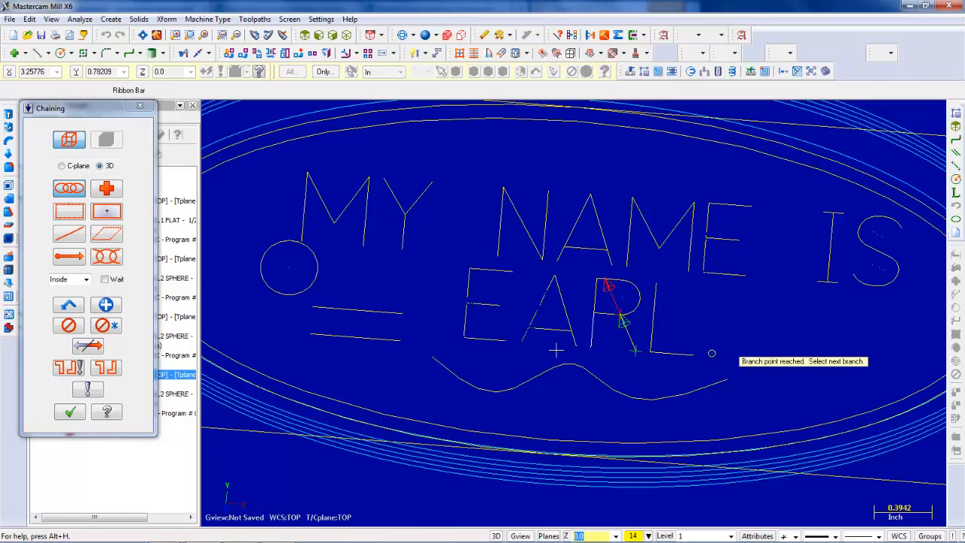
{"action": "left_click", "coordinate": [70, 412]}
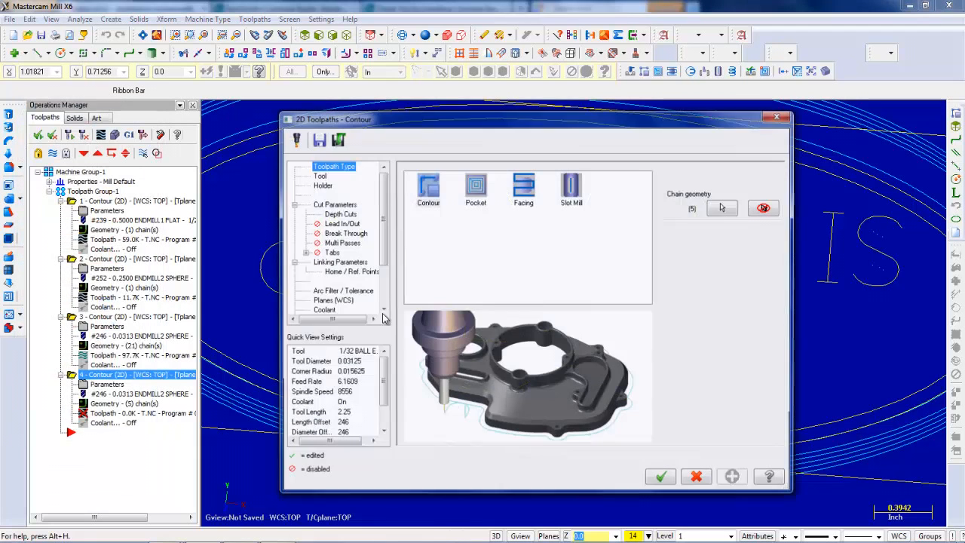
Select the 1/32 BALL ENDMILL (tool 246) for the fourth contour, give it a 0.05 cutting depth, and generate the toolpath
{"action": "left_click", "coordinate": [318, 175]}
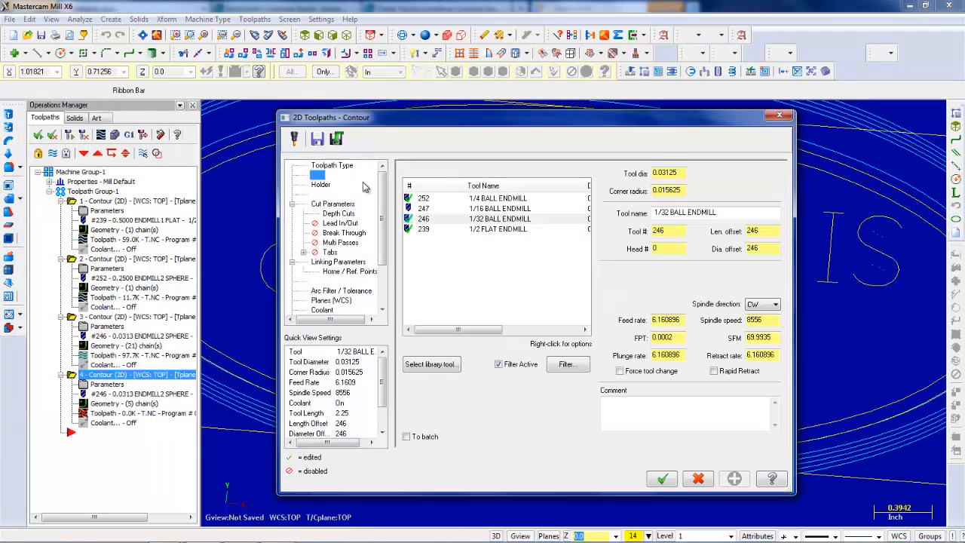
{"action": "left_click", "coordinate": [478, 219]}
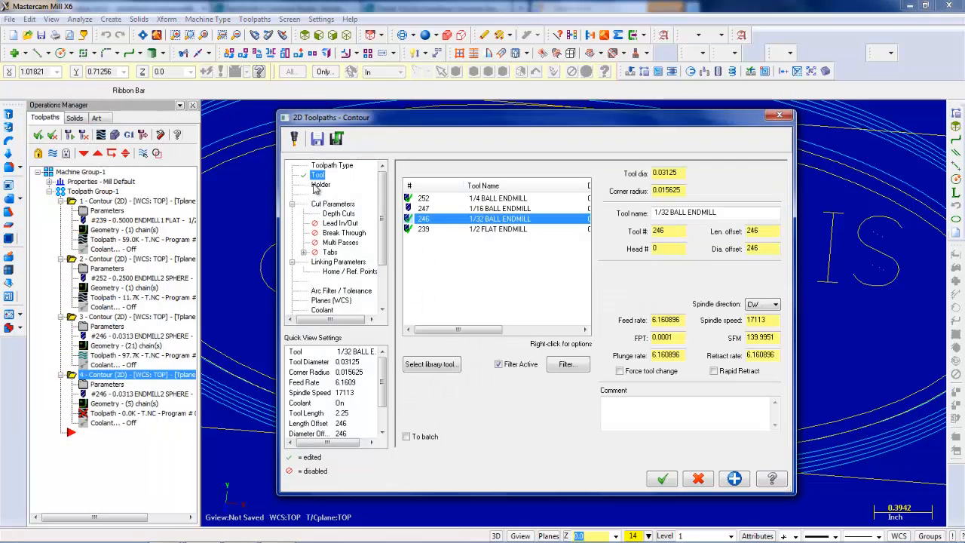
{"action": "left_click", "coordinate": [320, 184]}
{"action": "left_click", "coordinate": [332, 205]}
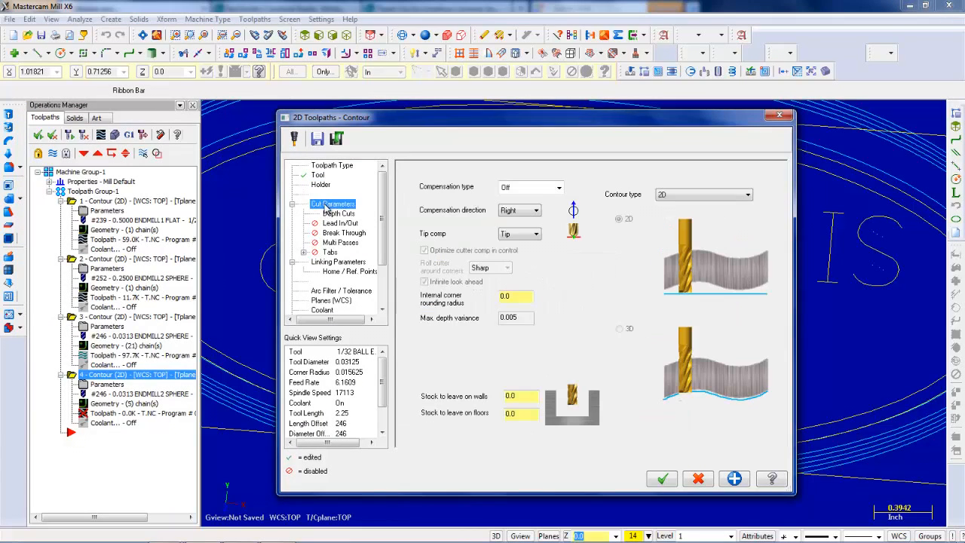
{"action": "left_click", "coordinate": [343, 263]}
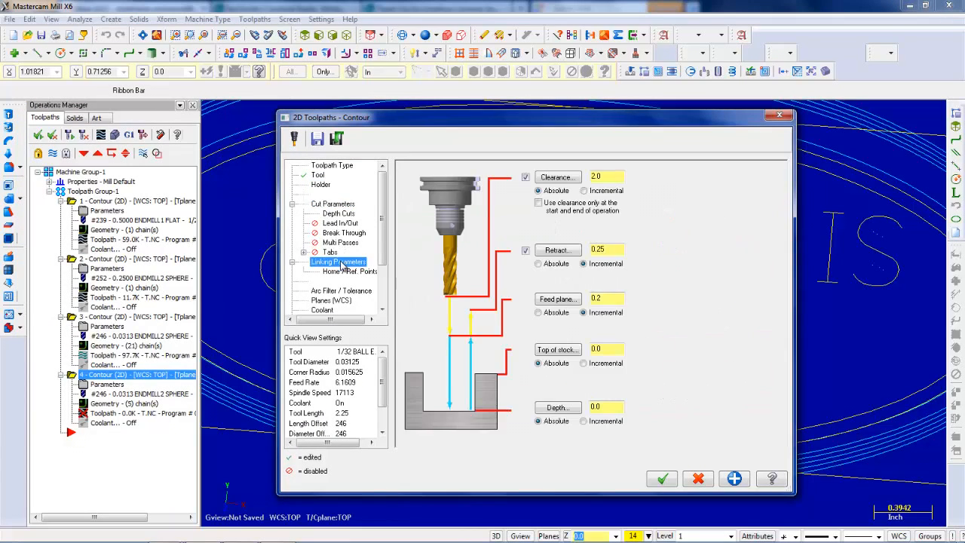
{"action": "left_click", "coordinate": [341, 223]}
{"action": "left_click", "coordinate": [340, 262]}
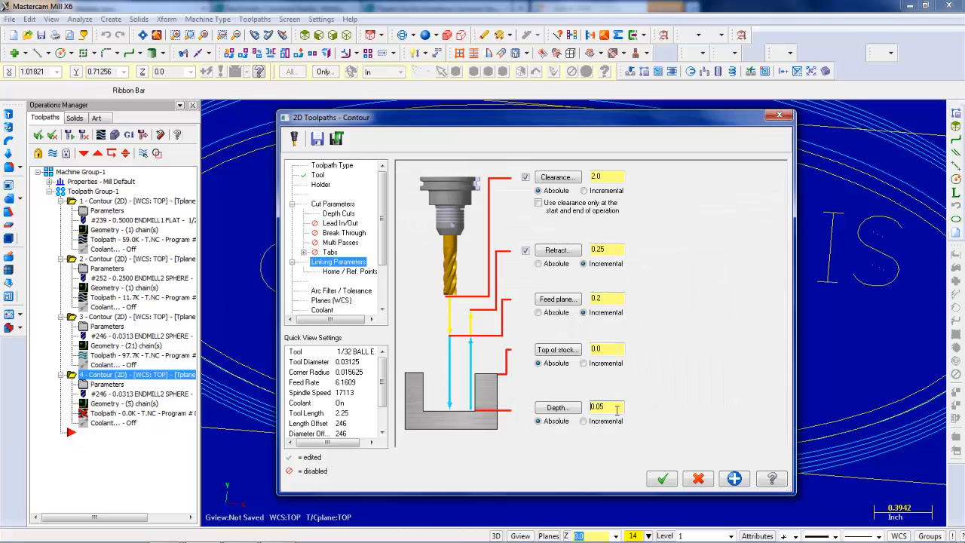
{"action": "left_click", "coordinate": [662, 479]}
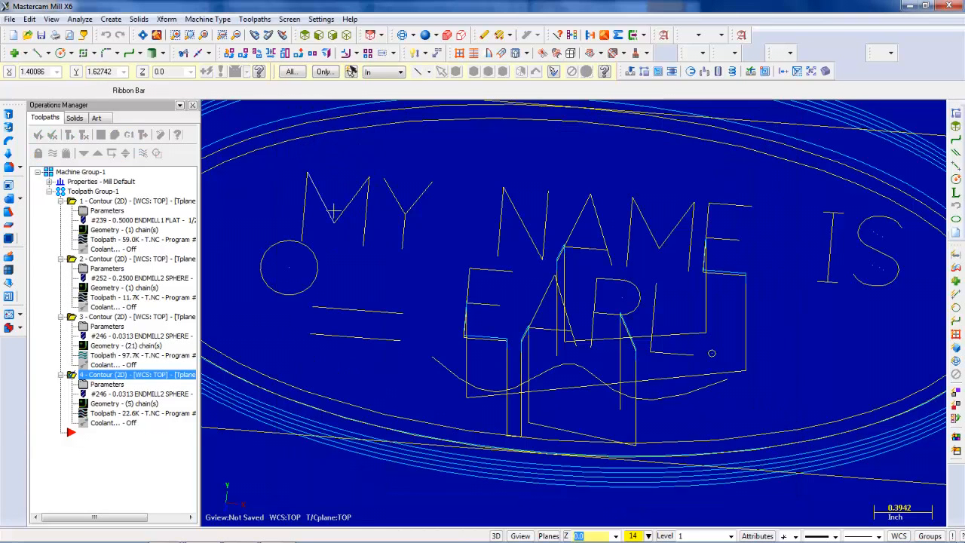
Verify the fourth contour operation on its own and close the simulation
{"action": "scroll", "coordinate": [333, 213], "scroll_direction": "down", "scroll_amount": 1}
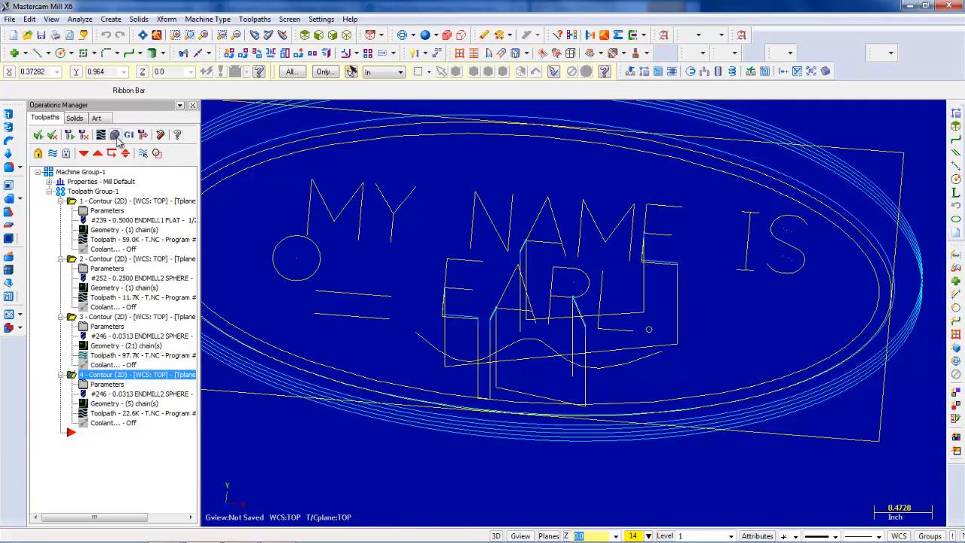
{"action": "left_click", "coordinate": [115, 136]}
{"action": "left_click", "coordinate": [107, 128]}
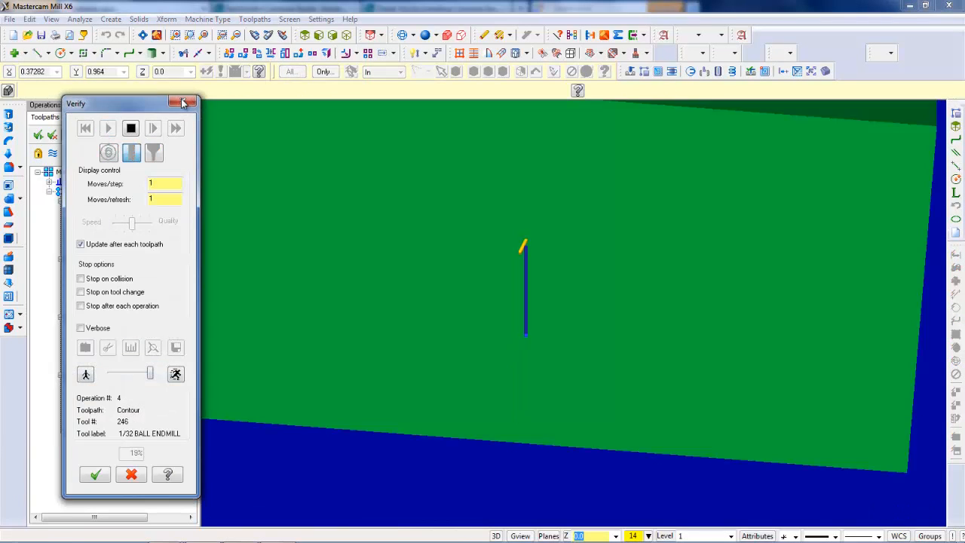
{"action": "left_click", "coordinate": [183, 102]}
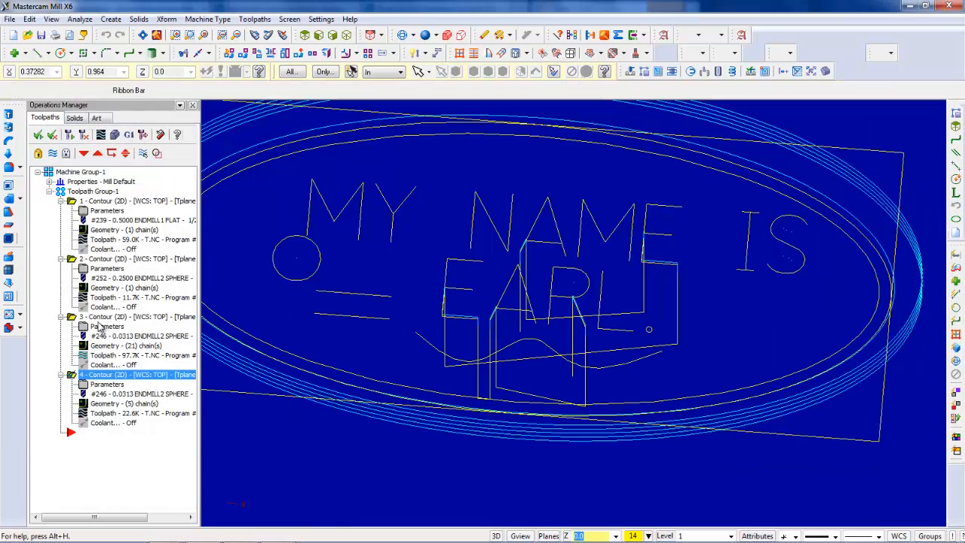
Verify all operations of the machine group together, checking the engraved lettering for missing strokes, and close the simulation
{"action": "left_click", "coordinate": [83, 193]}
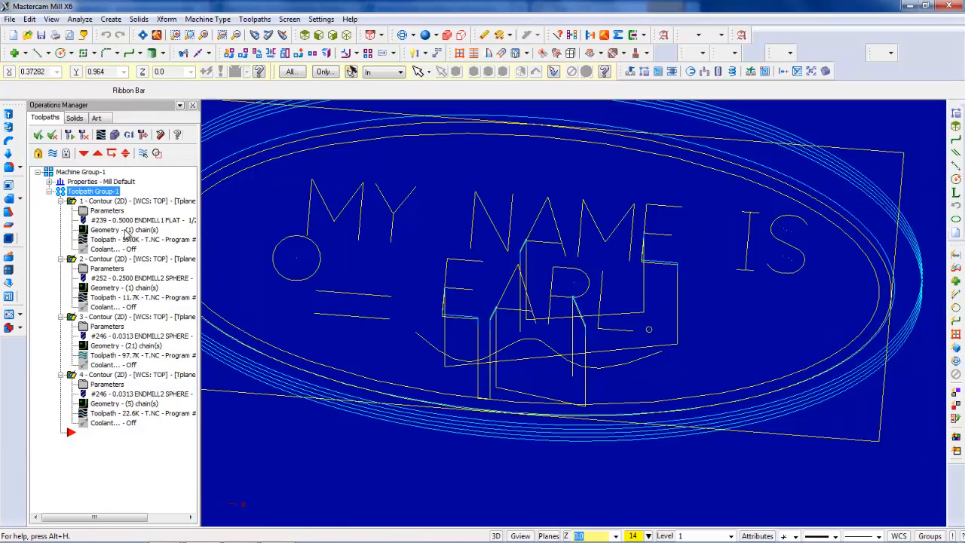
{"action": "left_click", "coordinate": [66, 172]}
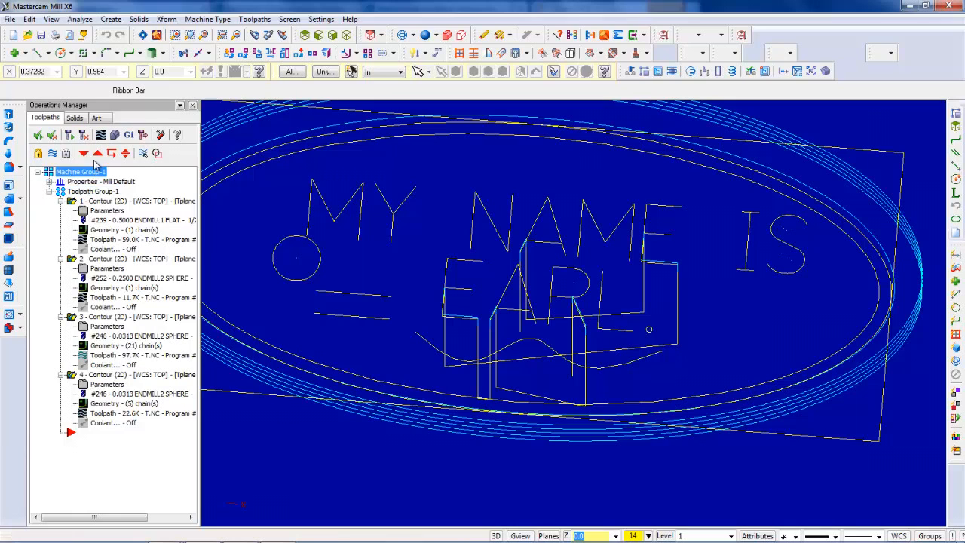
{"action": "left_click", "coordinate": [115, 135]}
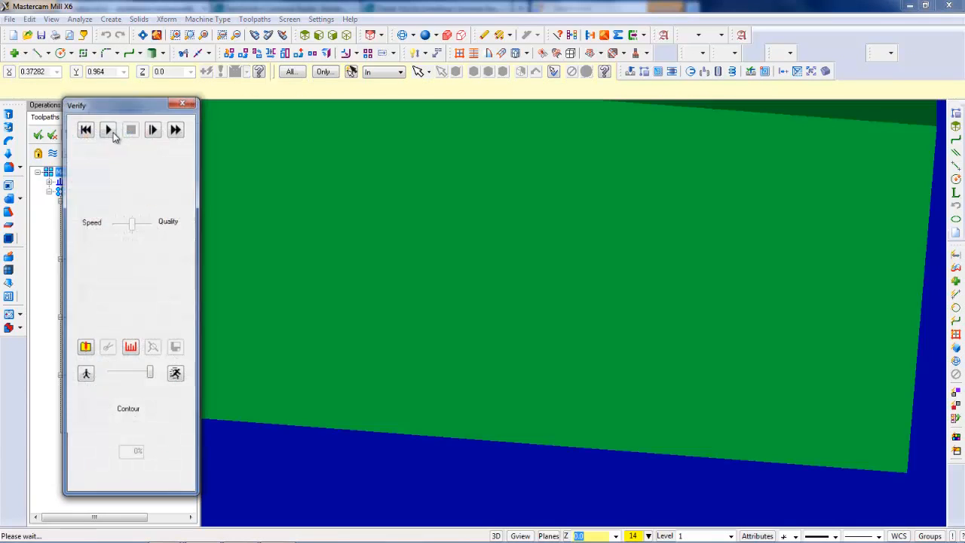
{"action": "left_click", "coordinate": [177, 130]}
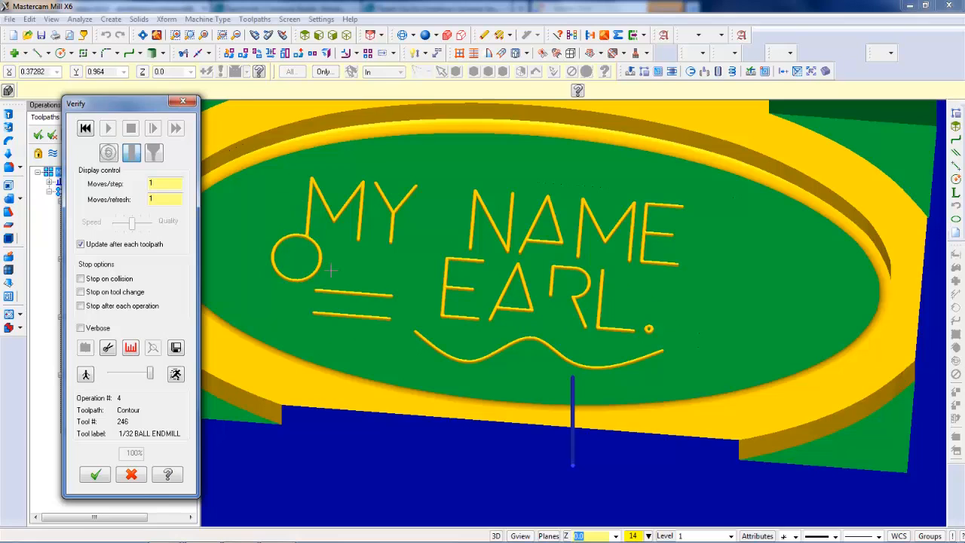
{"action": "left_click", "coordinate": [182, 103]}
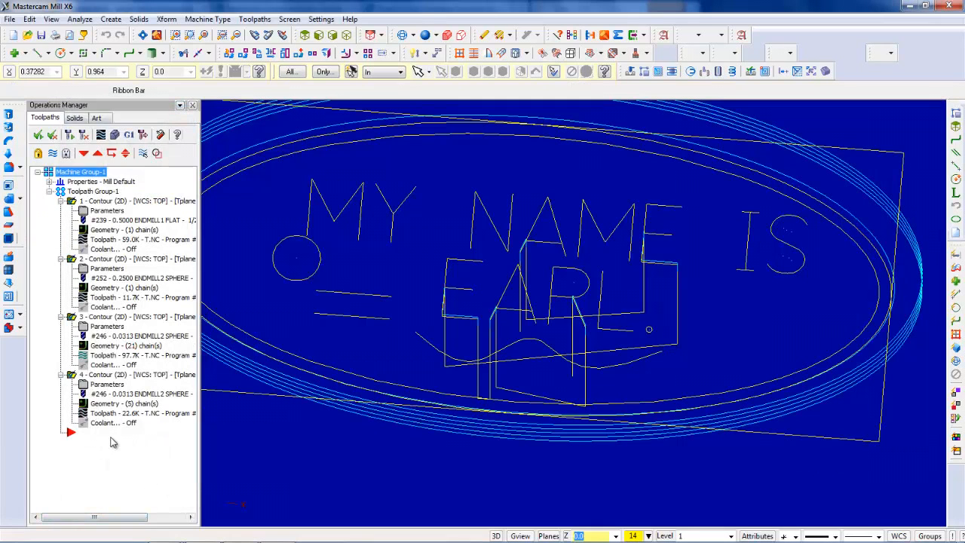
{"action": "left_click", "coordinate": [111, 438]}
{"action": "left_click", "coordinate": [208, 19]}
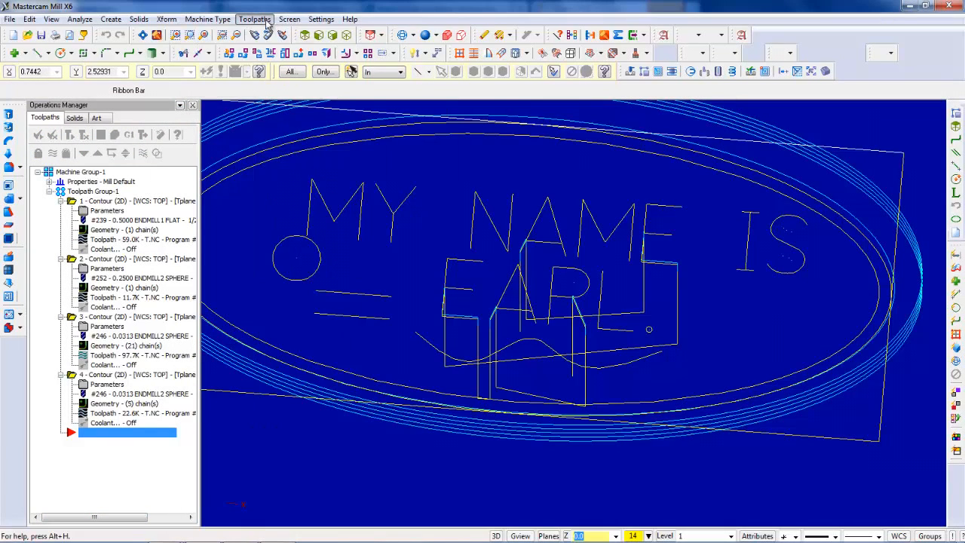
{"action": "left_click", "coordinate": [261, 32]}
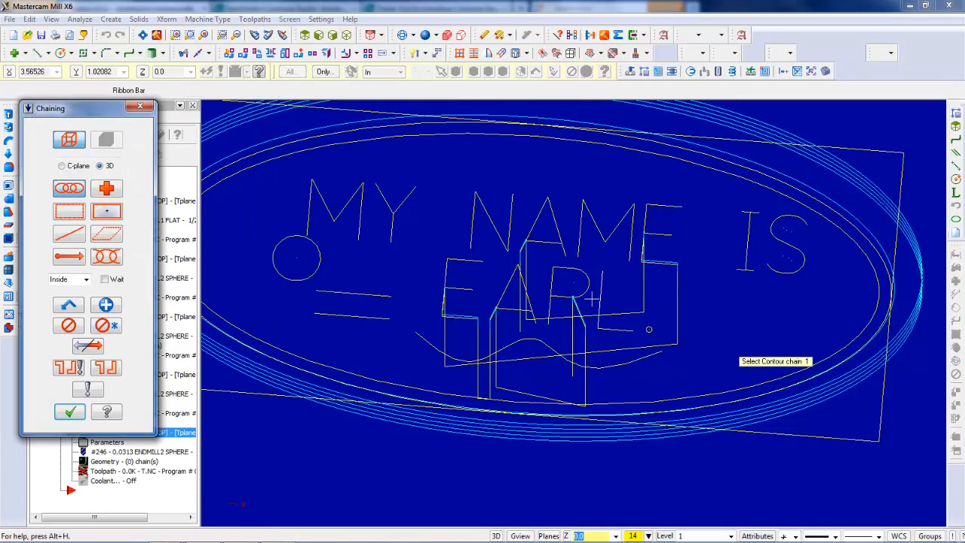
{"action": "scroll", "coordinate": [582, 336], "scroll_direction": "up", "scroll_amount": 5}
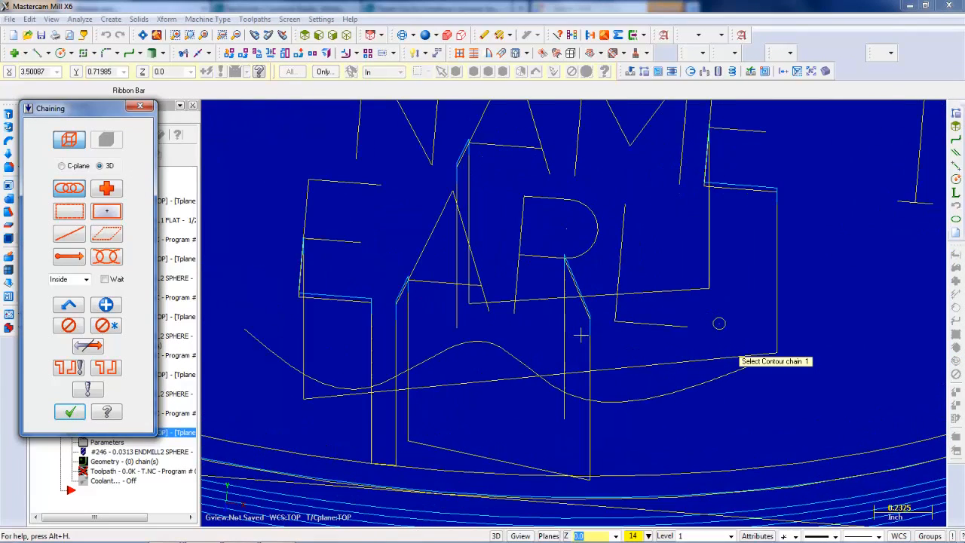
{"action": "scroll", "coordinate": [527, 264], "scroll_direction": "down", "scroll_amount": 1}
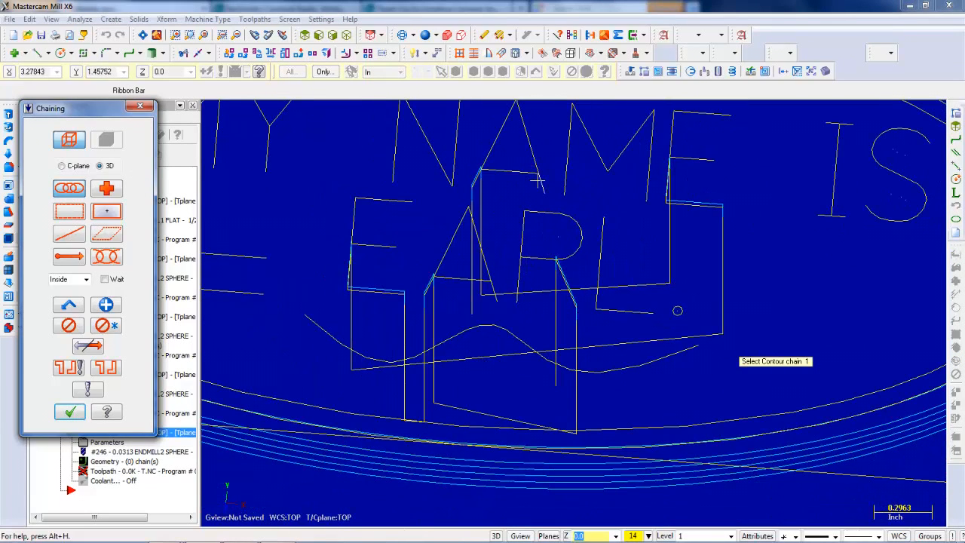
{"action": "left_click", "coordinate": [140, 106]}
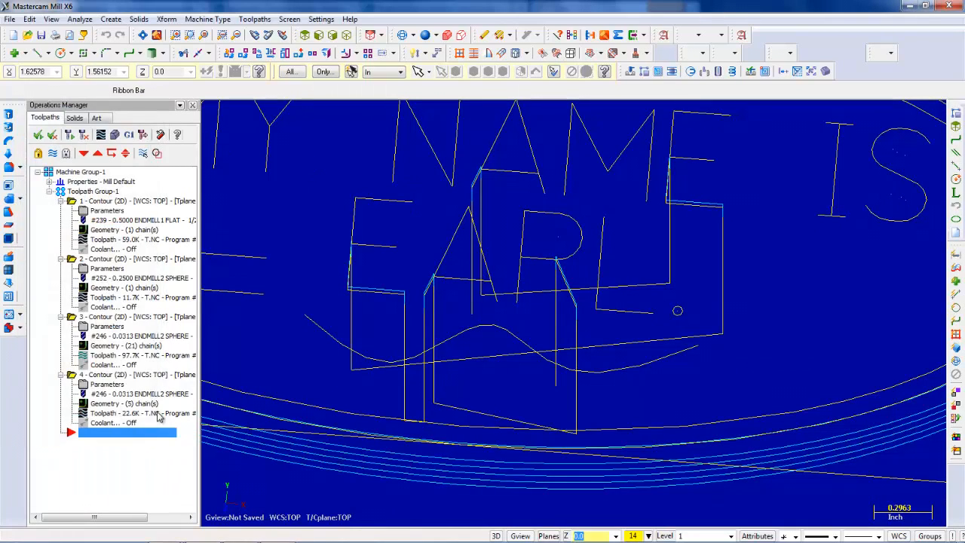
Display the third contour operation's toolpath and compare it with the lettering to find the strokes it misses
{"action": "left_click", "coordinate": [103, 317]}
{"action": "left_click", "coordinate": [53, 155]}
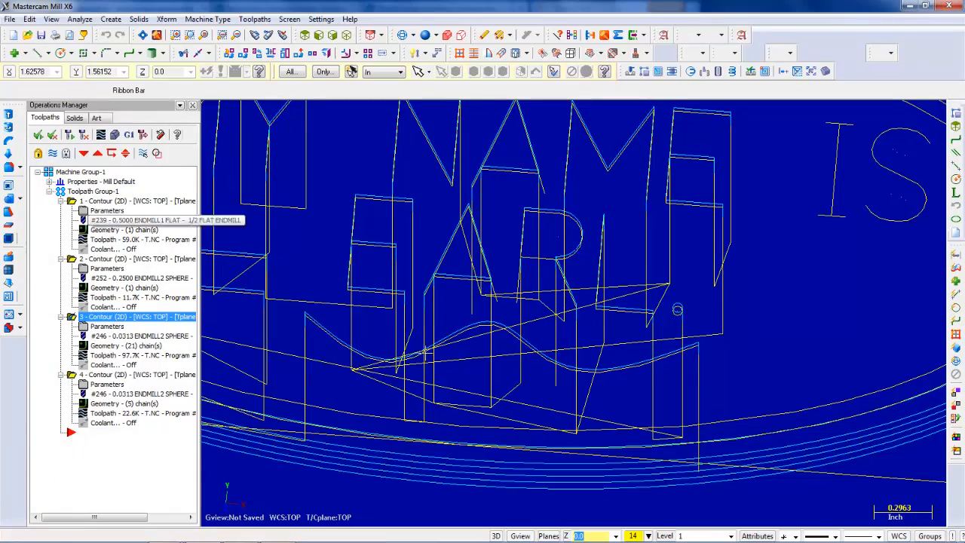
{"action": "scroll", "coordinate": [542, 445], "scroll_direction": "down", "scroll_amount": 2}
{"action": "scroll", "coordinate": [540, 331], "scroll_direction": "up", "scroll_amount": 3}
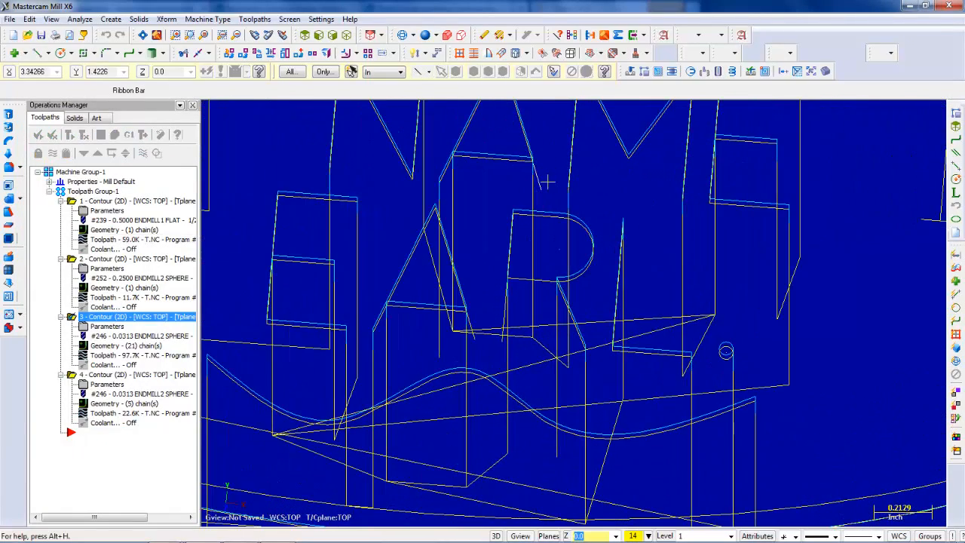
{"action": "scroll", "coordinate": [548, 182], "scroll_direction": "down", "scroll_amount": 2}
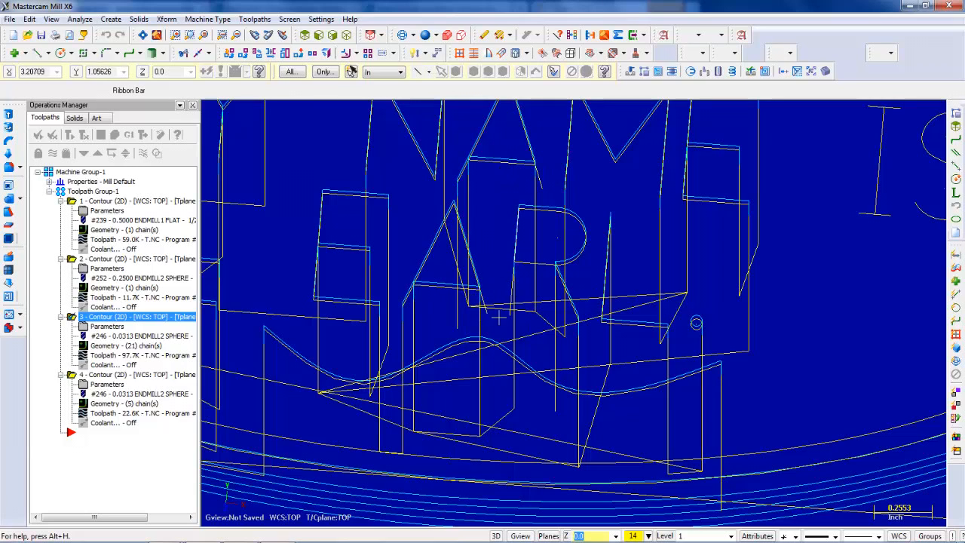
Start a fifth contour toolpath and chain the lower right leg of the A in NAME and of the A in EARL
{"action": "left_click", "coordinate": [87, 433]}
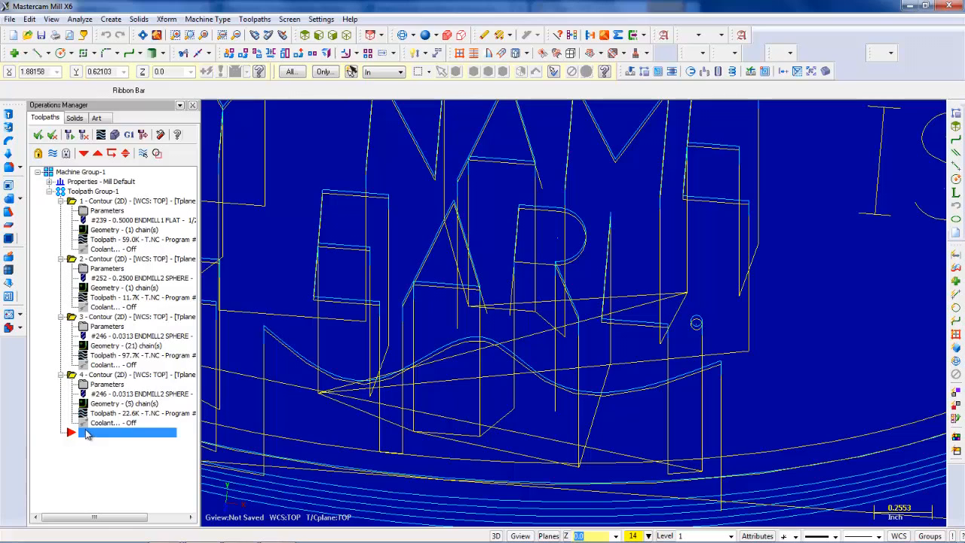
{"action": "left_click", "coordinate": [219, 19]}
{"action": "left_click", "coordinate": [256, 33]}
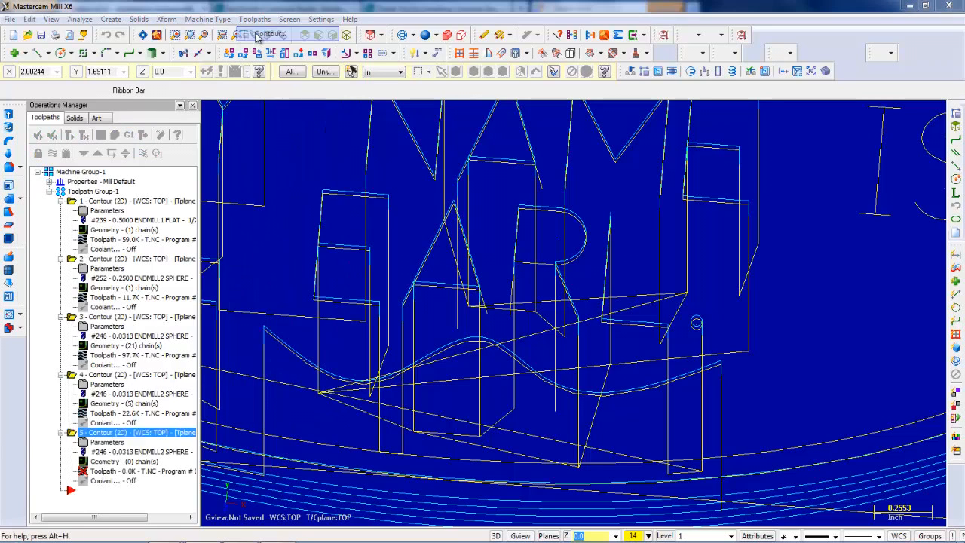
{"action": "left_click", "coordinate": [540, 181]}
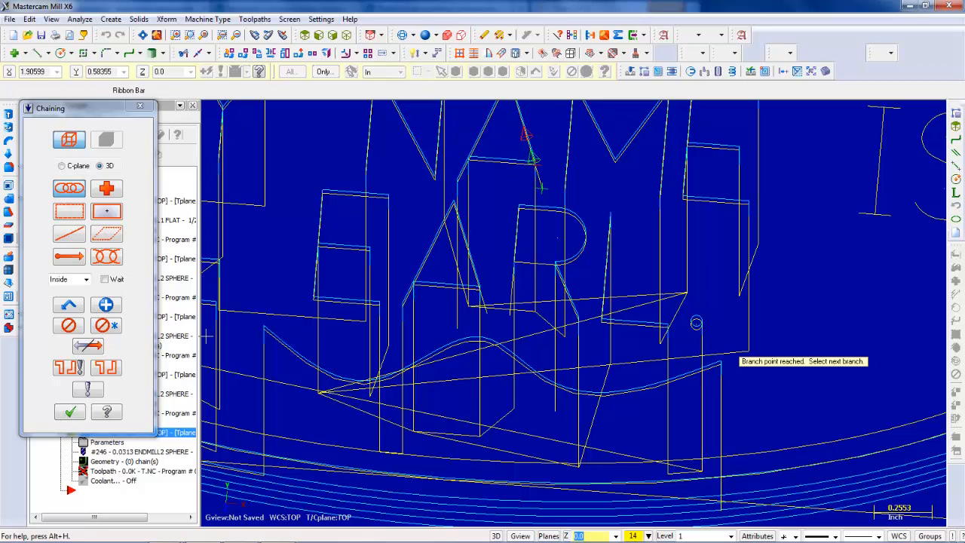
{"action": "left_click", "coordinate": [111, 323]}
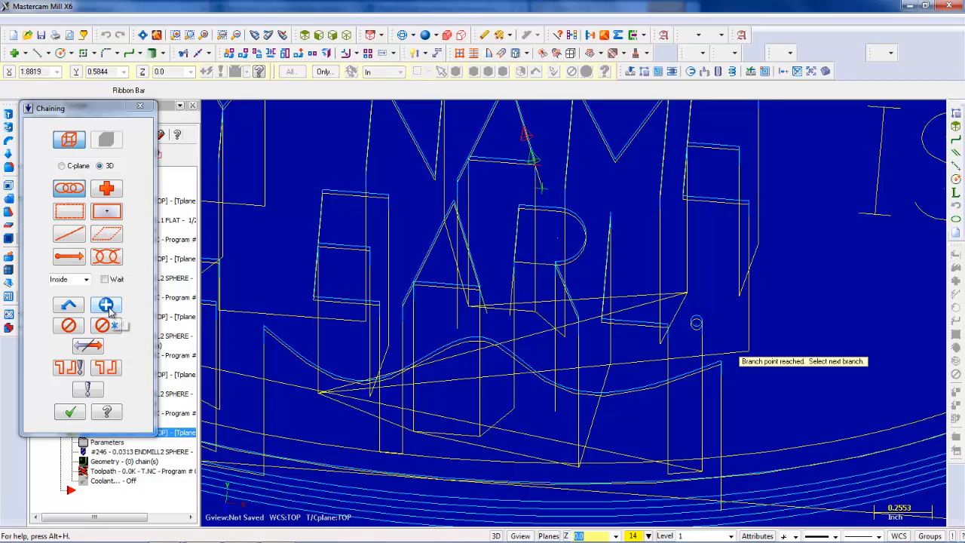
{"action": "left_click", "coordinate": [483, 300]}
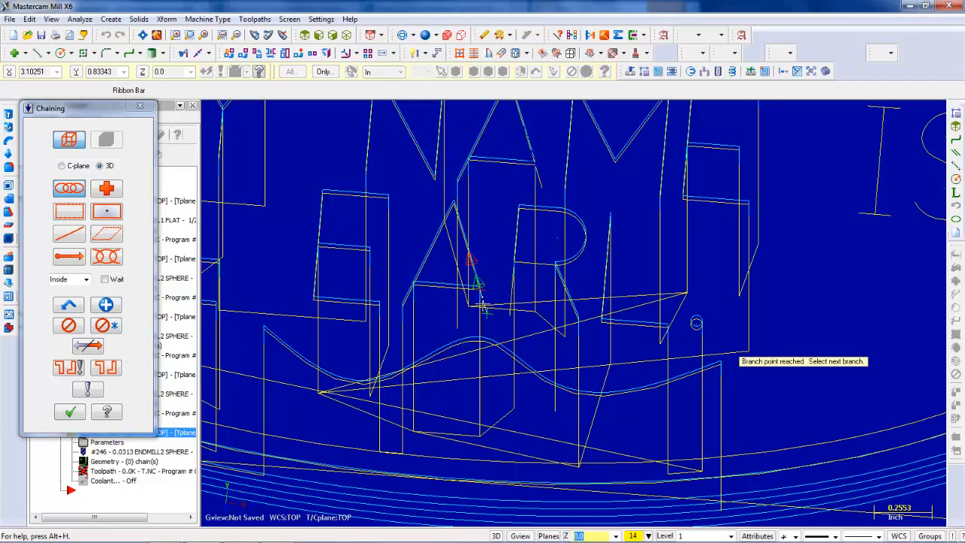
{"action": "left_click", "coordinate": [105, 304]}
Chain the lower stem and the middle bar of the R in EARL, and accept the chain selection
{"action": "left_click", "coordinate": [512, 292]}
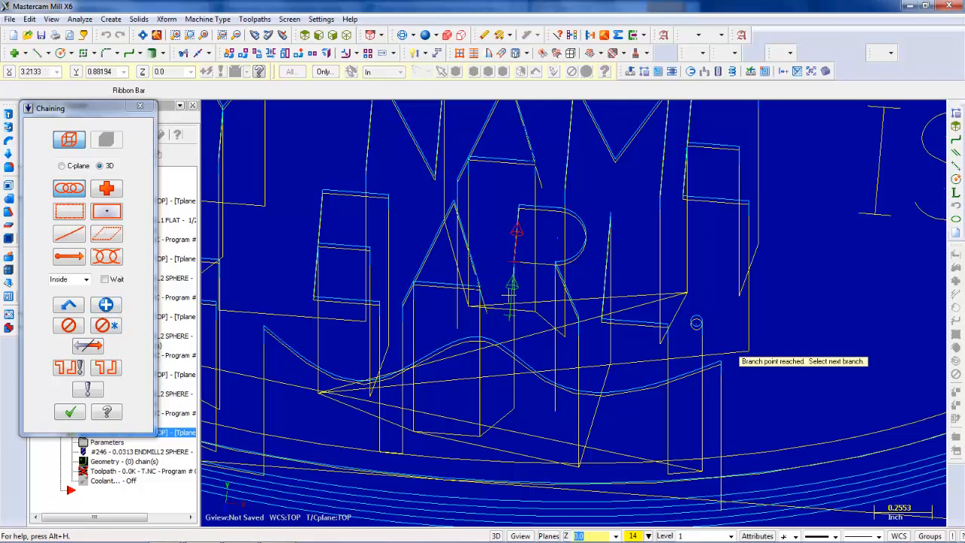
{"action": "left_click", "coordinate": [105, 305]}
{"action": "left_click", "coordinate": [531, 264]}
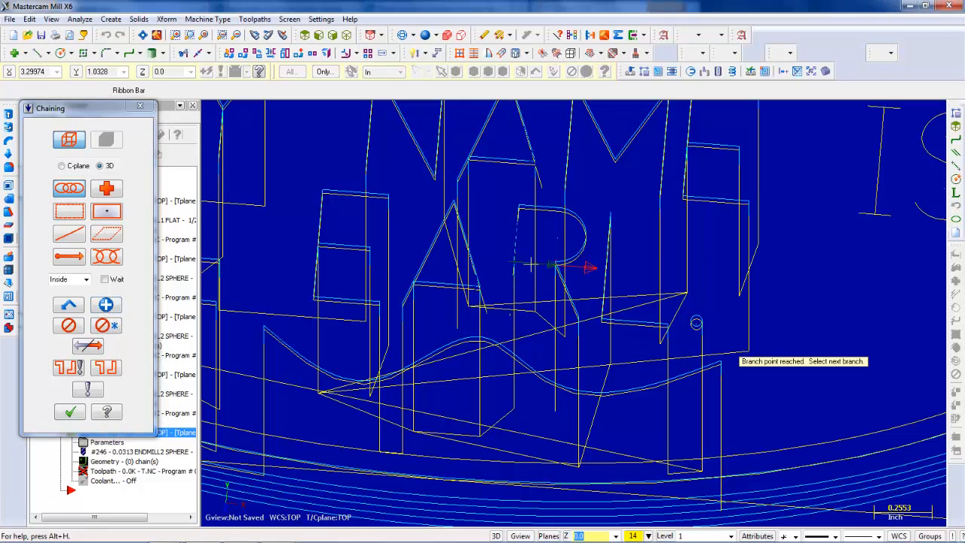
{"action": "left_click", "coordinate": [69, 414]}
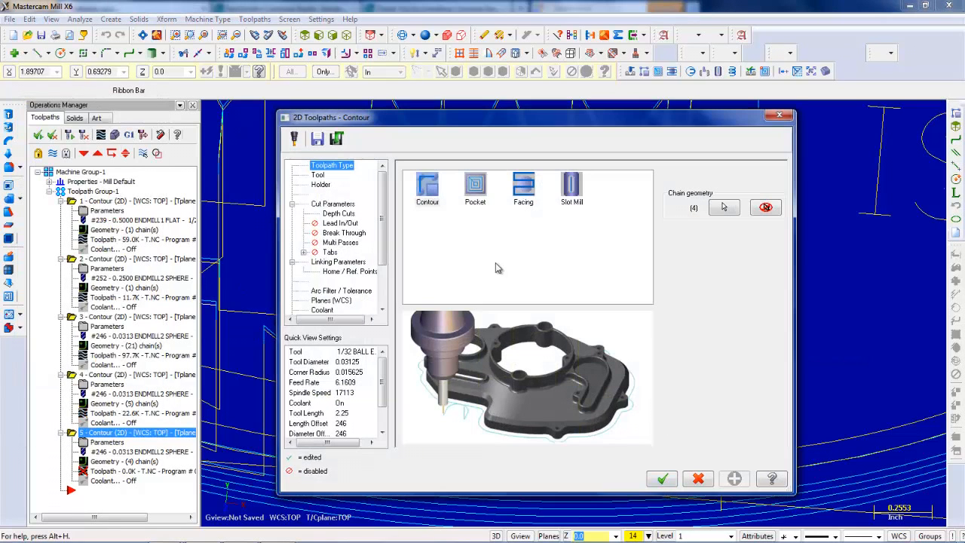
Select the 1/32 BALL ENDMILL (tool 246) for the fifth contour, set its depth to -0.05, and generate the toolpath
{"action": "left_click", "coordinate": [319, 178]}
{"action": "left_click", "coordinate": [445, 222]}
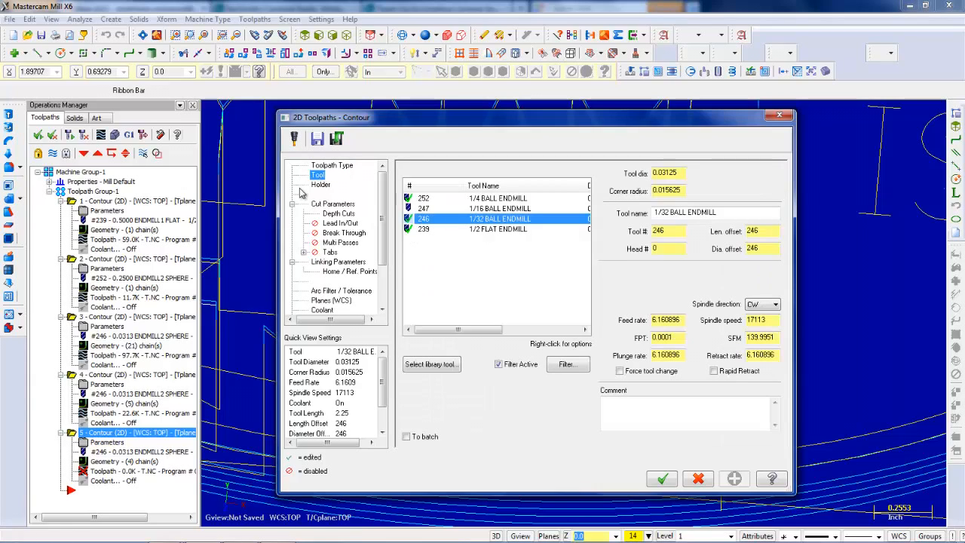
{"action": "left_click", "coordinate": [330, 205]}
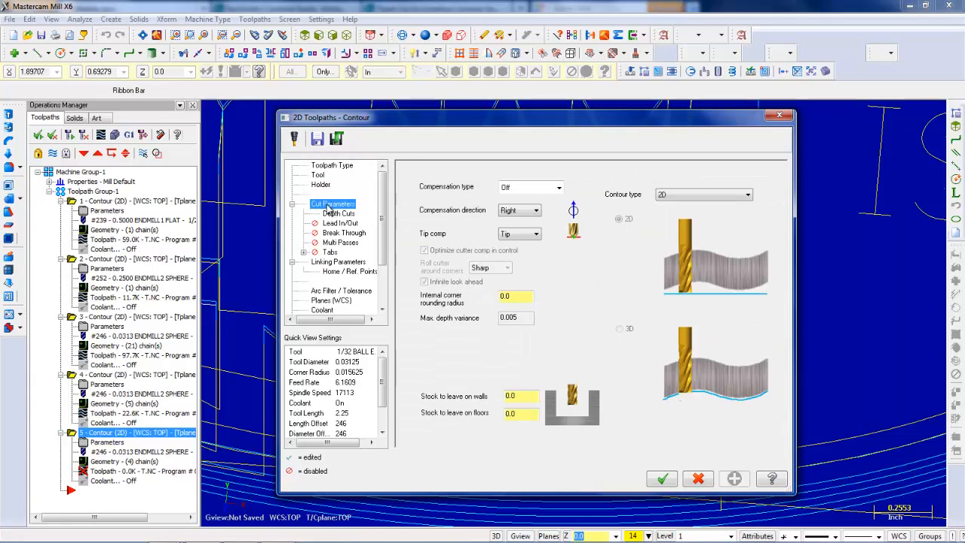
{"action": "left_click", "coordinate": [331, 262]}
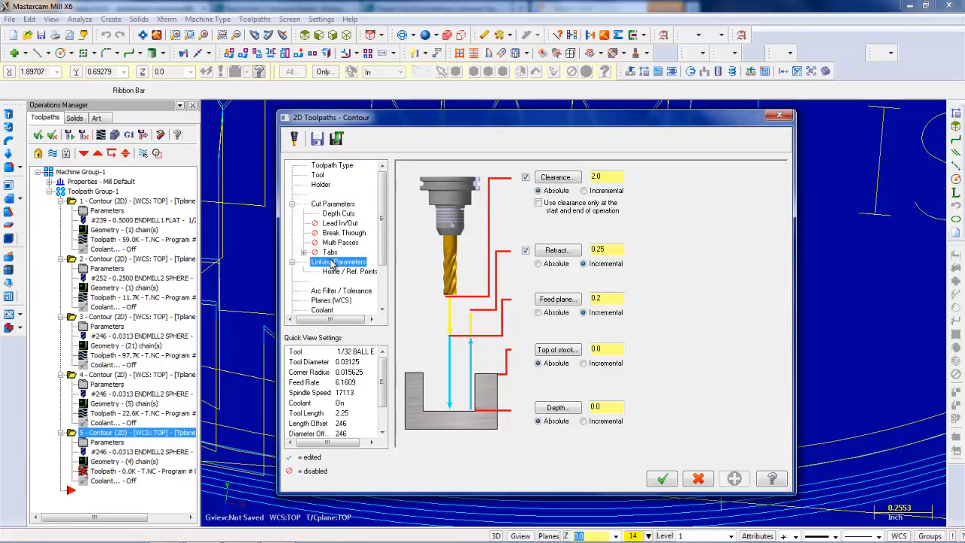
{"action": "left_click", "coordinate": [341, 223]}
{"action": "left_click", "coordinate": [338, 263]}
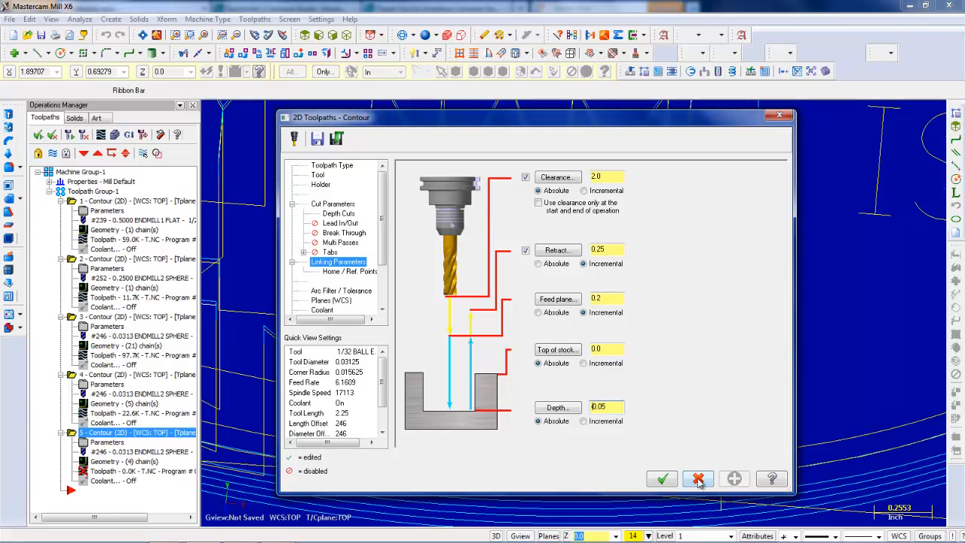
{"action": "left_click", "coordinate": [662, 479]}
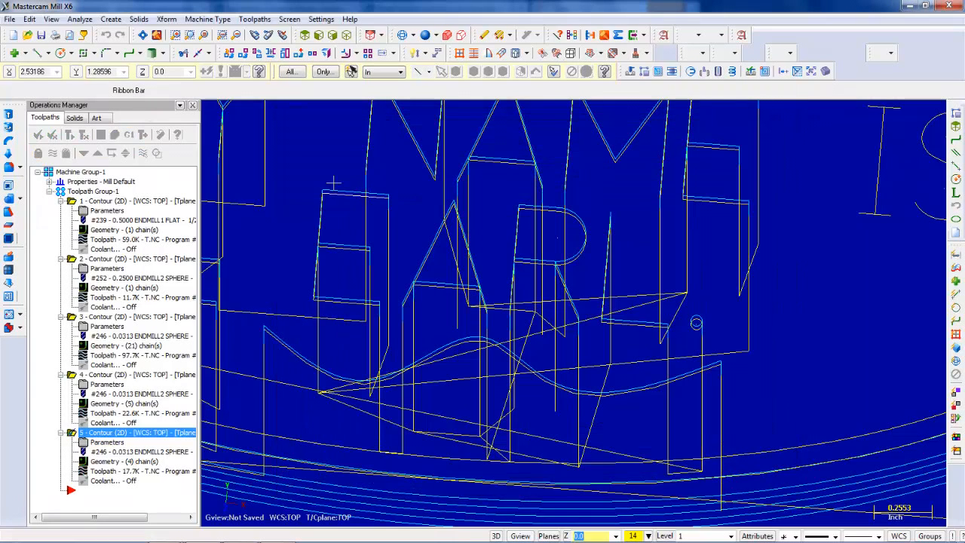
Run the verification of all operations in the machine group
{"action": "left_click", "coordinate": [115, 135]}
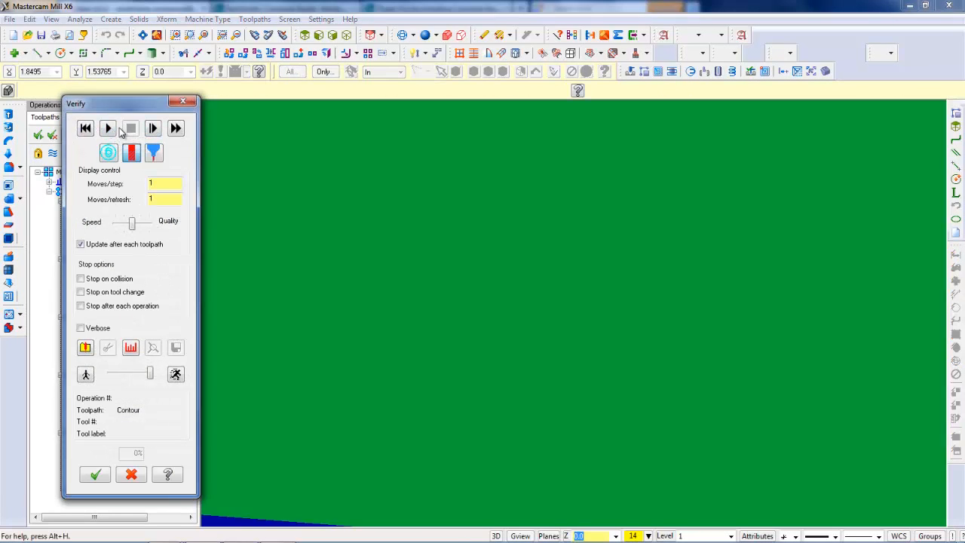
{"action": "left_click", "coordinate": [187, 101]}
{"action": "left_click", "coordinate": [82, 172]}
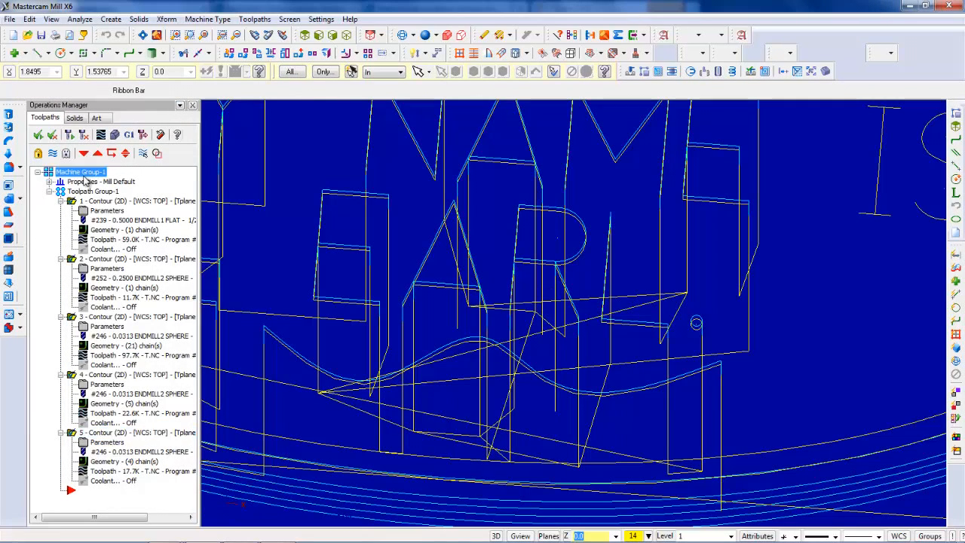
{"action": "left_click", "coordinate": [115, 136]}
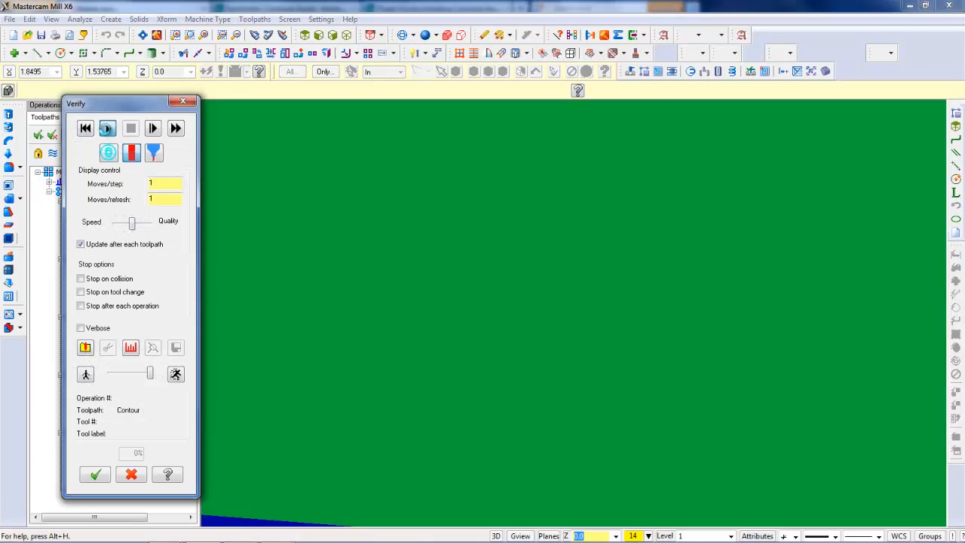
{"action": "left_click", "coordinate": [107, 128]}
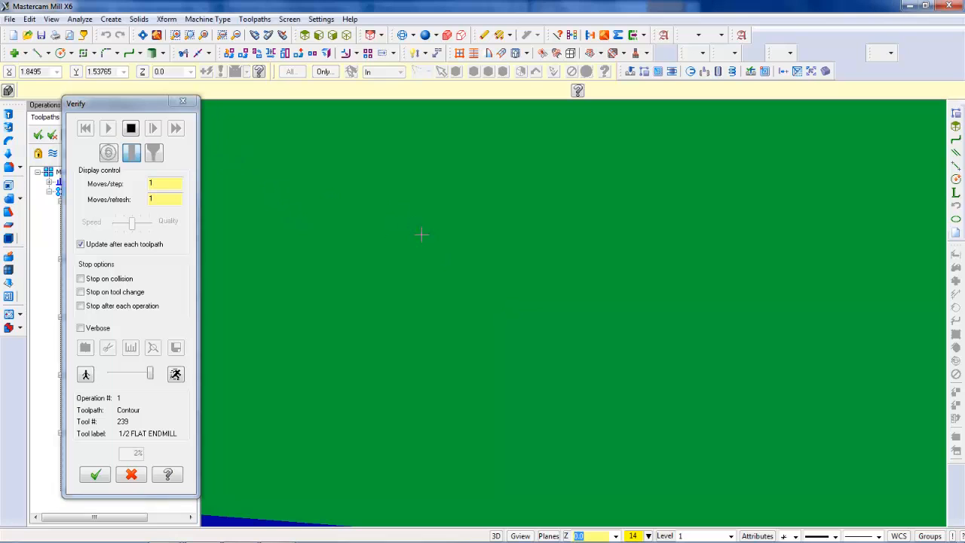
Examine the simulated engraving of the lettering and decorations from several angles for missing strokes, and close the simulation
{"action": "scroll", "coordinate": [422, 234], "scroll_direction": "down", "scroll_amount": 2}
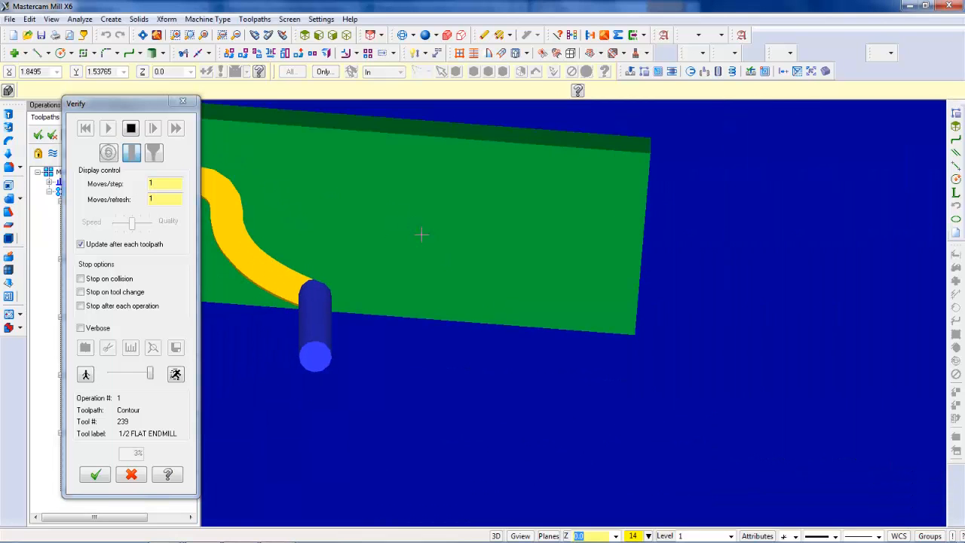
{"action": "scroll", "coordinate": [349, 125], "scroll_direction": "up", "scroll_amount": 1}
{"action": "middle_click_drag", "start_coordinate": [359, 147], "coordinate": [362, 122]}
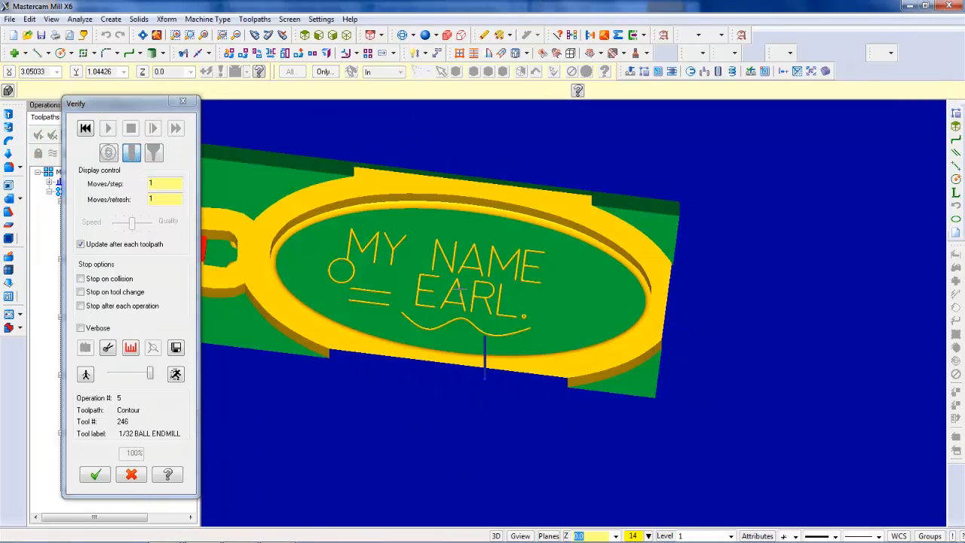
{"action": "scroll", "coordinate": [458, 289], "scroll_direction": "up", "scroll_amount": 4}
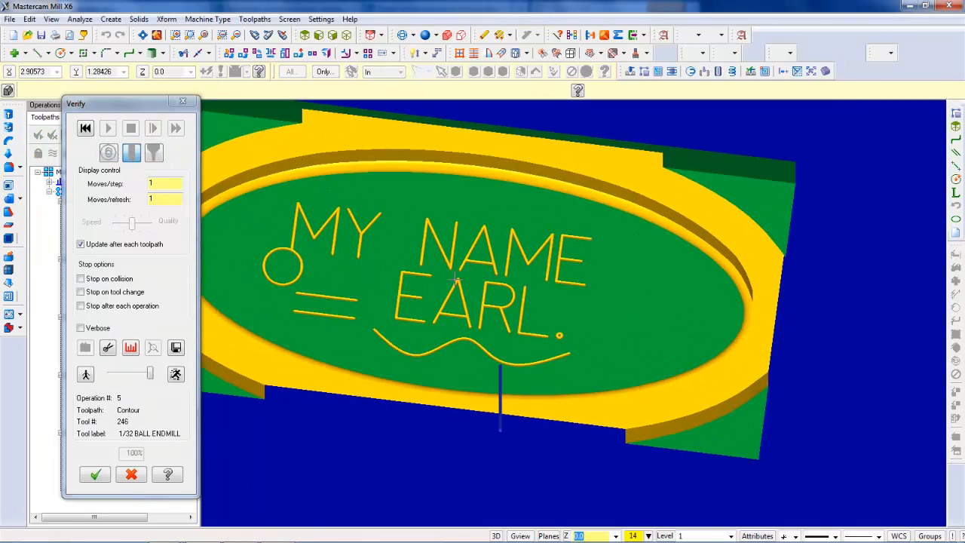
{"action": "scroll", "coordinate": [459, 283], "scroll_direction": "down", "scroll_amount": 3}
{"action": "middle_click_drag", "start_coordinate": [458, 283], "coordinate": [436, 230]}
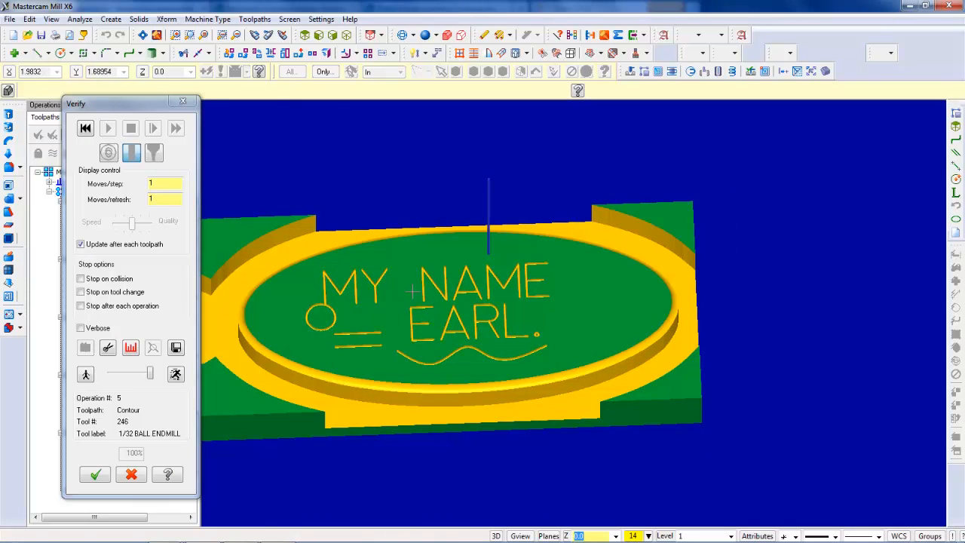
{"action": "scroll", "coordinate": [411, 292], "scroll_direction": "up", "scroll_amount": 5}
{"action": "scroll", "coordinate": [411, 291], "scroll_direction": "down", "scroll_amount": 2}
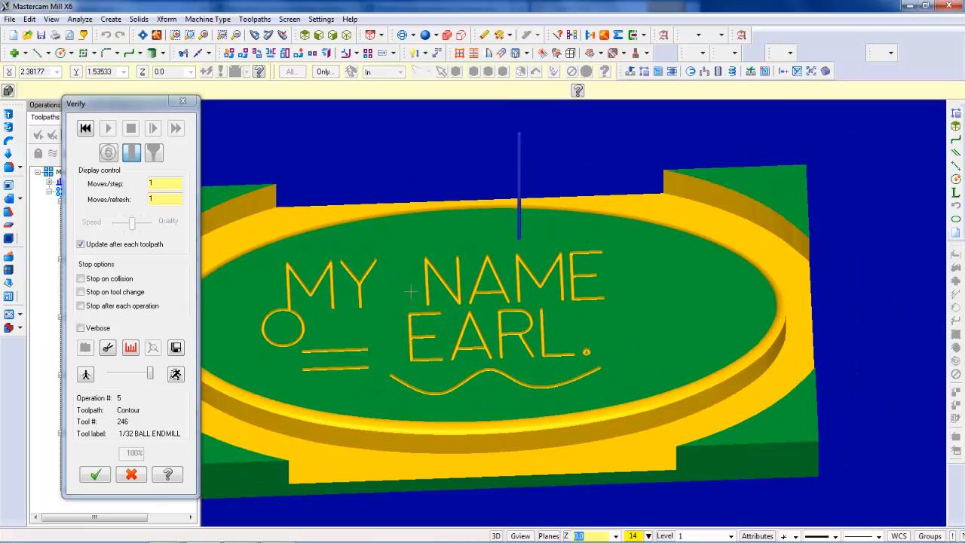
{"action": "left_click", "coordinate": [182, 103]}
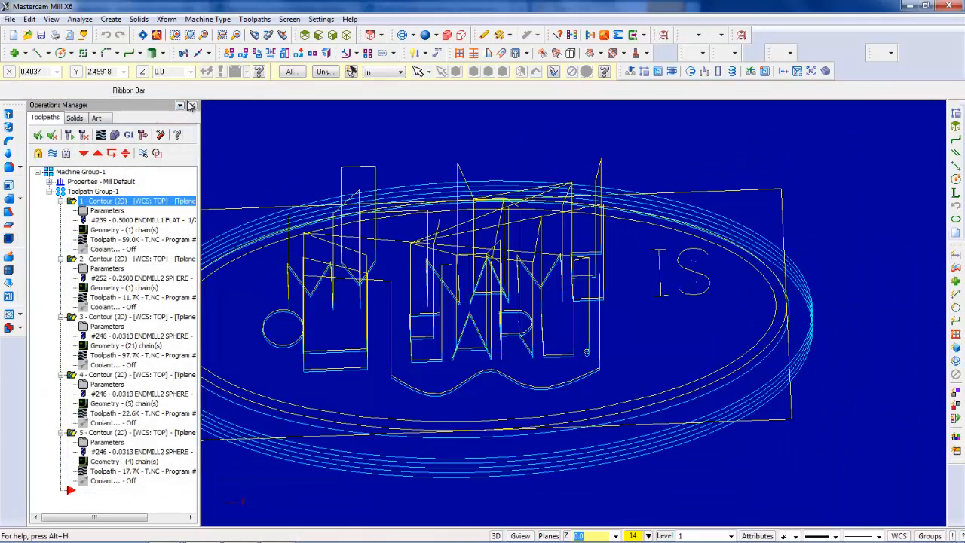
Browse the letter fonts available for Create Letters, including the TrueType font list, and leave the TrueType font list without choosing one
{"action": "scroll", "coordinate": [452, 302], "scroll_direction": "down", "scroll_amount": 2}
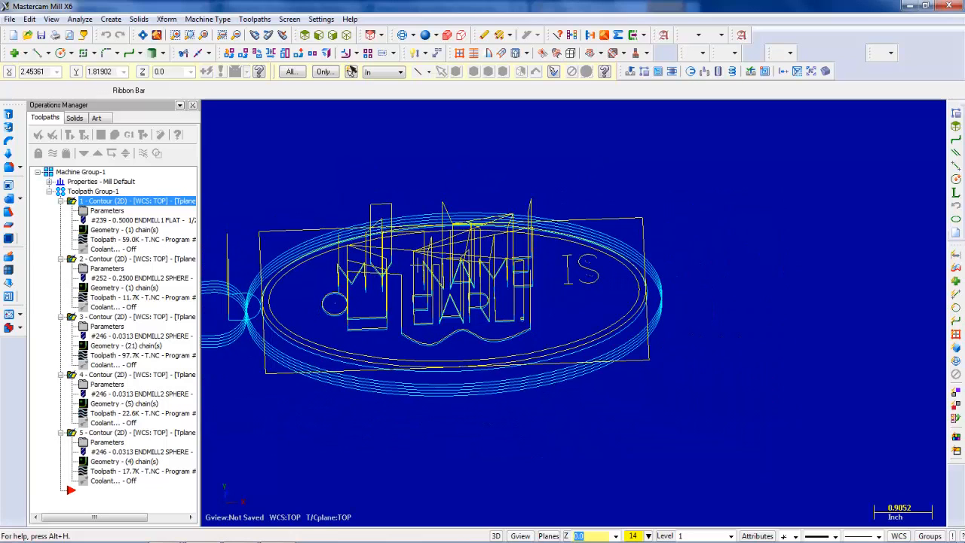
{"action": "left_click", "coordinate": [110, 19]}
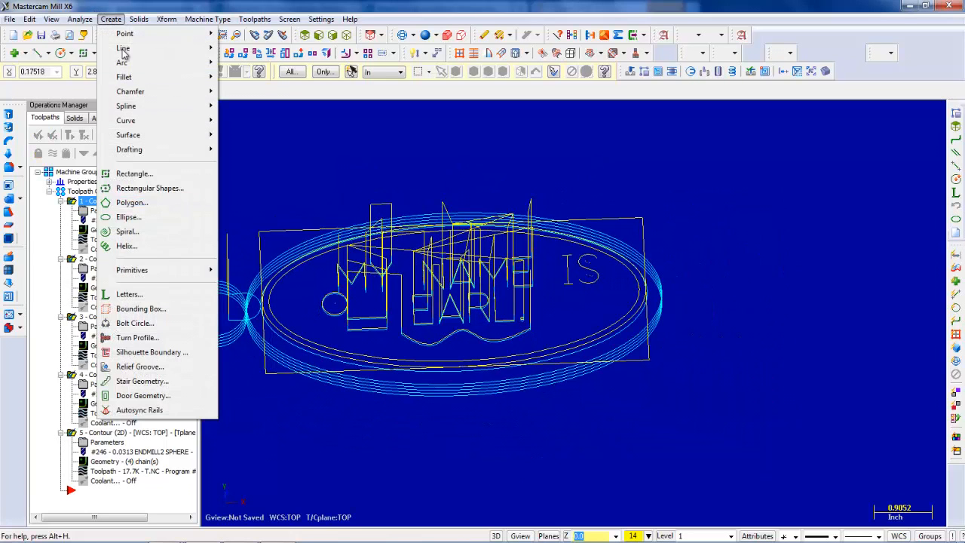
{"action": "left_click", "coordinate": [144, 294]}
{"action": "left_click", "coordinate": [124, 140]}
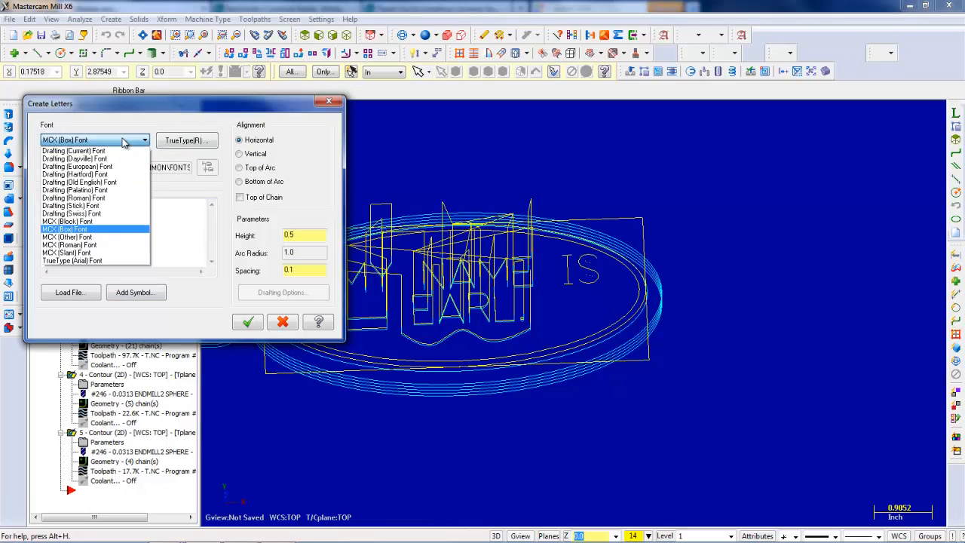
{"action": "left_click", "coordinate": [203, 151]}
{"action": "left_click", "coordinate": [195, 141]}
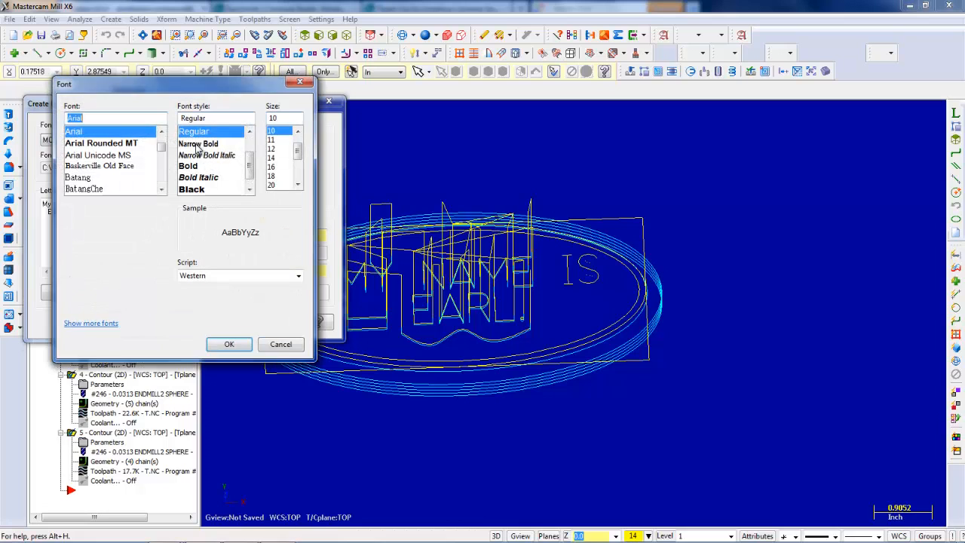
{"action": "scroll", "coordinate": [90, 156], "scroll_direction": "down", "scroll_amount": 8}
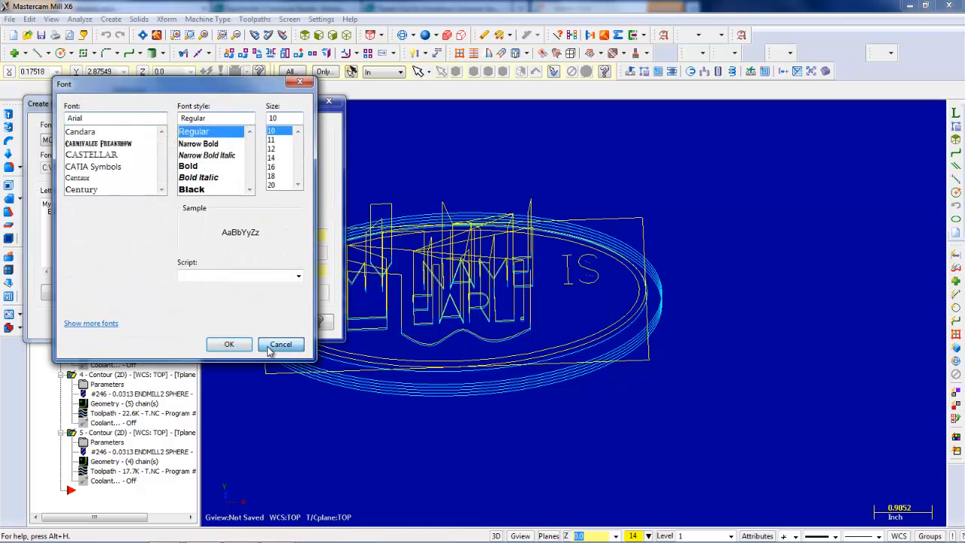
{"action": "left_click", "coordinate": [280, 345]}
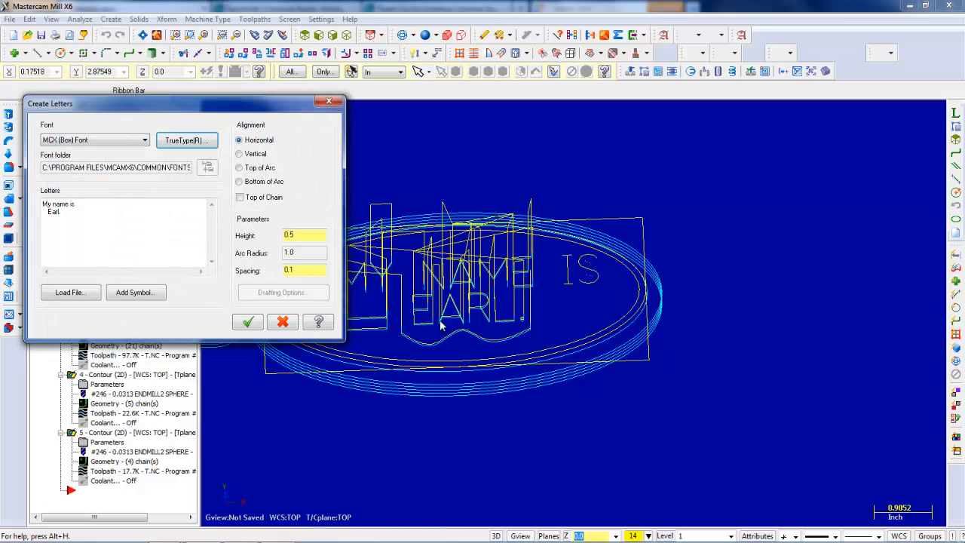
Create the existing sign text in MCX (Box) Font with Top of Chain alignment, 0.5 height and 0.1 spacing, along the sign's ellipse
{"action": "left_click", "coordinate": [239, 198]}
{"action": "left_click", "coordinate": [247, 322]}
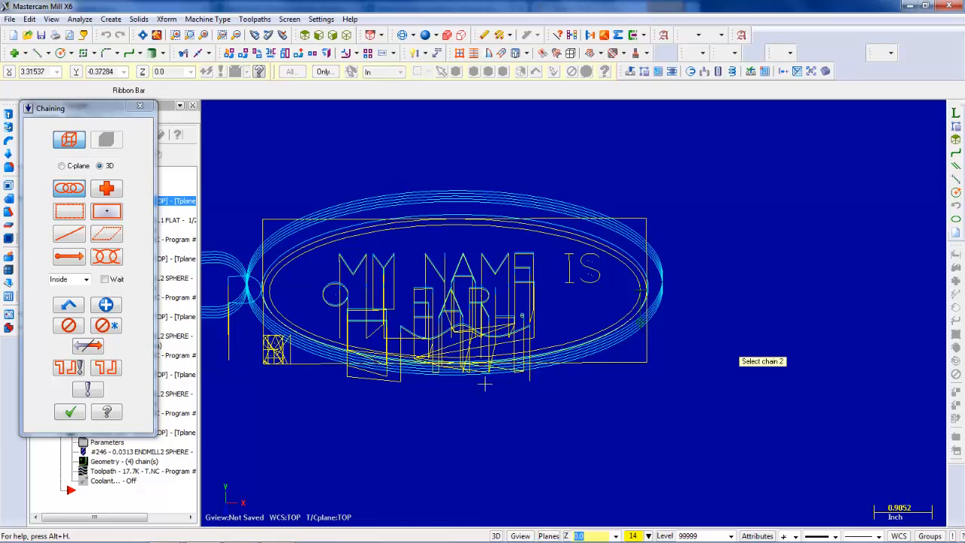
{"action": "middle_click_drag", "start_coordinate": [485, 385], "coordinate": [557, 243]}
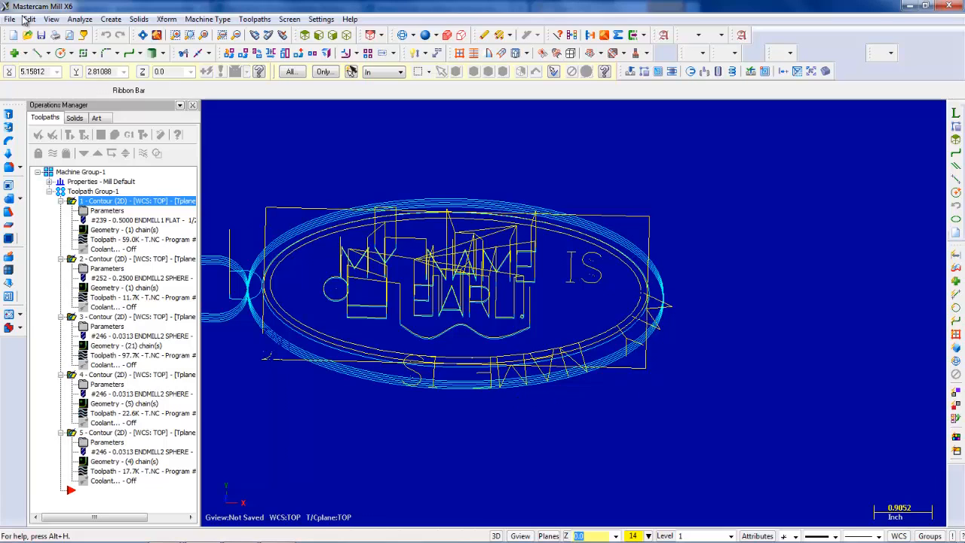
{"action": "left_click", "coordinate": [112, 20]}
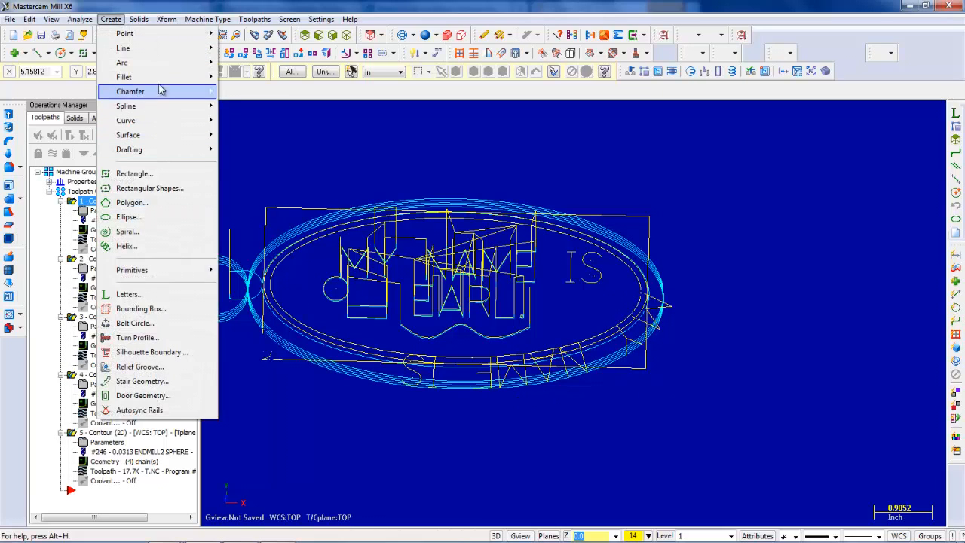
{"action": "left_click", "coordinate": [143, 297]}
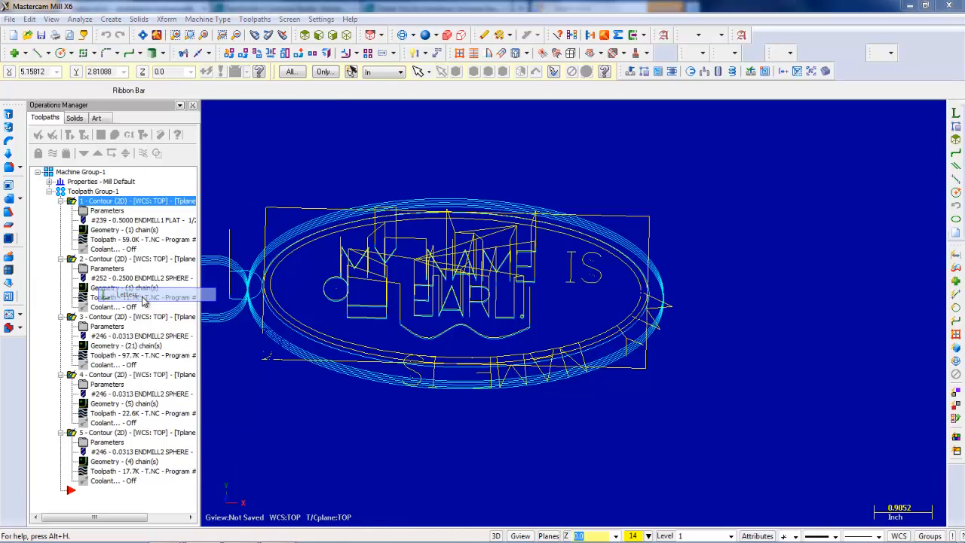
{"action": "left_click", "coordinate": [283, 322]}
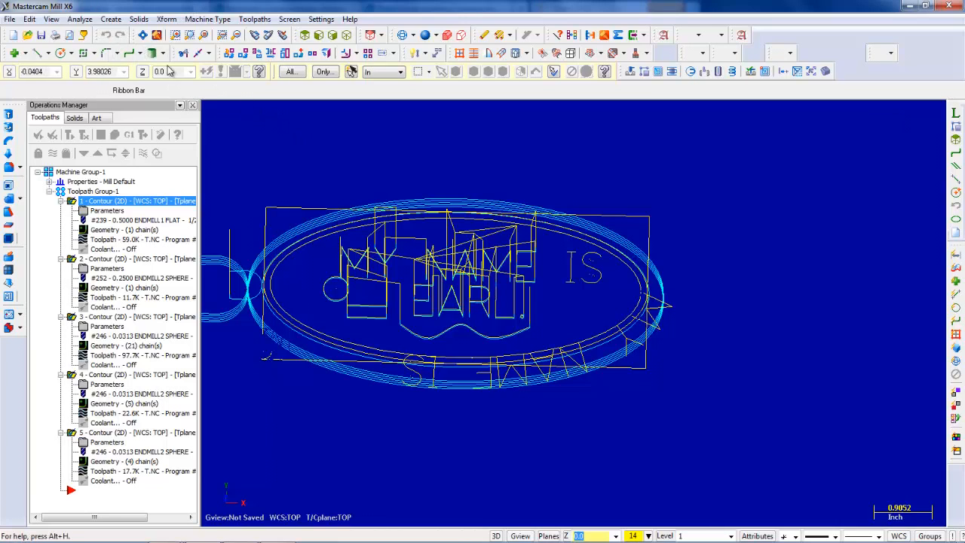
Create the same Top of Chain lettering again along the ellipse, with the chain direction reversed
{"action": "left_click", "coordinate": [110, 19]}
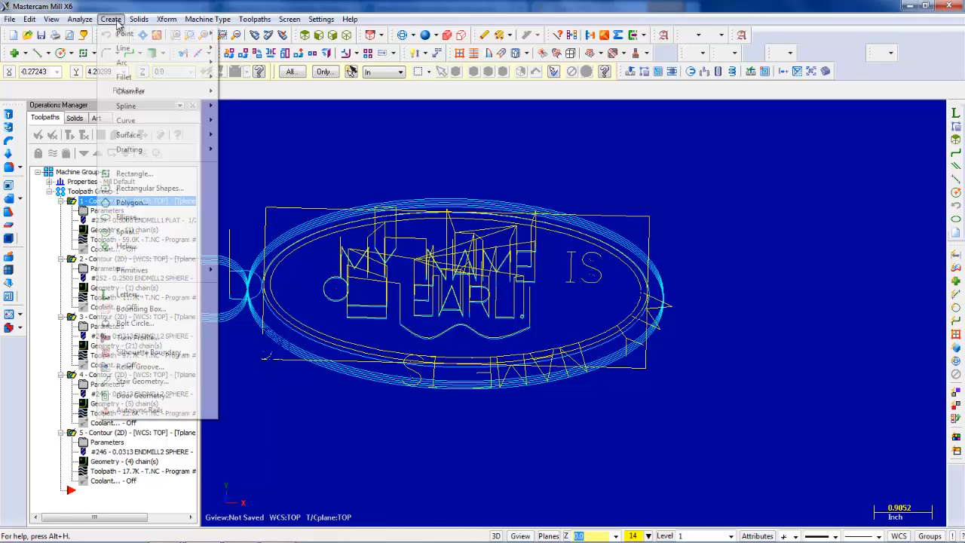
{"action": "left_click", "coordinate": [173, 294]}
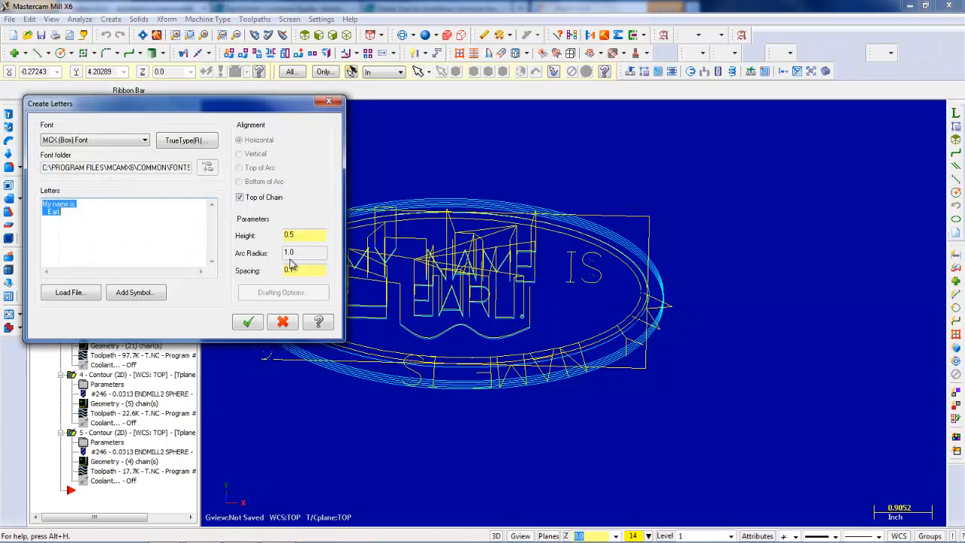
{"action": "left_click", "coordinate": [251, 329]}
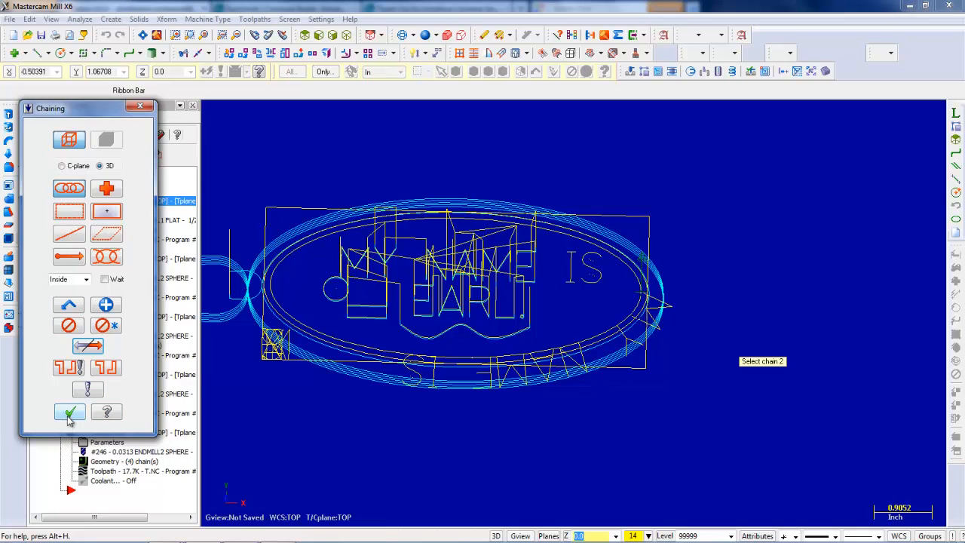
{"action": "left_click", "coordinate": [70, 414]}
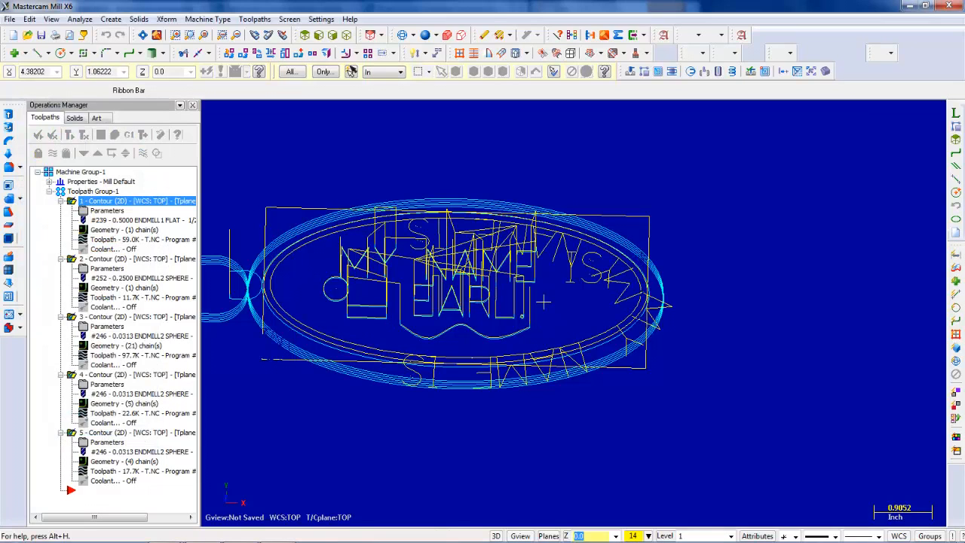
Hide the toolpath display and examine both sets of letters that follow the ellipse
{"action": "key", "text": "alt+t"}
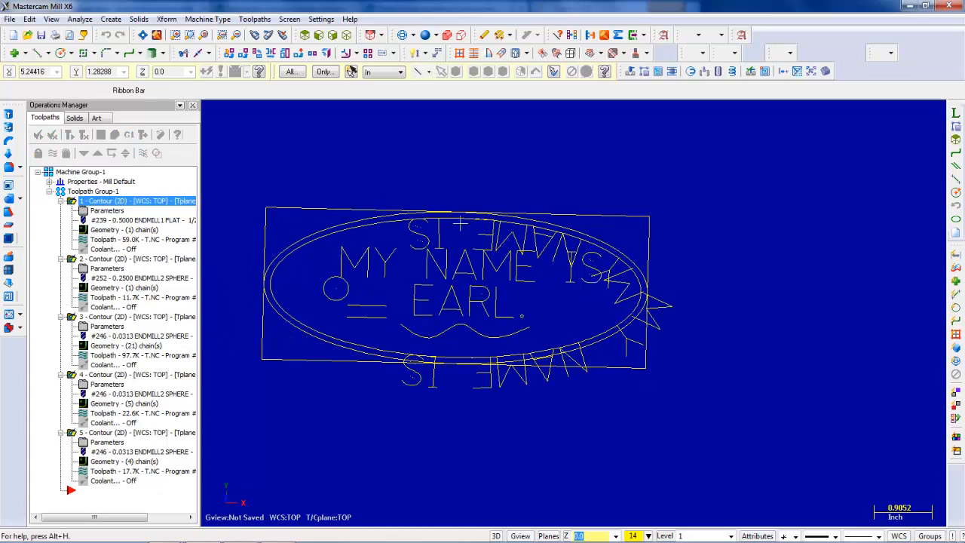
{"action": "left_click", "coordinate": [111, 19]}
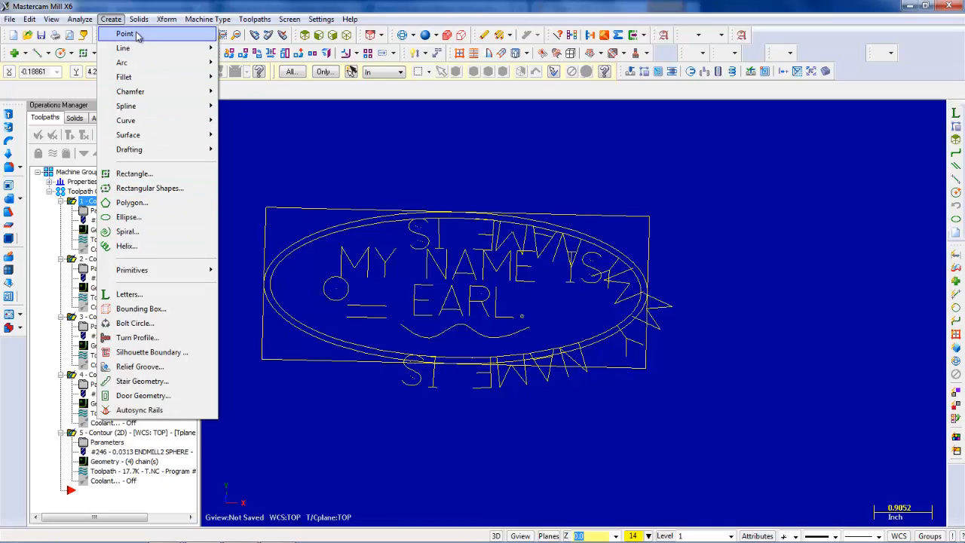
{"action": "left_click", "coordinate": [448, 155]}
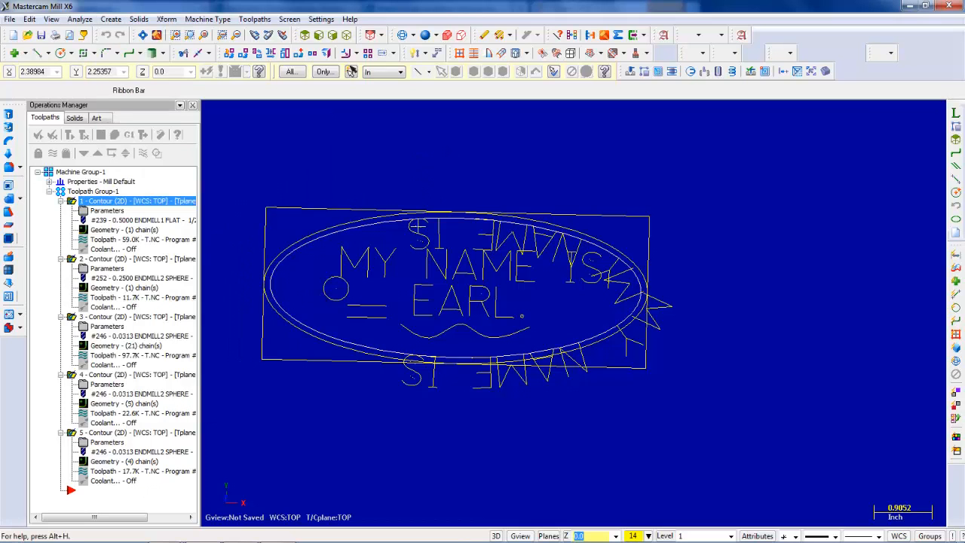
{"action": "middle_click_drag", "start_coordinate": [417, 228], "coordinate": [377, 305]}
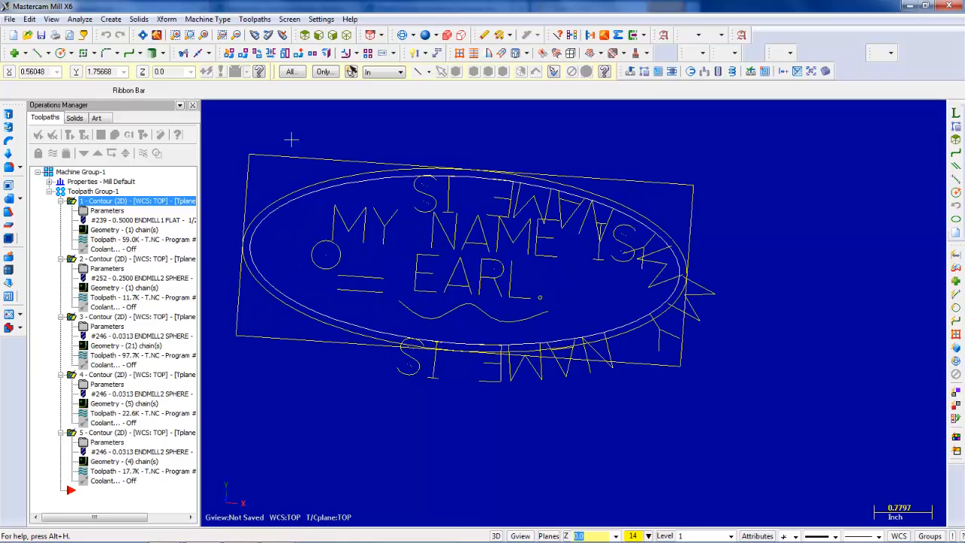
{"action": "scroll", "coordinate": [294, 138], "scroll_direction": "up", "scroll_amount": 2}
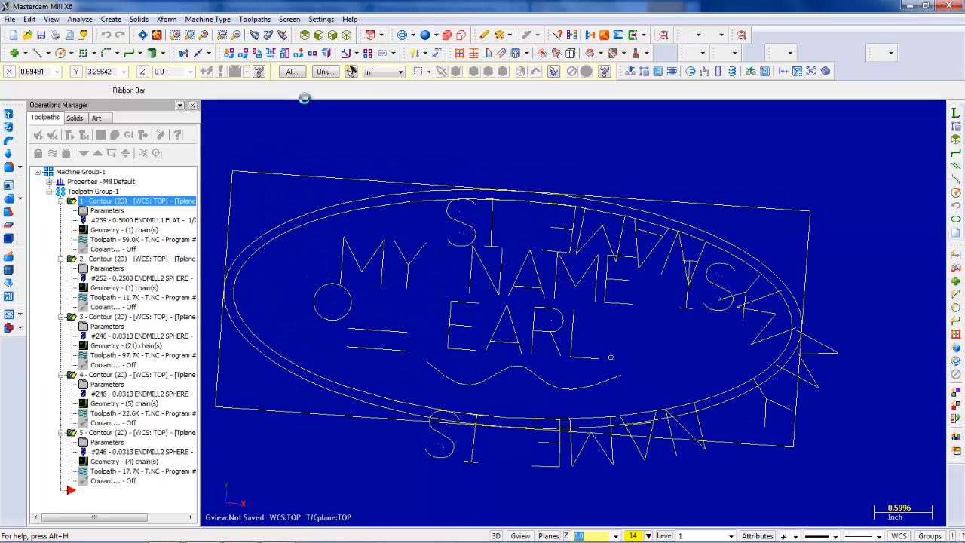
Set up rectangular stock for the machine group with X 6.0, Y 2.5 and Z 0.5, and turn on its wireframe display
{"action": "left_click", "coordinate": [113, 183]}
{"action": "left_click", "coordinate": [49, 182]}
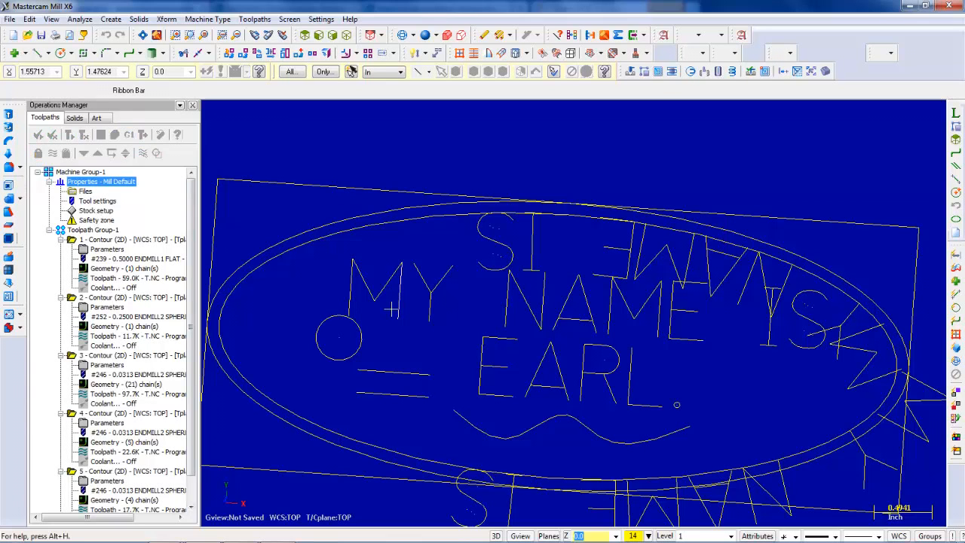
{"action": "scroll", "coordinate": [332, 273], "scroll_direction": "down", "scroll_amount": 4}
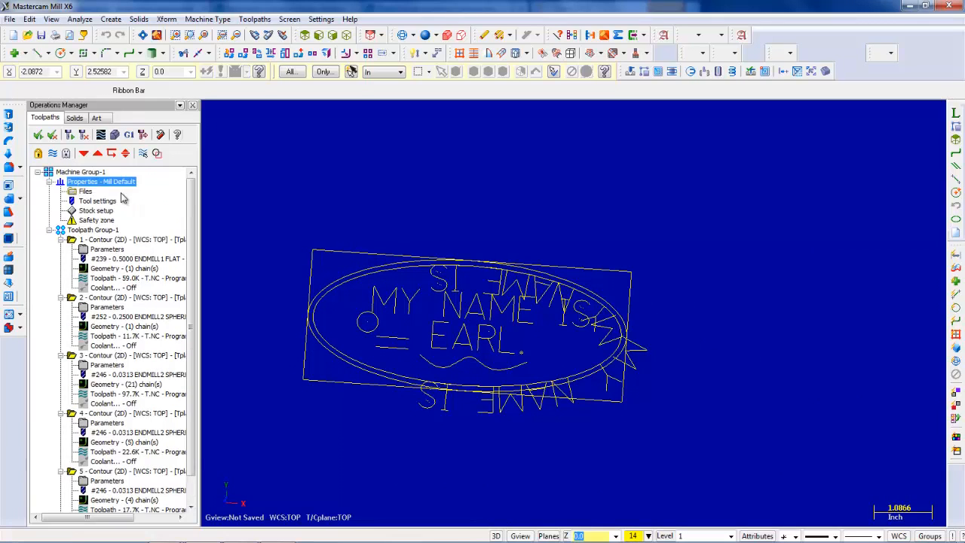
{"action": "left_click", "coordinate": [89, 172]}
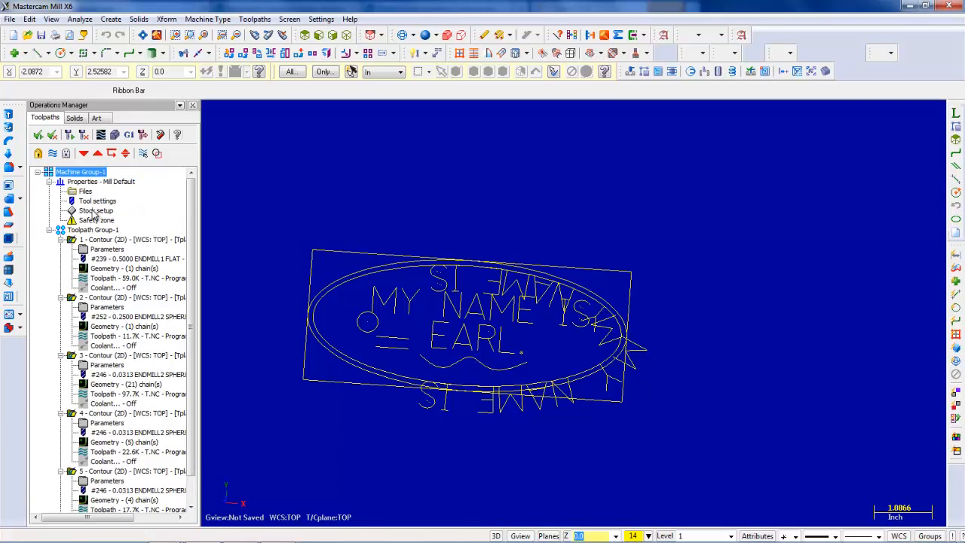
{"action": "left_click", "coordinate": [92, 211]}
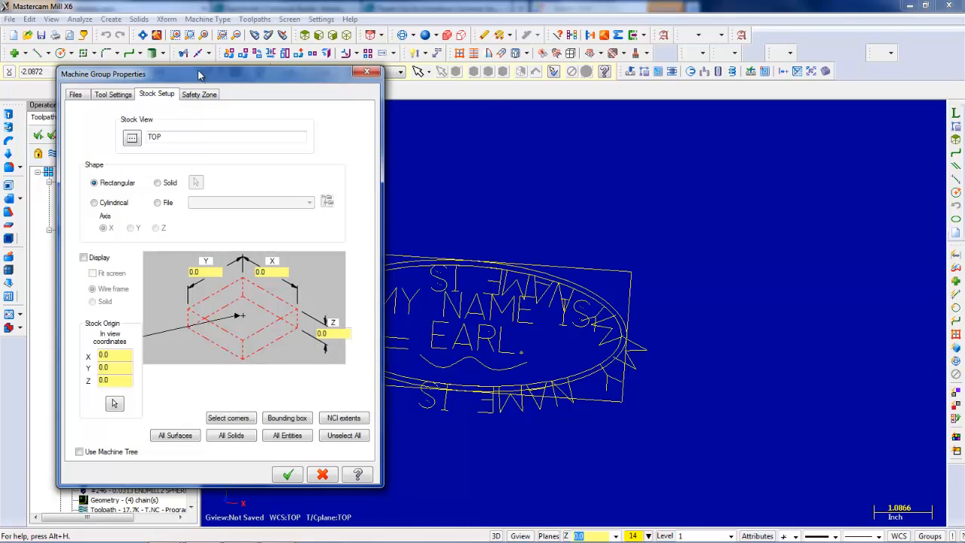
{"action": "mouse_move", "coordinate": [198, 73]}
{"action": "left_mouse_down"}
{"action": "mouse_move", "coordinate": [269, 71]}
{"action": "mouse_move", "coordinate": [304, 38]}
{"action": "mouse_move", "coordinate": [213, 64]}
{"action": "left_mouse_up"}
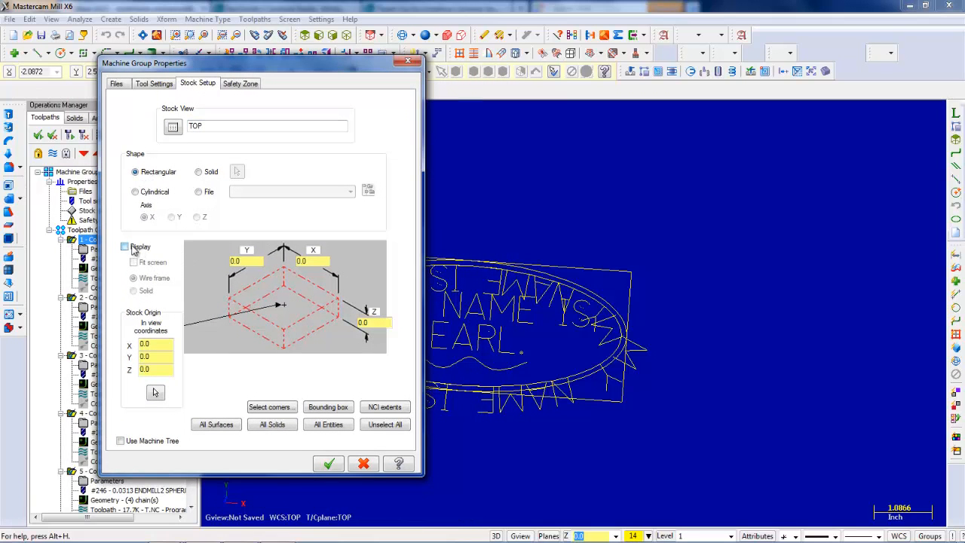
{"action": "double_click", "coordinate": [245, 258]}
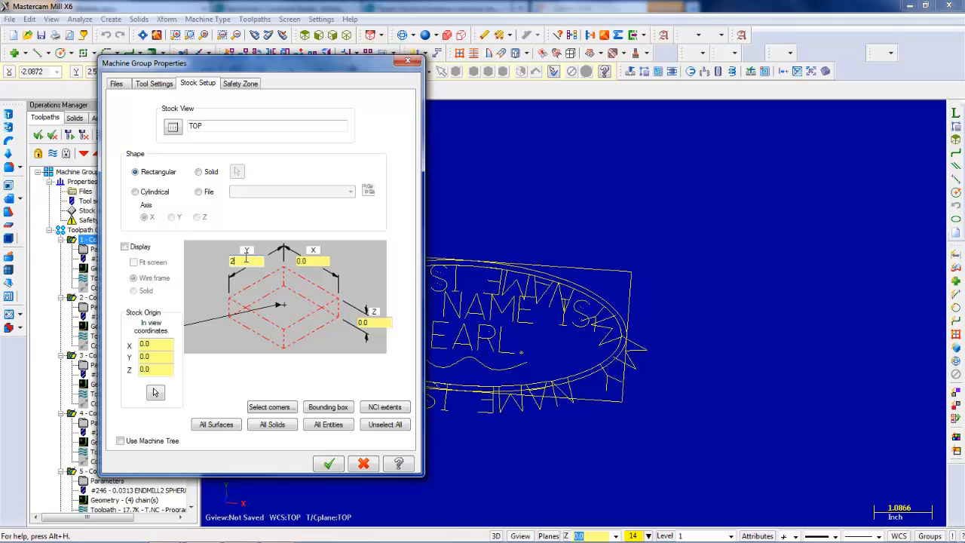
{"action": "type", "text": "2.5"}
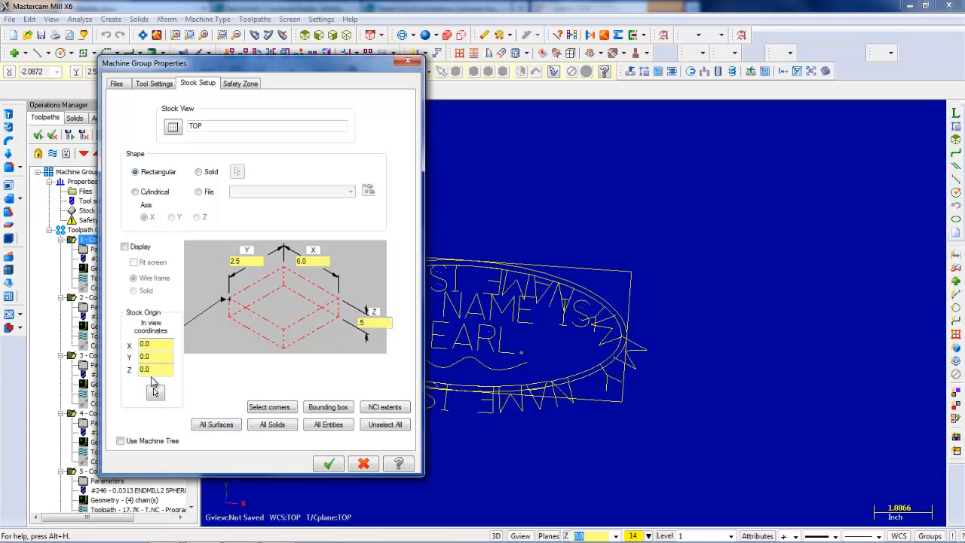
{"action": "left_click", "coordinate": [124, 247]}
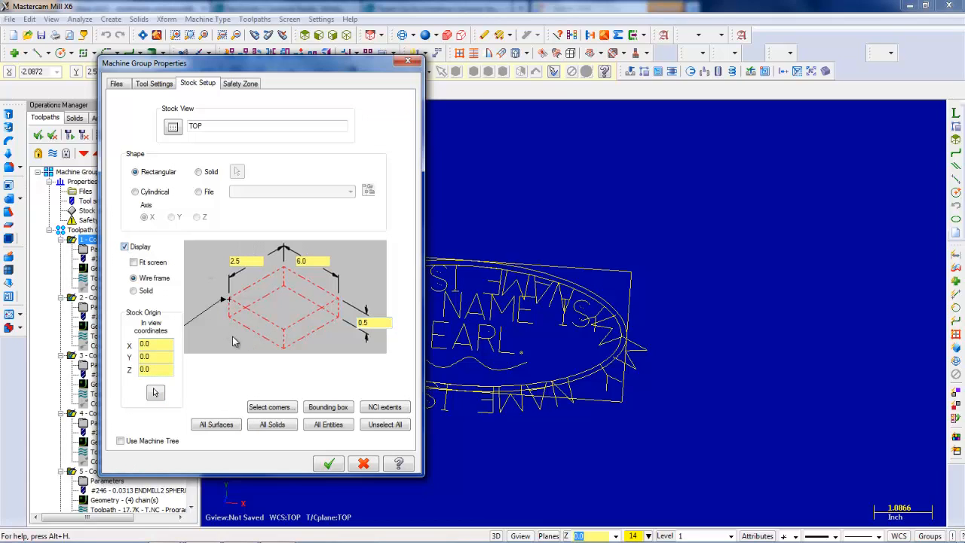
{"action": "left_click", "coordinate": [330, 465]}
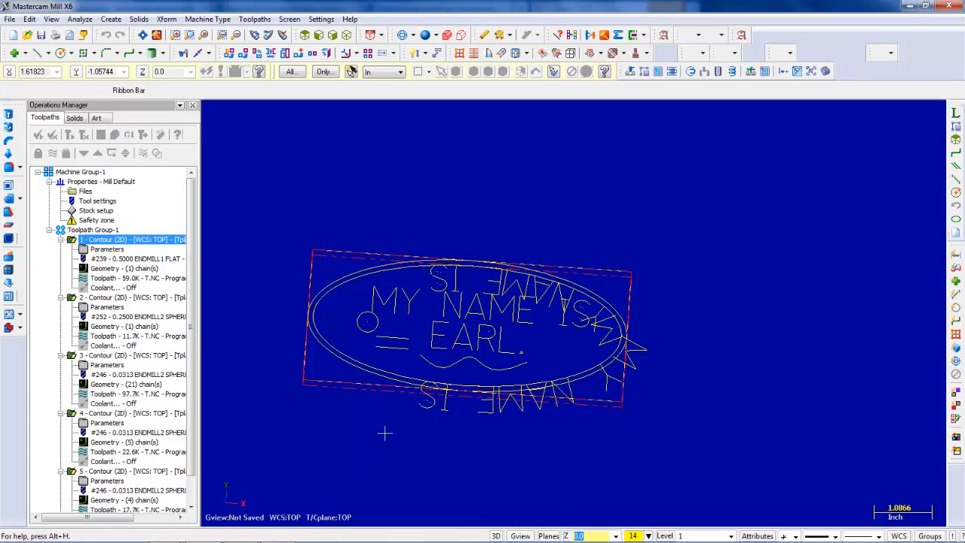
Select the whole machine group and run its Verify simulation with the display control set fully to Speed
{"action": "middle_click_drag", "start_coordinate": [383, 494], "coordinate": [386, 396]}
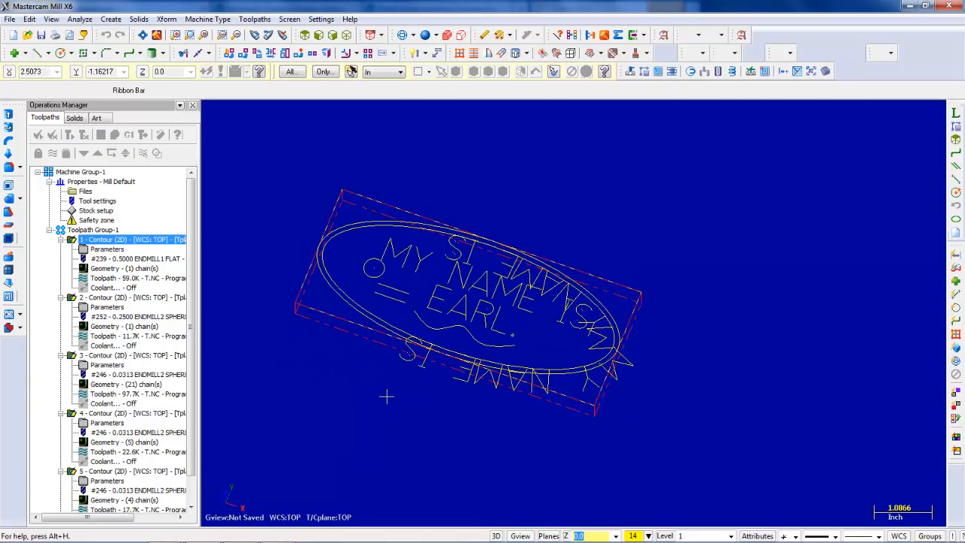
{"action": "left_click", "coordinate": [89, 173]}
{"action": "left_click", "coordinate": [115, 134]}
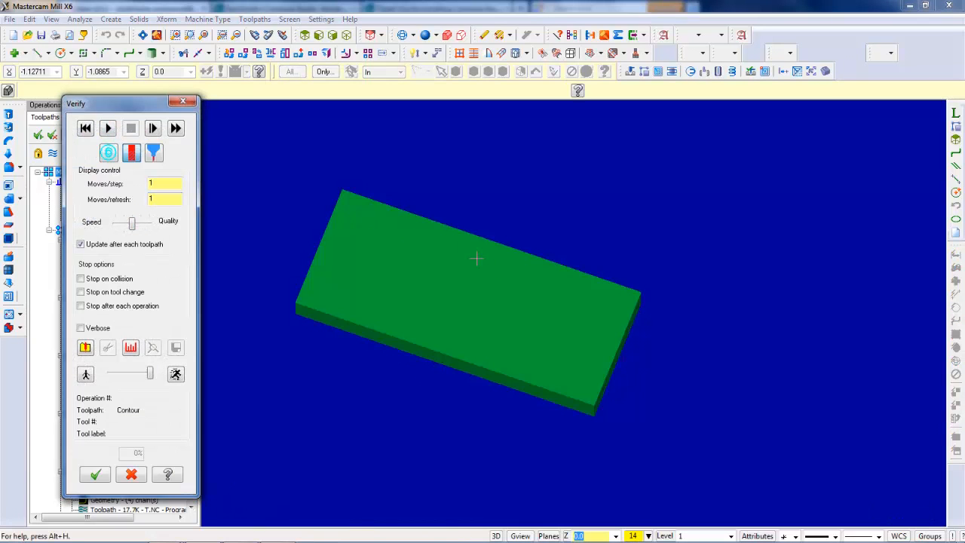
{"action": "left_click_drag", "start_coordinate": [133, 227], "coordinate": [93, 237]}
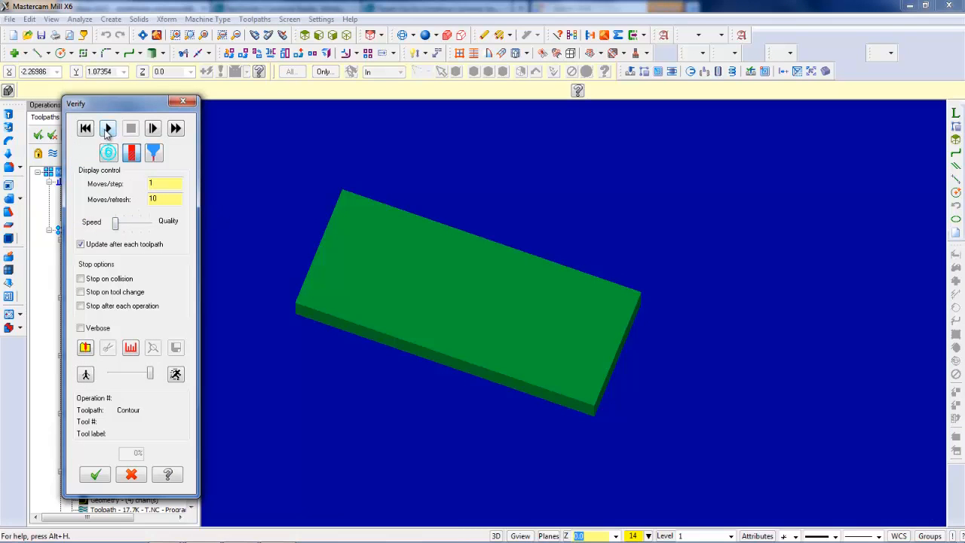
{"action": "left_click", "coordinate": [107, 129]}
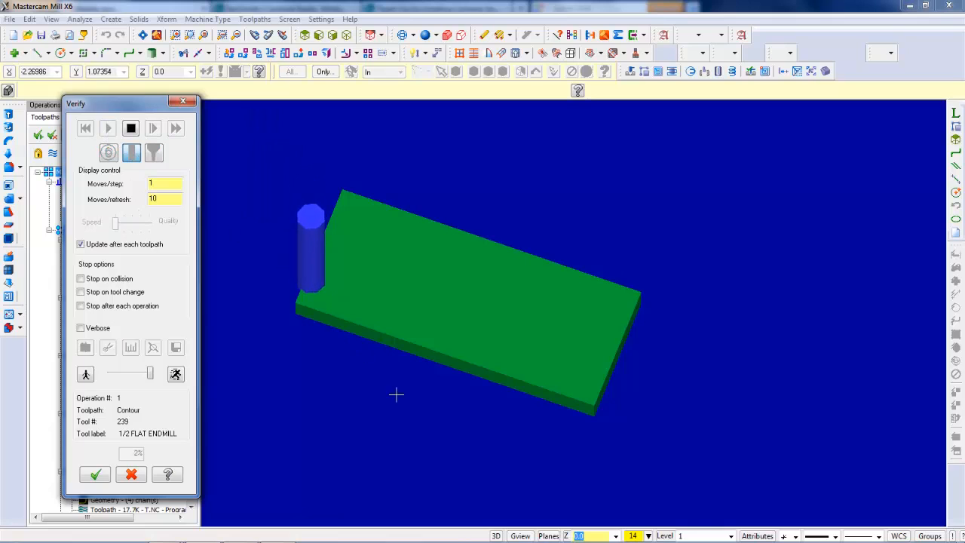
Examine the simulated cuts from several angles, fast-forward through the remaining operations, and close Verify
{"action": "middle_click_drag", "start_coordinate": [417, 396], "coordinate": [423, 336]}
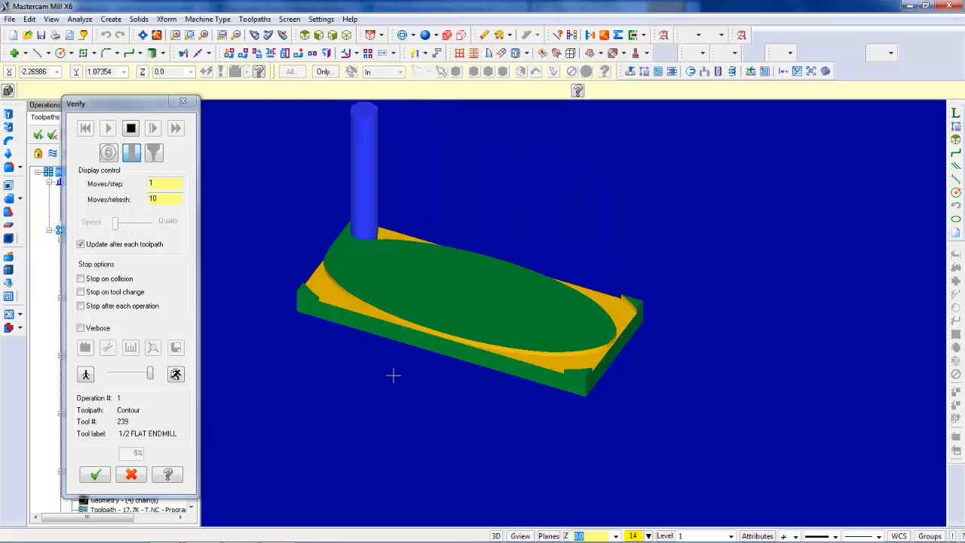
{"action": "key", "text": "alt+1"}
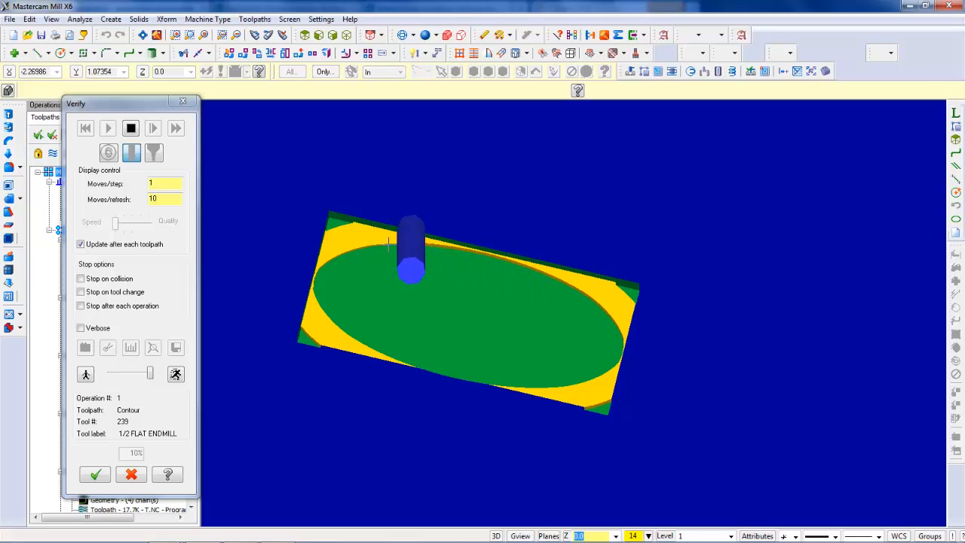
{"action": "middle_click_drag", "start_coordinate": [564, 330], "coordinate": [568, 316]}
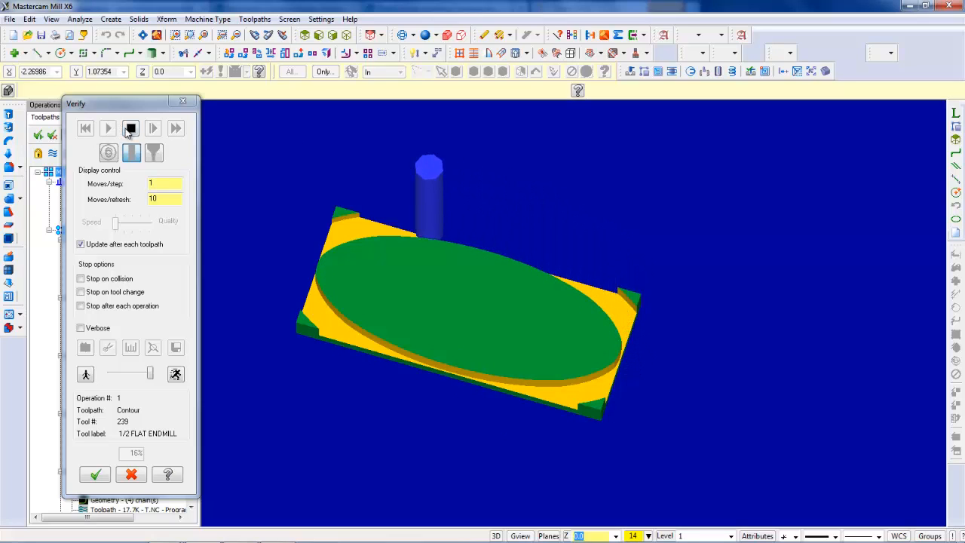
{"action": "left_click", "coordinate": [176, 129]}
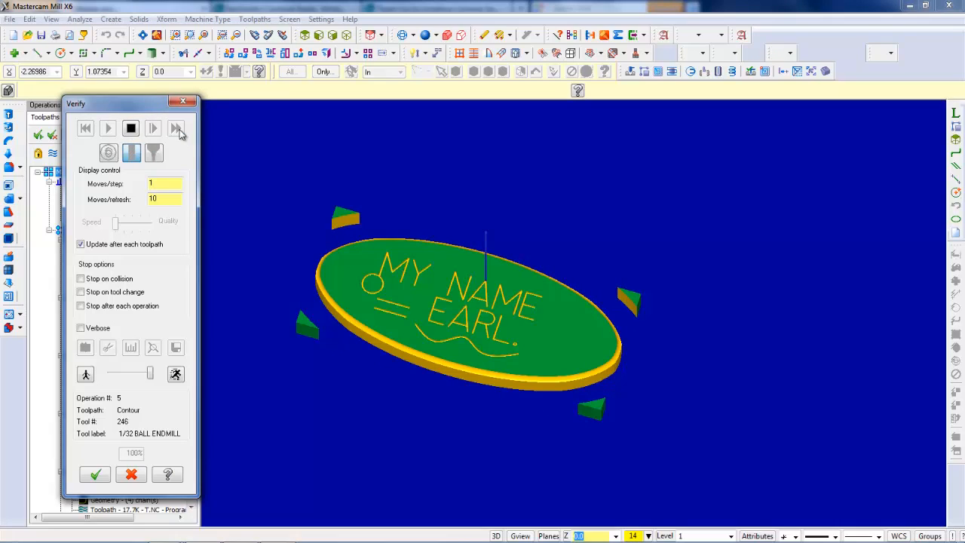
{"action": "mouse_move", "coordinate": [313, 269]}
{"action": "middle_mouse_down"}
{"action": "mouse_move", "coordinate": [319, 323]}
{"action": "mouse_move", "coordinate": [319, 260]}
{"action": "middle_mouse_up"}
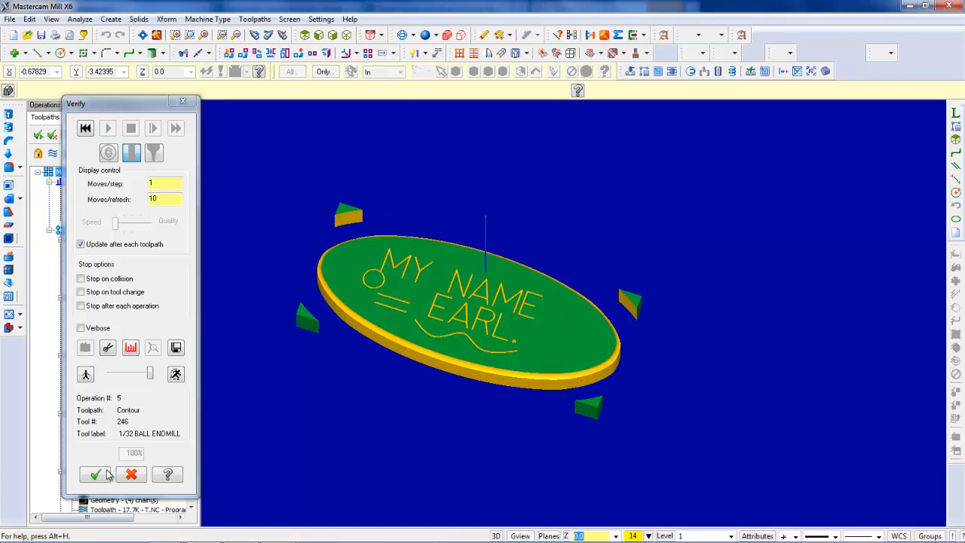
{"action": "left_click", "coordinate": [130, 475]}
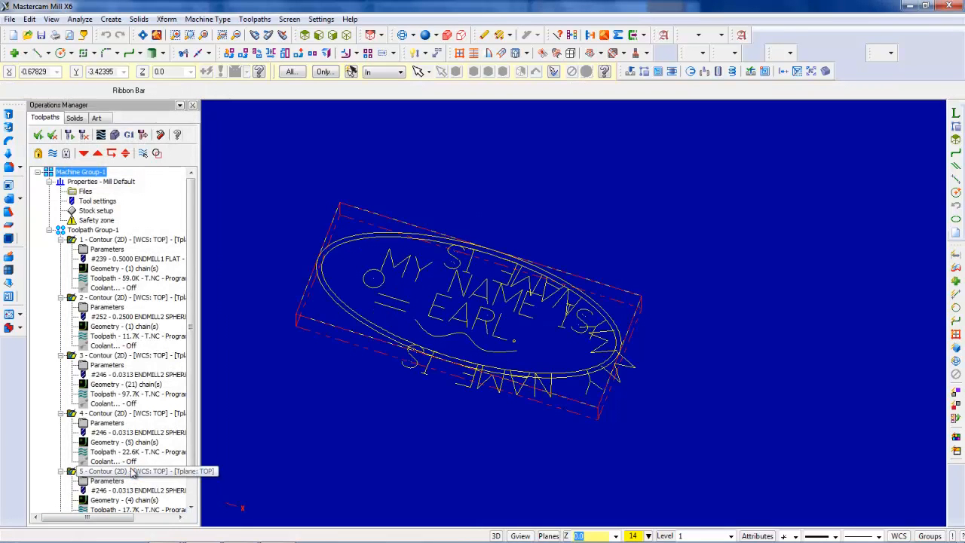
Try to post the machine group's operations with both the NC file and the NCI file set to Overwrite
{"action": "left_click", "coordinate": [128, 137]}
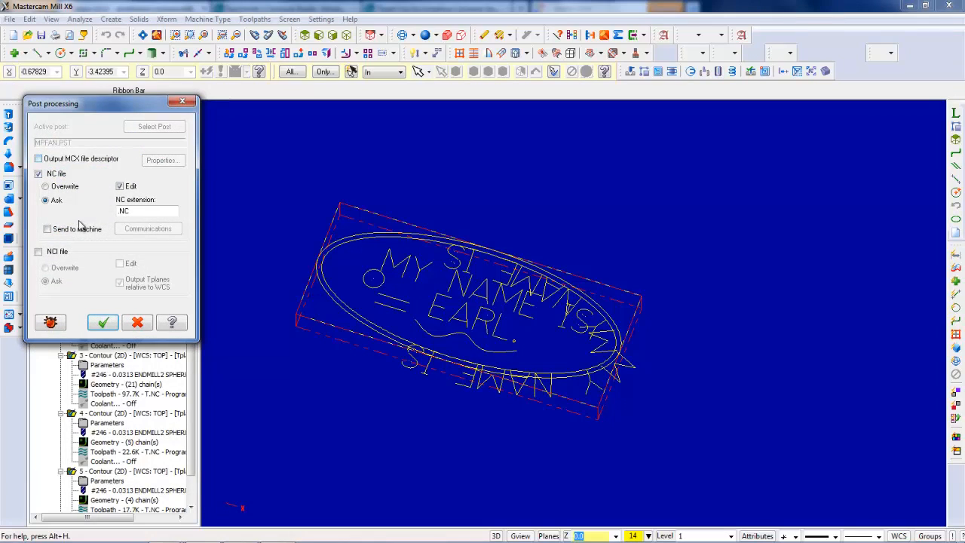
{"action": "left_click", "coordinate": [39, 252]}
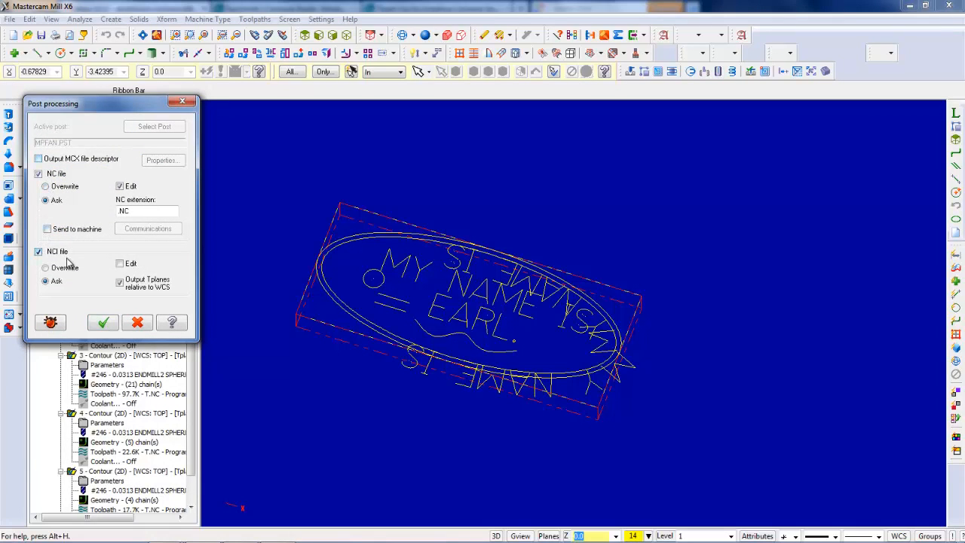
{"action": "left_click", "coordinate": [38, 252]}
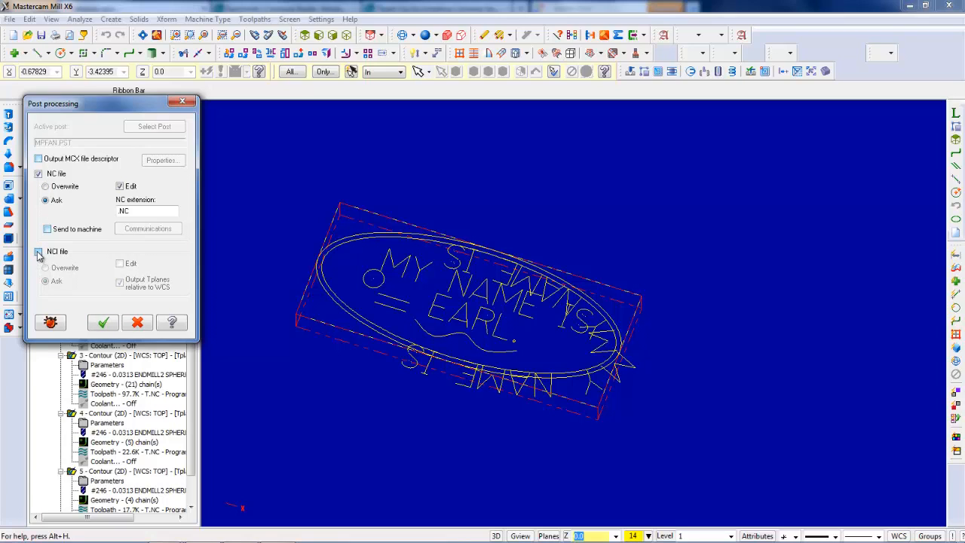
{"action": "left_click", "coordinate": [39, 252]}
{"action": "left_click", "coordinate": [38, 252]}
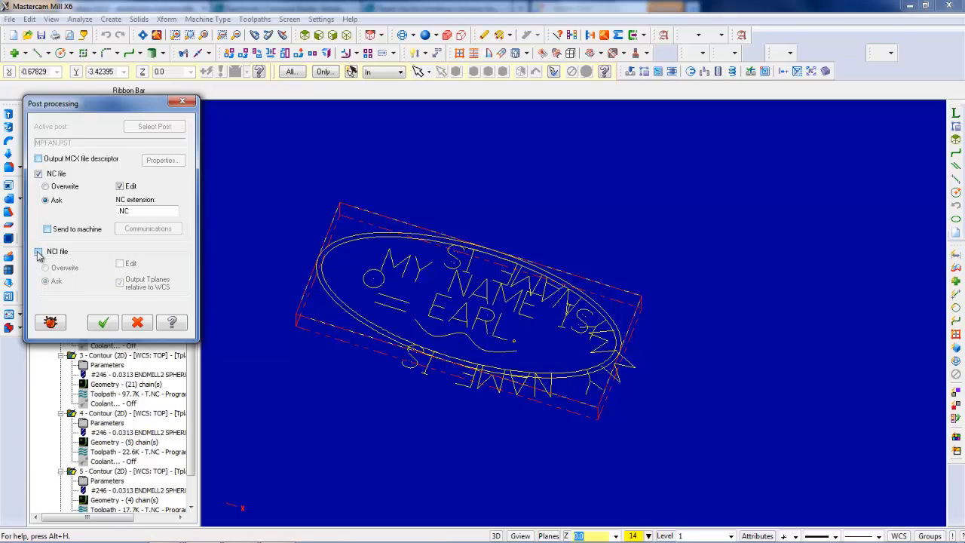
{"action": "left_click", "coordinate": [38, 252]}
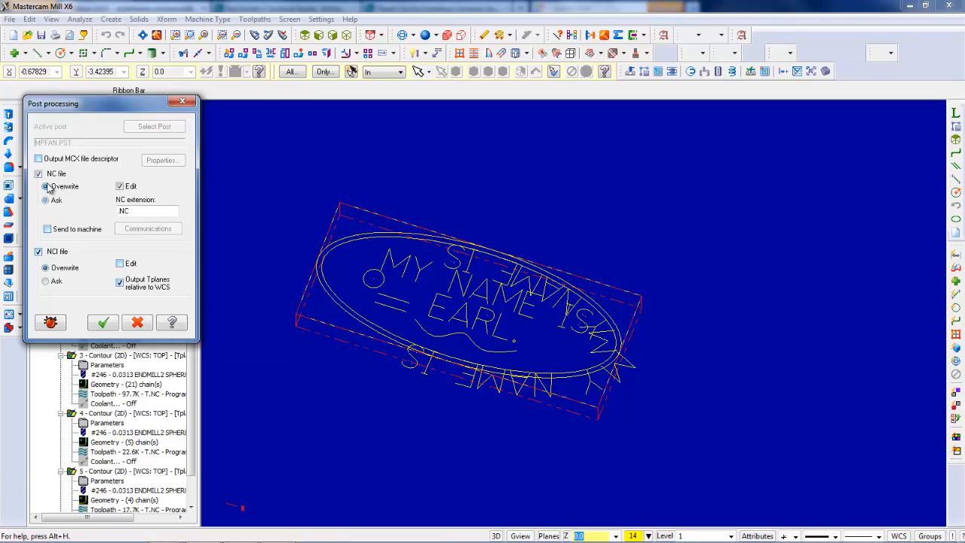
{"action": "left_click", "coordinate": [104, 323]}
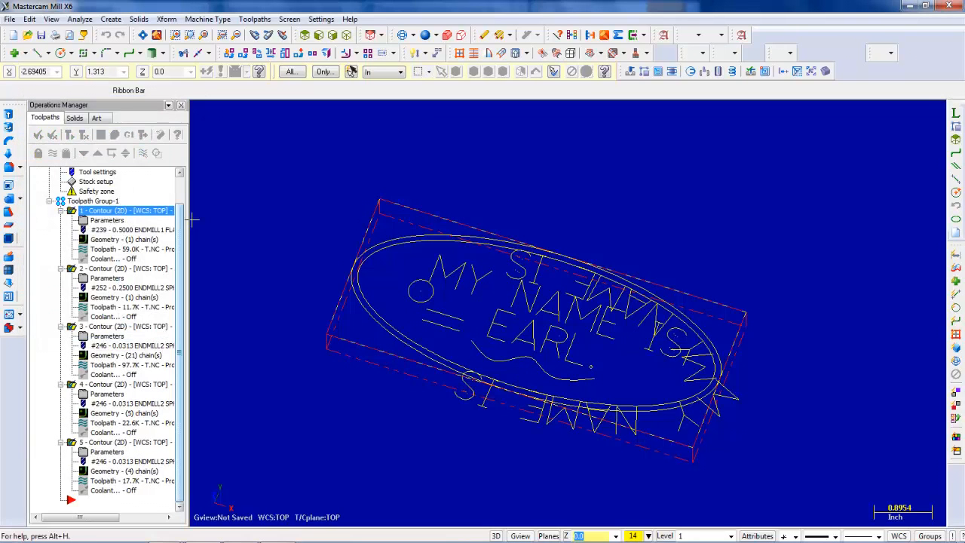
Replace the machine group's machine definition with FRYER MB-11 ANILAM 3000 3 AXIS MILL.MMD-6
{"action": "scroll", "coordinate": [179, 192], "scroll_direction": "up", "scroll_amount": 1}
{"action": "double_click", "coordinate": [105, 181]}
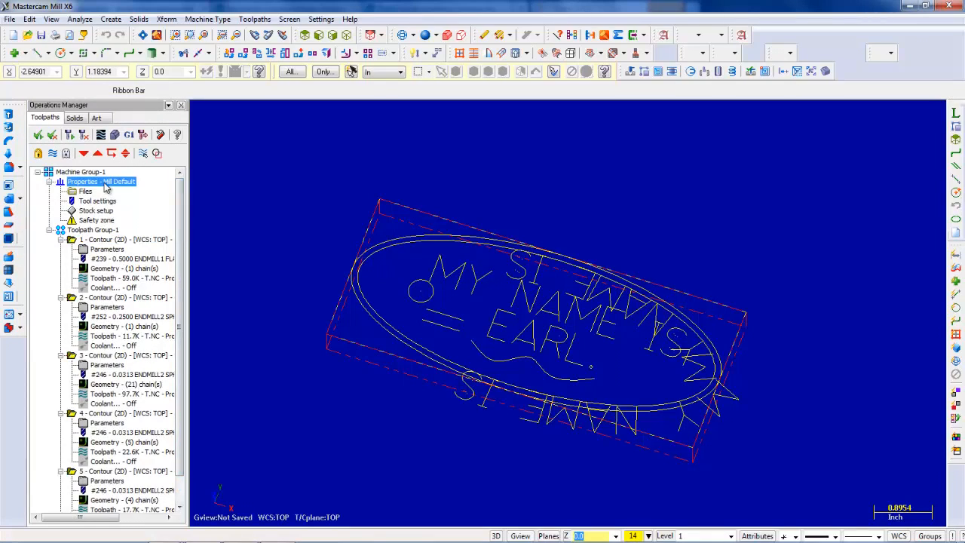
{"action": "left_click", "coordinate": [49, 182]}
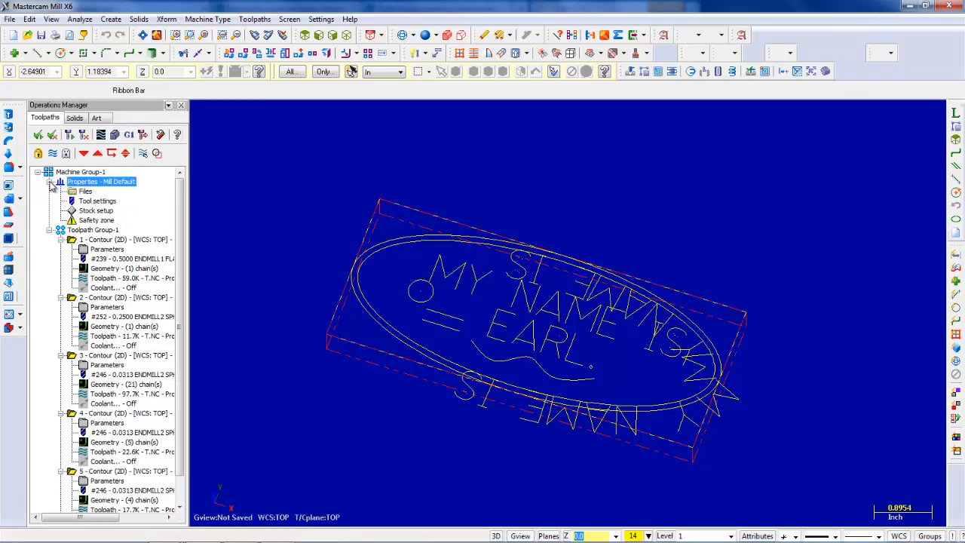
{"action": "left_click", "coordinate": [86, 191]}
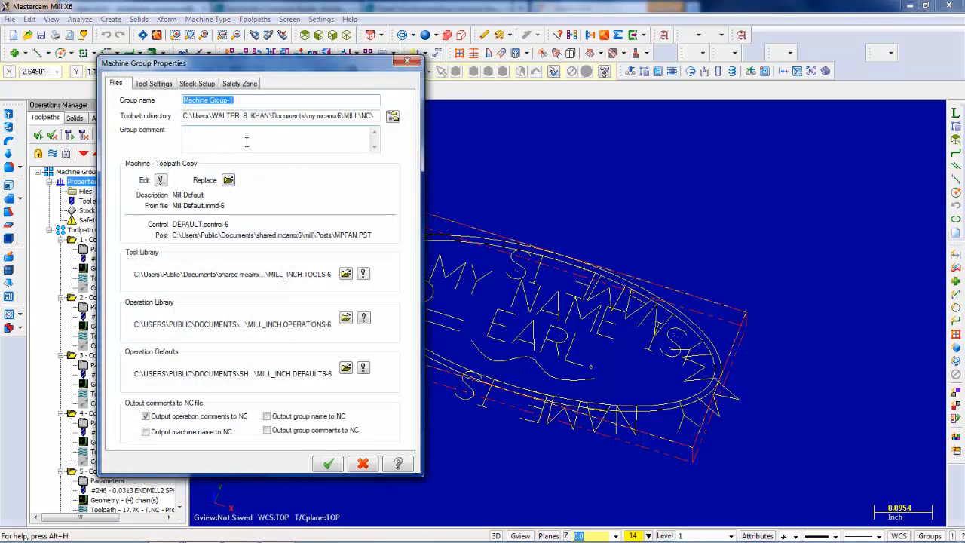
{"action": "left_click", "coordinate": [228, 180]}
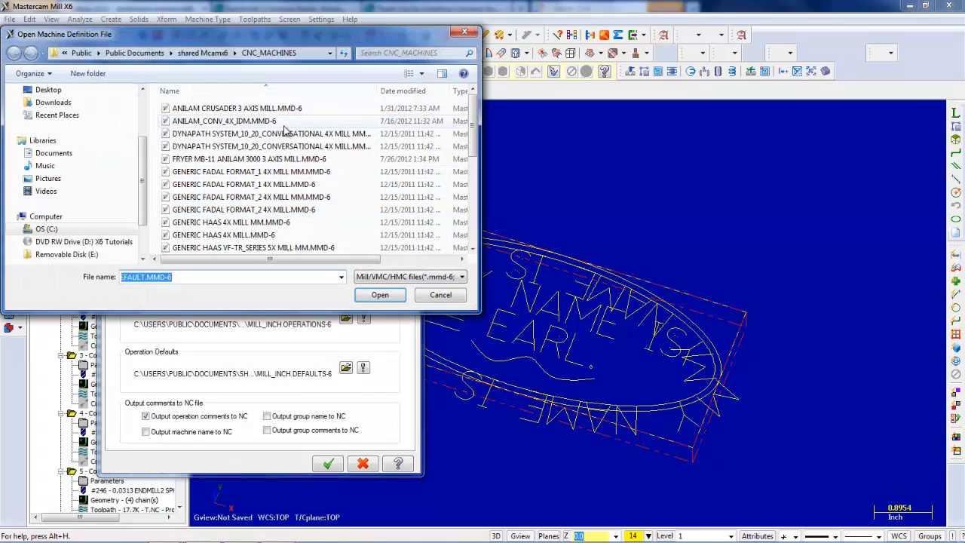
{"action": "left_click", "coordinate": [267, 162]}
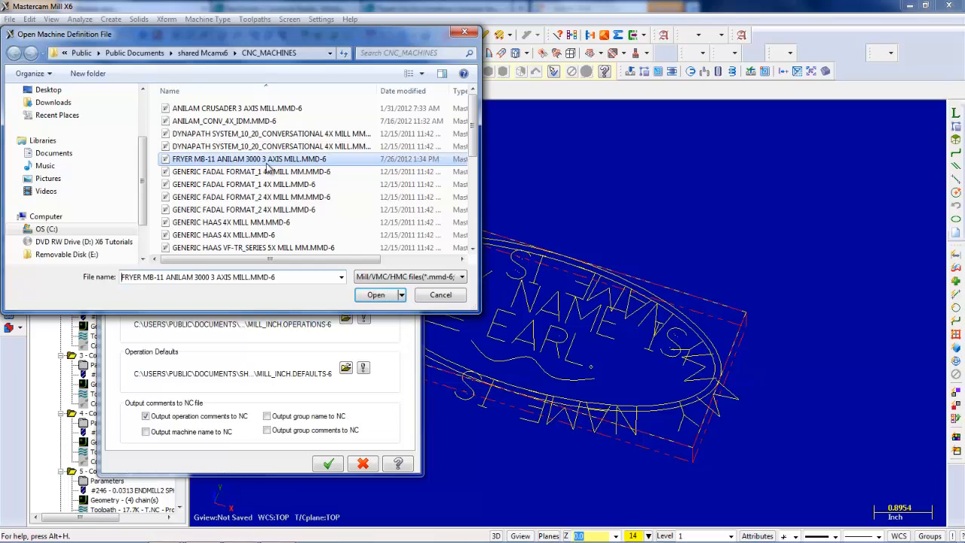
{"action": "left_click", "coordinate": [379, 299]}
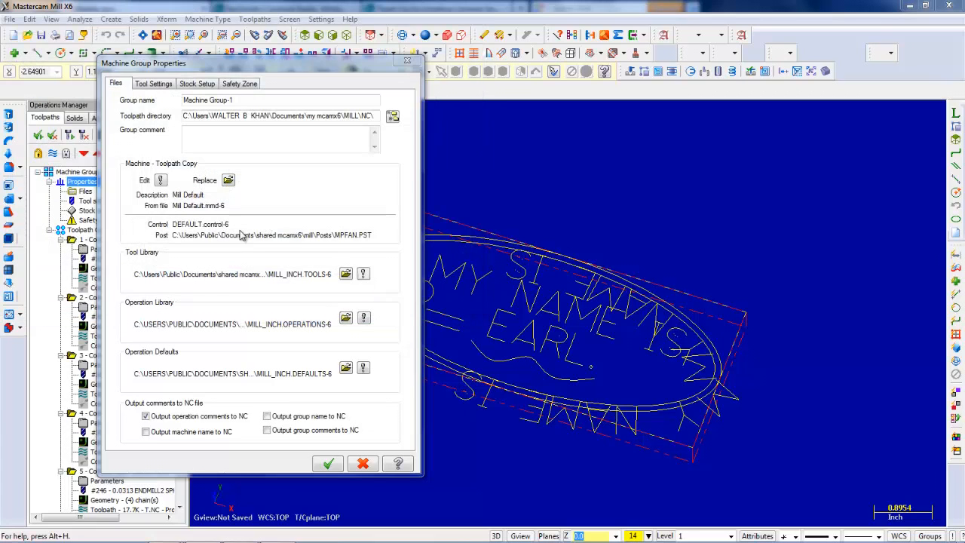
{"action": "left_click", "coordinate": [328, 465]}
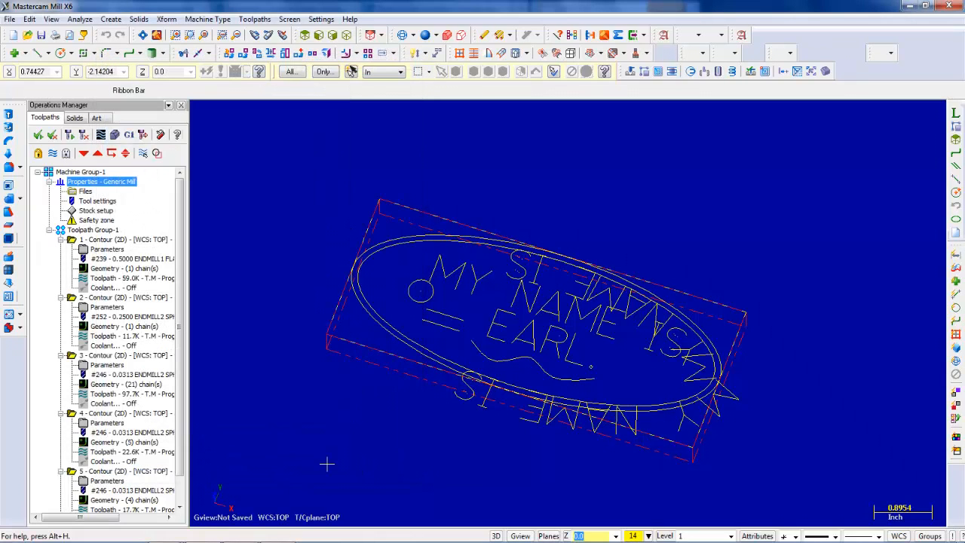
Post all operations in the machine group, overwriting the NC file and also outputting an NCI file
{"action": "left_click", "coordinate": [70, 134]}
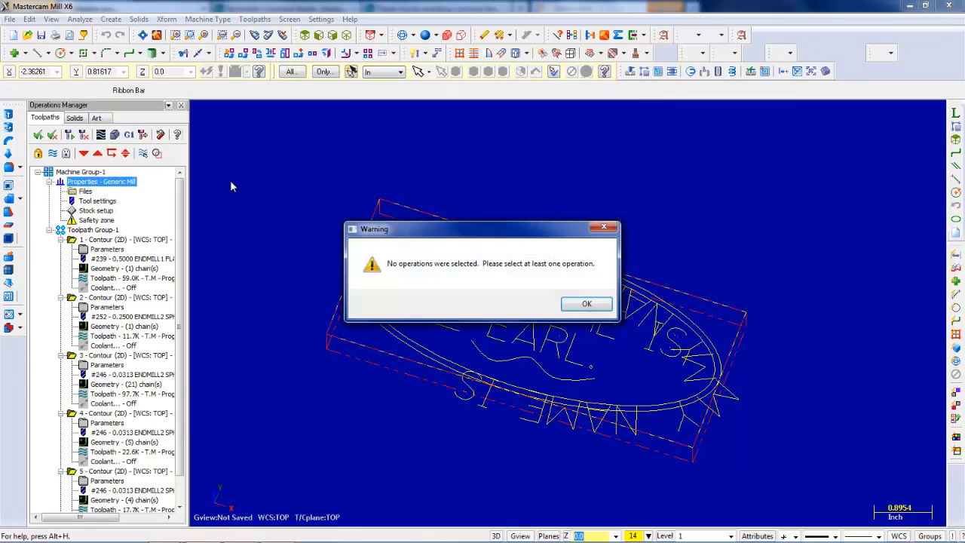
{"action": "left_click", "coordinate": [588, 304]}
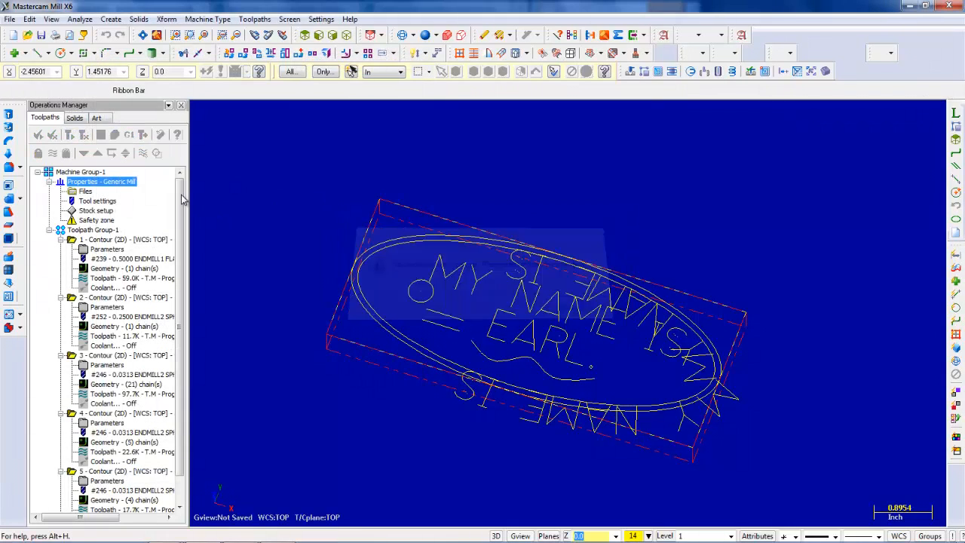
{"action": "left_click", "coordinate": [96, 172]}
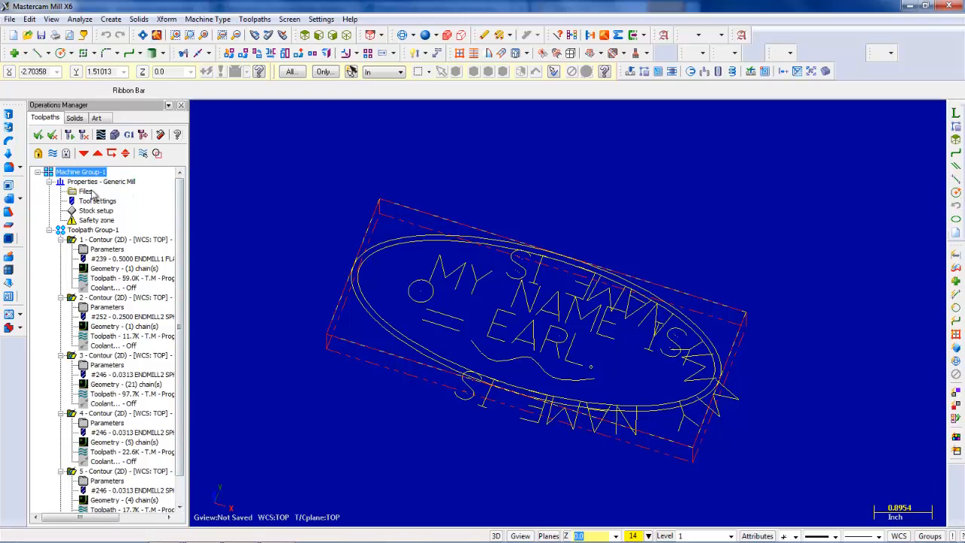
{"action": "left_click", "coordinate": [130, 134]}
{"action": "left_click", "coordinate": [56, 187]}
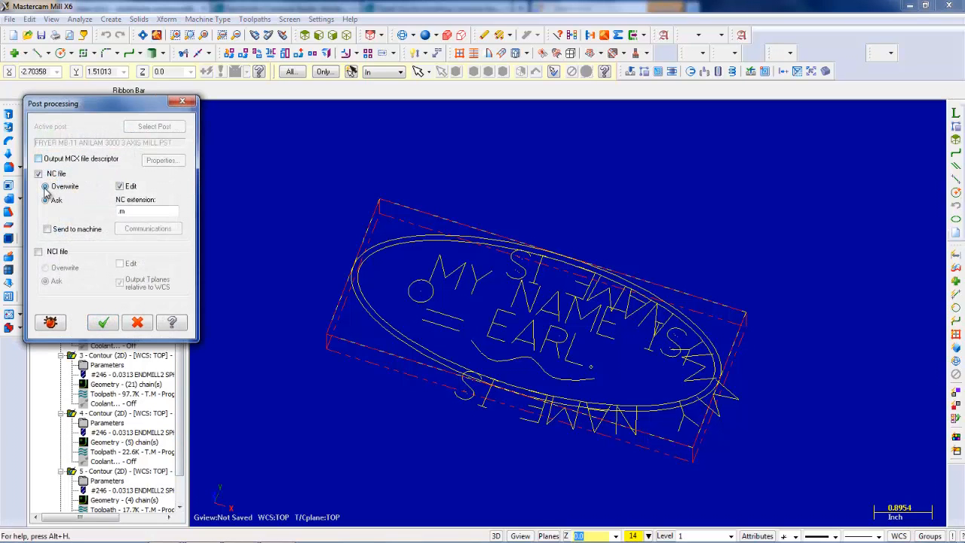
{"action": "left_click", "coordinate": [38, 252]}
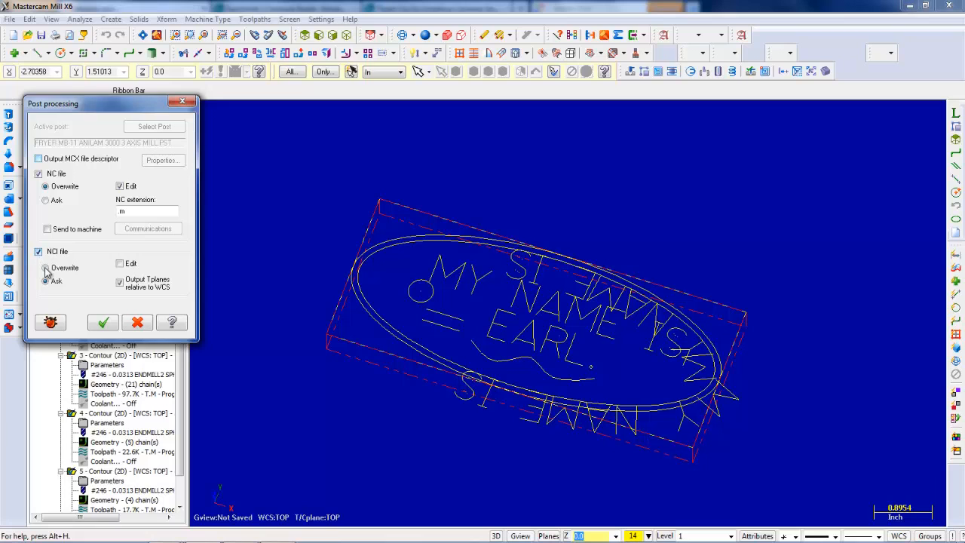
{"action": "left_click", "coordinate": [103, 322]}
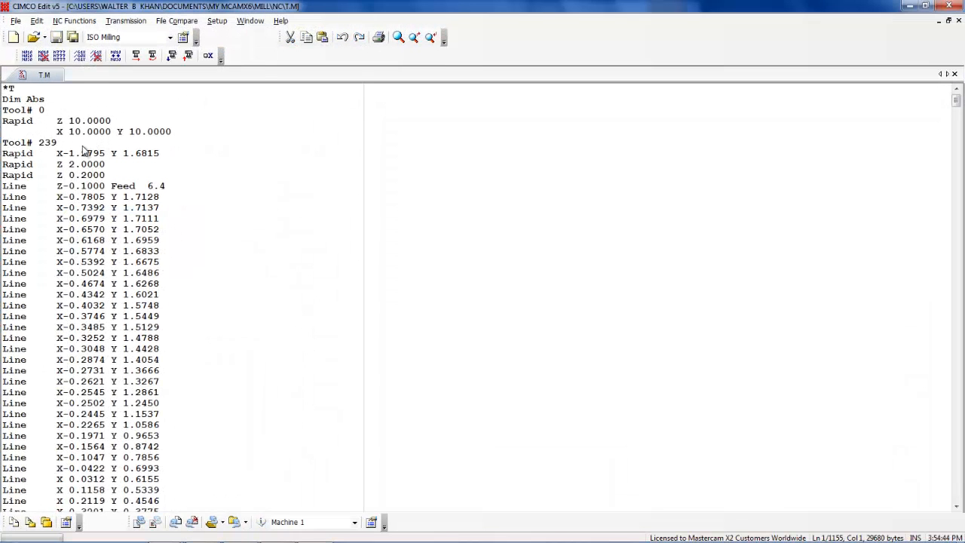
Look through the posted T.M program and start saving it under a new name in the Desktop folder
{"action": "scroll", "coordinate": [22, 174], "scroll_direction": "down", "scroll_amount": 20}
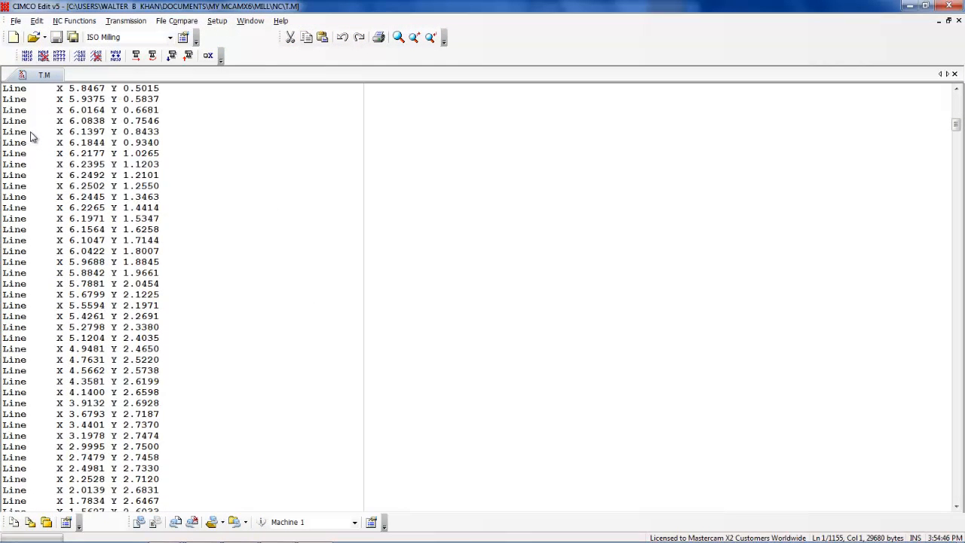
{"action": "scroll", "coordinate": [33, 143], "scroll_direction": "down", "scroll_amount": 20}
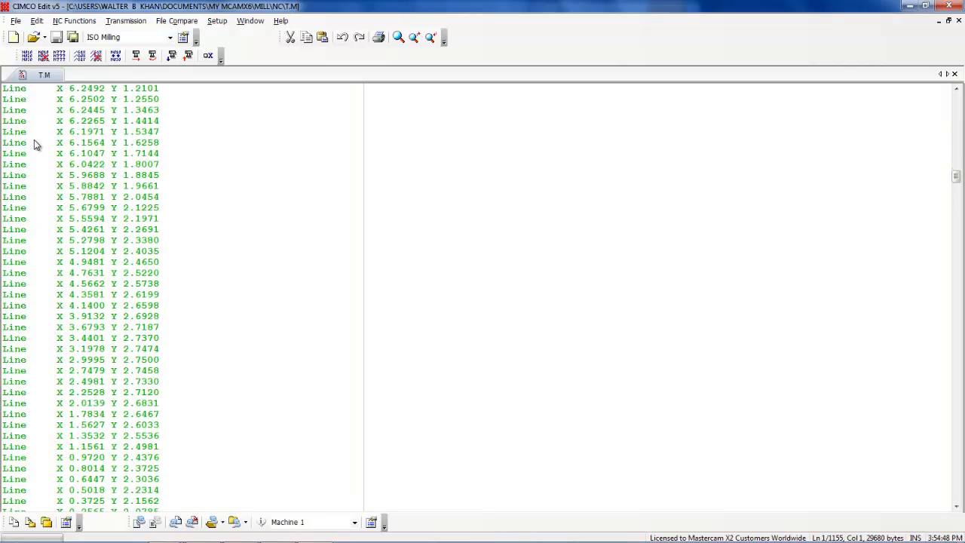
{"action": "scroll", "coordinate": [39, 158], "scroll_direction": "up", "scroll_amount": 20}
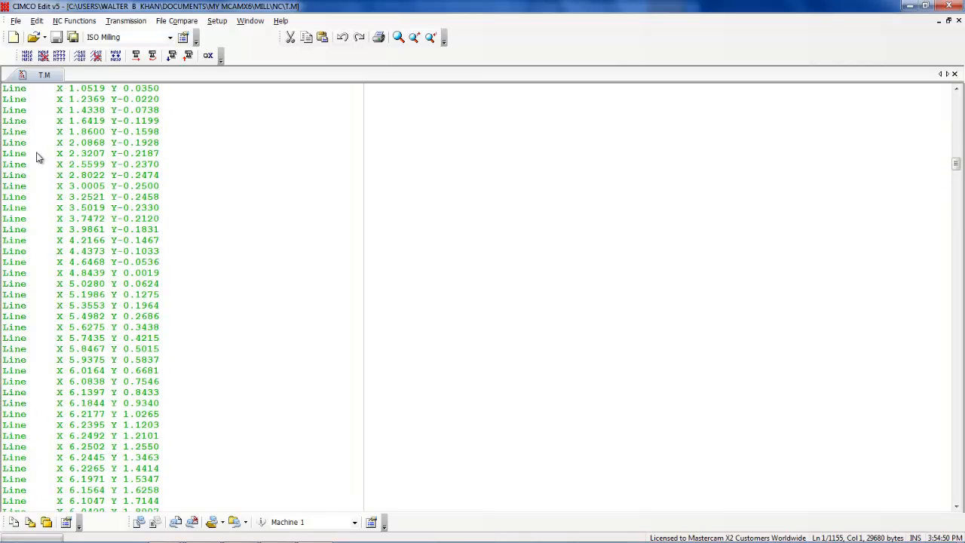
{"action": "scroll", "coordinate": [39, 157], "scroll_direction": "up", "scroll_amount": 20}
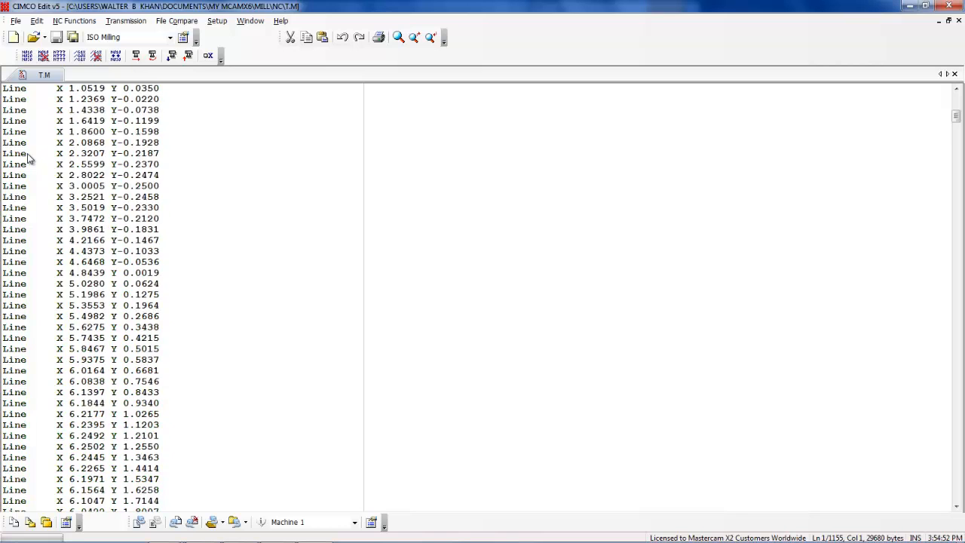
{"action": "left_click", "coordinate": [15, 21]}
{"action": "left_click", "coordinate": [47, 110]}
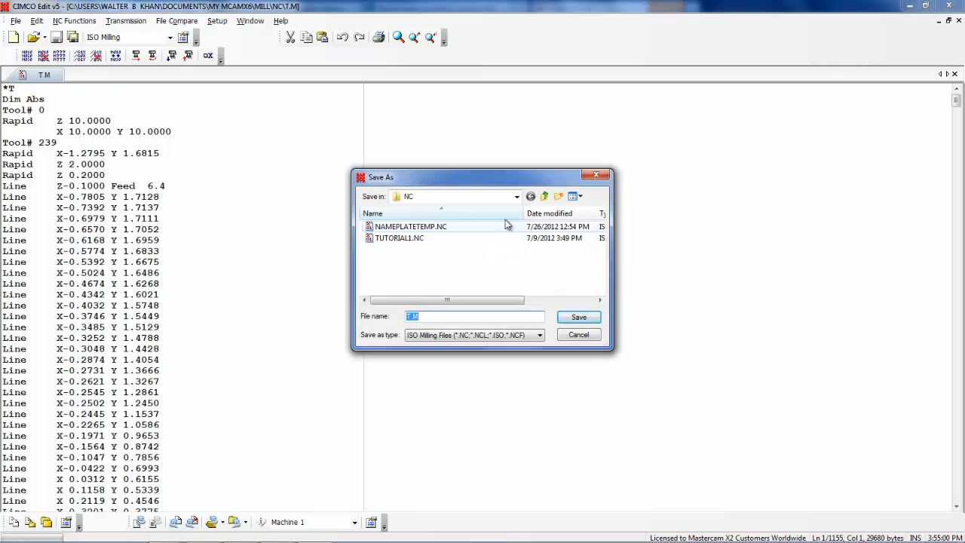
{"action": "left_click", "coordinate": [517, 196]}
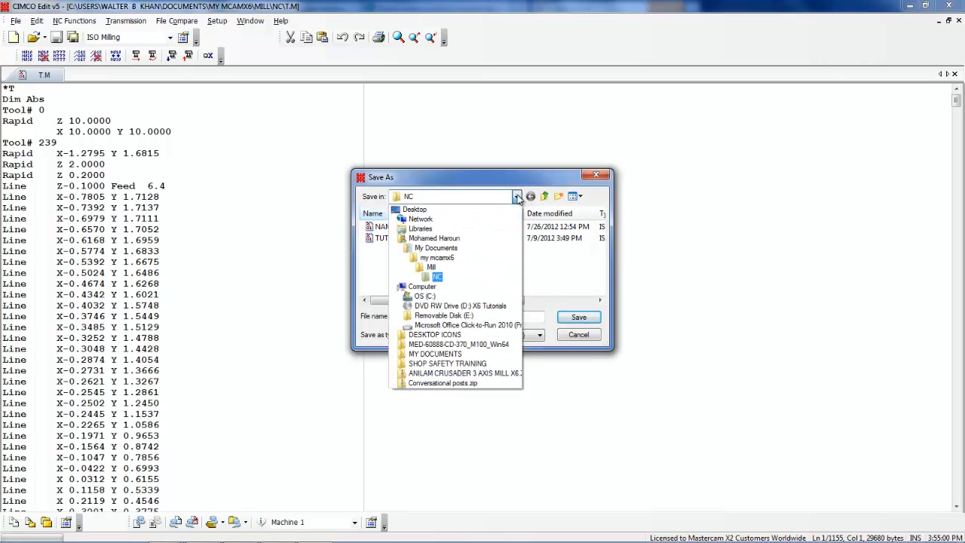
{"action": "left_click", "coordinate": [456, 210]}
Name the program file samplename.M and save it to the Desktop
{"action": "left_click", "coordinate": [412, 316]}
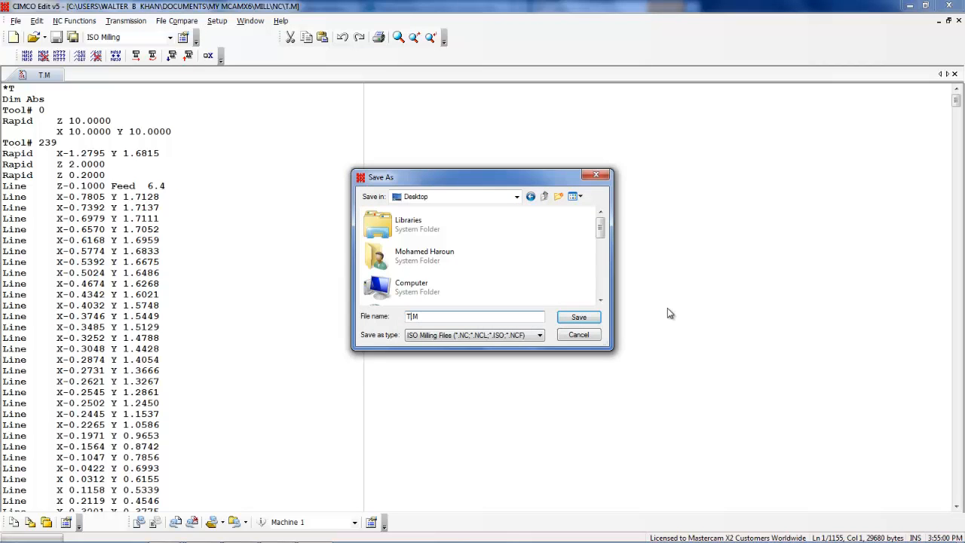
{"action": "type", "text": "sam"}
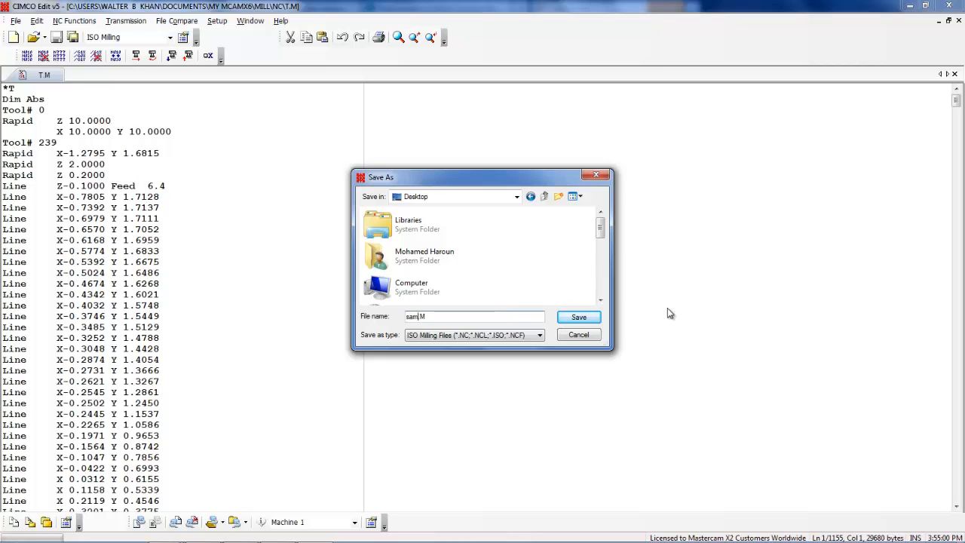
{"action": "type", "text": "plenameplate"}
{"action": "key", "text": "BackSpace"}
{"action": "key", "text": "BackSpace"}
{"action": "key", "text": "BackSpace"}
{"action": "key", "text": "BackSpace"}
{"action": "key", "text": "BackSpace"}
{"action": "key", "text": "BackSpace"}
{"action": "key", "text": "BackSpace"}
{"action": "left_click", "coordinate": [581, 318]}
Go to the Windows desktop and open samplename.M with Notepad
{"action": "left_click", "coordinate": [961, 532]}
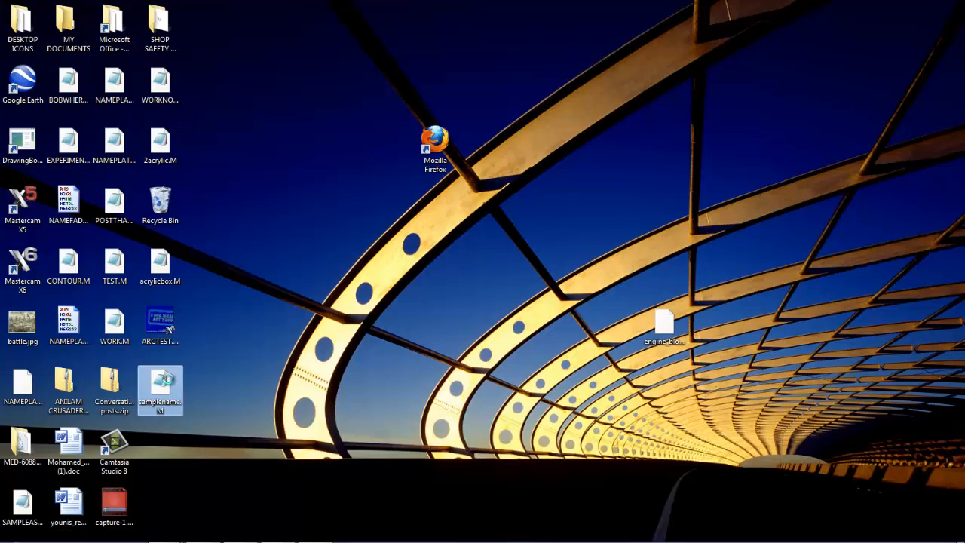
{"action": "right_click", "coordinate": [167, 385]}
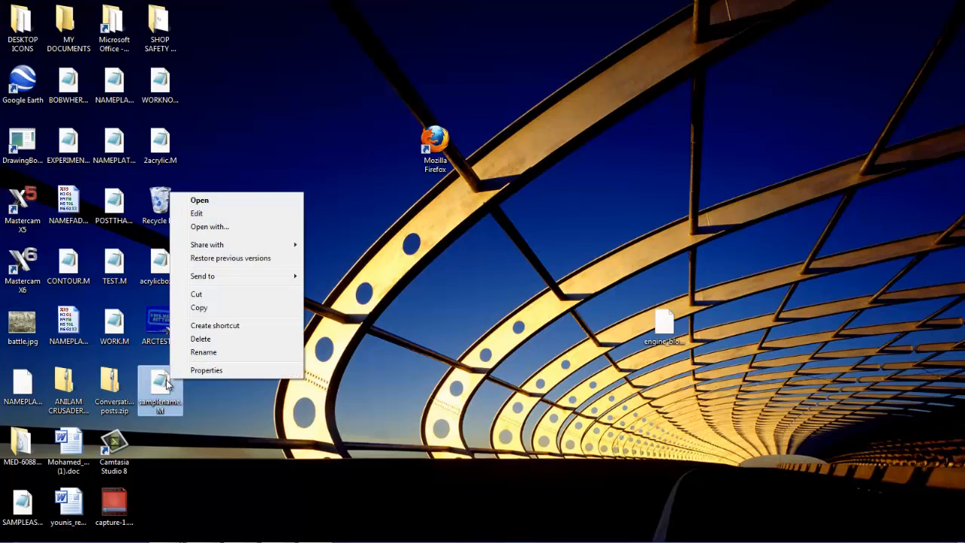
{"action": "left_click", "coordinate": [233, 225]}
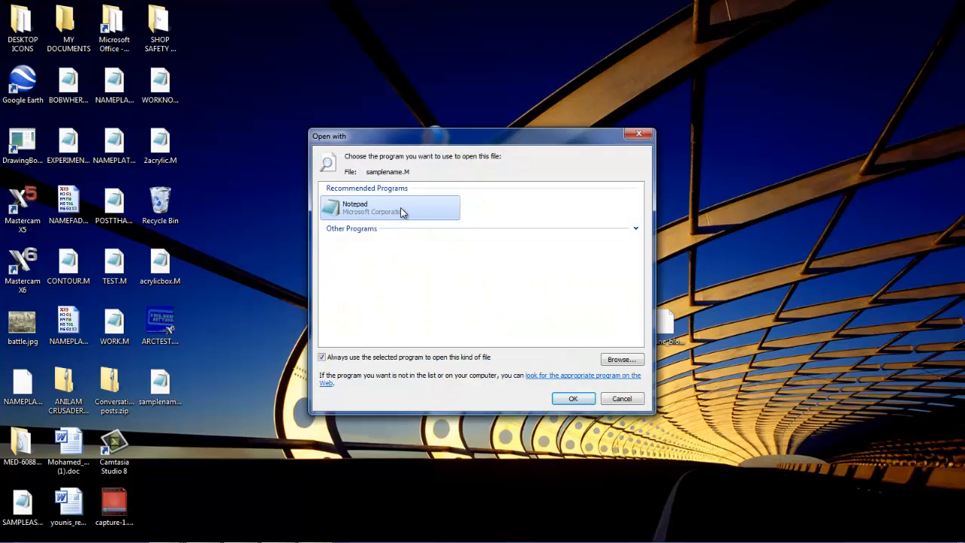
{"action": "double_click", "coordinate": [401, 207]}
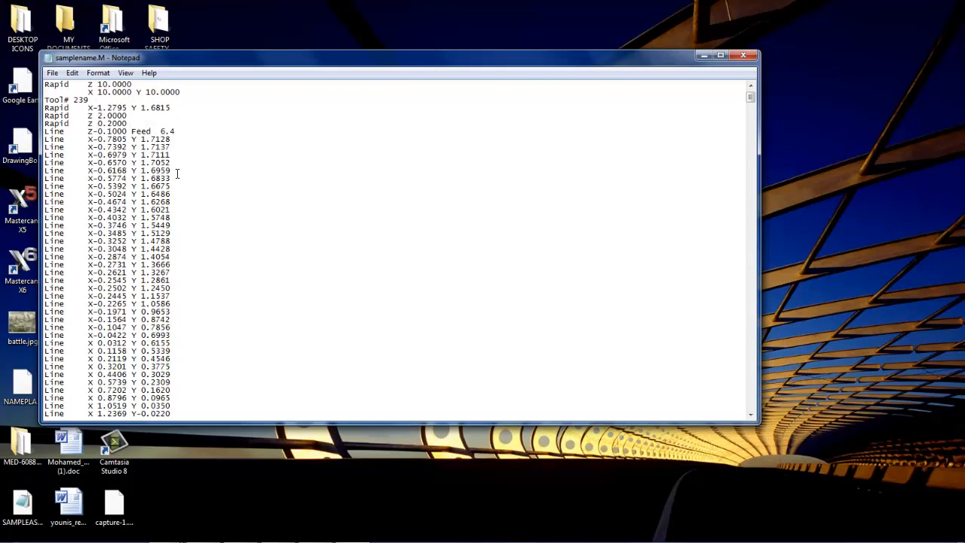
Examine the tool calls and coordinate lines in samplename.M, close the file, and switch back to Mastercam X6
{"action": "scroll", "coordinate": [177, 174], "scroll_direction": "up", "scroll_amount": 1}
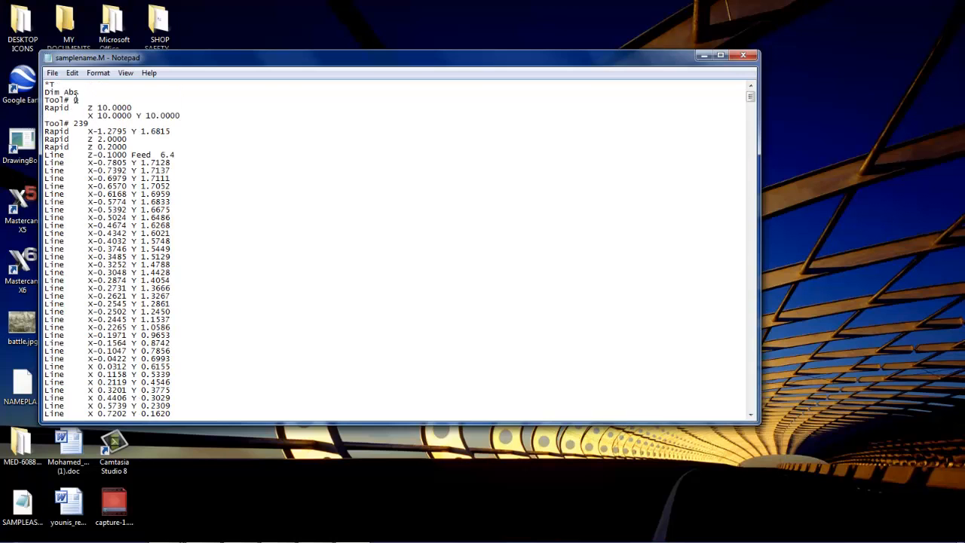
{"action": "scroll", "coordinate": [86, 125], "scroll_direction": "down", "scroll_amount": 6}
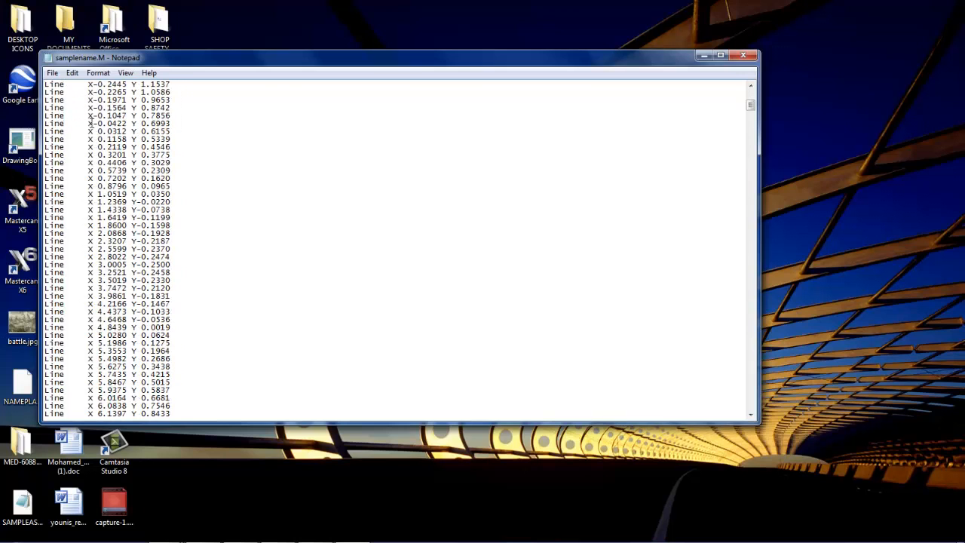
{"action": "scroll", "coordinate": [92, 123], "scroll_direction": "up", "scroll_amount": 6}
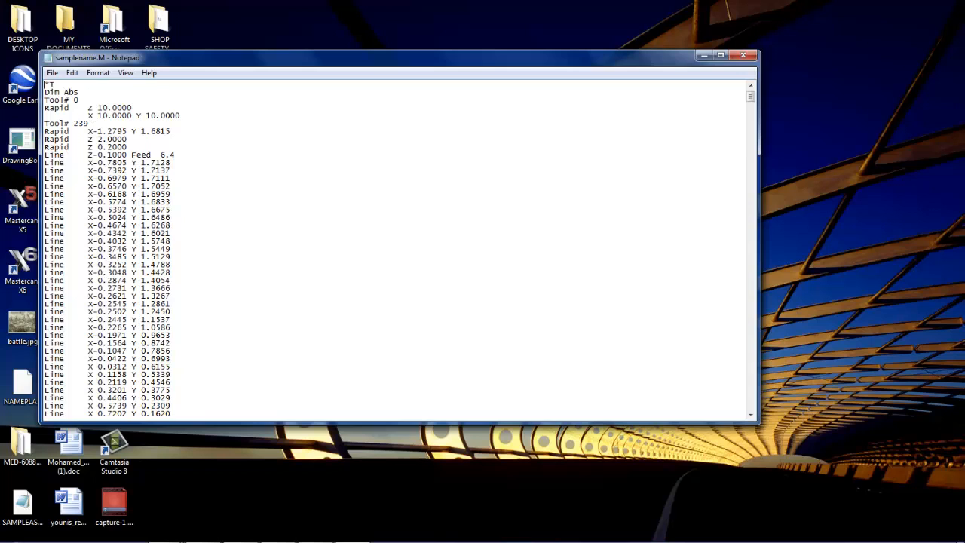
{"action": "left_click_drag", "start_coordinate": [60, 125], "coordinate": [89, 115]}
{"action": "left_click", "coordinate": [68, 117]}
{"action": "left_click", "coordinate": [98, 123]}
{"action": "left_click", "coordinate": [88, 115]}
{"action": "scroll", "coordinate": [98, 113], "scroll_direction": "down", "scroll_amount": 20}
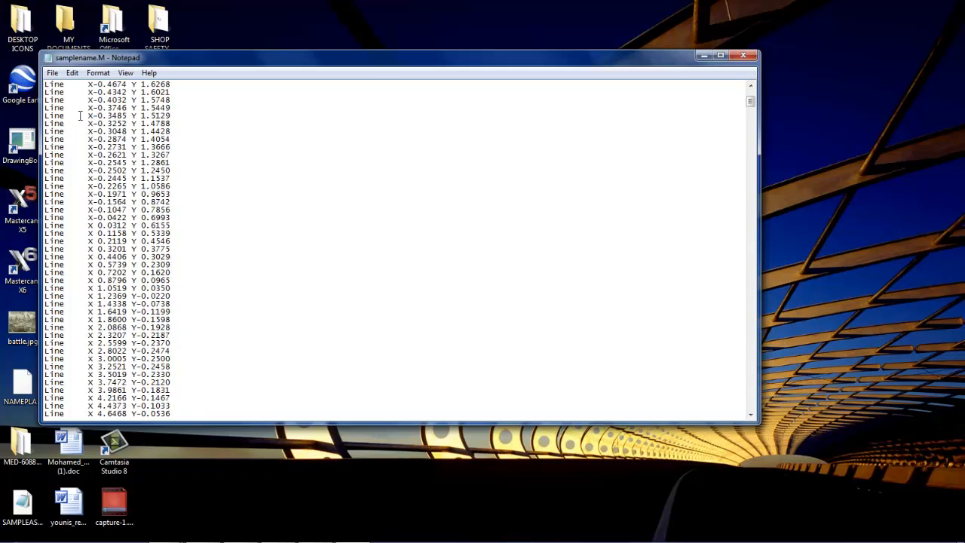
{"action": "scroll", "coordinate": [498, 170], "scroll_direction": "up", "scroll_amount": 20}
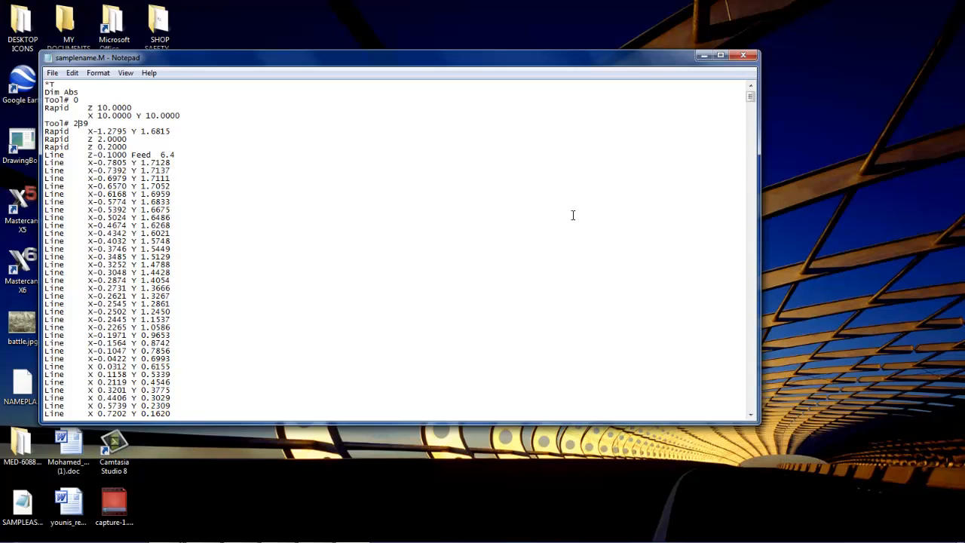
{"action": "scroll", "coordinate": [513, 232], "scroll_direction": "down", "scroll_amount": 3}
{"action": "scroll", "coordinate": [508, 232], "scroll_direction": "up", "scroll_amount": 3}
{"action": "left_click", "coordinate": [745, 57]}
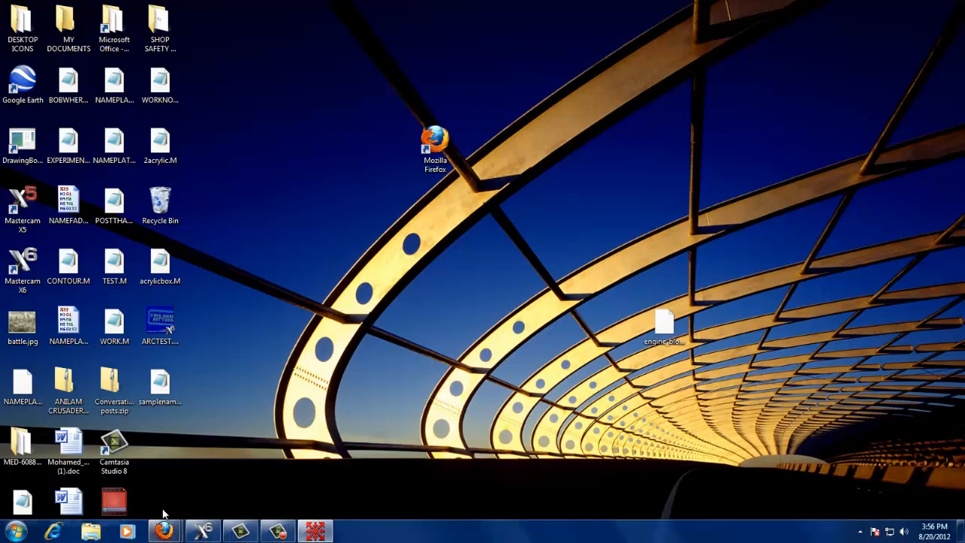
{"action": "left_click", "coordinate": [204, 532]}
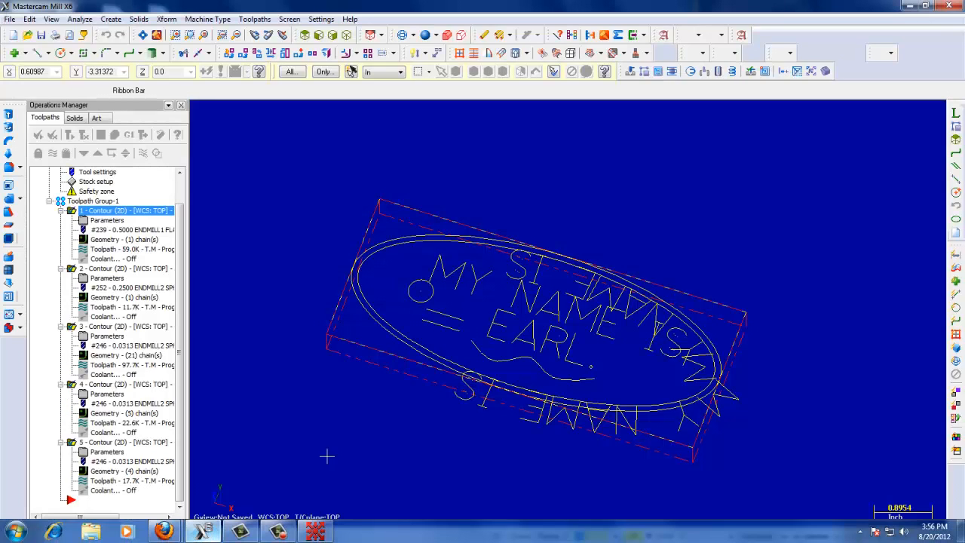